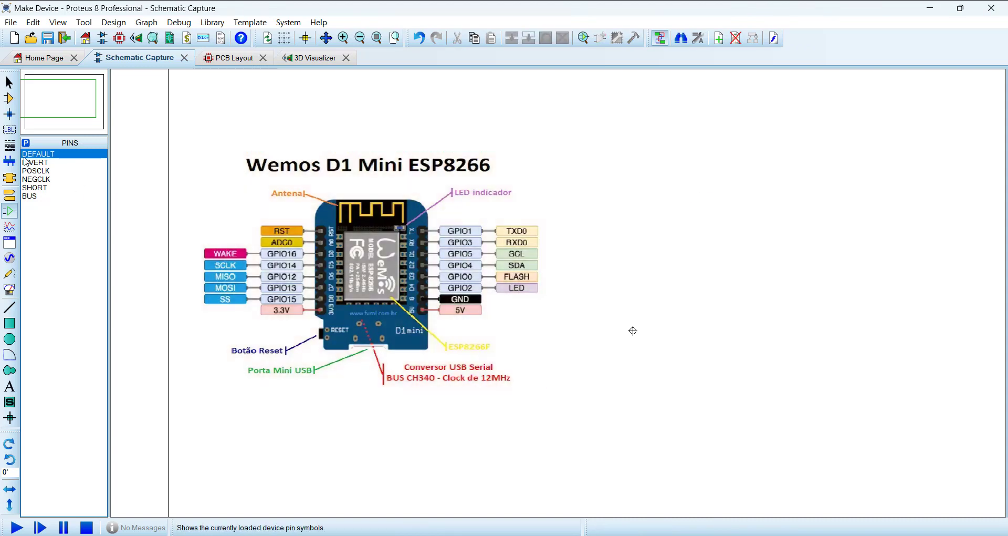
# Step: Place a 7490 component on the empty sheet area beside the Wemos D1 Mini pinout image
pyautogui.click(9, 98)
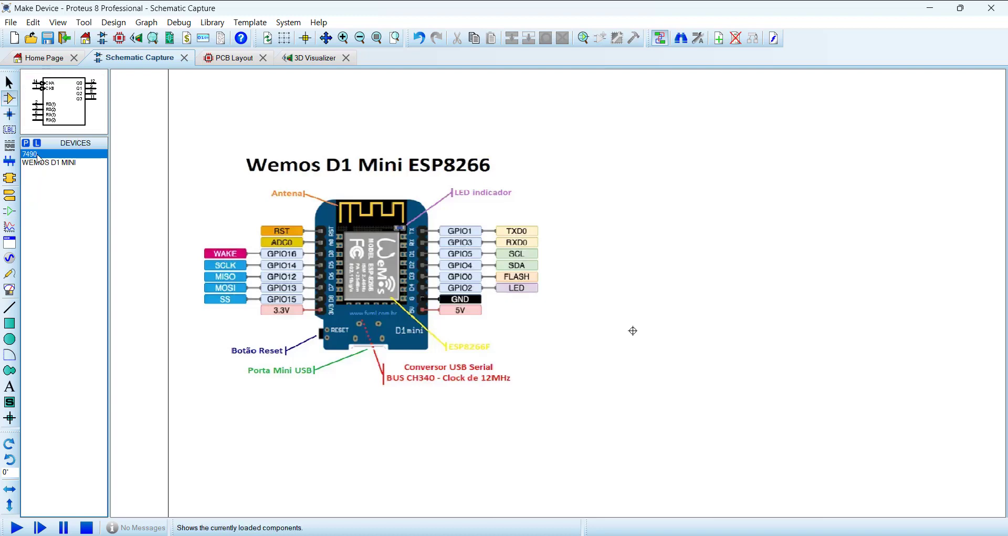
pyautogui.click(751, 237)
pyautogui.click(752, 237)
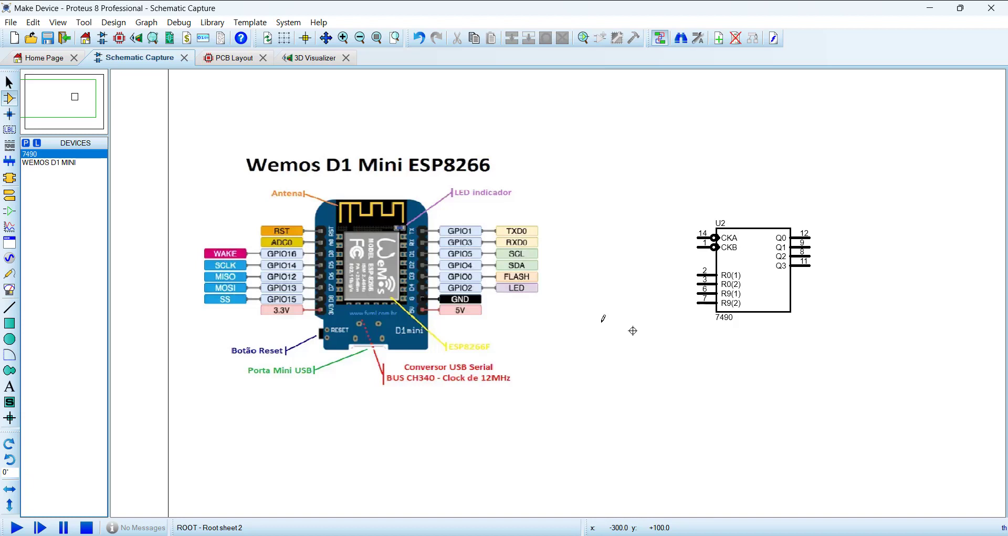
pyautogui.click(9, 211)
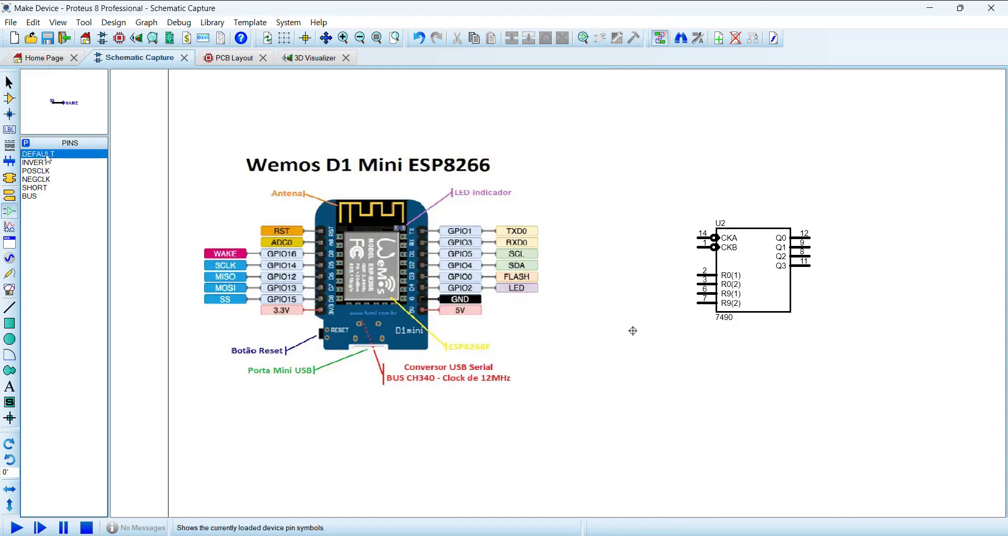
pyautogui.click(41, 188)
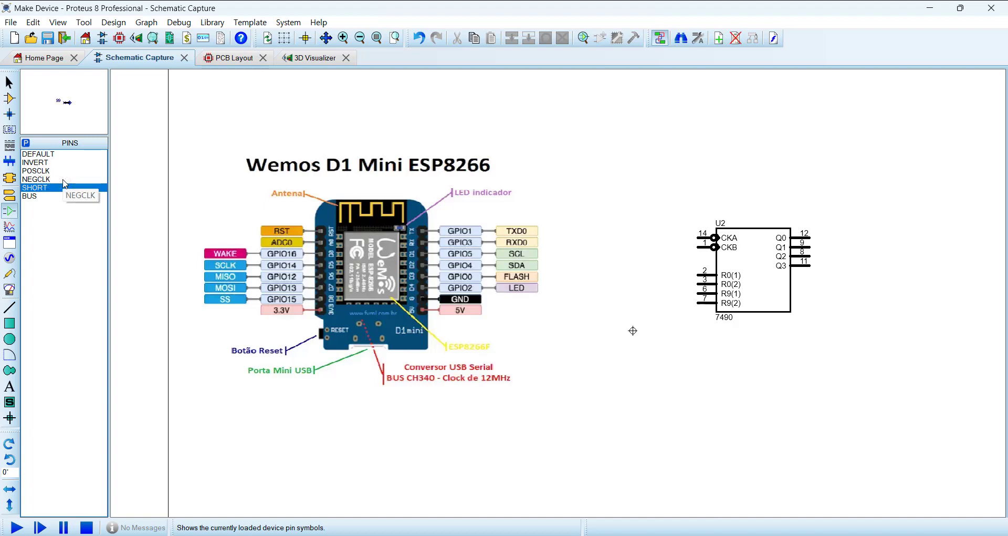
pyautogui.click(9, 99)
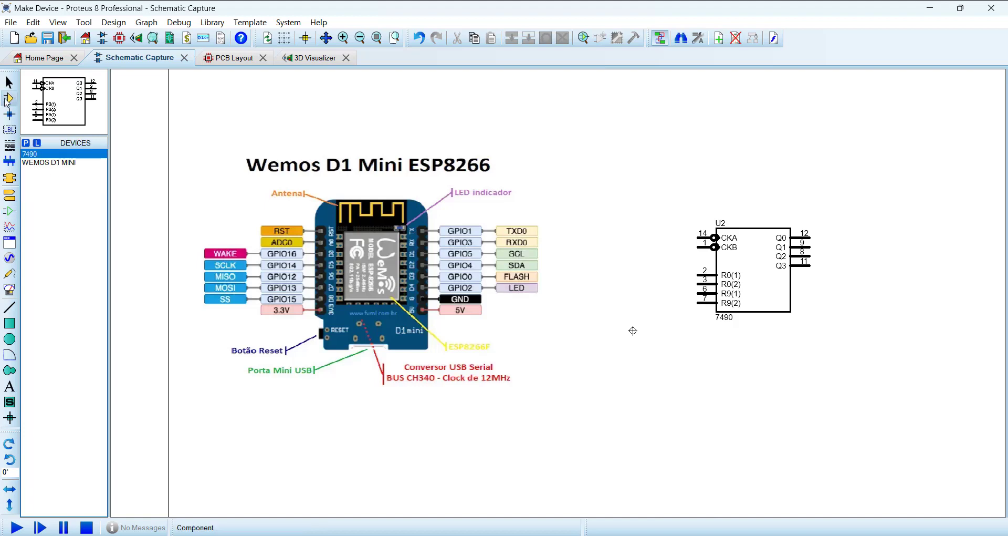
pyautogui.moveTo(642, 181); pyautogui.dragTo(939, 386)
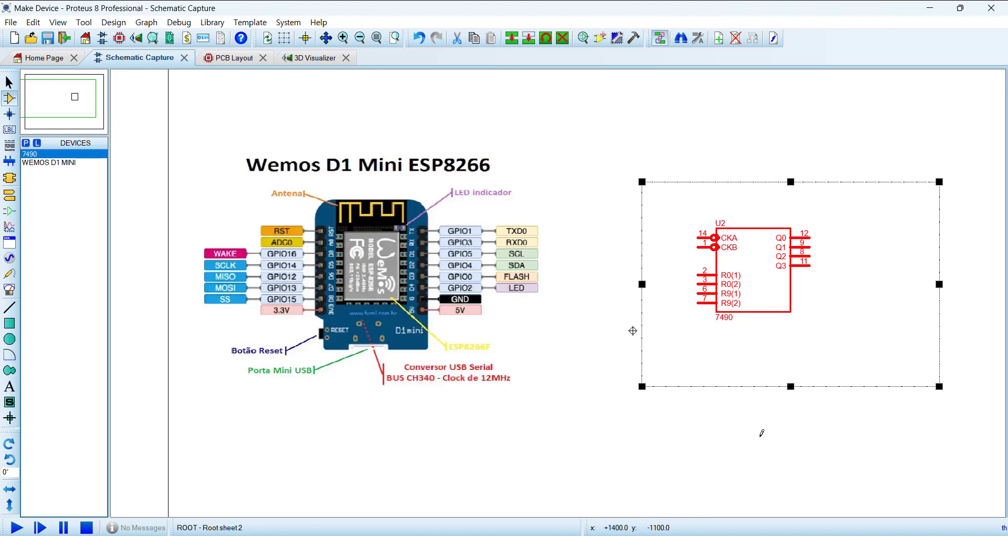
pyautogui.click(762, 432)
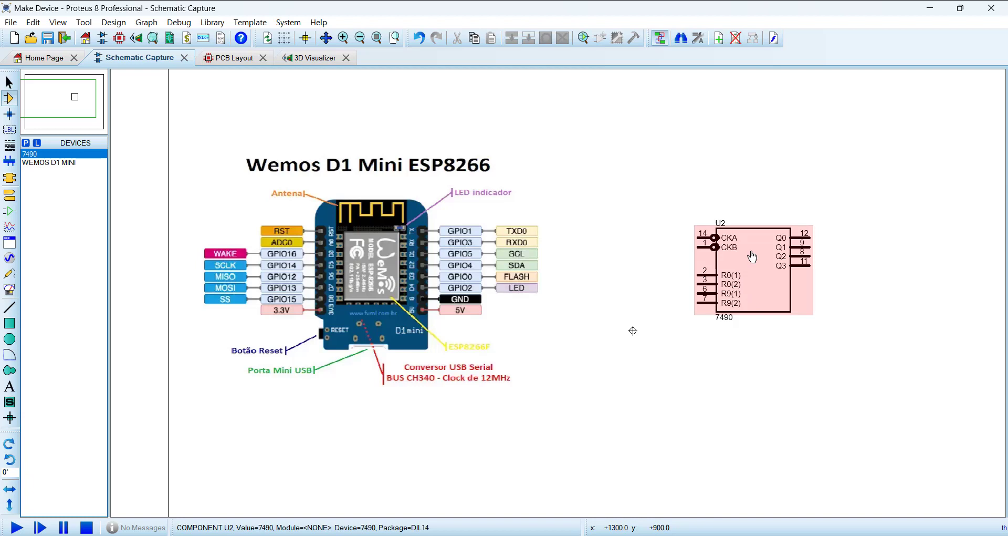
pyautogui.click(212, 23)
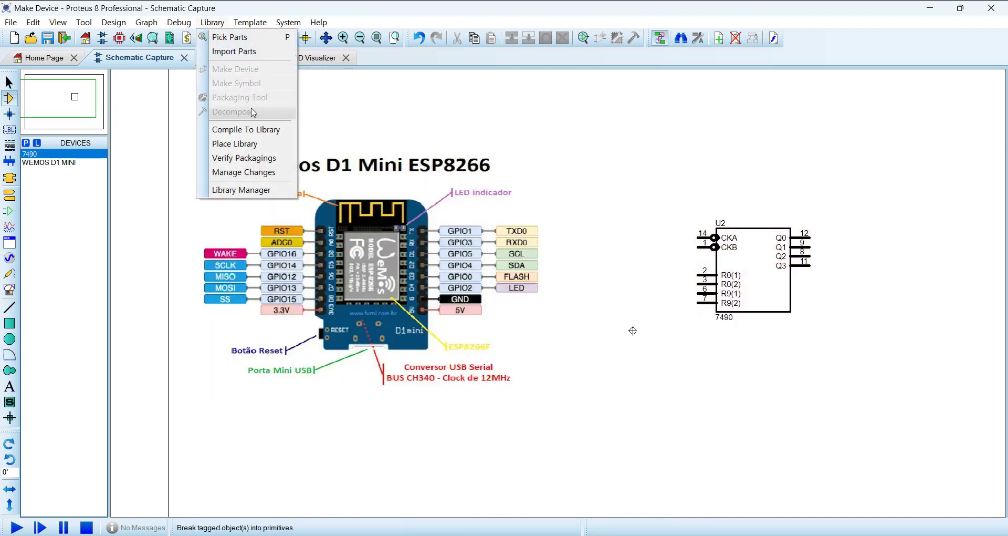
pyautogui.click(353, 5)
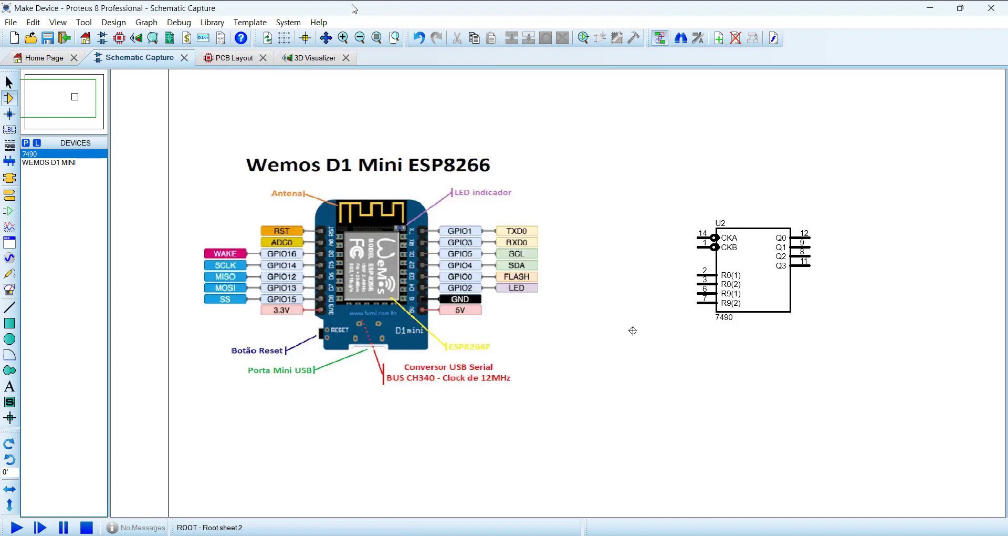
# Step: Decompose the placed 7490 component into its primitives
pyautogui.click(770, 288)
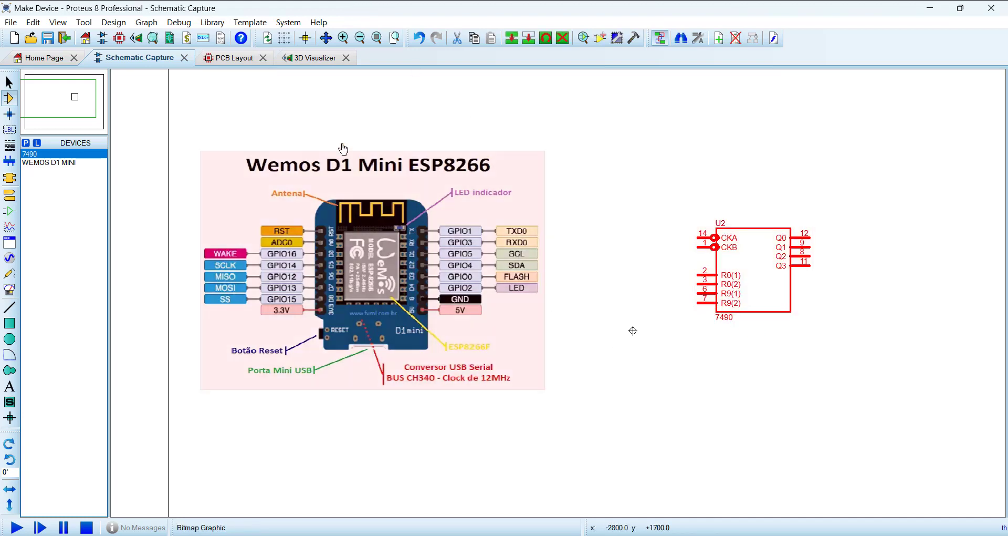
pyautogui.click(212, 23)
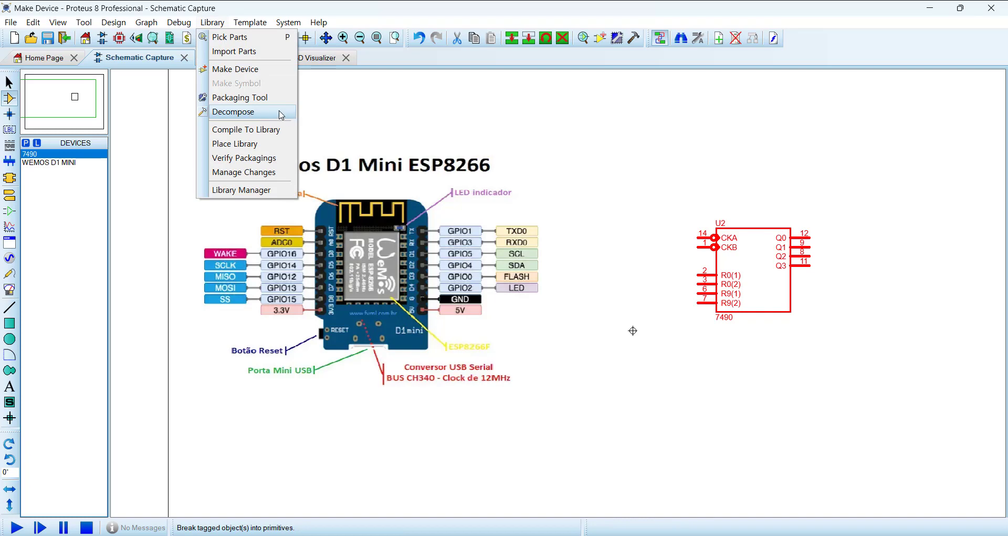
pyautogui.click(282, 114)
pyautogui.press('F6')
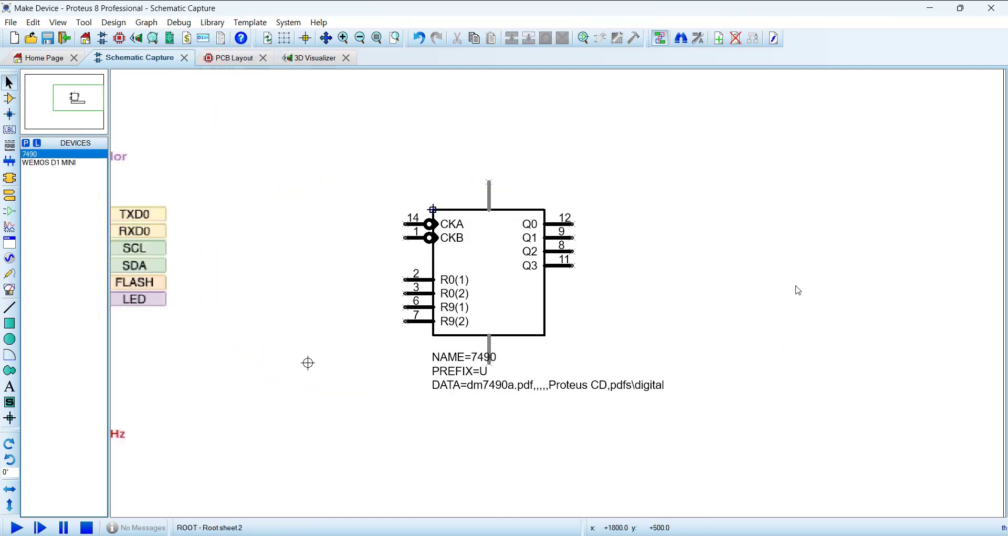
# Step: Move the NAME/PREFIX/DATA text script well below the decomposed 7490 symbol
pyautogui.scroll(-1, 566, 287)
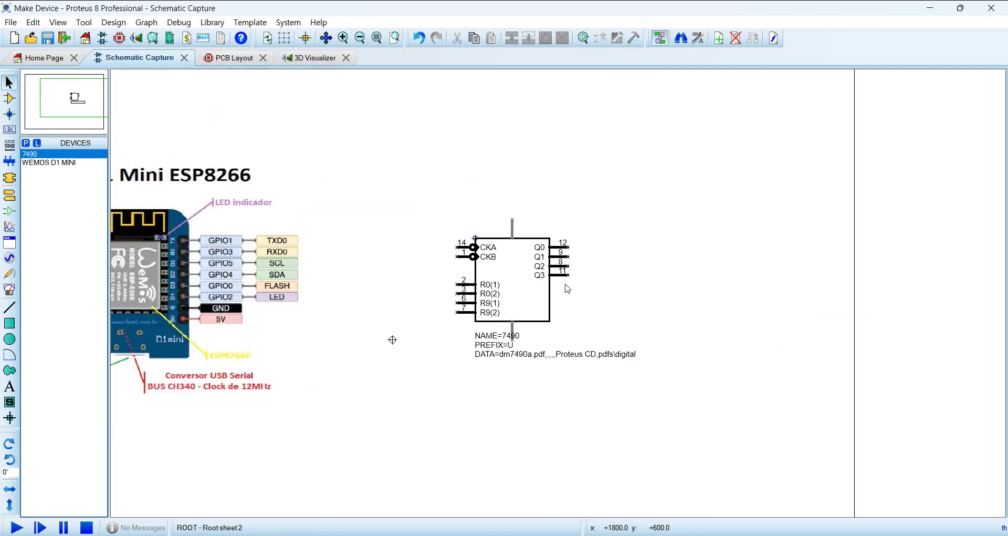
pyautogui.click(499, 345)
pyautogui.moveTo(499, 347); pyautogui.dragTo(471, 455)
pyautogui.click(588, 422)
# Step: Examine the Wemos D1 Mini pinout image and the pad numbering of its footprint in the PCB layout
pyautogui.scroll(-1, 476, 335)
pyautogui.scroll(1, 476, 335)
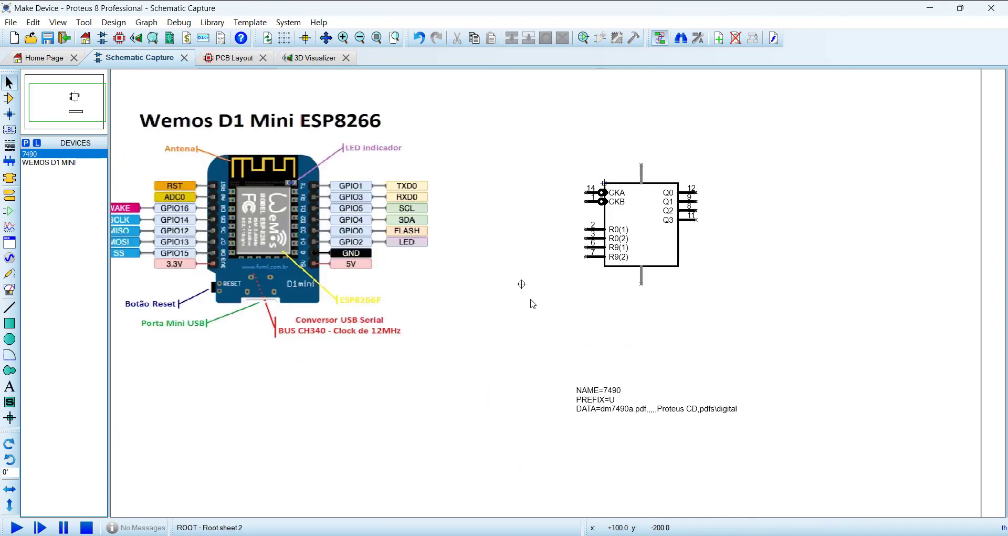
pyautogui.click(276, 236)
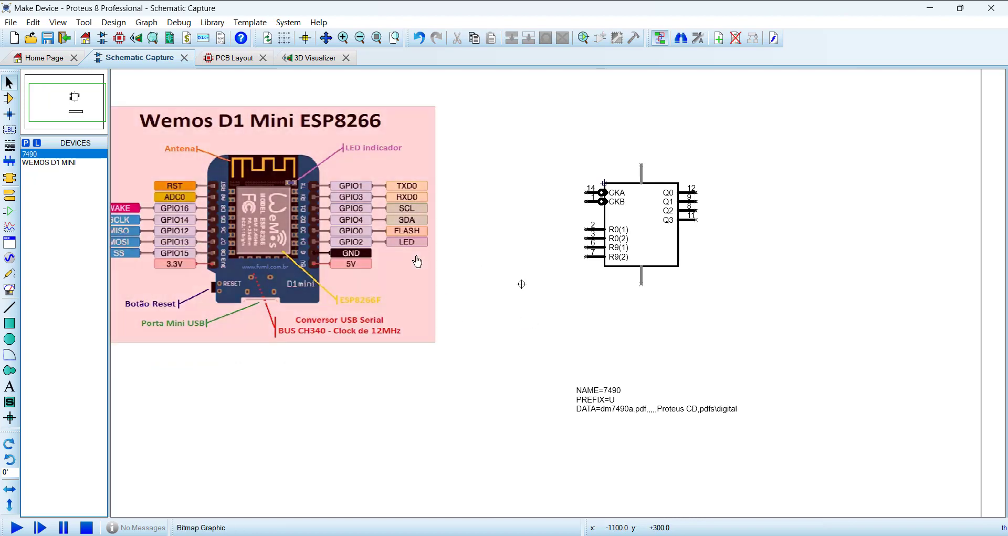
pyautogui.scroll(1, 309, 212)
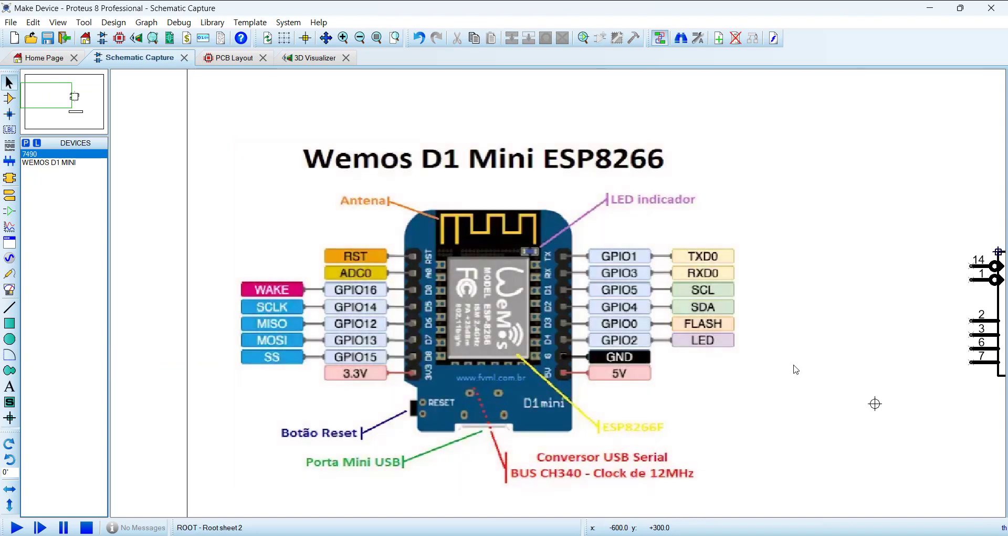
pyautogui.scroll(-1, 827, 403)
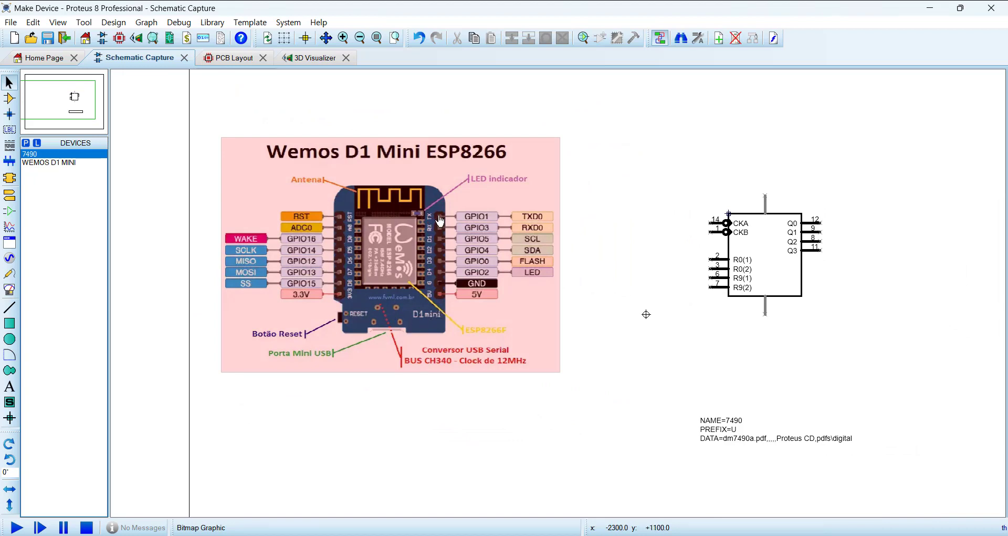
pyautogui.click(234, 63)
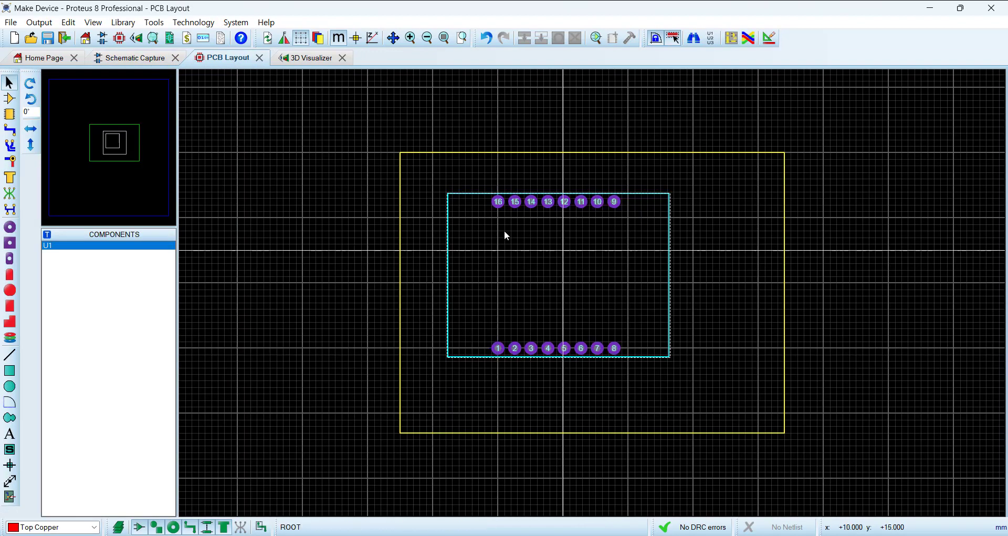
pyautogui.click(132, 59)
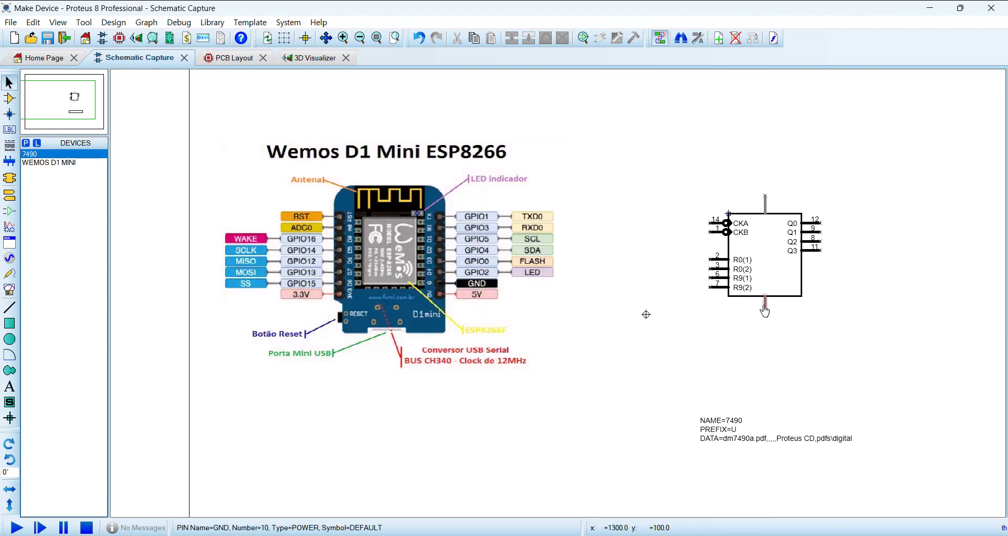
# Step: Move the VCC and GND power pins off the 7490 symbol into the empty area beside it
pyautogui.scroll(1, 764, 209)
pyautogui.click(544, 189)
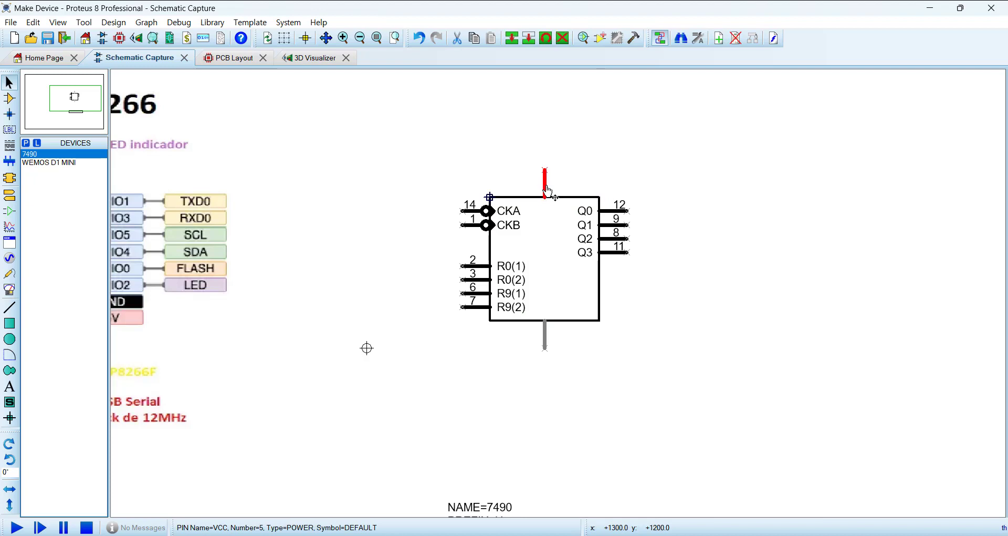
pyautogui.moveTo(546, 185); pyautogui.dragTo(736, 184)
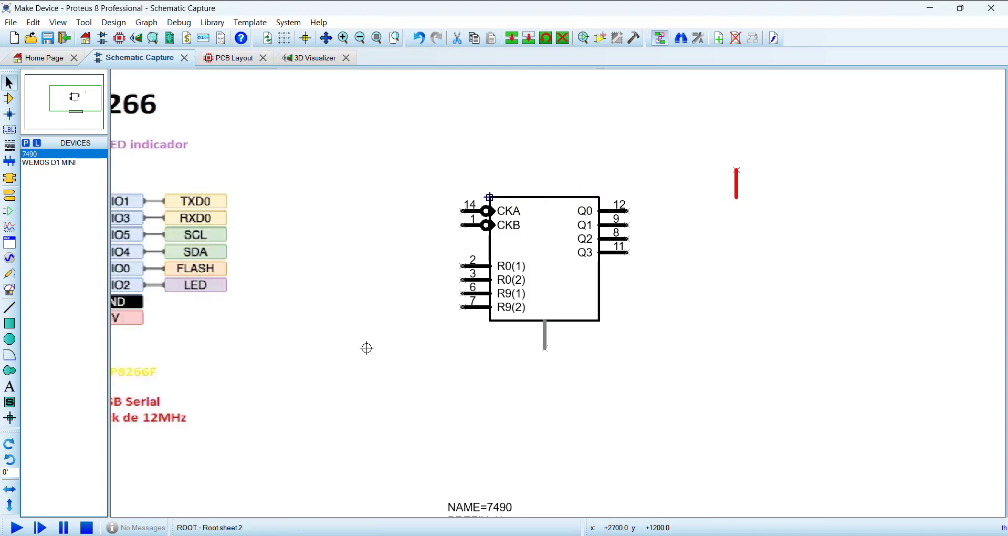
pyautogui.click(544, 339)
pyautogui.moveTo(545, 339); pyautogui.dragTo(791, 187)
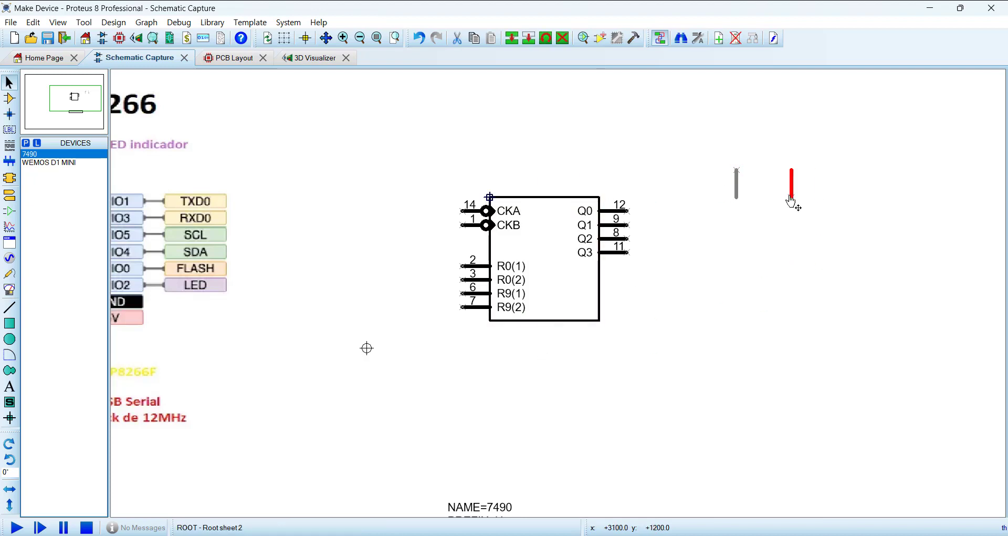
pyautogui.click(586, 352)
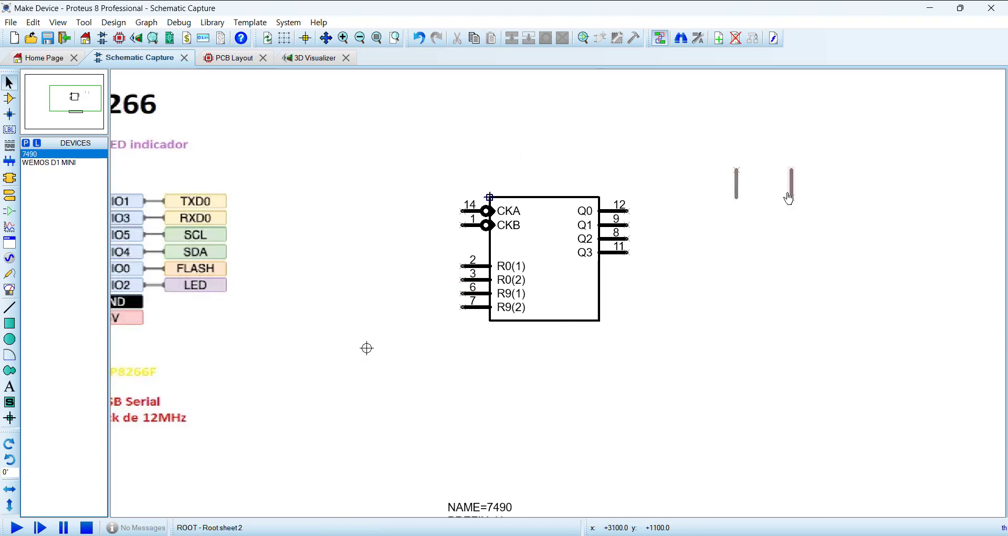
# Step: Place a second 7490 for comparison and undo that placement along with both power pin moves
pyautogui.click(54, 155)
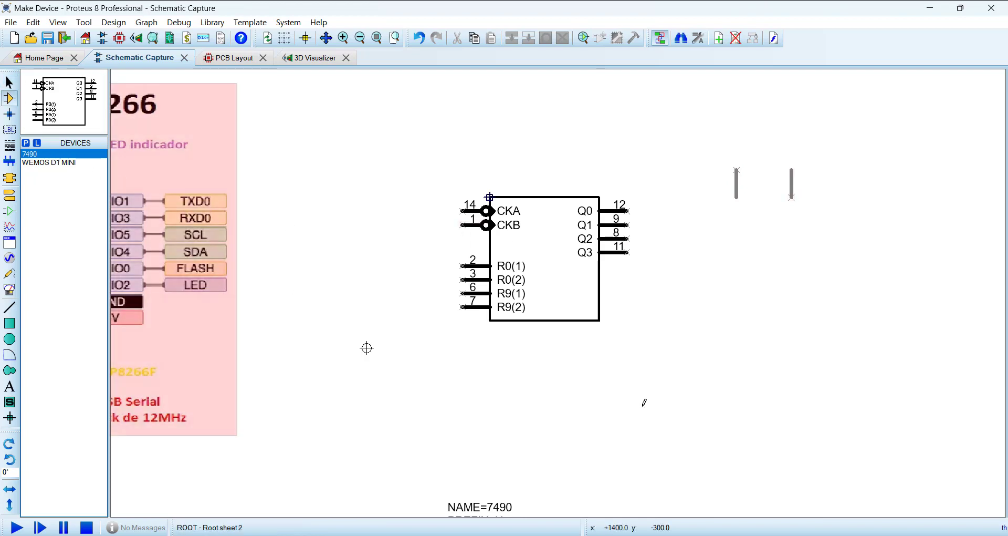
pyautogui.click(776, 331)
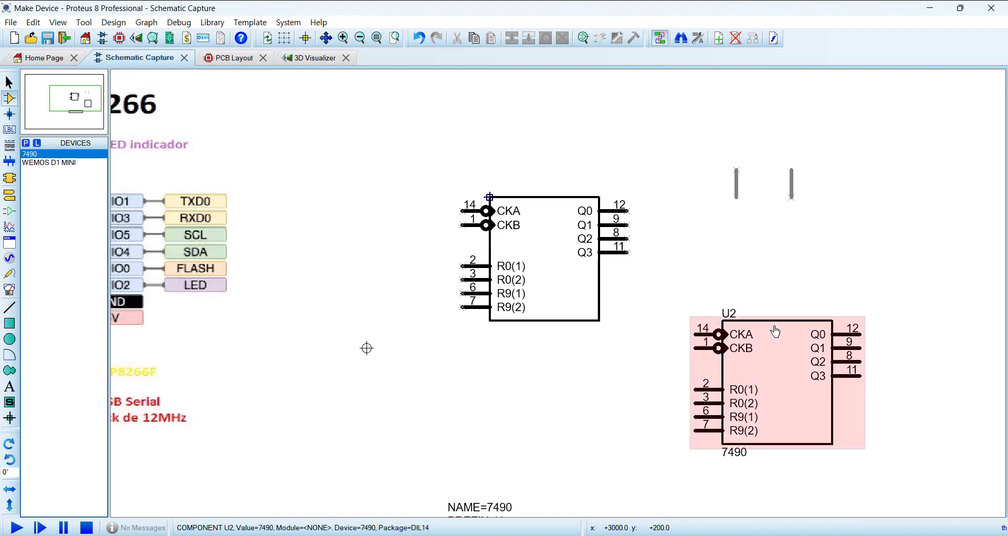
pyautogui.click(419, 39)
pyautogui.click(419, 38)
pyautogui.click(420, 38)
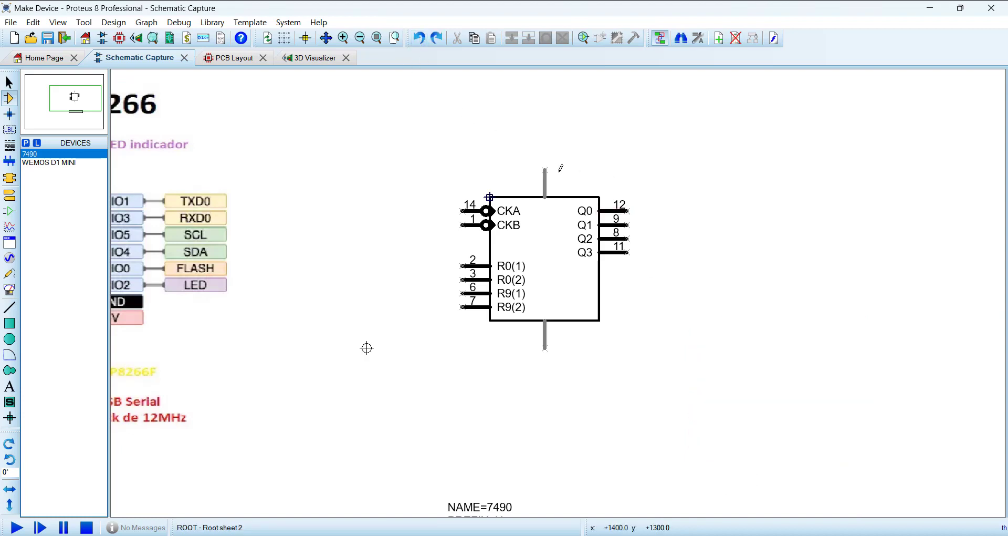
# Step: Inspect the properties of the VCC power pin above the symbol without changing them
pyautogui.click(546, 187)
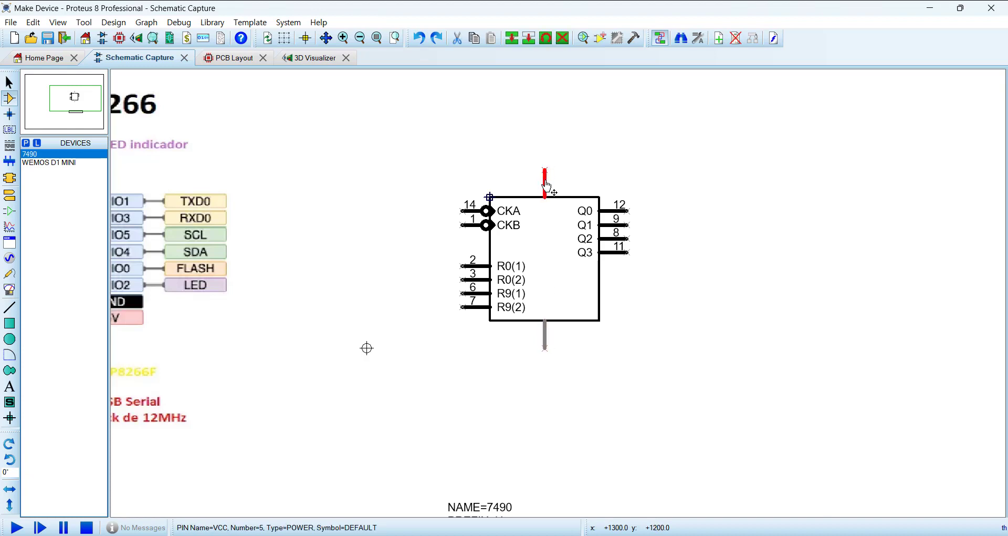
pyautogui.click(546, 186)
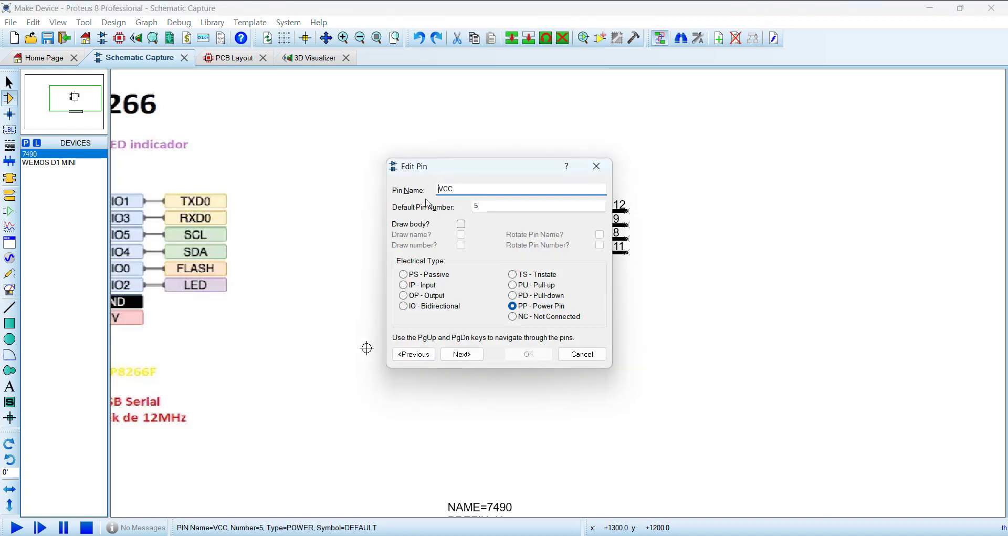
pyautogui.click(571, 364)
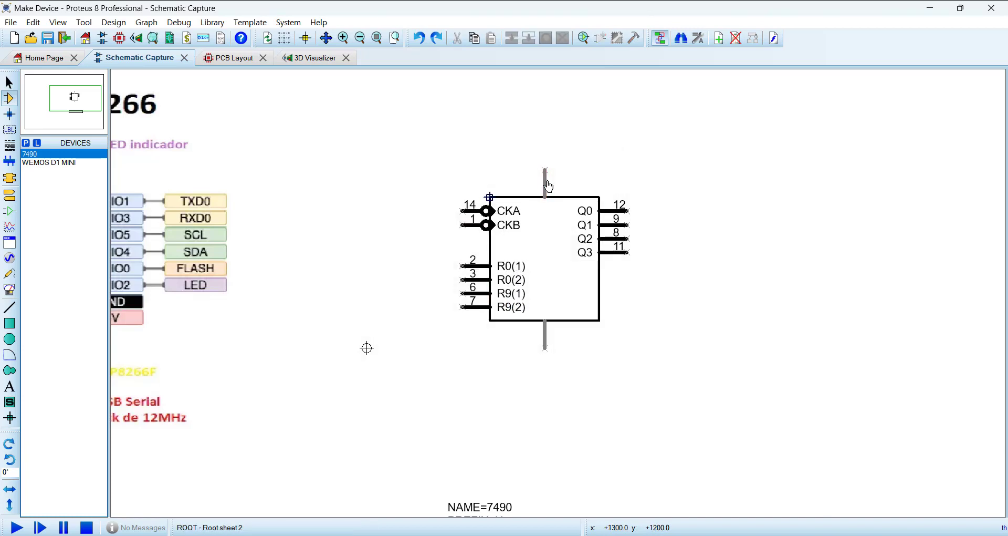
# Step: Relocate the VCC and GND power pins side by side, clear of the decomposed symbol's body
pyautogui.click(547, 189)
pyautogui.moveTo(546, 189); pyautogui.dragTo(764, 157)
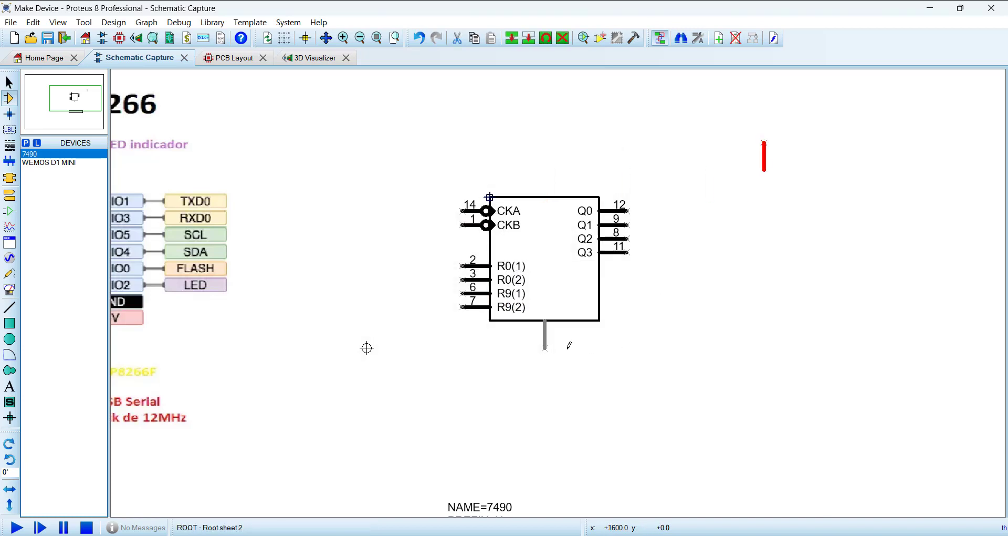
pyautogui.click(546, 347)
pyautogui.moveTo(546, 347); pyautogui.dragTo(819, 168)
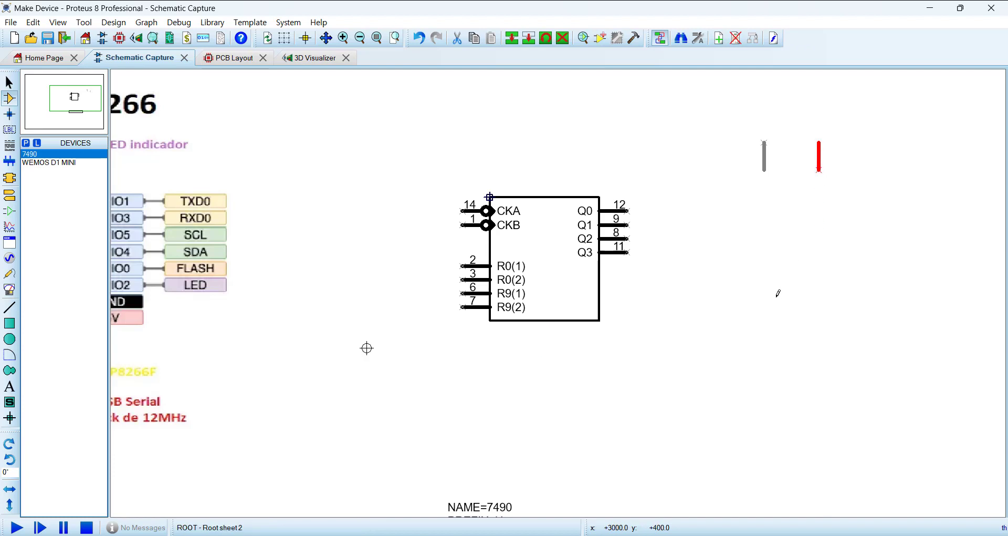
pyautogui.click(213, 22)
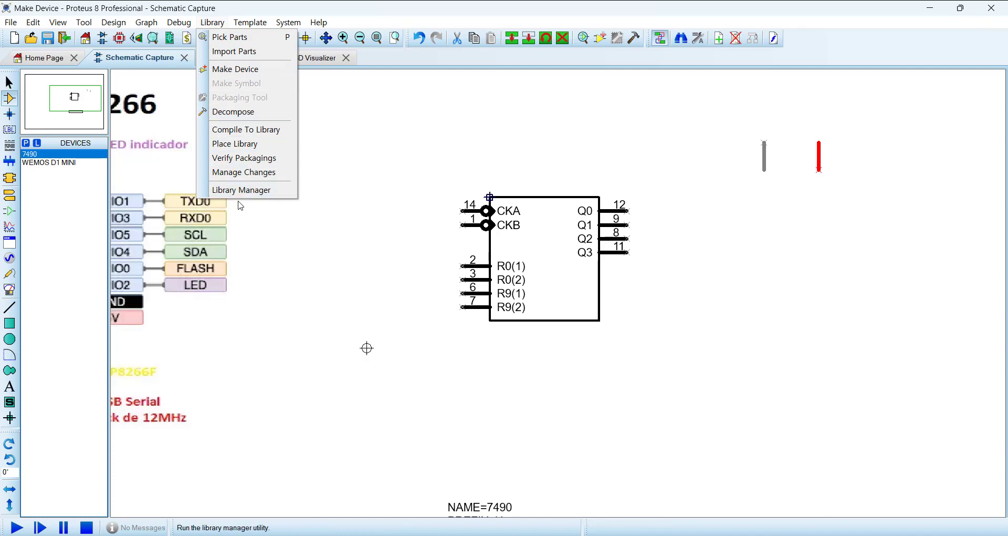
pyautogui.click(499, 156)
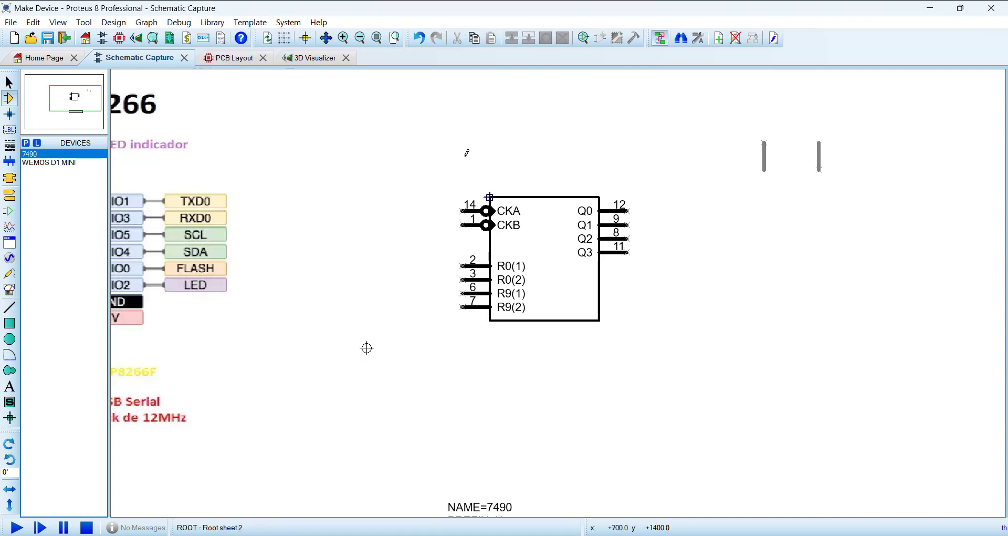
pyautogui.middleClick(405, 283)
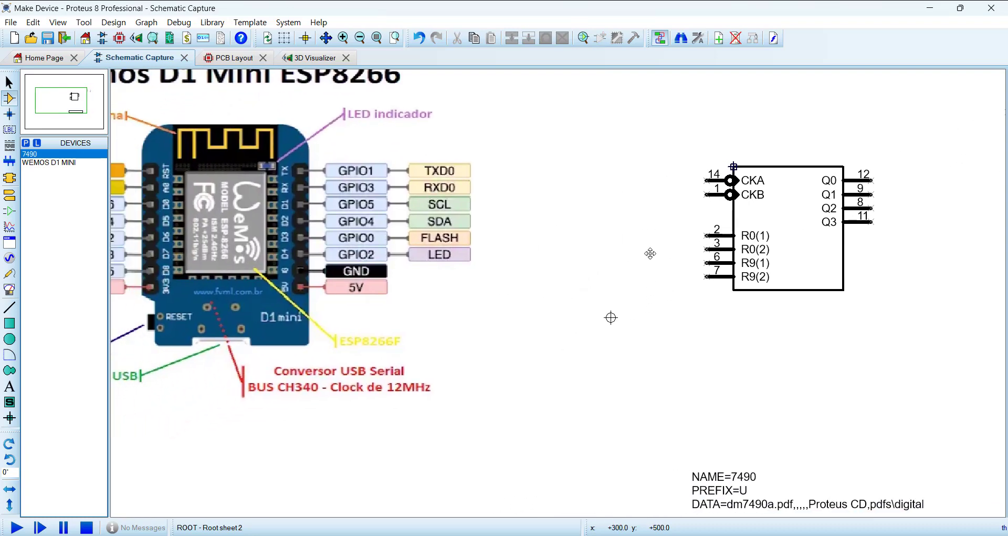
pyautogui.scroll(-1, 649, 252)
pyautogui.click(562, 236)
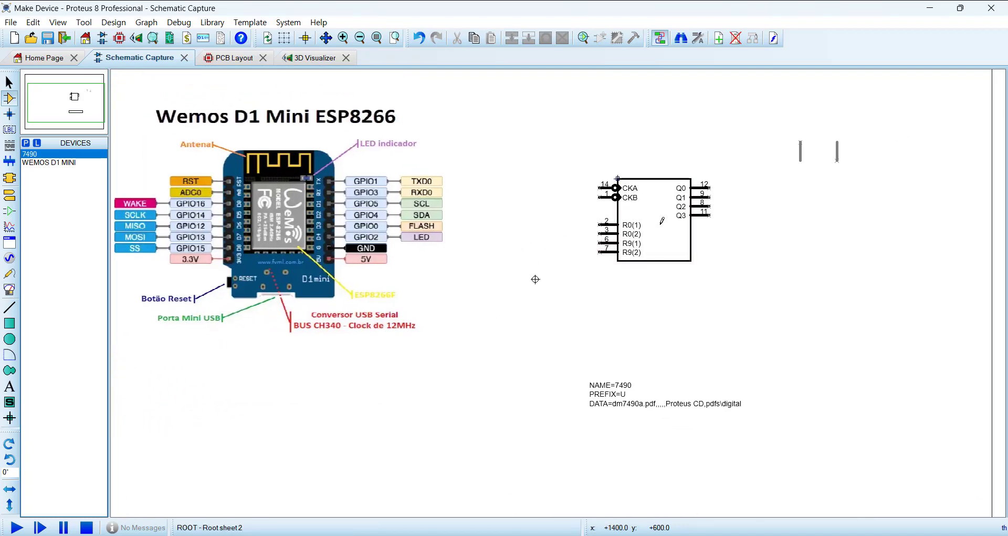
# Step: Delete the CKB and CKA clock pins from the left edge of the 7490 symbol
pyautogui.scroll(2, 565, 292)
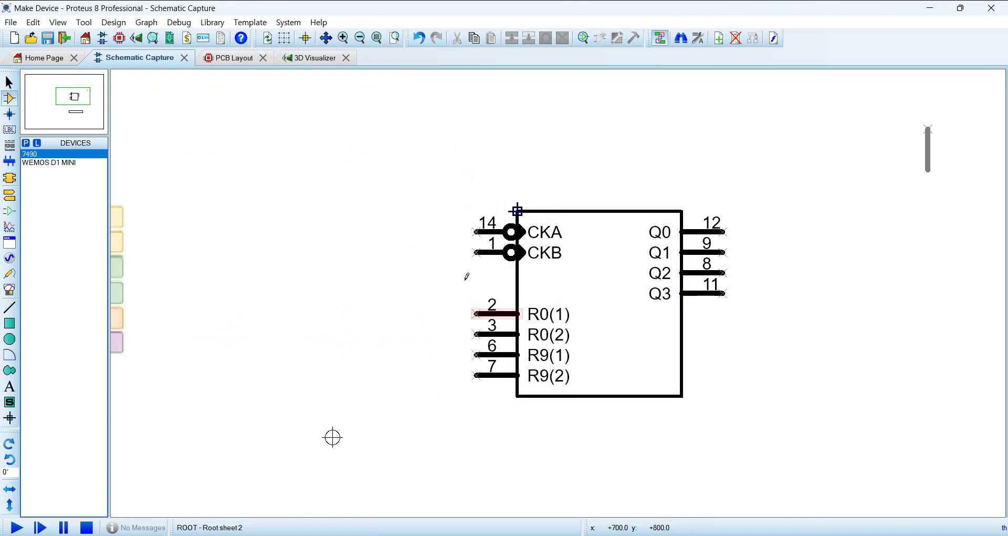
pyautogui.scroll(1, 527, 239)
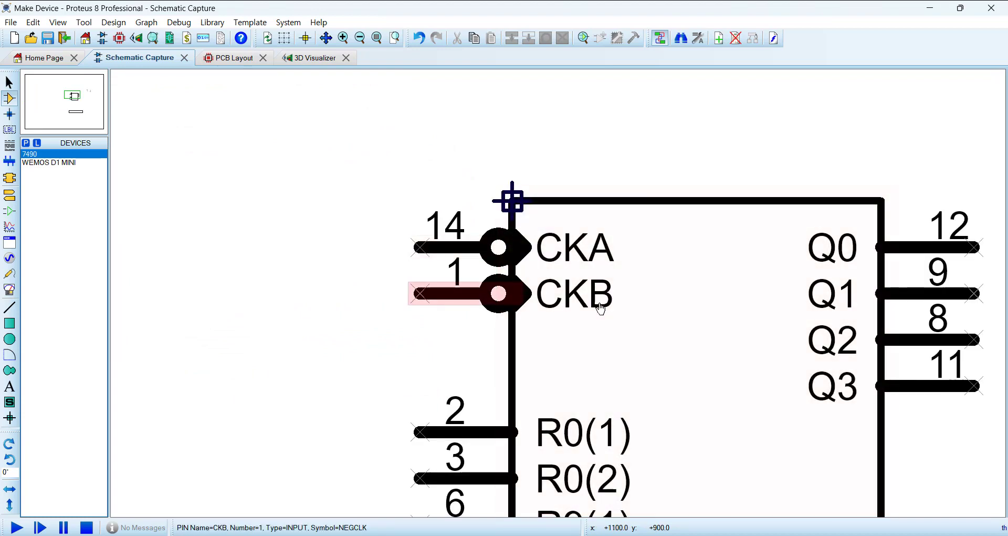
pyautogui.scroll(-1, 597, 299)
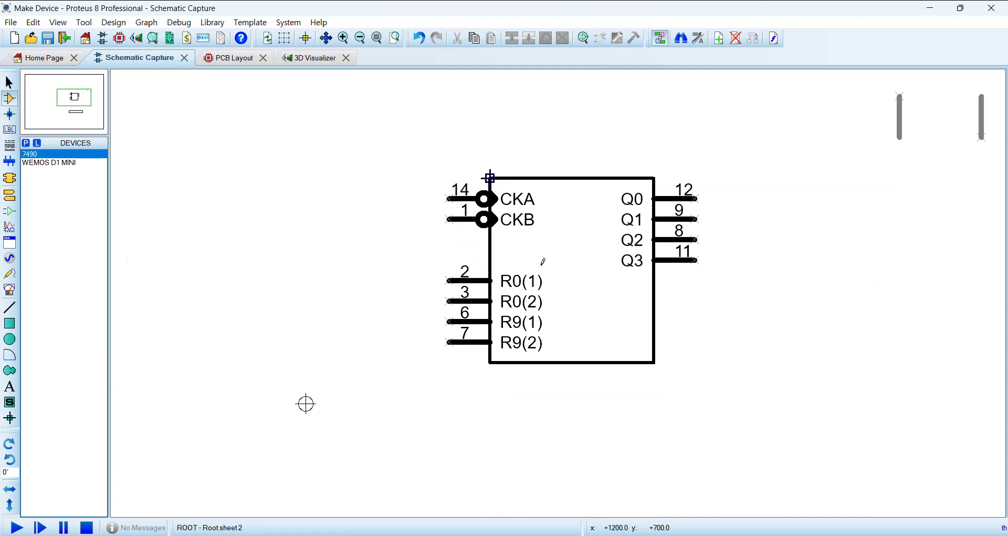
pyautogui.rightClick(461, 219)
pyautogui.click(511, 255)
pyautogui.rightClick(461, 196)
pyautogui.rightClick(462, 195)
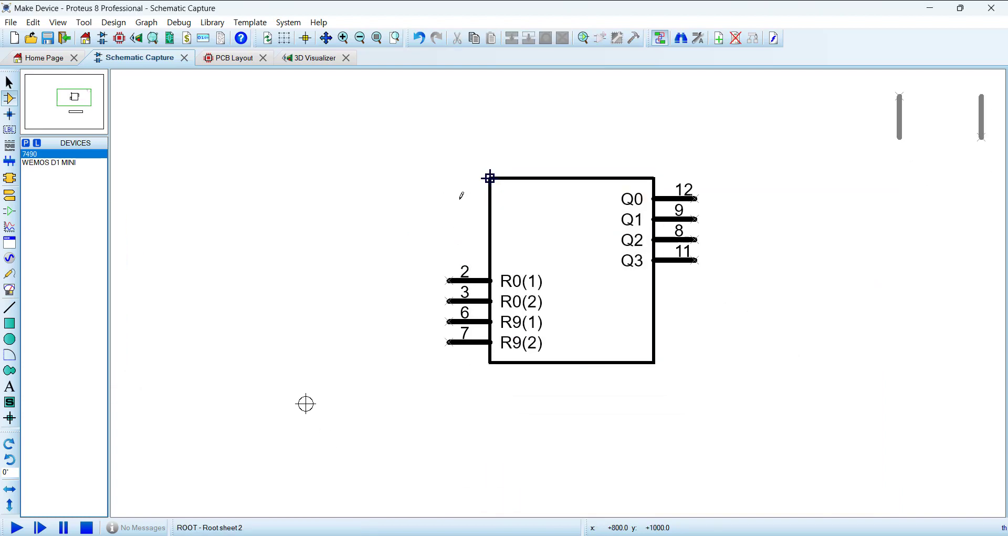
# Step: Move the four R0 and R9 pins together up to the top of the body's left edge, level with Q0 to Q3
pyautogui.moveTo(408, 259); pyautogui.dragTo(592, 403)
pyautogui.moveTo(550, 333); pyautogui.dragTo(550, 250)
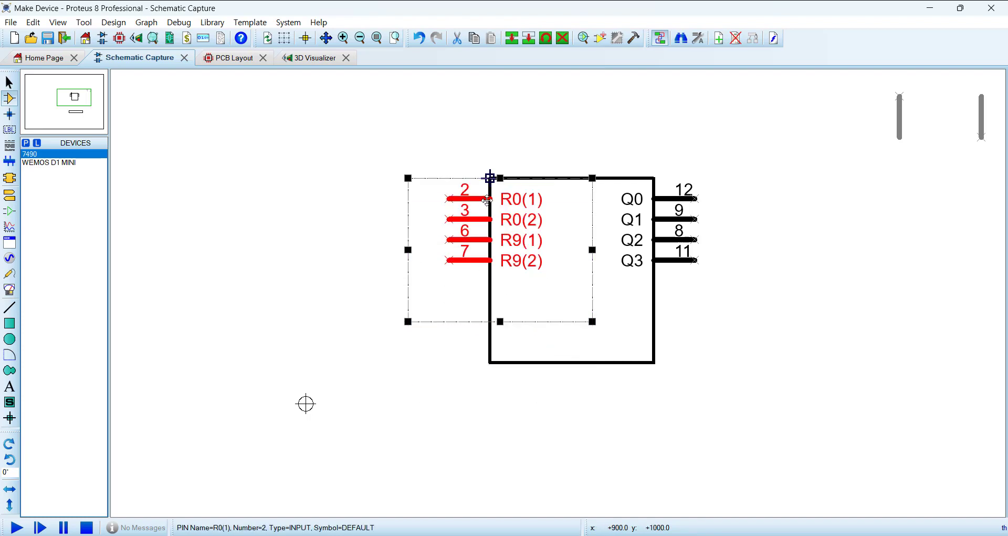
pyautogui.click(322, 255)
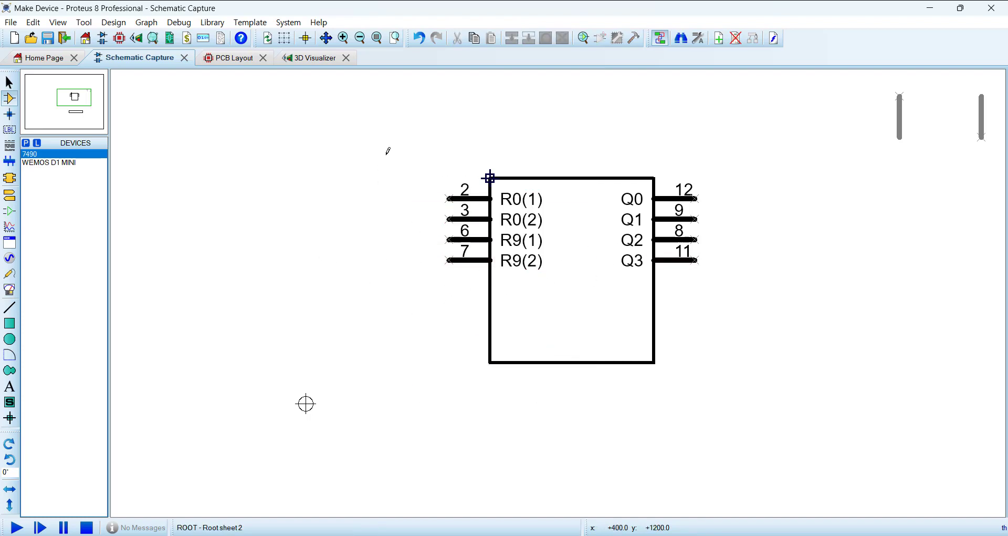
# Step: Copy the block of four R0 and R9 pins once, placing the duplicates directly below on the body's left edge
pyautogui.moveTo(387, 157); pyautogui.dragTo(567, 380)
pyautogui.click(567, 390)
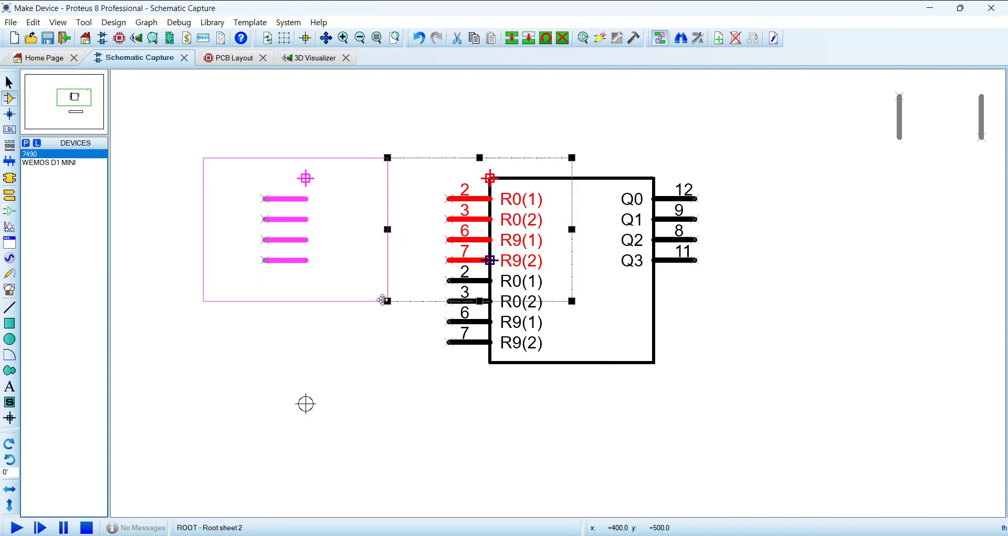
pyautogui.rightClick(383, 299)
pyautogui.click(602, 382)
# Step: Delete the duplicate origin marker beside the upper R9(2) pin
pyautogui.scroll(2, 583, 344)
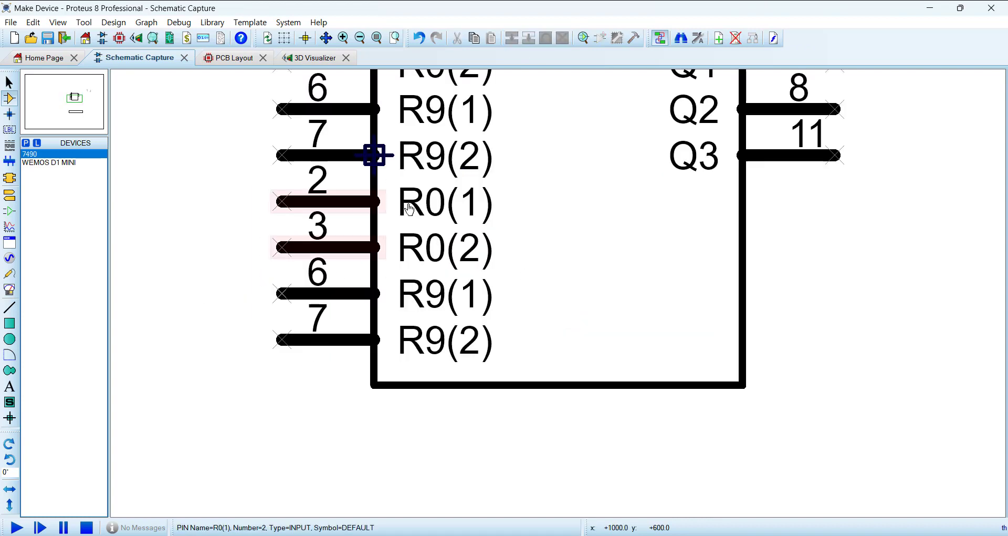
pyautogui.click(384, 167)
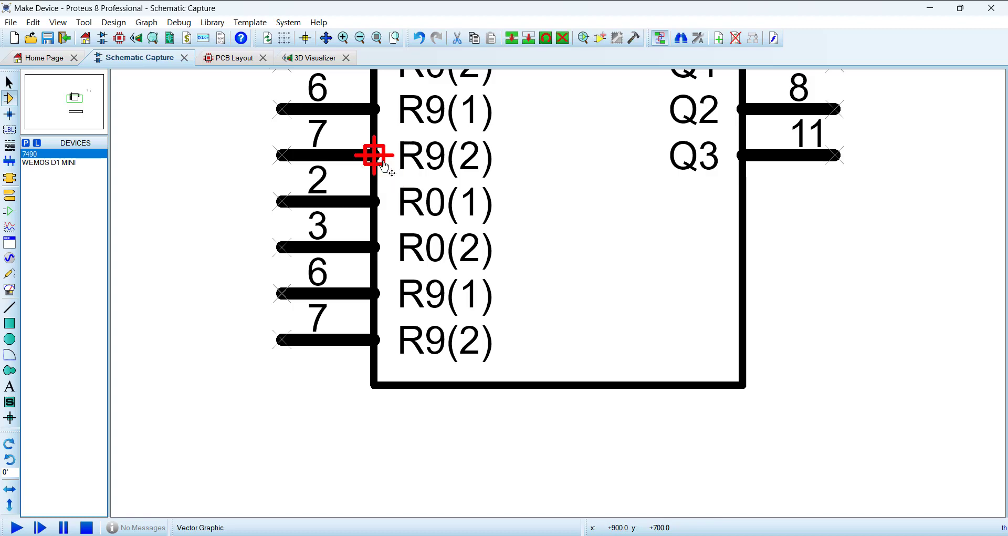
pyautogui.press('Delete')
pyautogui.scroll(-5, 384, 167)
pyautogui.scroll(3, 647, 282)
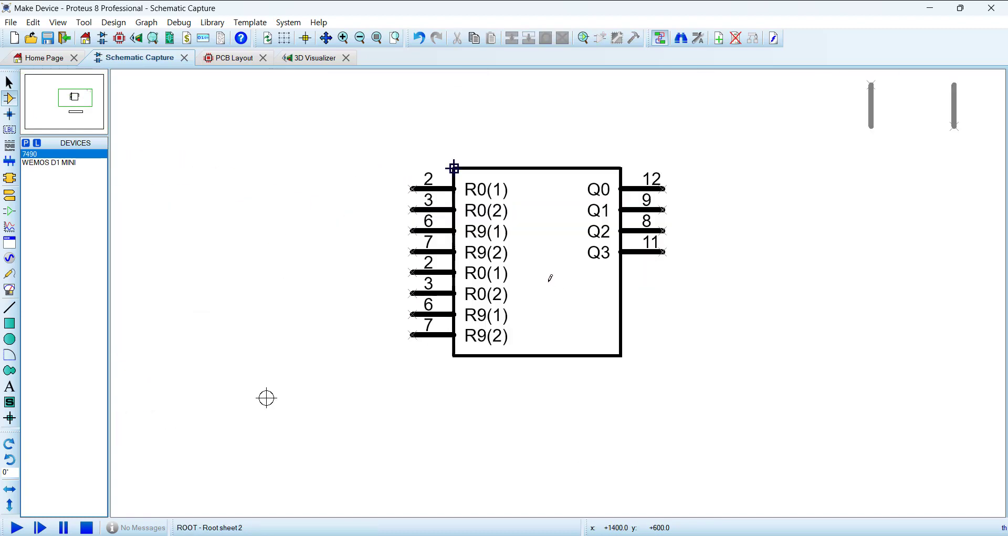
pyautogui.scroll(-1, 450, 261)
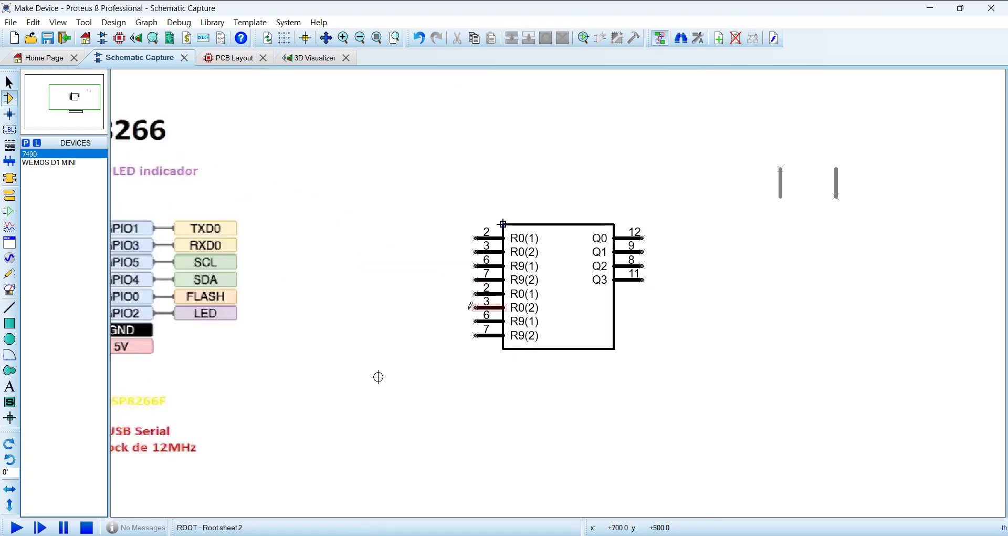
pyautogui.middleClick(471, 306)
pyautogui.click(800, 299)
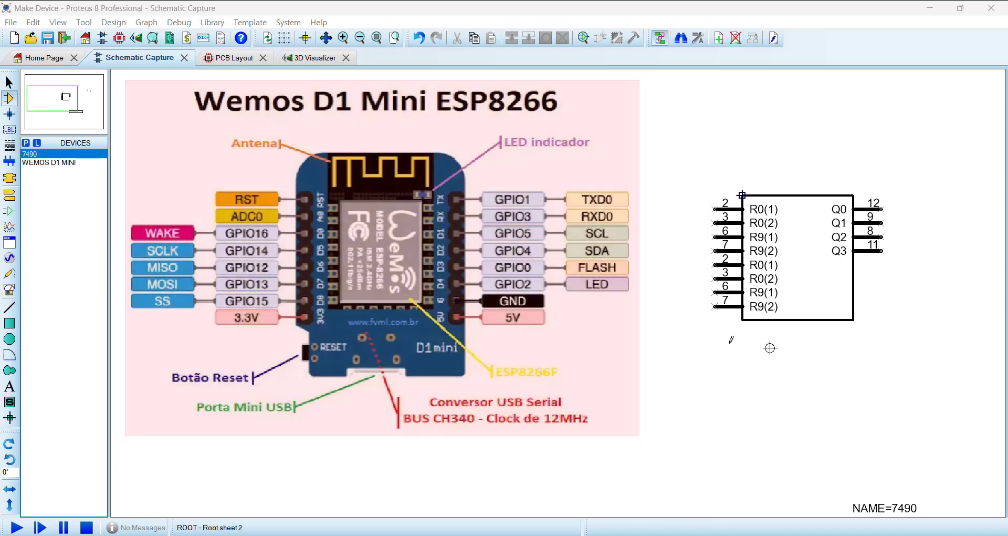
pyautogui.click(732, 212)
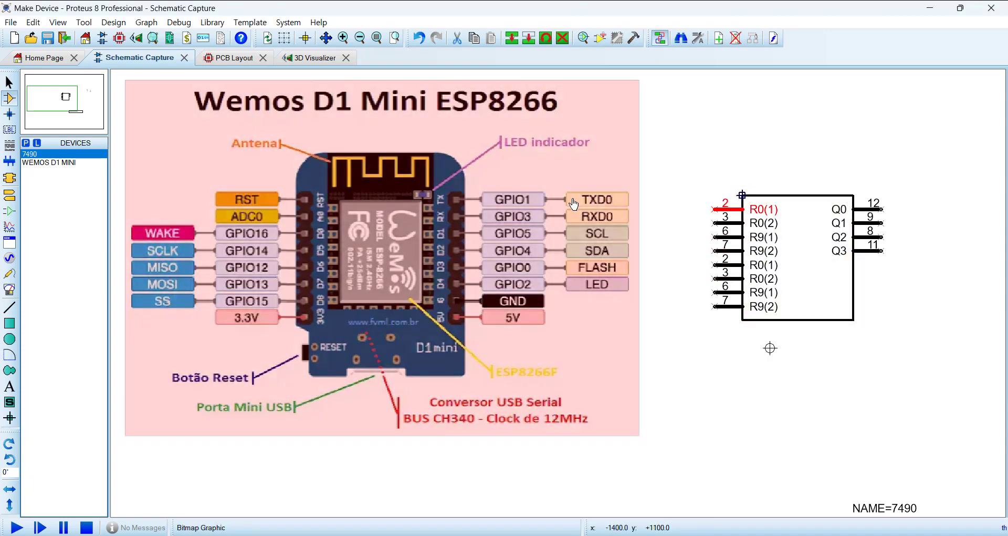
pyautogui.click(729, 213)
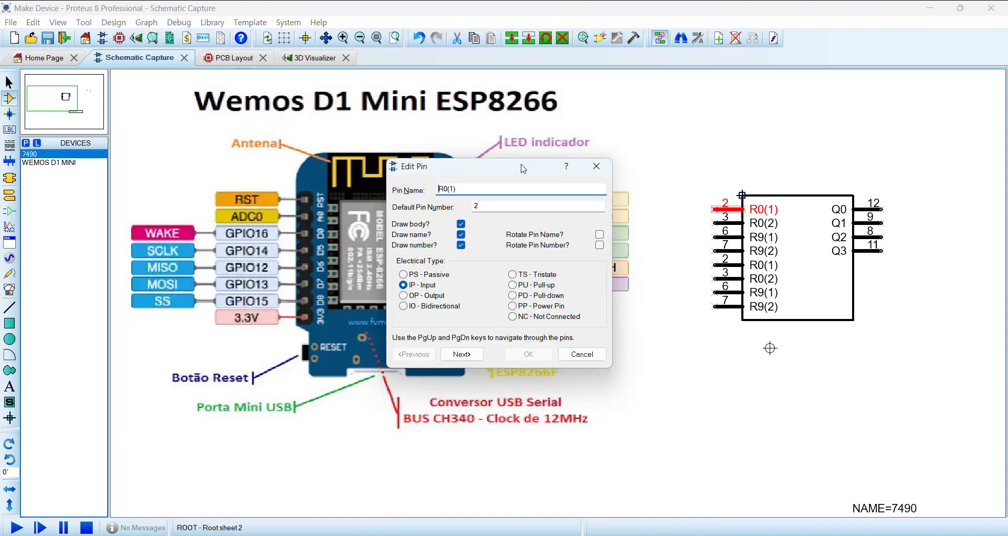
pyautogui.moveTo(490, 172); pyautogui.dragTo(662, 133)
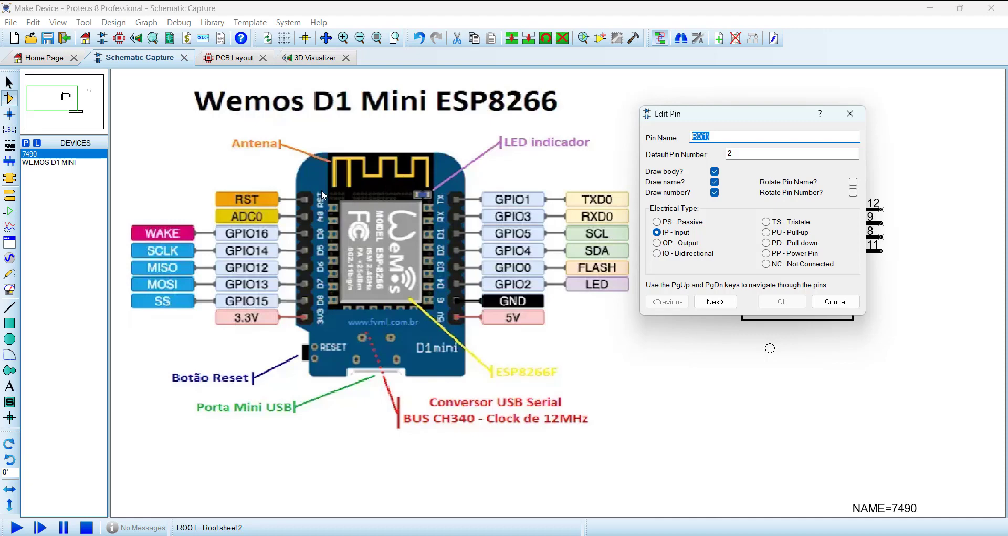
pyautogui.press('capslock')
pyautogui.write('RST')
pyautogui.doubleClick(744, 153)
pyautogui.write('1')
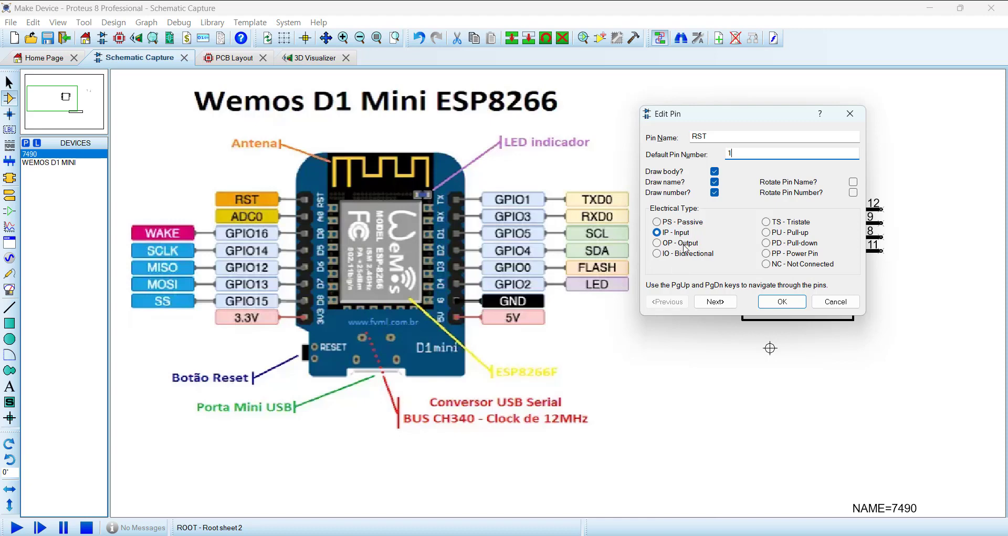
pyautogui.click(657, 254)
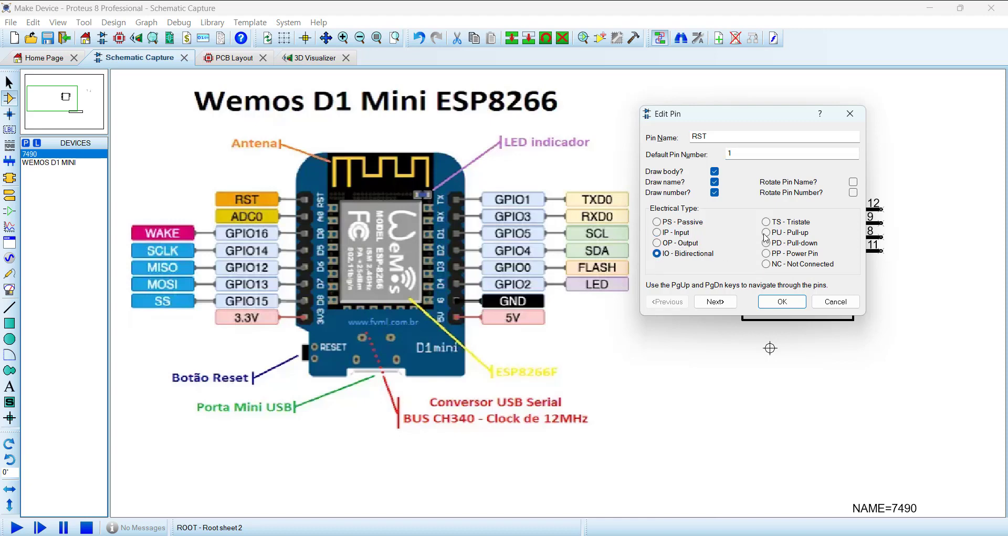
pyautogui.click(767, 254)
pyautogui.click(657, 222)
pyautogui.click(834, 302)
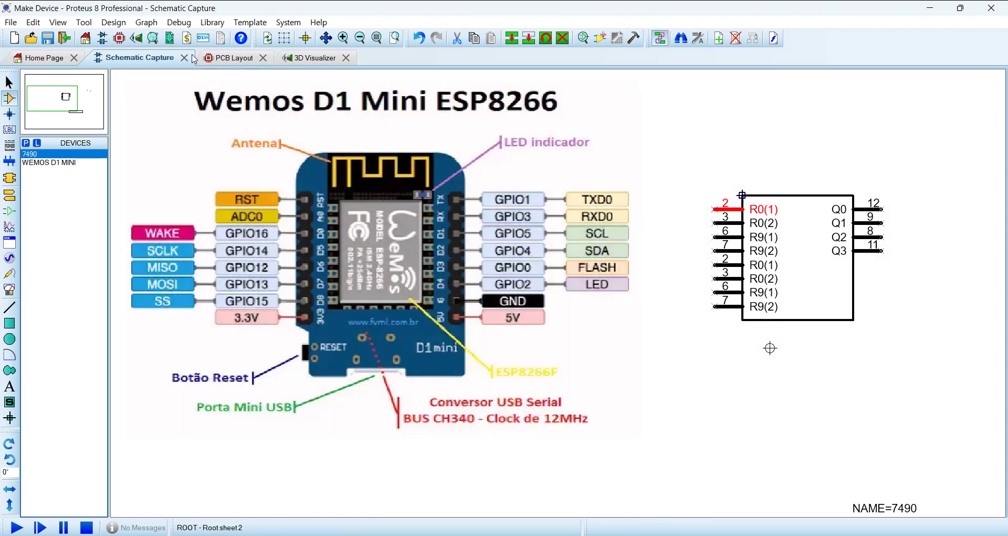
# Step: Check the footprint's pad numbering in the PCB layout and return to the schematic
pyautogui.click(84, 22)
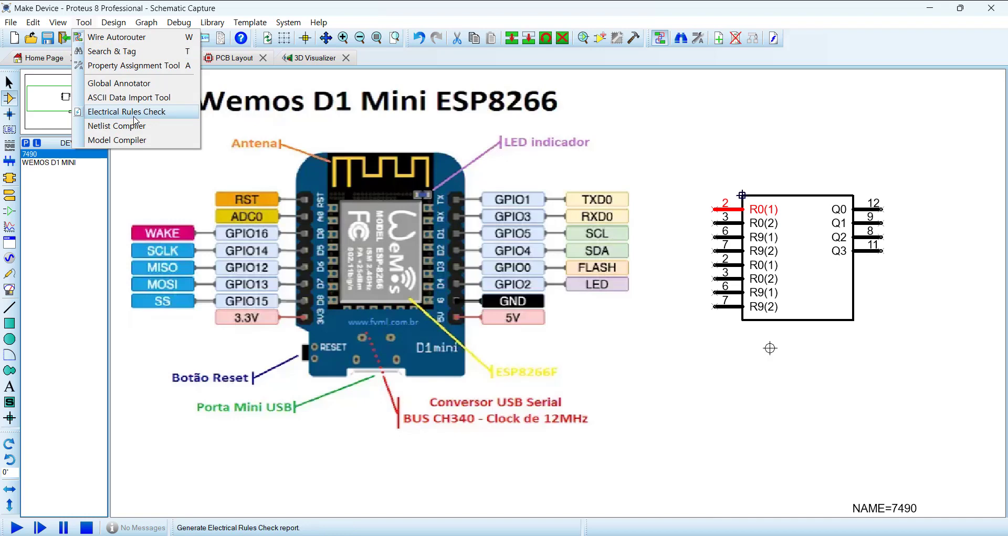
pyautogui.click(340, 11)
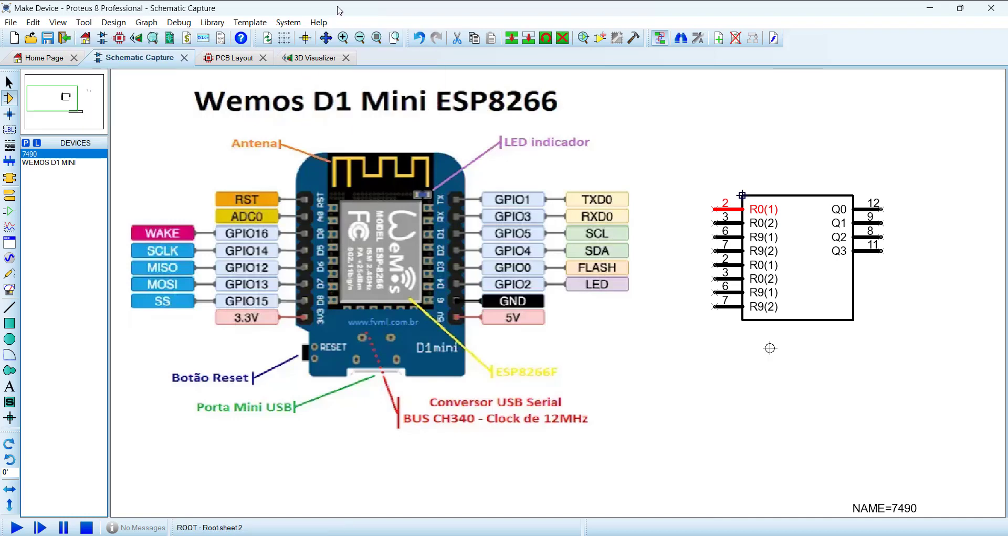
pyautogui.doubleClick(720, 209)
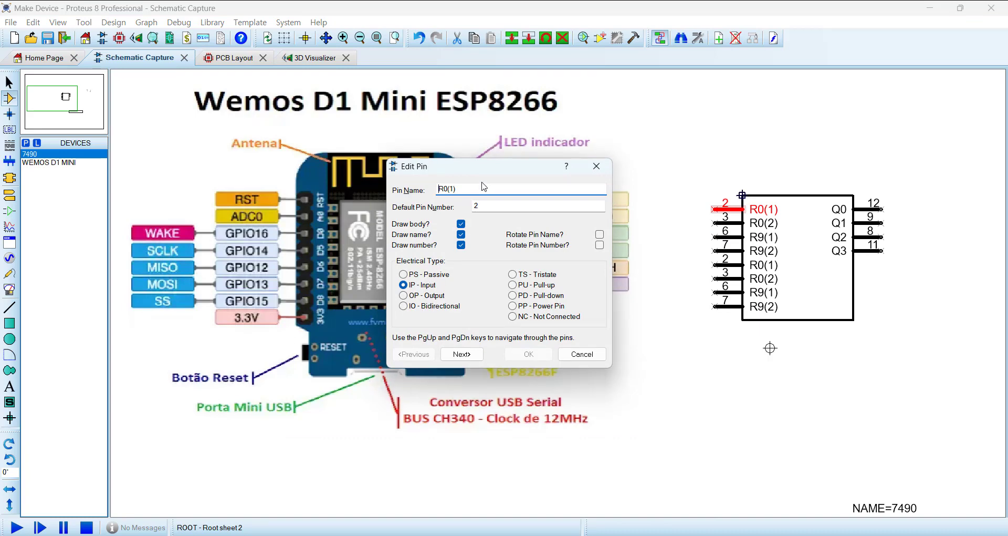
pyautogui.moveTo(482, 160); pyautogui.dragTo(714, 307)
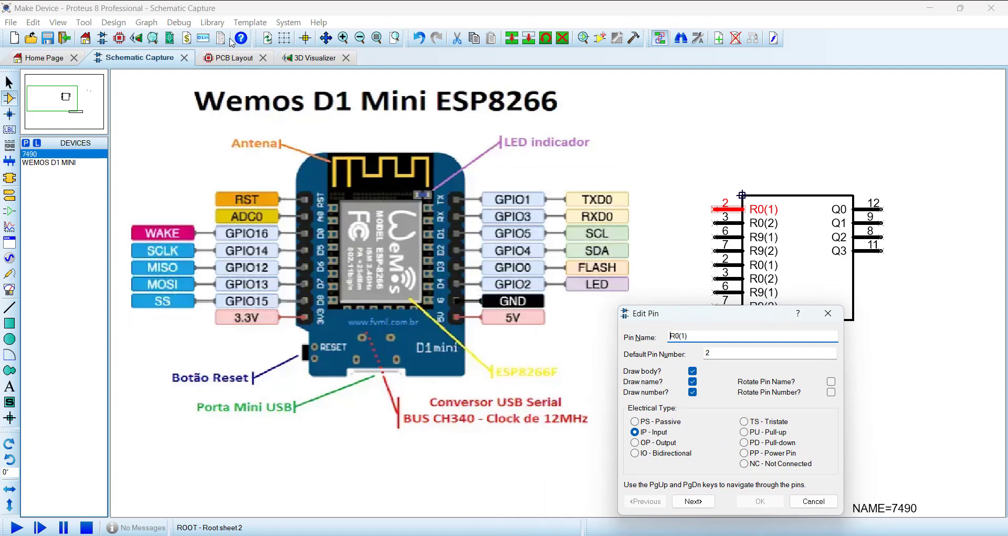
pyautogui.click(817, 503)
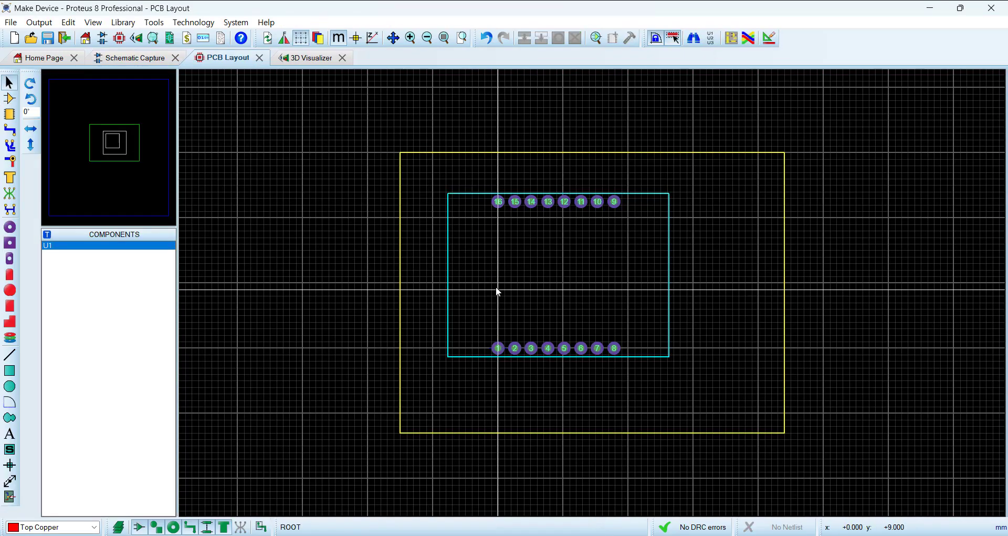
pyautogui.click(138, 58)
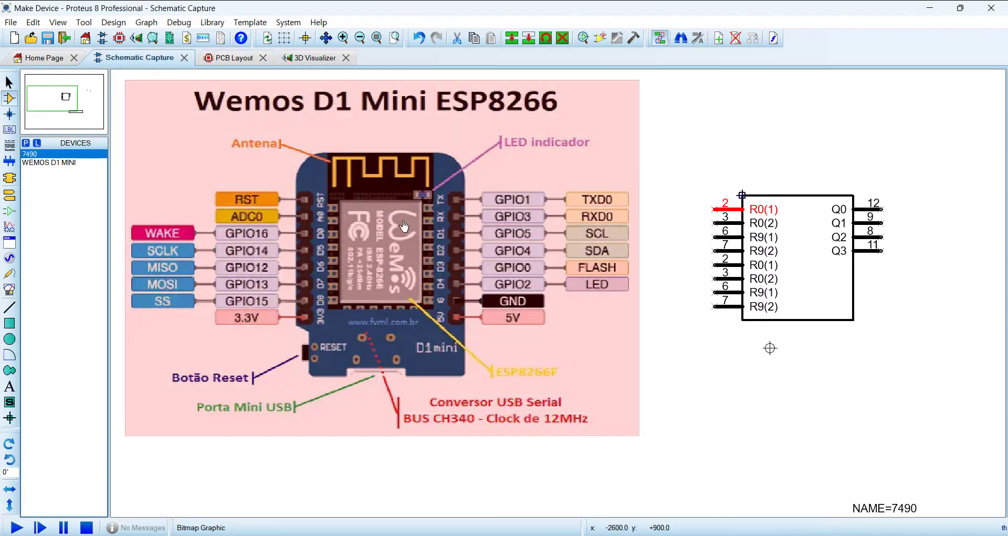
# Step: Rename the uppermost left pin R0(1) as RST, with default pin number 1 and the Passive electrical type
pyautogui.doubleClick(727, 210)
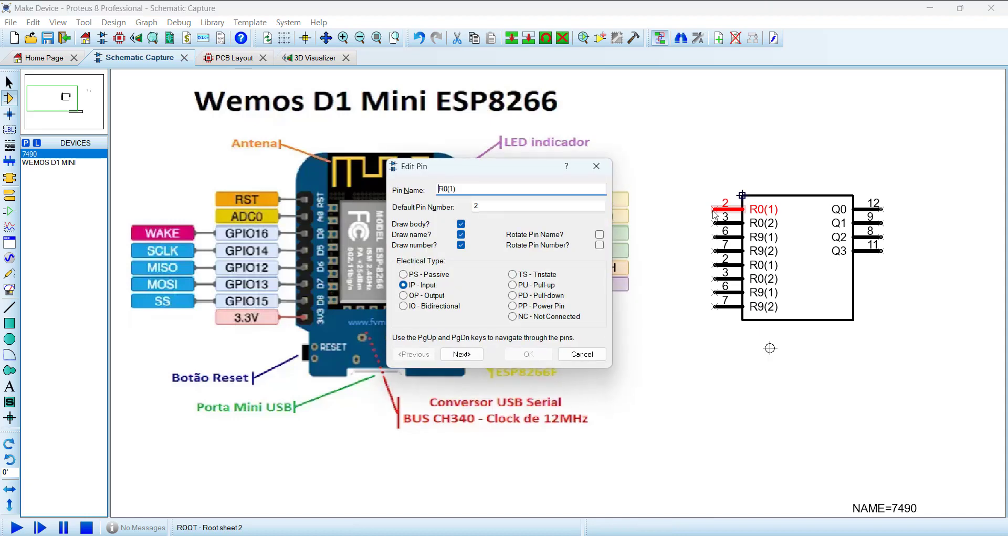
pyautogui.click(403, 274)
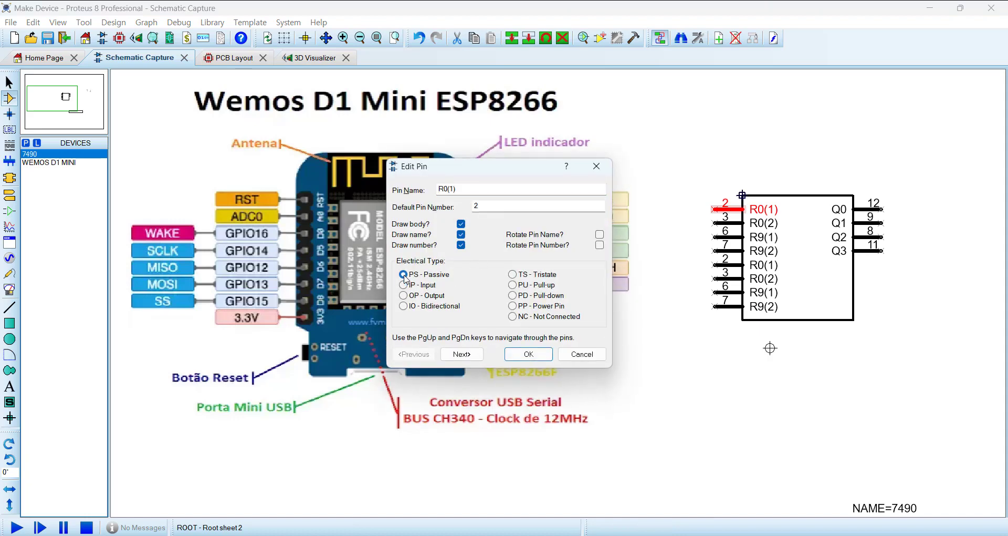
pyautogui.doubleClick(478, 191)
pyautogui.write('RS')
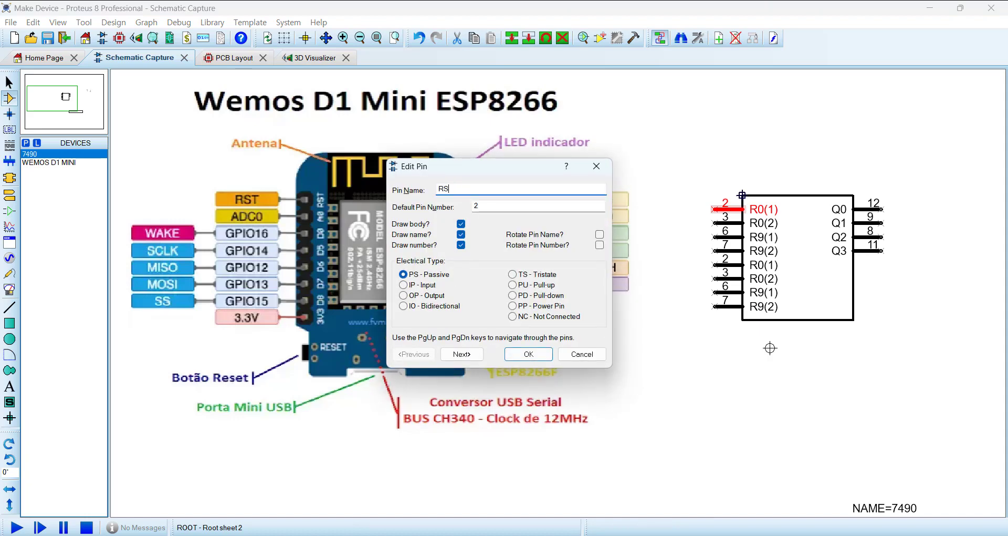
pyautogui.write('T')
pyautogui.press('Tab')
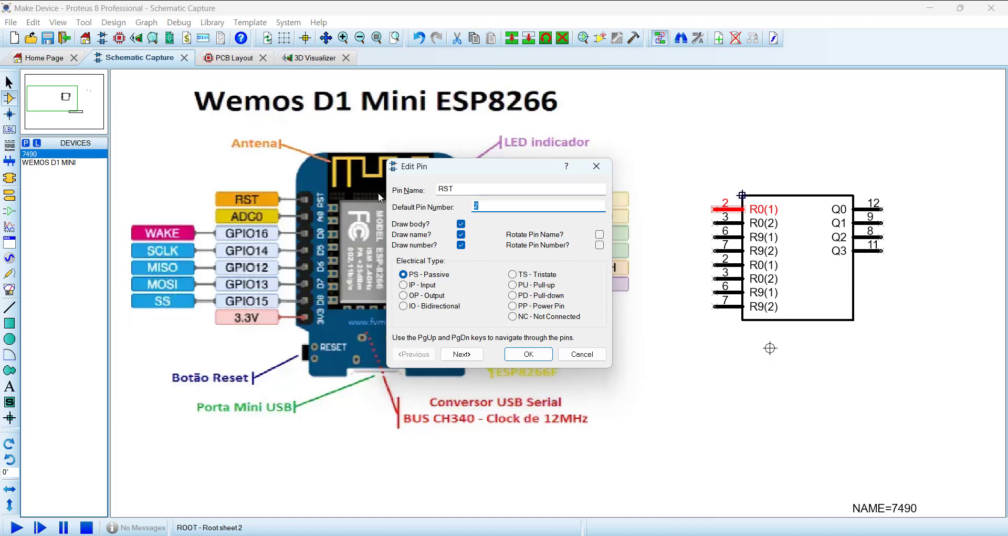
pyautogui.write('1')
pyautogui.moveTo(495, 174); pyautogui.dragTo(590, 84)
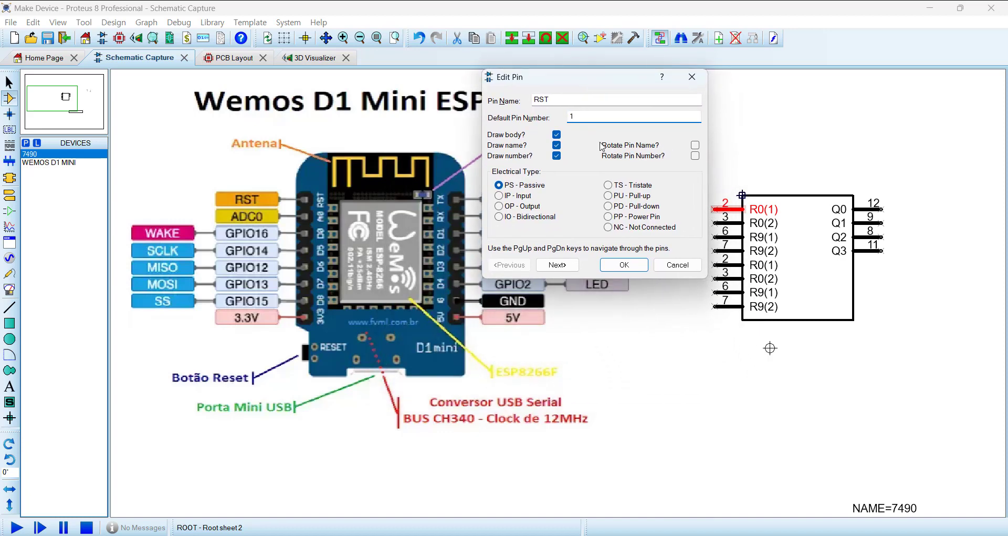
pyautogui.click(557, 265)
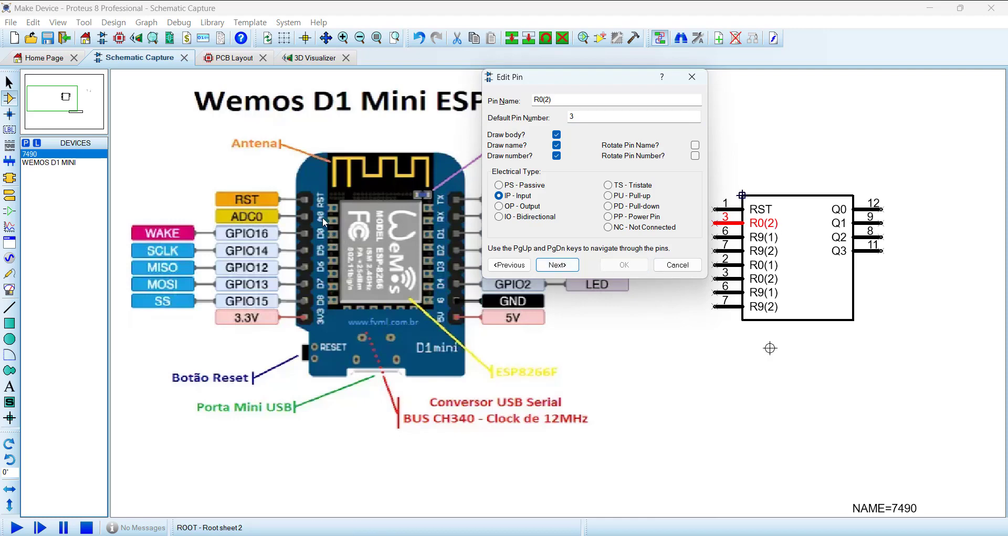
# Step: Rename the second left pin as ADC0 with default pin number 2, keeping it an Input
pyautogui.moveTo(561, 99); pyautogui.dragTo(482, 94)
pyautogui.write('ADC')
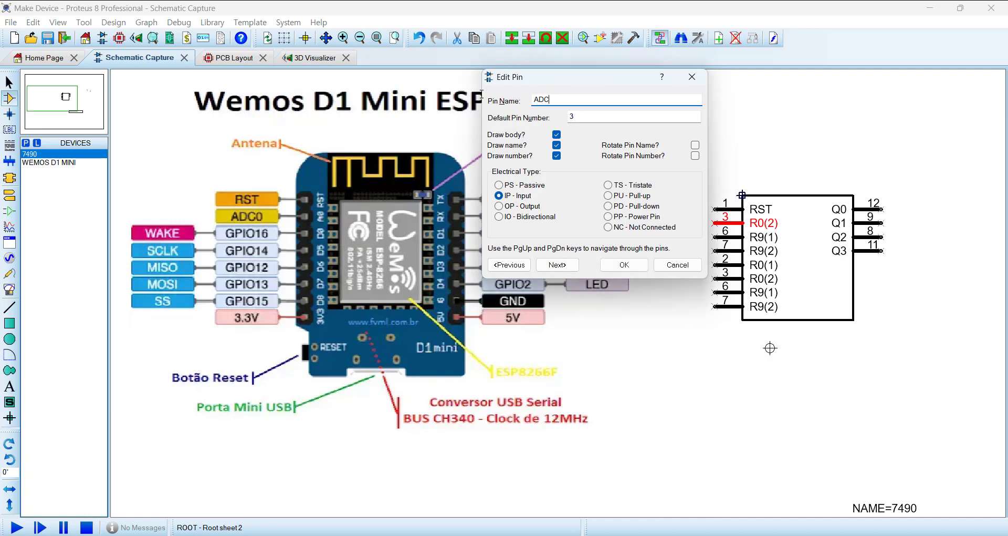
pyautogui.write('0')
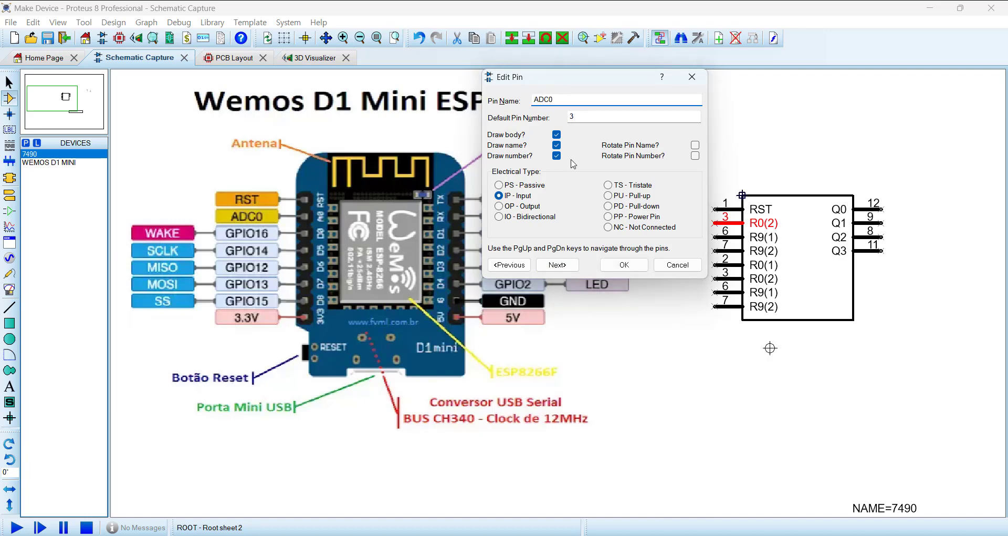
pyautogui.press('Tab')
pyautogui.write('2')
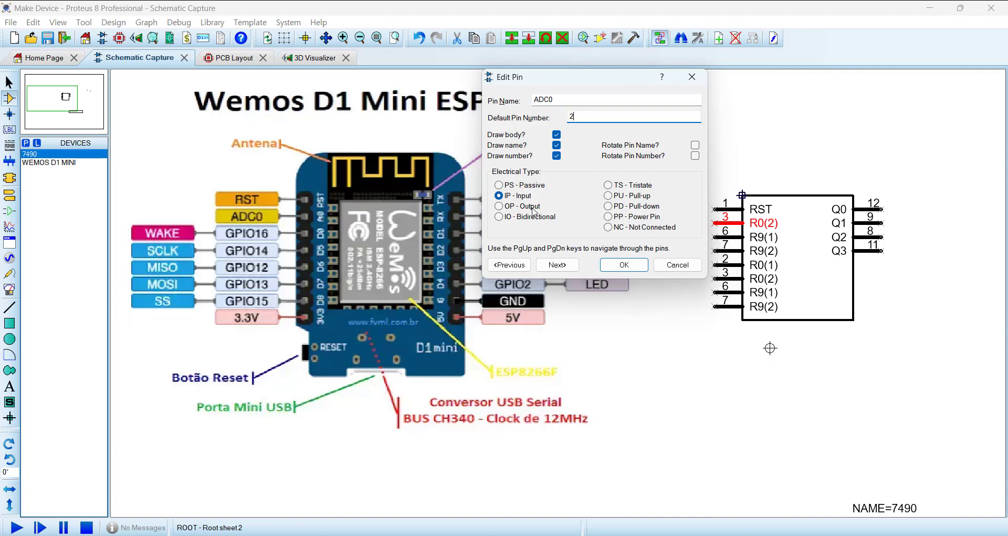
pyautogui.click(558, 265)
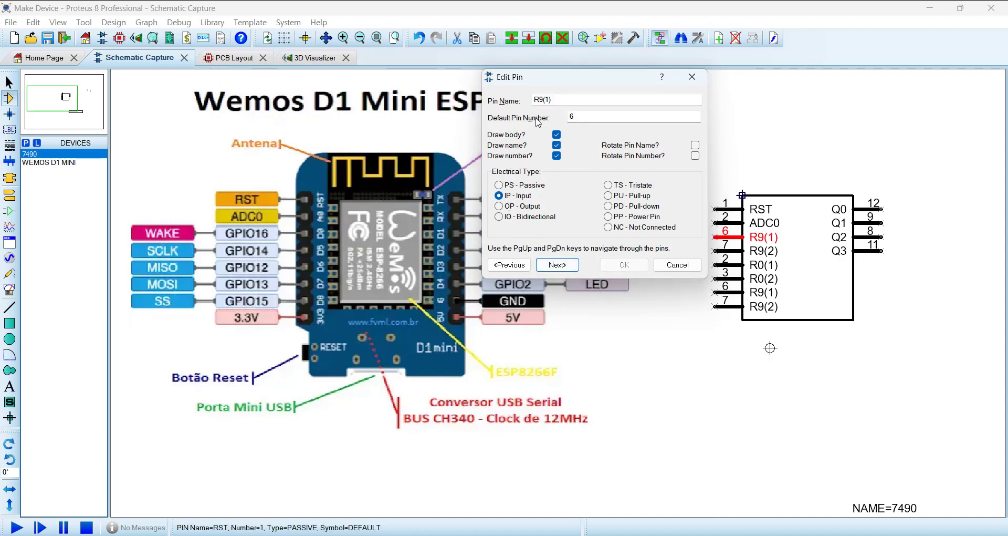
# Step: Rename the third left pin R9(1) as D0, with default pin number 3 and the Bidirectional electrical type
pyautogui.click(565, 98)
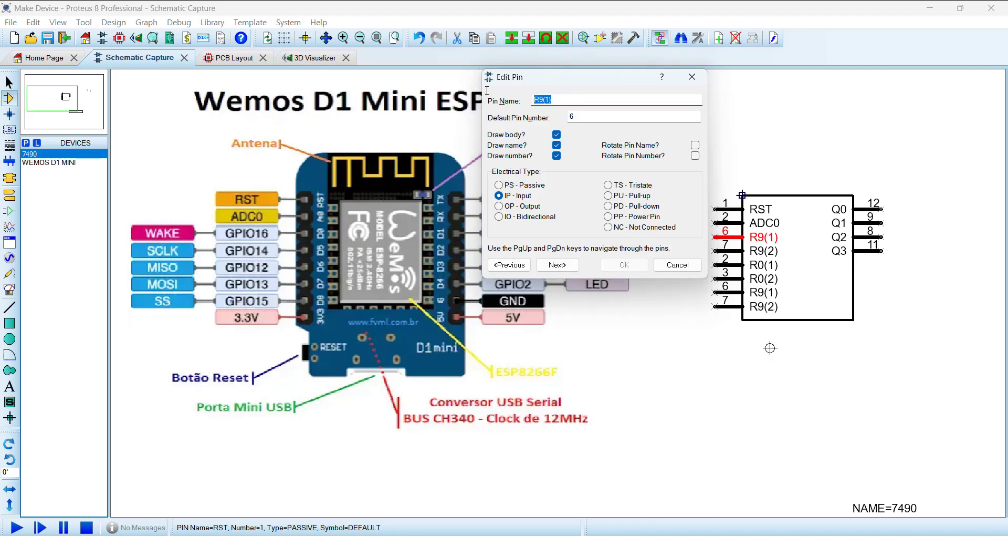
pyautogui.write('D0')
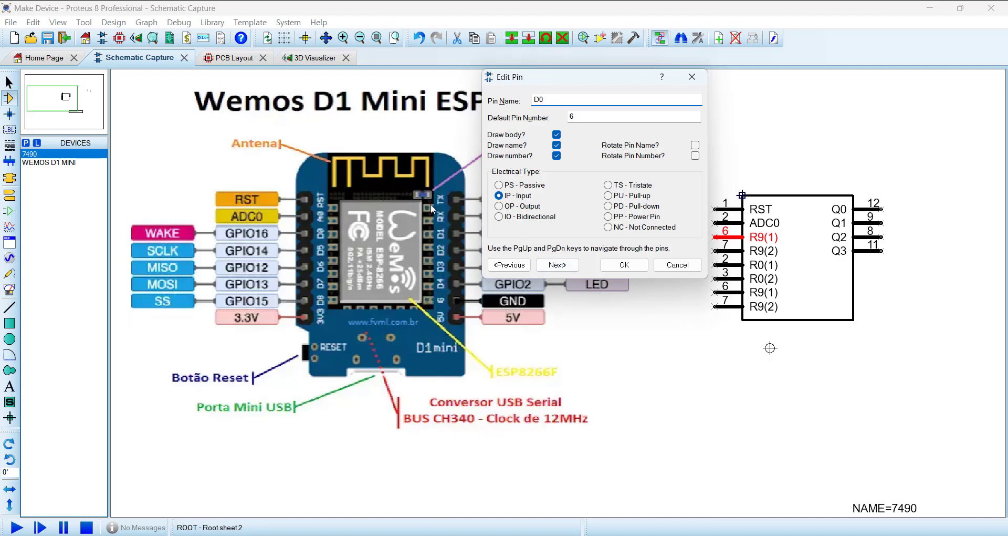
pyautogui.click(502, 217)
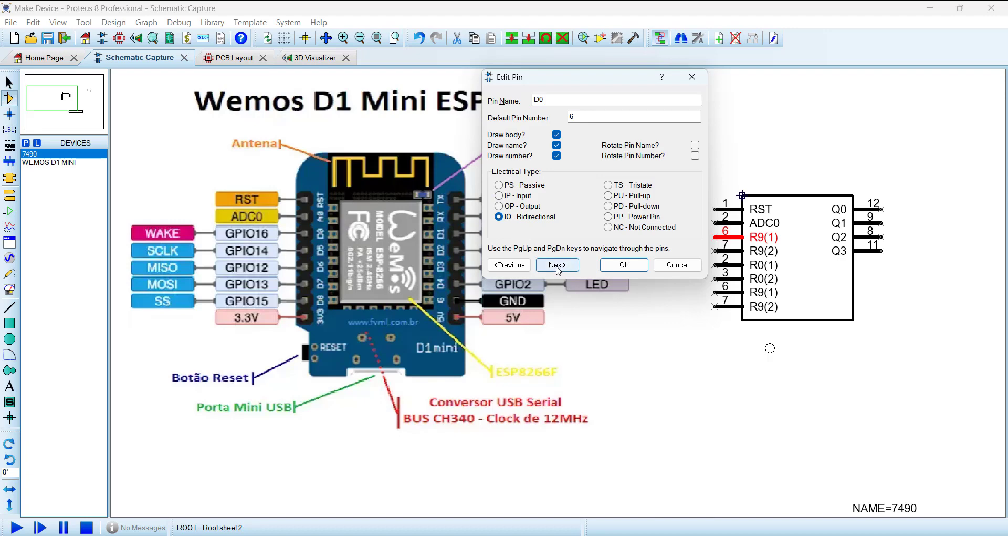
pyautogui.doubleClick(599, 117)
pyautogui.write('3')
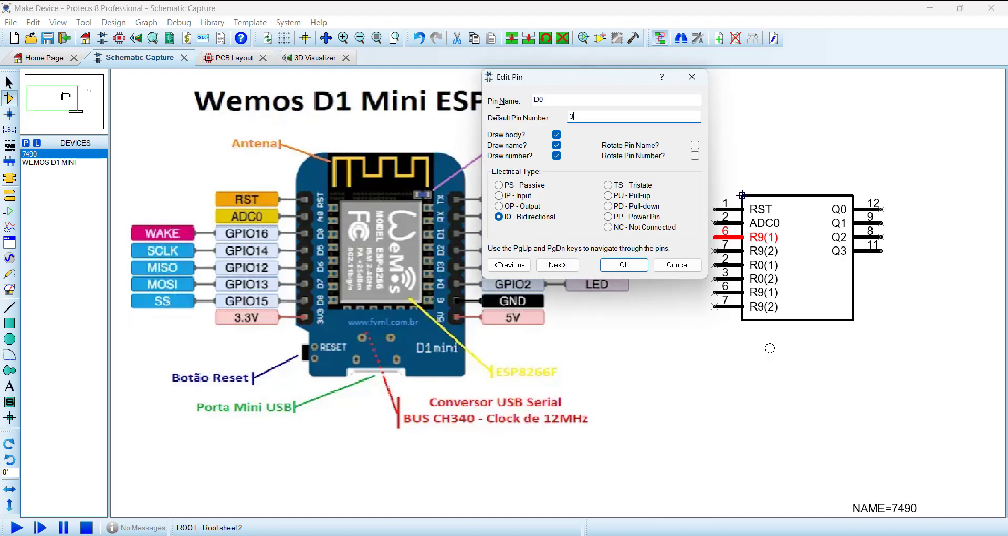
pyautogui.click(558, 264)
# Step: Rename the fourth left pin R9(2) as D5, with default pin number 4 and the Bidirectional electrical type
pyautogui.write('D')
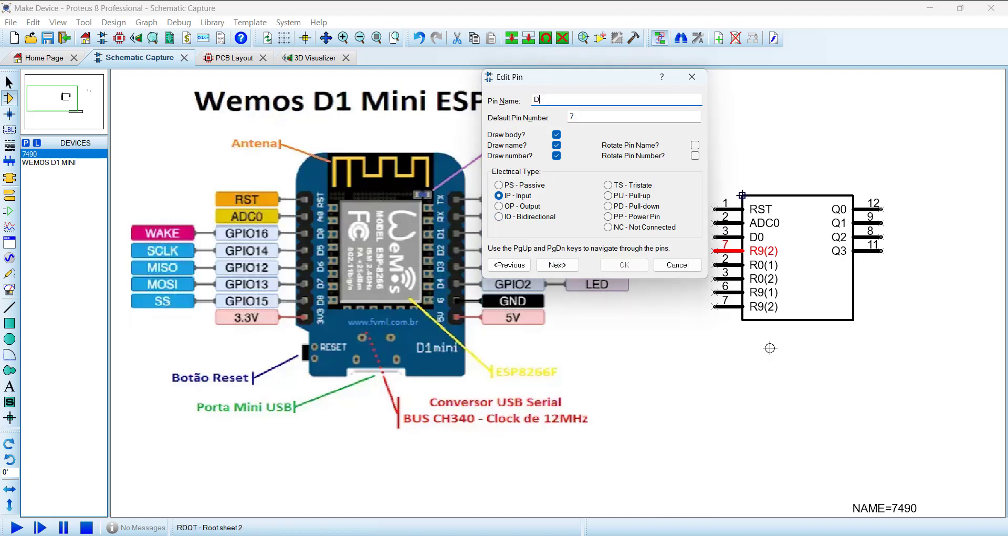
pyautogui.write('5')
pyautogui.press('Tab')
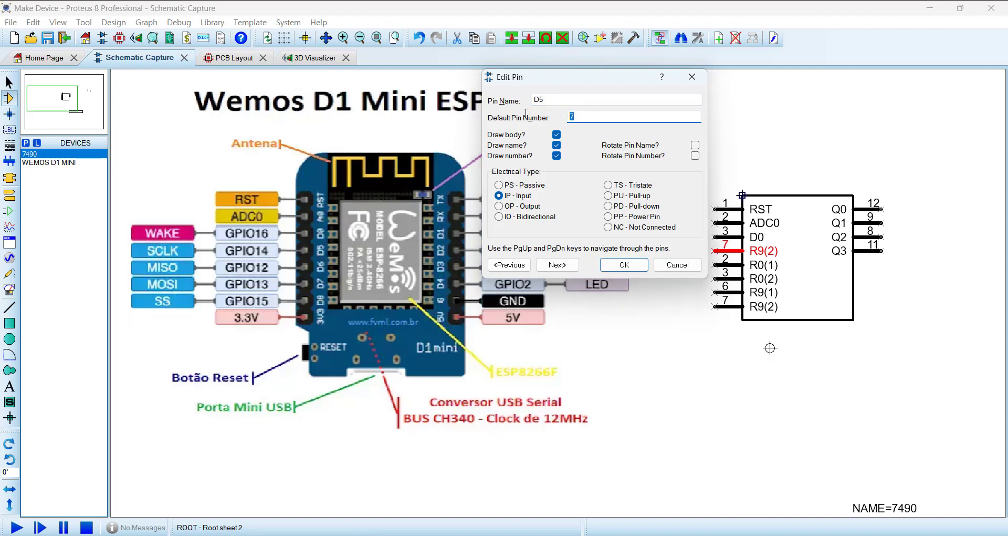
pyautogui.write('4')
pyautogui.click(499, 217)
pyautogui.click(558, 265)
# Step: Rename the fifth left pin R0(1) as D6, with default pin number 5 and the Bidirectional electrical type
pyautogui.doubleClick(546, 100)
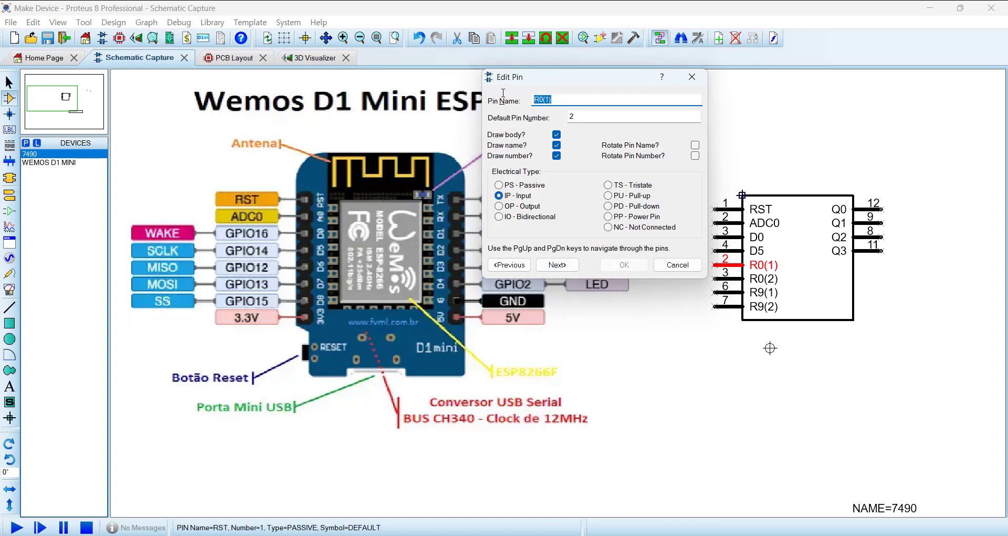
pyautogui.write('D6')
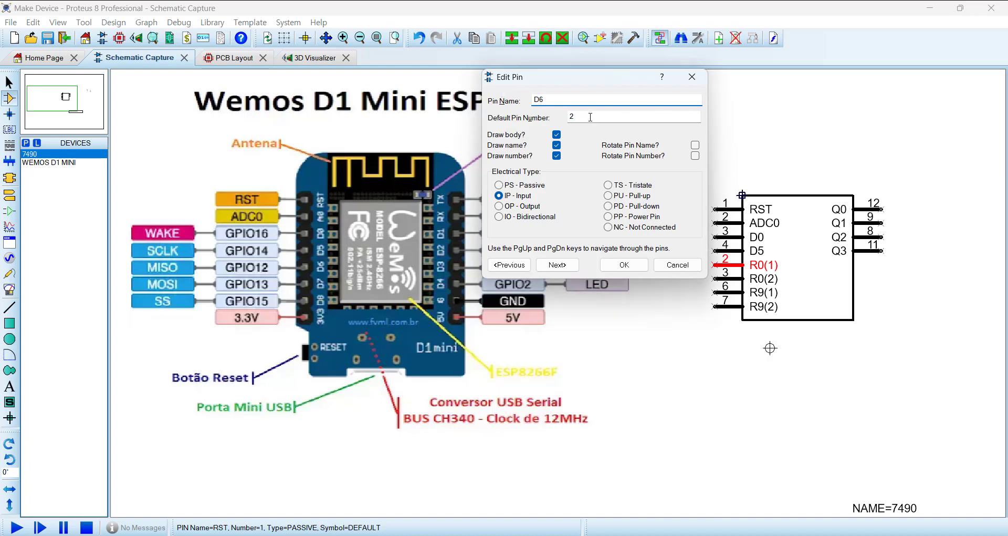
pyautogui.doubleClick(590, 116)
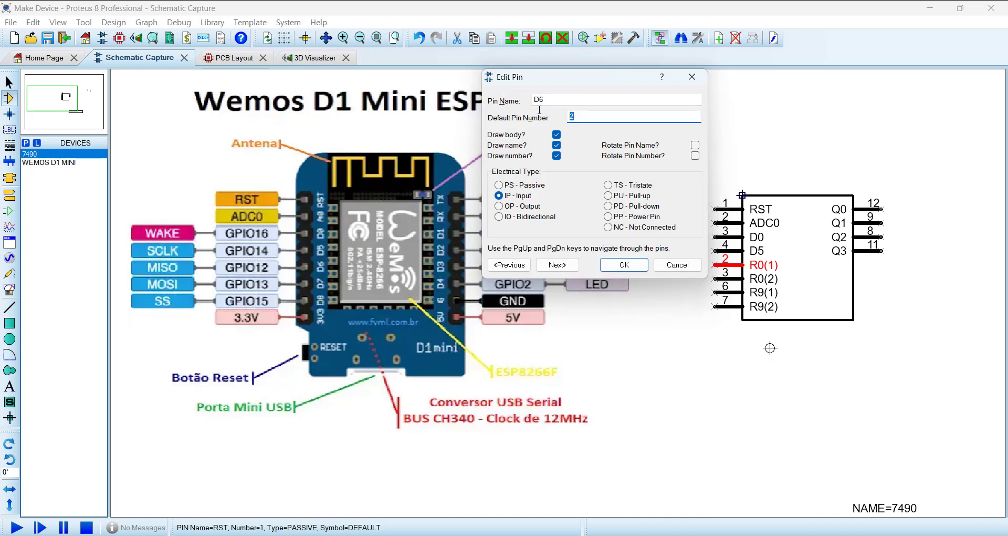
pyautogui.write('5')
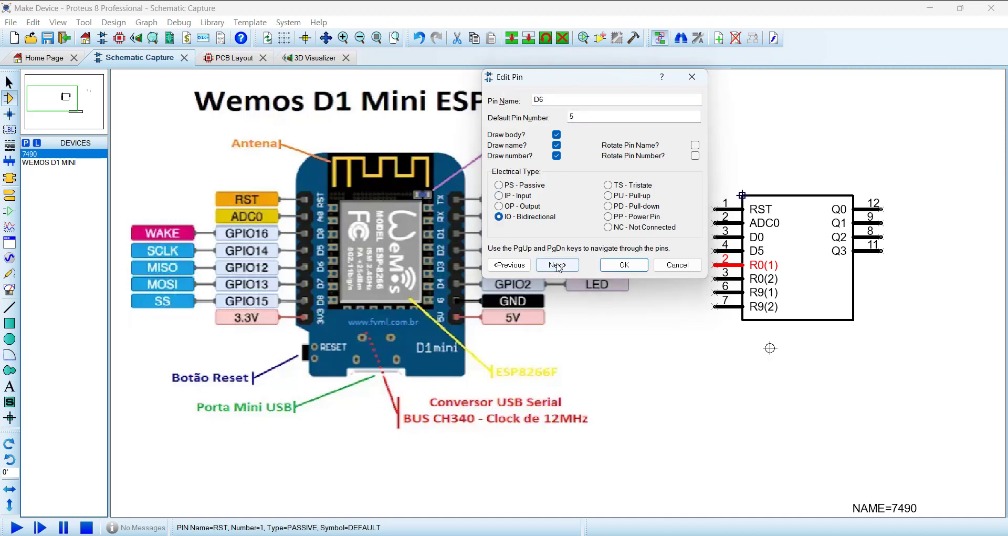
pyautogui.click(558, 265)
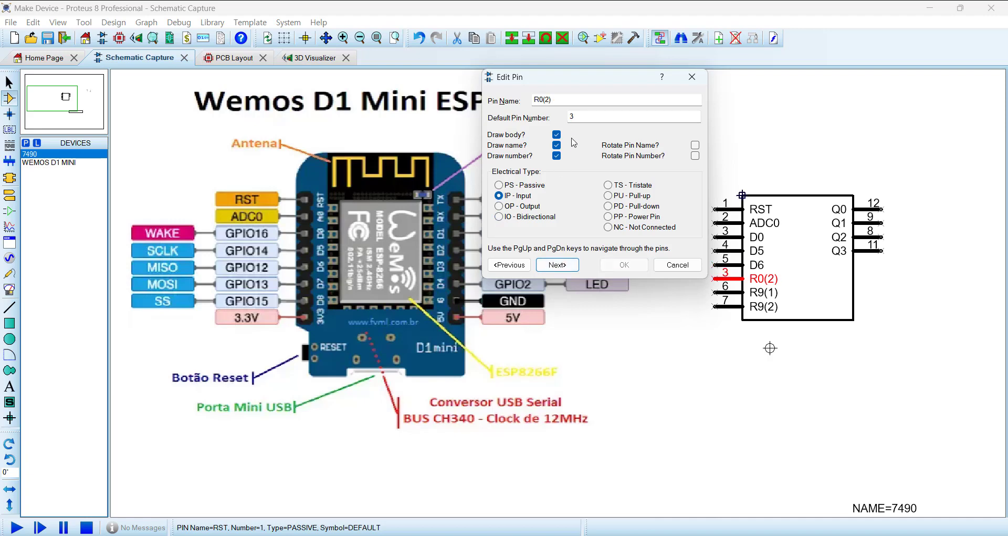
# Step: Rename the sixth left pin R0(2) as D7, with default pin number 6 and the Bidirectional electrical type
pyautogui.moveTo(565, 99); pyautogui.dragTo(482, 83)
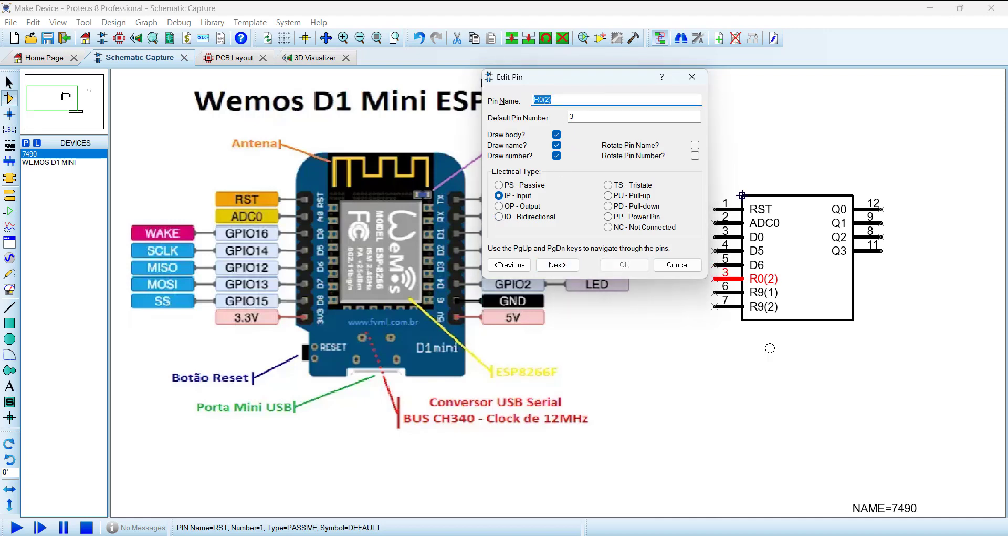
pyautogui.write('D7')
pyautogui.press('Tab')
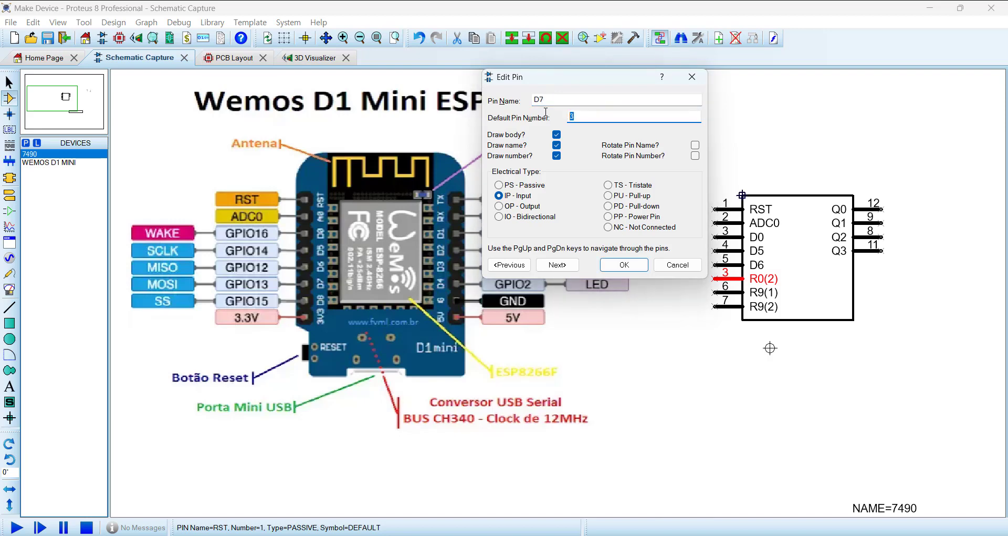
pyautogui.write('6')
pyautogui.click(499, 217)
pyautogui.click(557, 265)
# Step: Rename the seventh left pin R9(1) as D8, with default pin number 7 and the Bidirectional electrical type
pyautogui.doubleClick(560, 102)
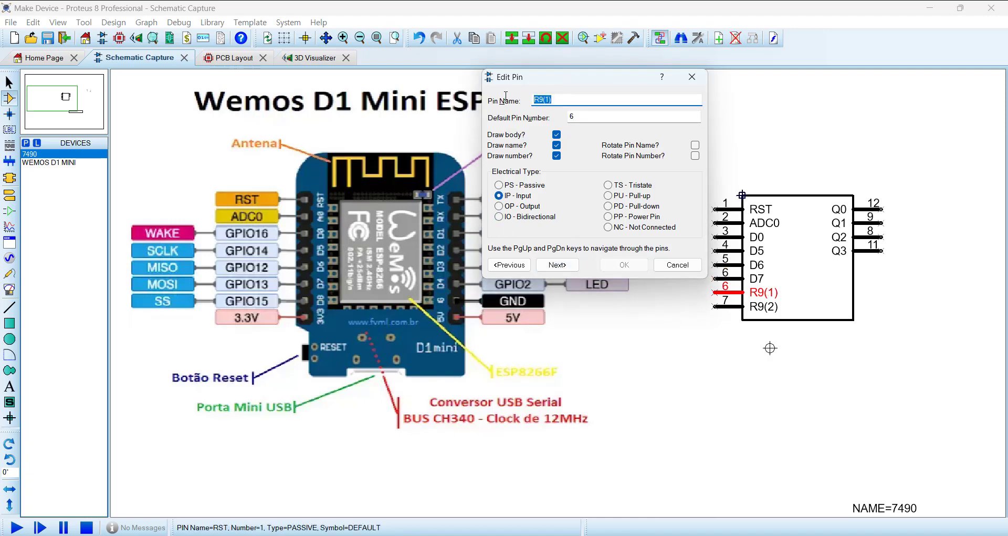
pyautogui.write('D8')
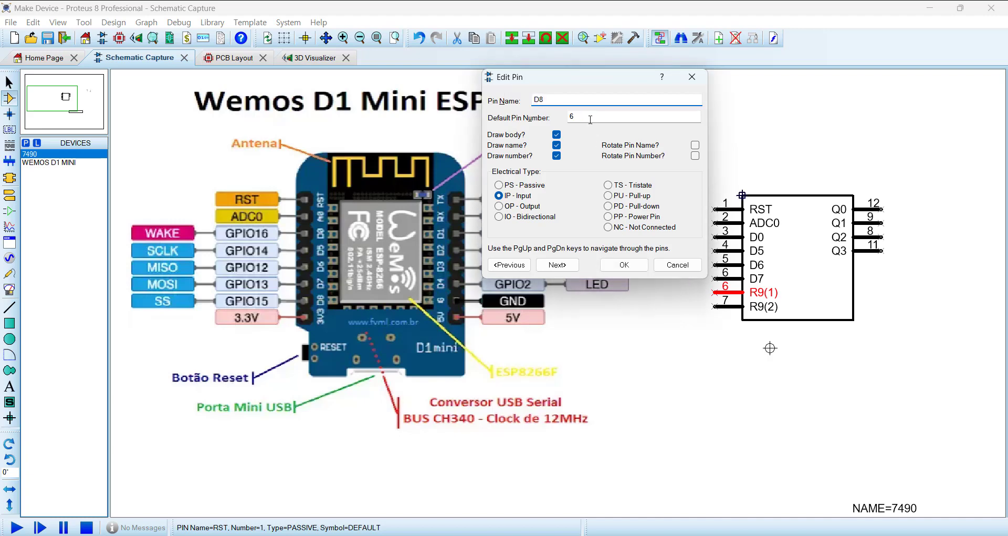
pyautogui.press('Tab')
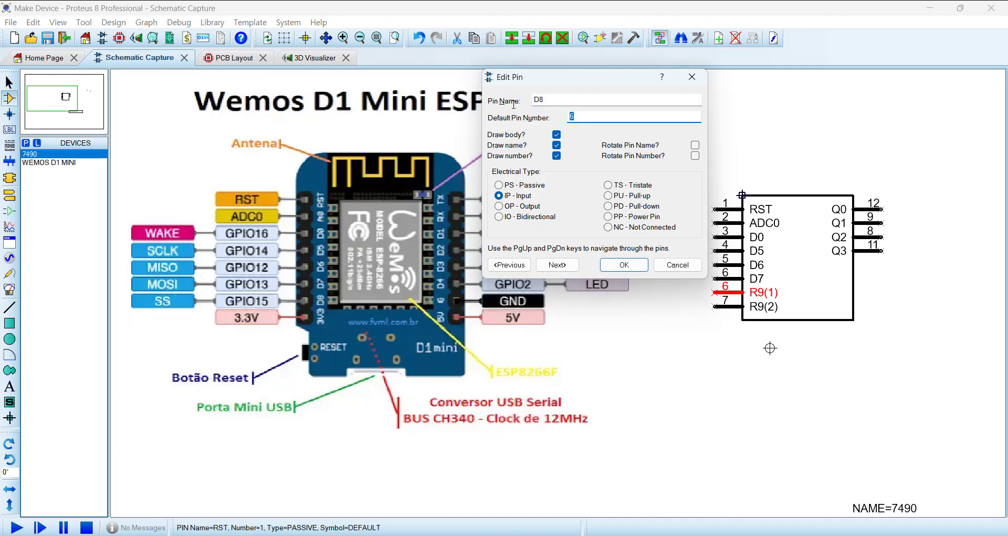
pyautogui.write('7')
pyautogui.click(557, 265)
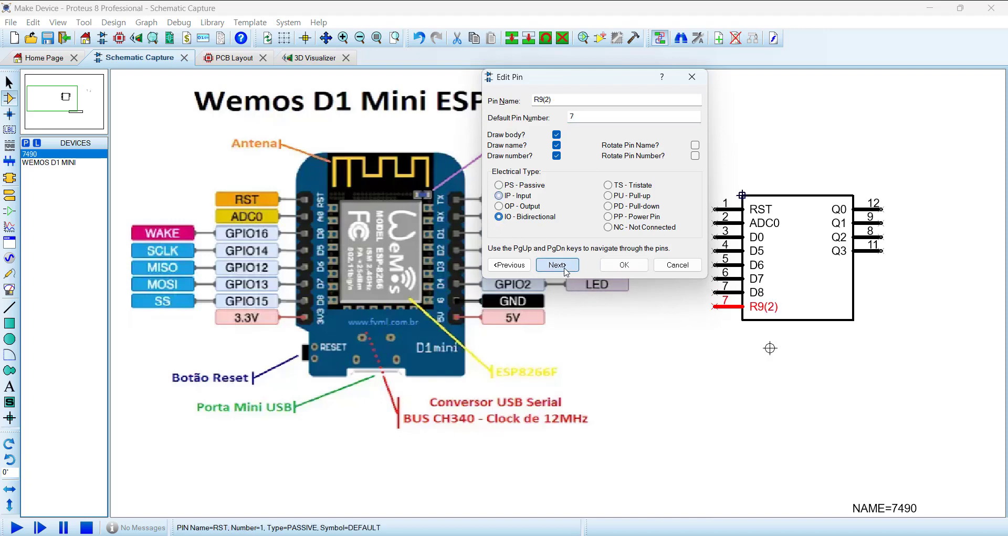
# Step: Rename the lowest left pin R9(2) as 3V3, with default pin number 8 and the Power Pin electrical type
pyautogui.moveTo(557, 99); pyautogui.dragTo(494, 96)
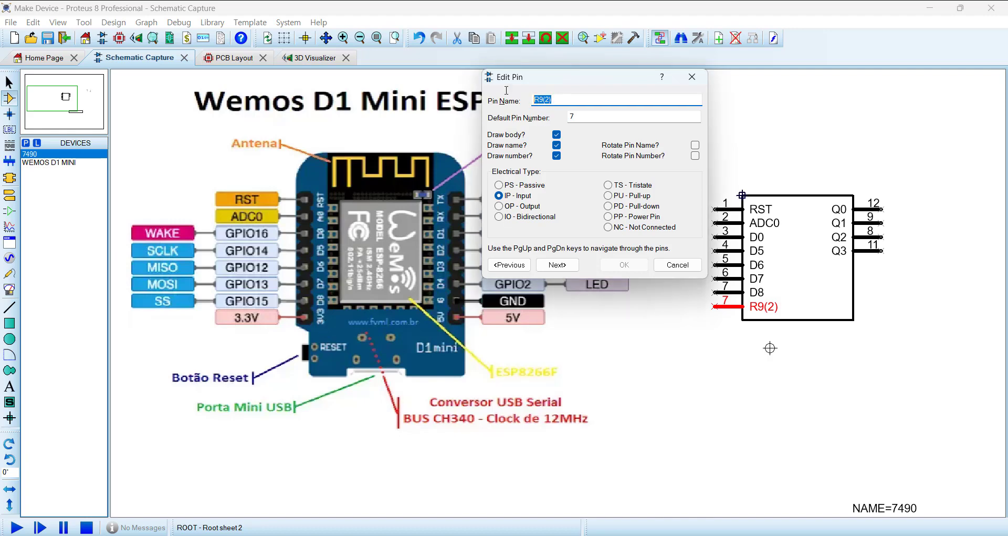
pyautogui.write('3V3')
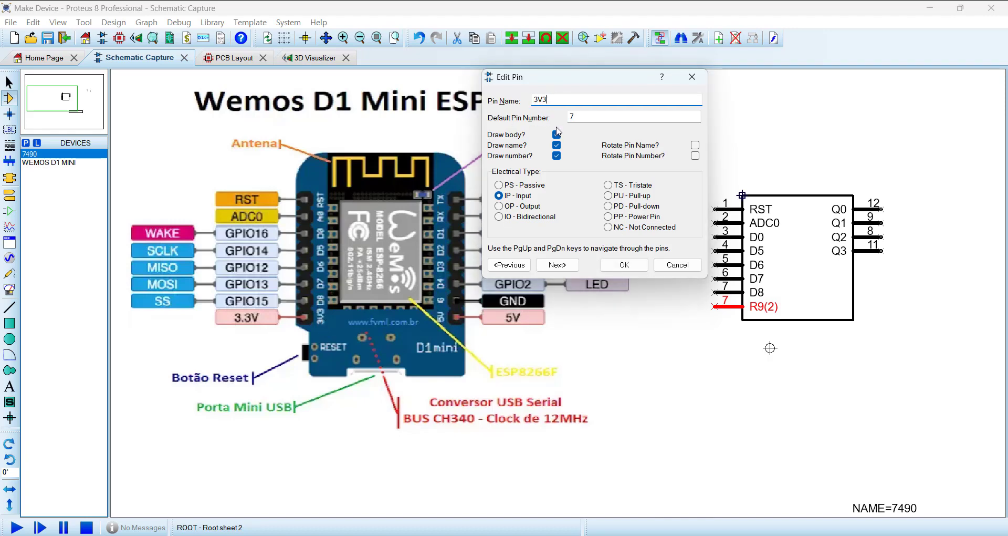
pyautogui.press('Tab')
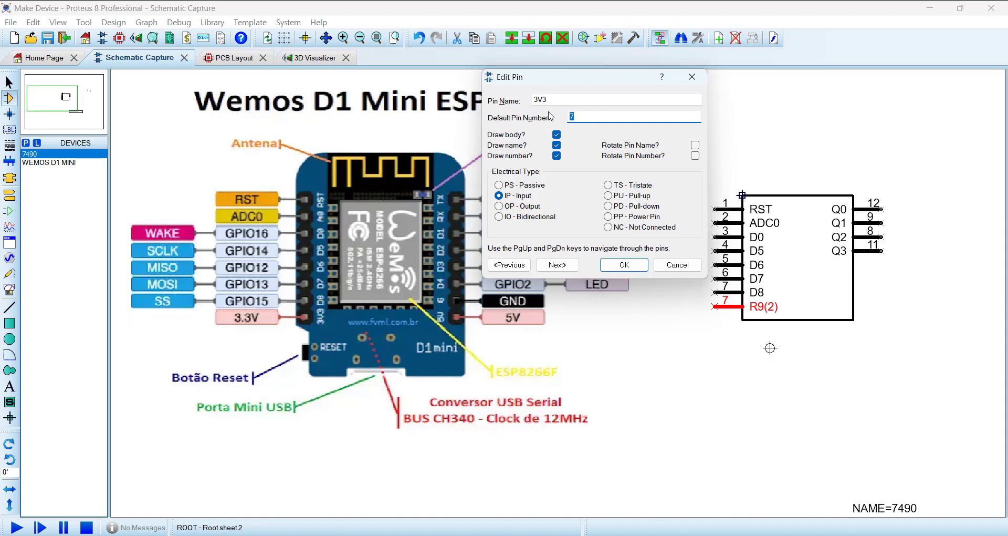
pyautogui.write('8')
pyautogui.click(608, 218)
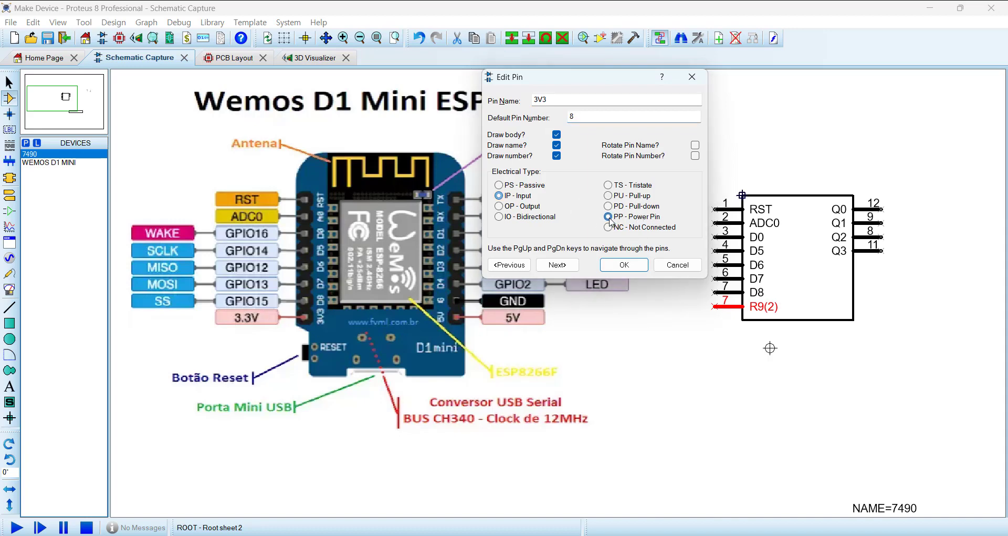
pyautogui.click(624, 265)
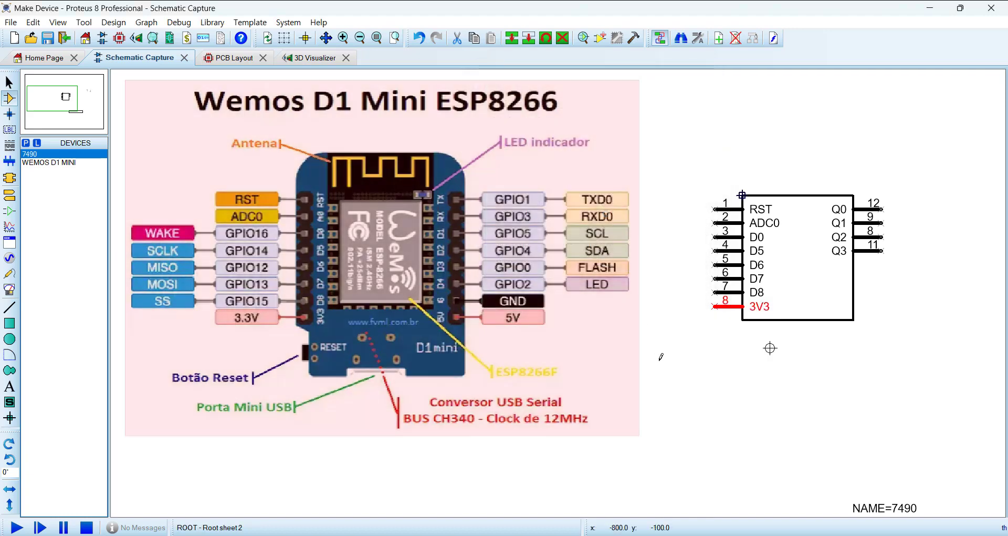
pyautogui.click(661, 357)
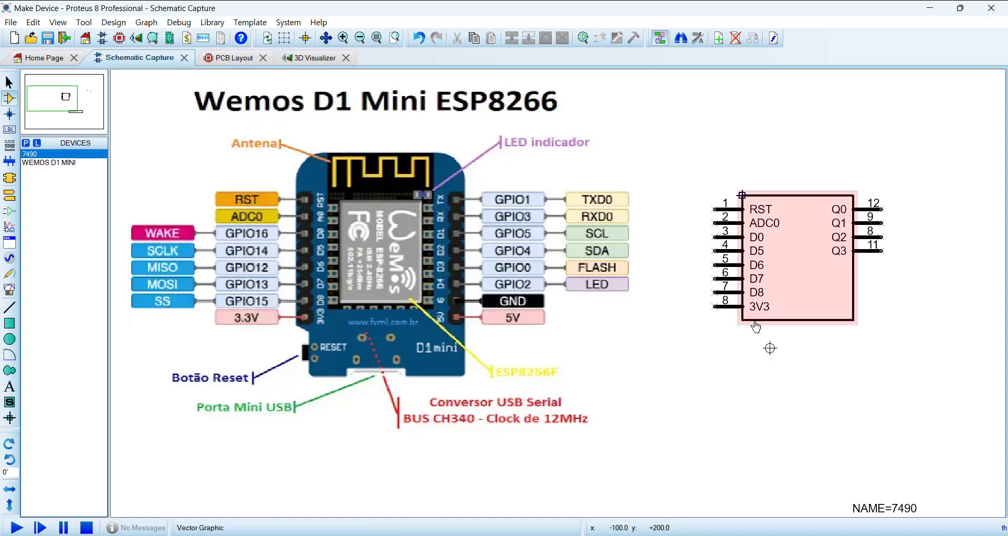
# Step: Copy the four right-side pins Q0 to Q3 and place the copies directly below the originals on the body's right edge
pyautogui.moveTo(812, 168); pyautogui.dragTo(936, 306)
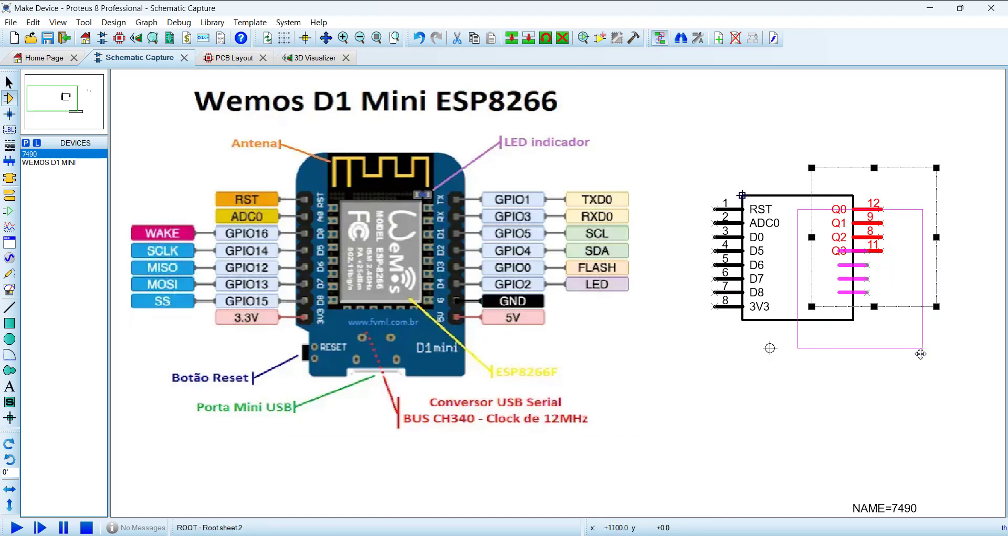
pyautogui.click(936, 362)
pyautogui.rightClick(925, 428)
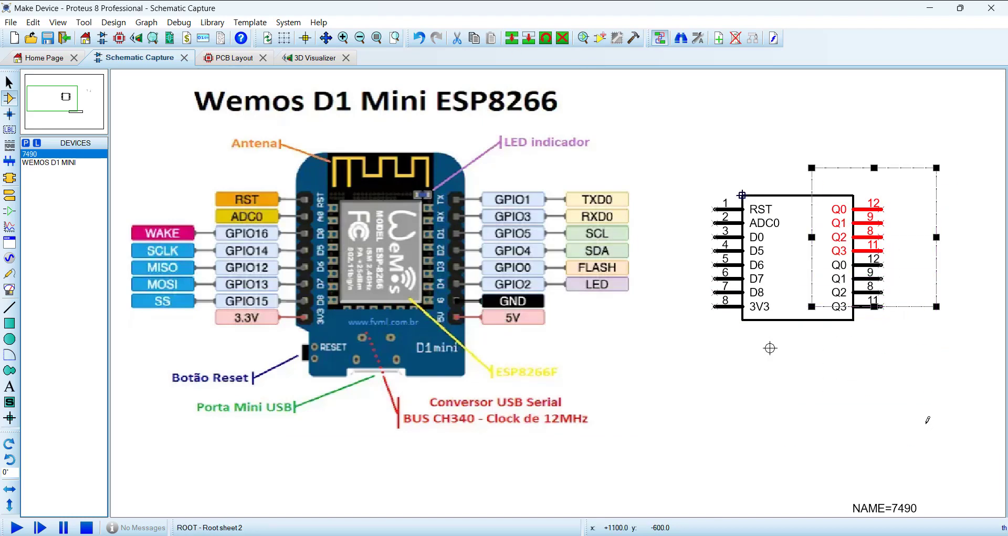
pyautogui.click(928, 420)
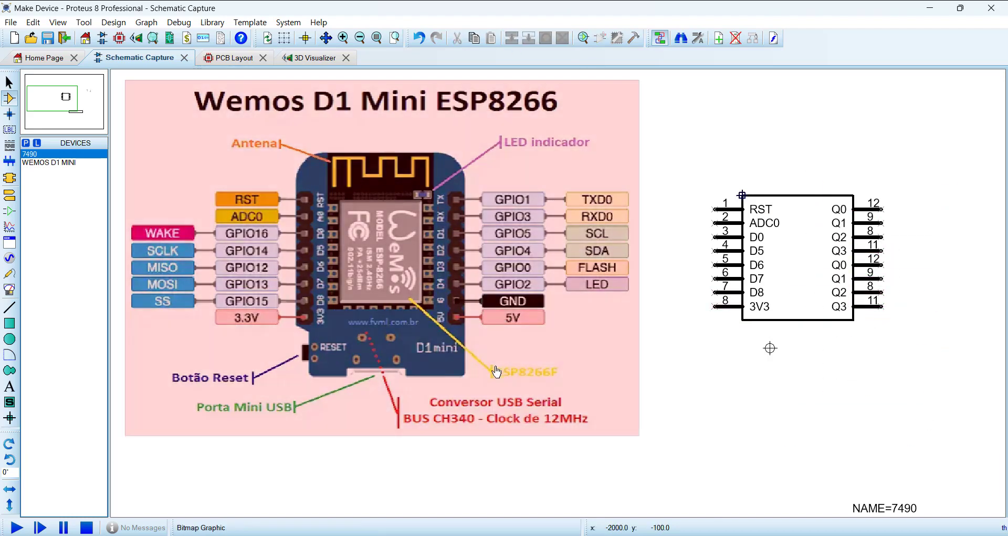
pyautogui.doubleClick(878, 312)
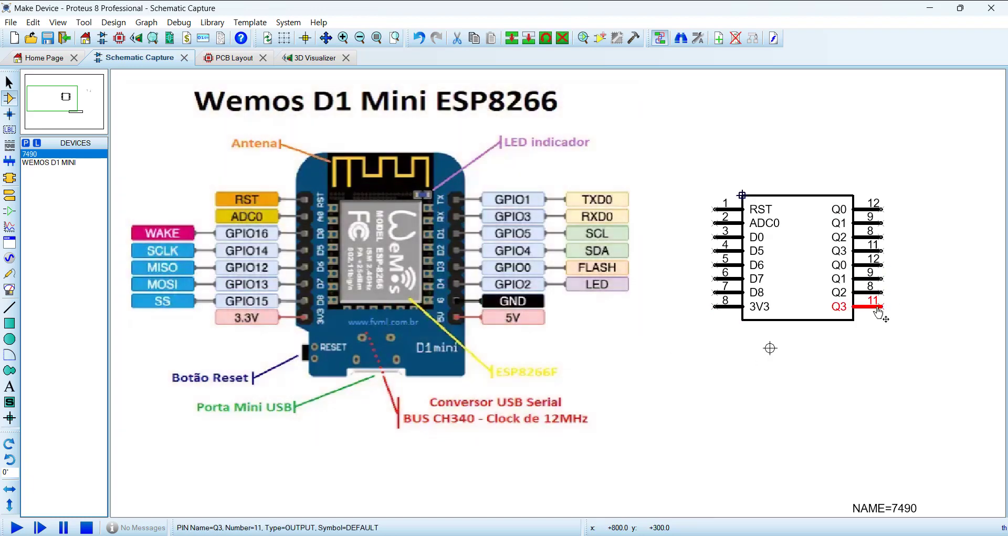
pyautogui.moveTo(580, 226); pyautogui.dragTo(732, 342)
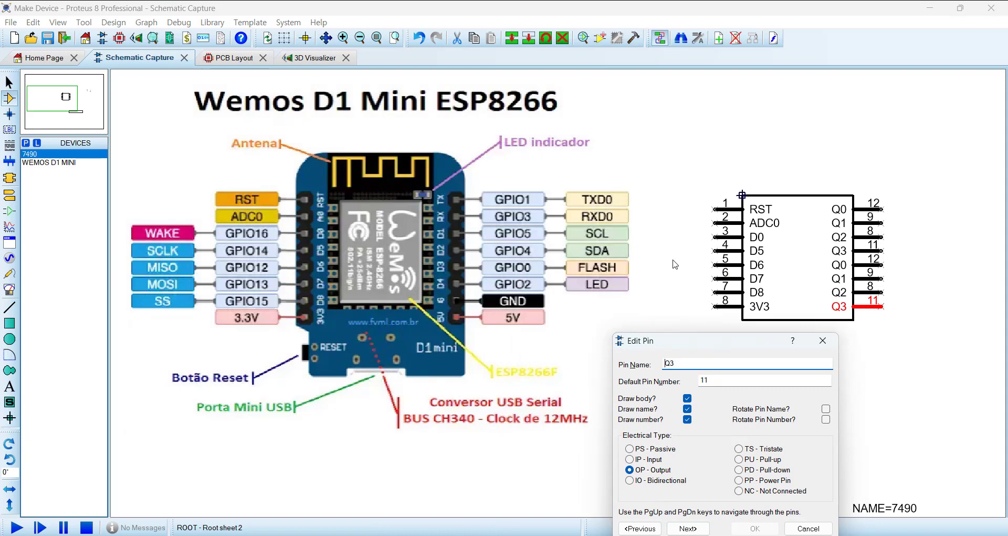
pyautogui.press('Escape')
# Step: Rename the lowest right pin Q3 as 5V, with default pin number 9 and the Power Pin electrical type
pyautogui.middleClick(699, 341)
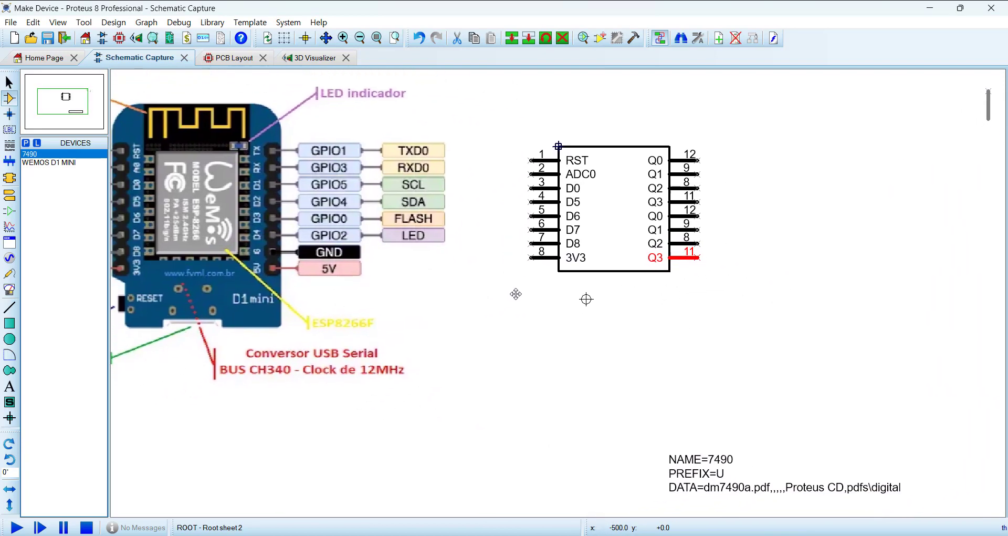
pyautogui.click(512, 303)
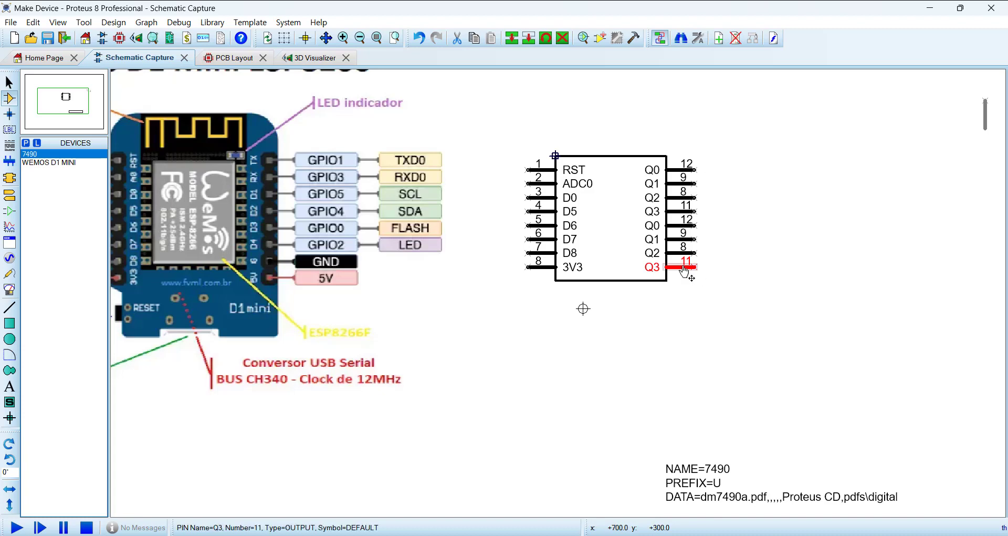
pyautogui.doubleClick(704, 269)
pyautogui.moveTo(528, 181); pyautogui.dragTo(545, 146)
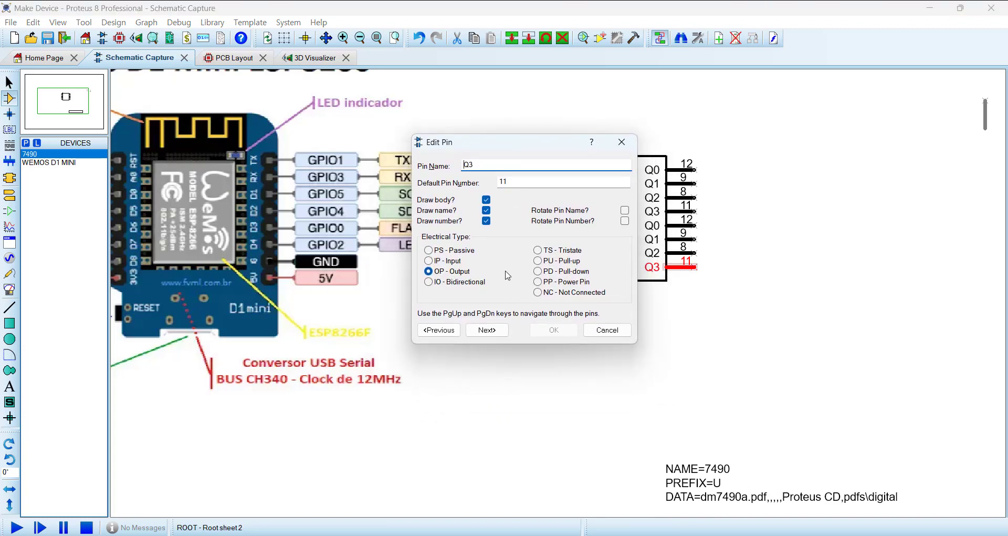
pyautogui.write('5V')
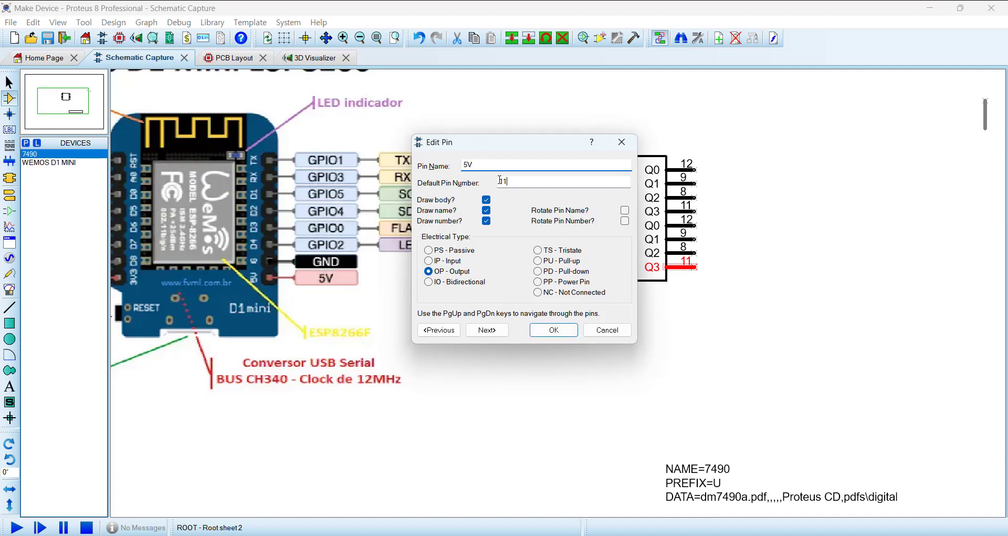
pyautogui.press('Tab')
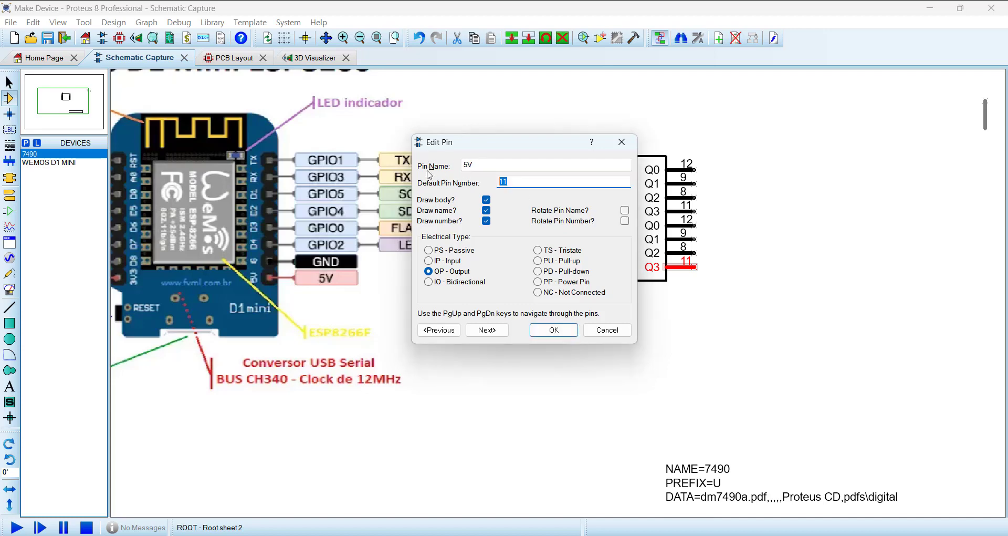
pyautogui.write('9')
pyautogui.click(537, 281)
pyautogui.click(506, 335)
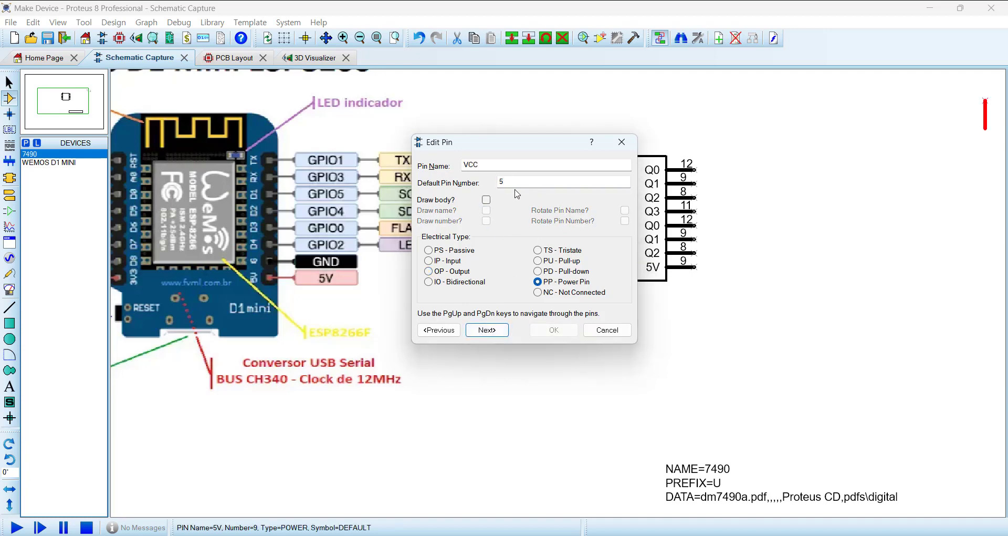
# Step: Rename the seventh right pin Q2 as GND, with default pin number 10 and the Power Pin electrical type
pyautogui.moveTo(514, 147); pyautogui.dragTo(430, 157)
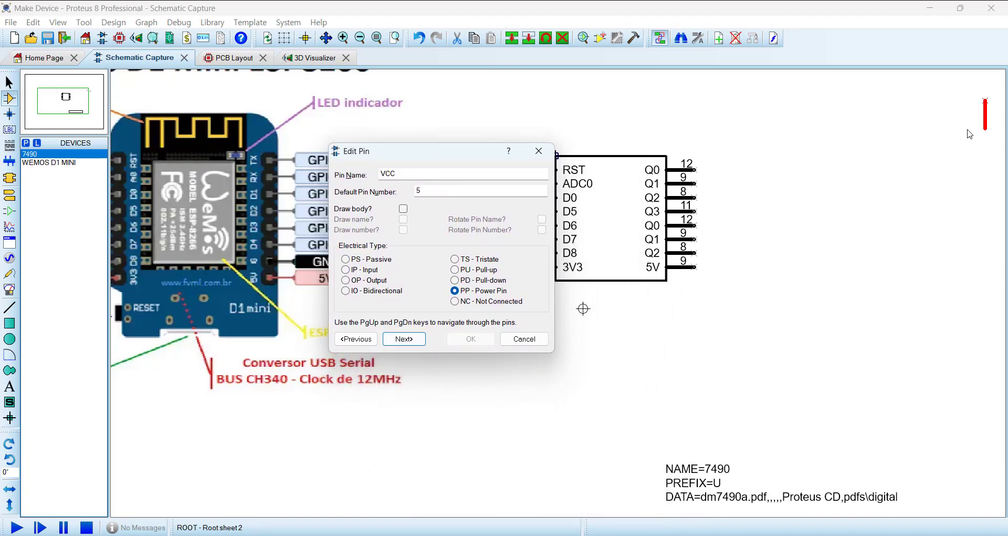
pyautogui.click(405, 339)
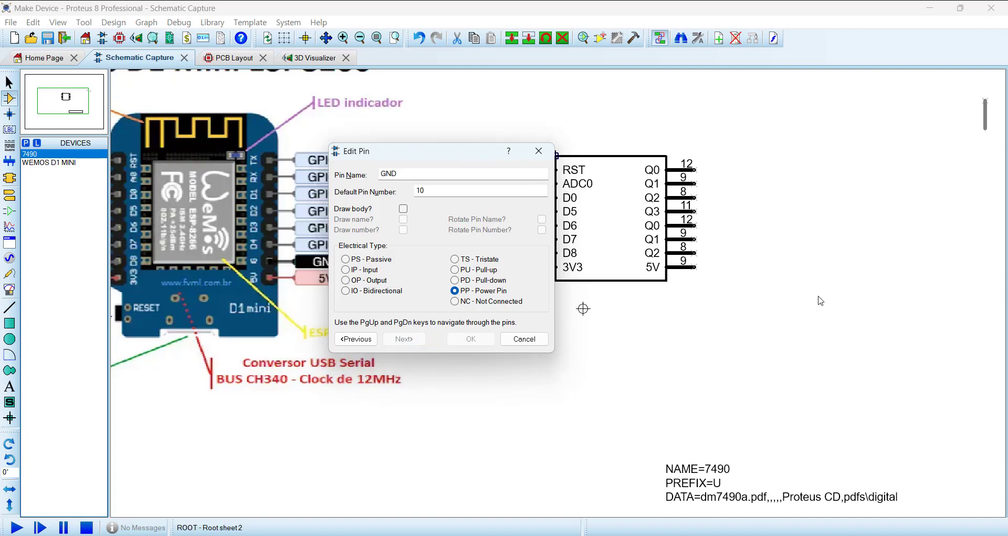
pyautogui.click(352, 340)
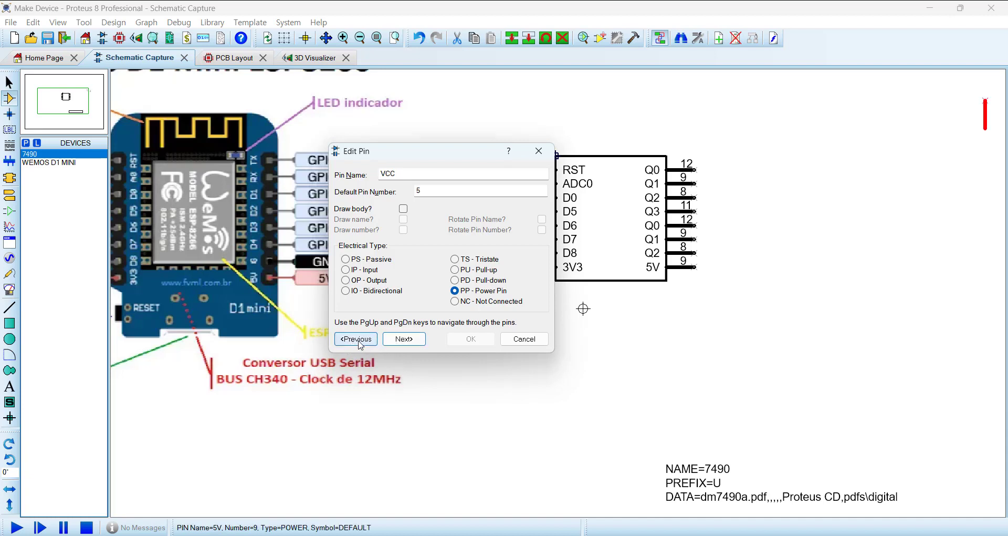
pyautogui.click(360, 342)
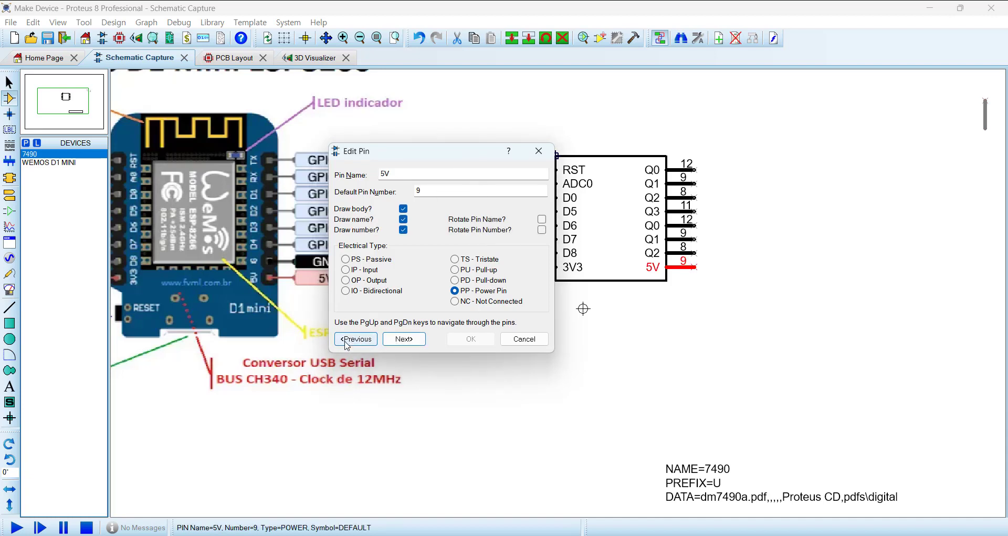
pyautogui.click(347, 340)
pyautogui.moveTo(426, 155); pyautogui.dragTo(838, 164)
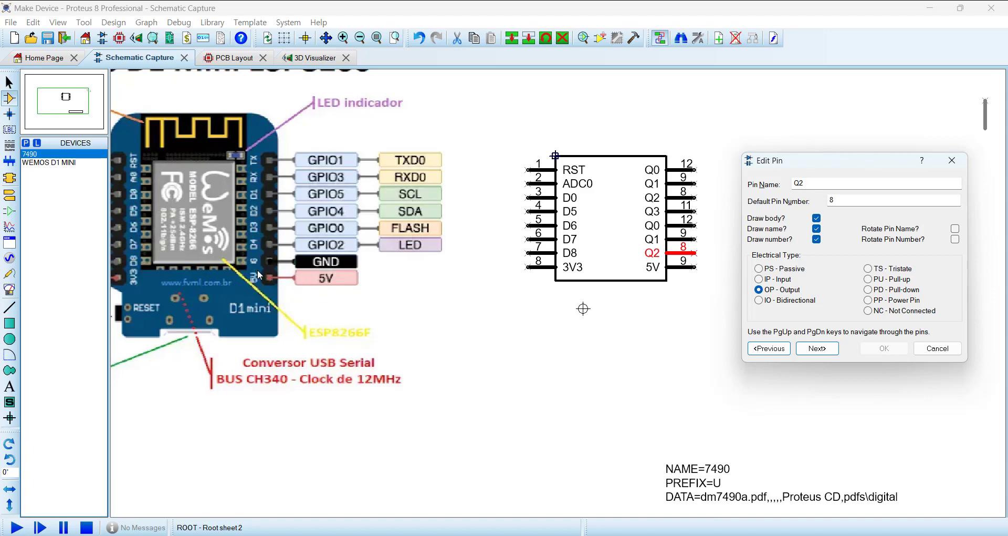
pyautogui.moveTo(813, 184); pyautogui.dragTo(755, 176)
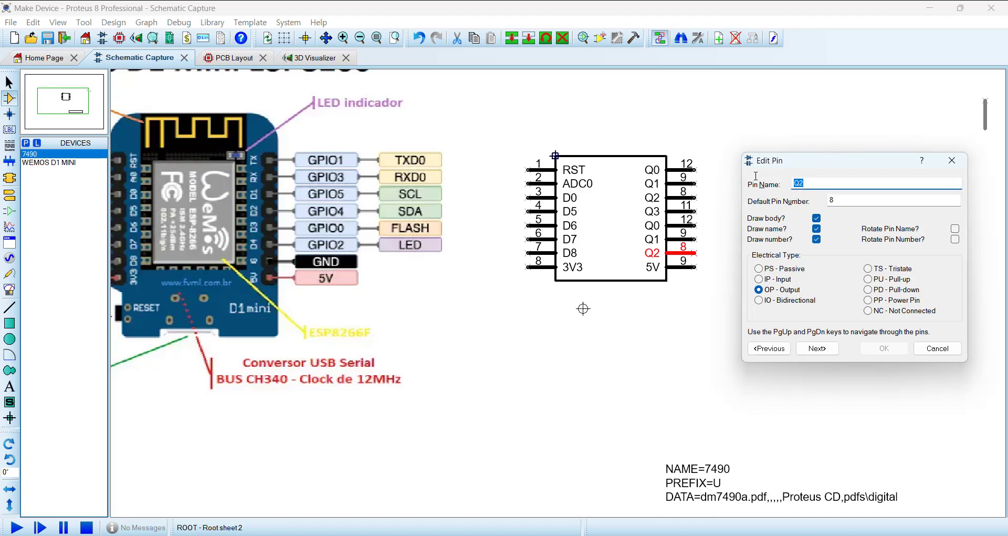
pyautogui.write('GND')
pyautogui.press('Tab')
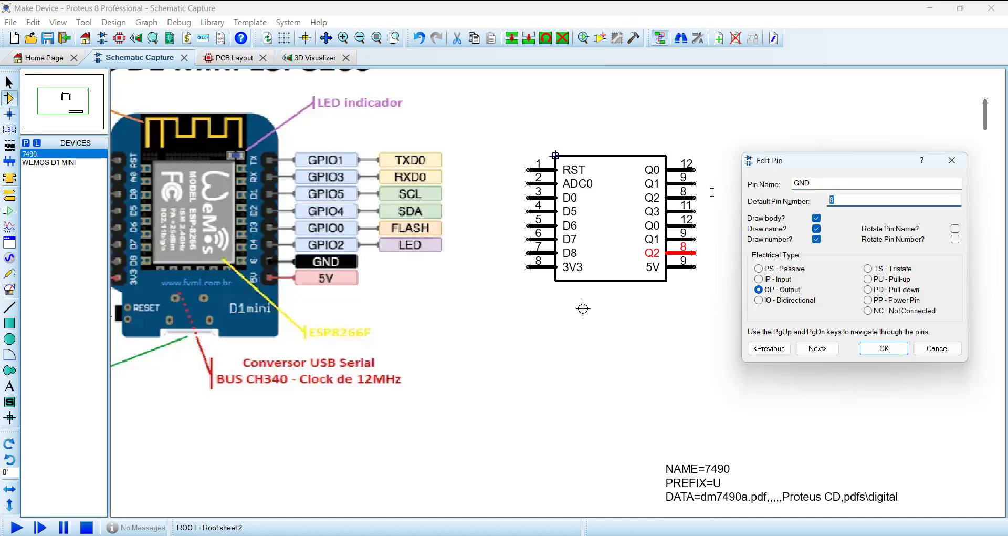
pyautogui.write('10')
pyautogui.click(867, 300)
pyautogui.click(817, 348)
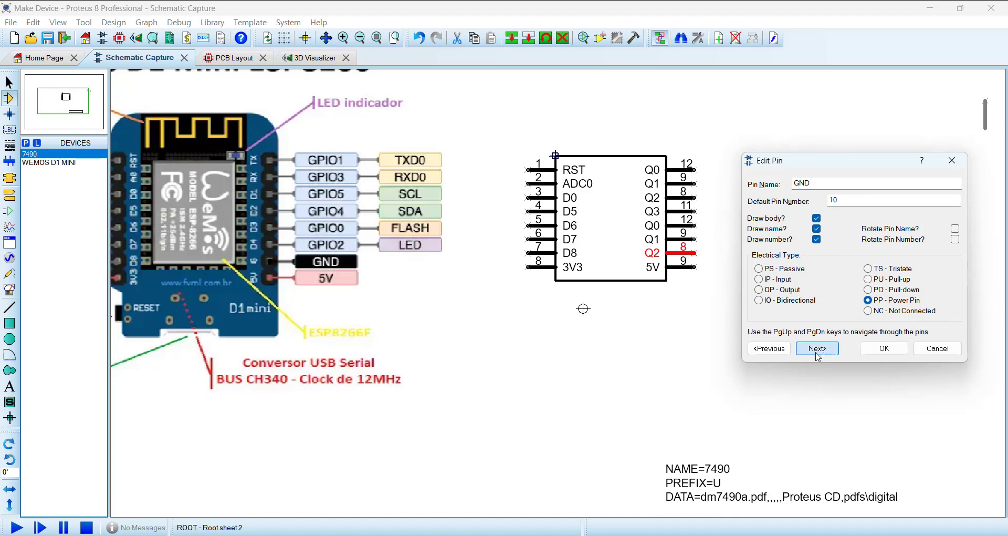
pyautogui.click(775, 350)
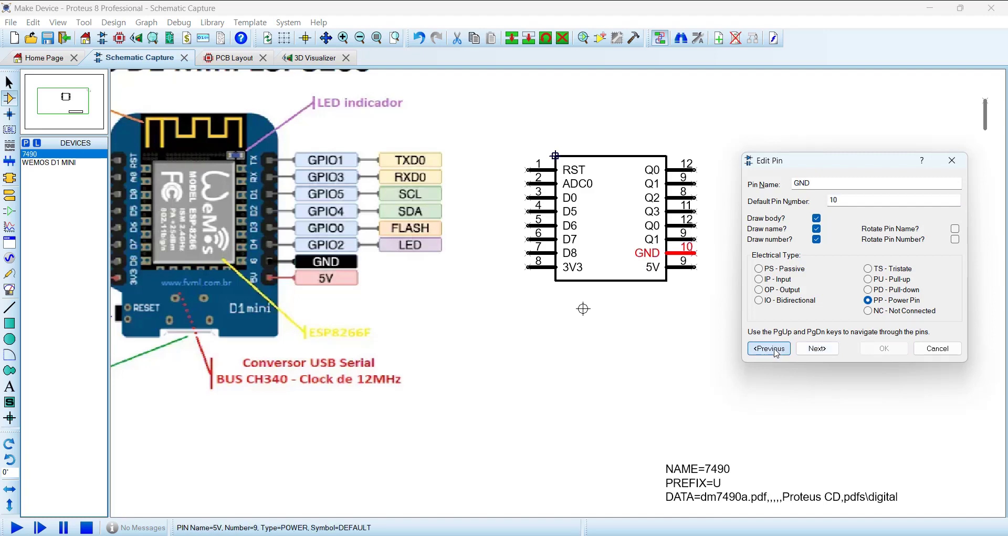
# Step: Rename the sixth right pin Q1 as D4, with default pin number 11 and the Bidirectional electrical type
pyautogui.click(775, 350)
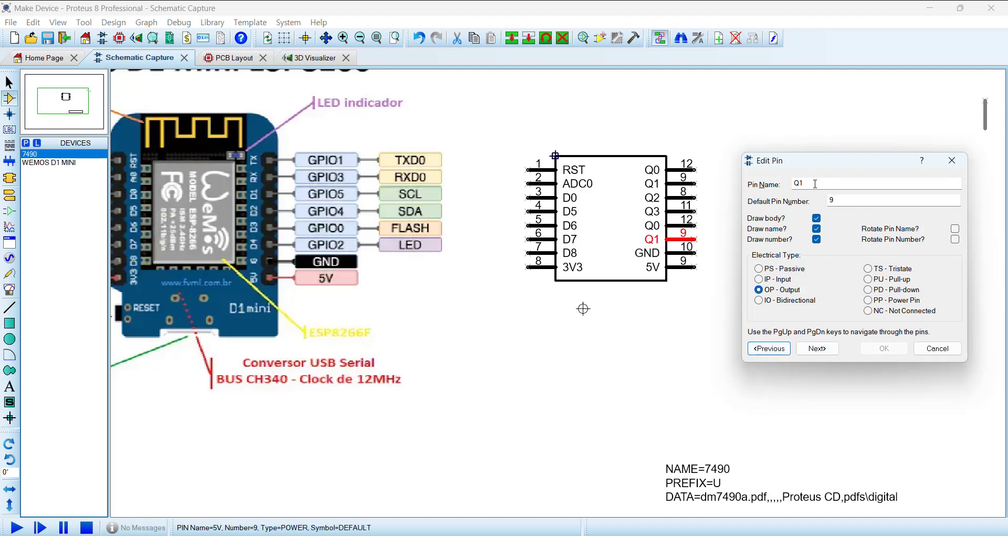
pyautogui.moveTo(816, 183); pyautogui.dragTo(747, 199)
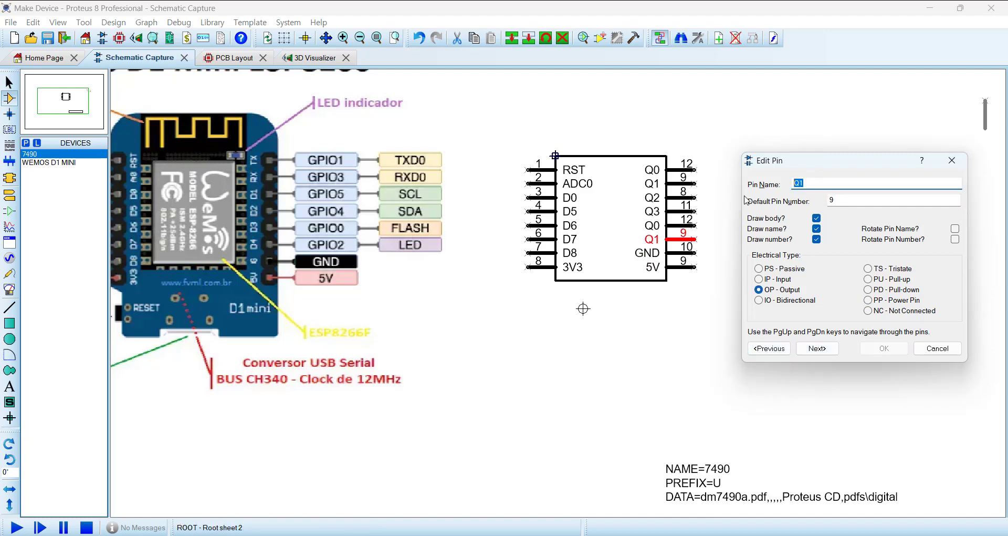
pyautogui.write('D')
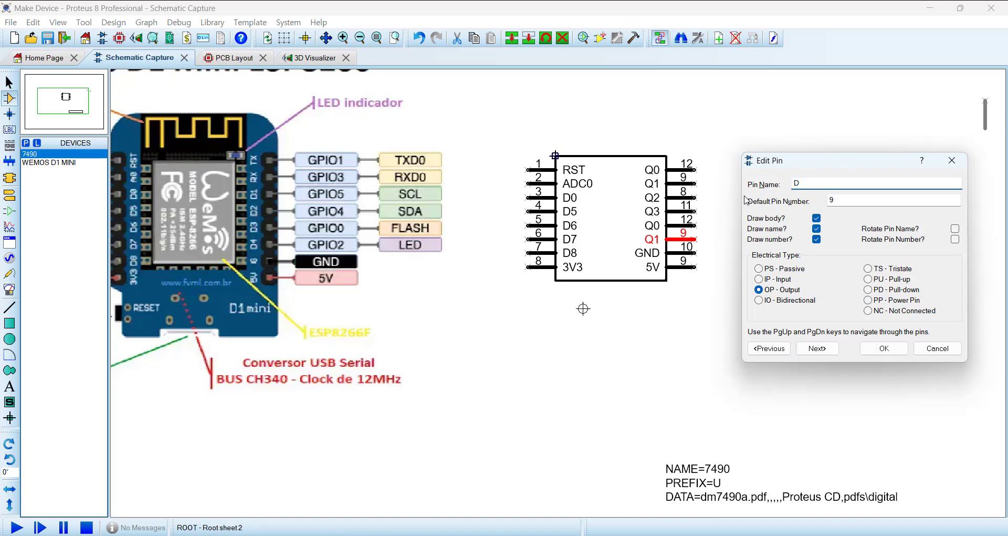
pyautogui.write('4')
pyautogui.press('Tab')
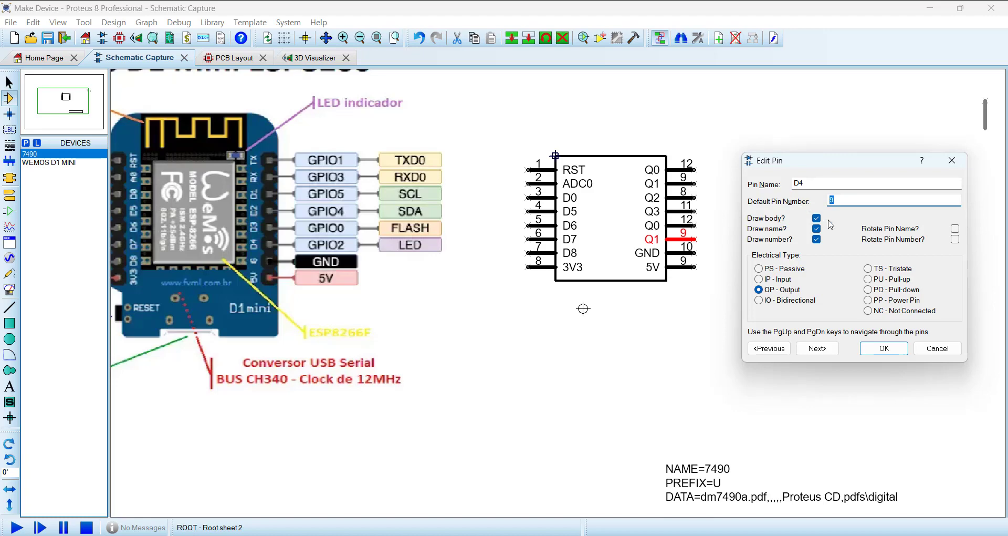
pyautogui.write('11')
pyautogui.click(768, 349)
# Step: Rename the fifth right pin Q0 as D3 and give it the Bidirectional electrical type
pyautogui.doubleClick(796, 182)
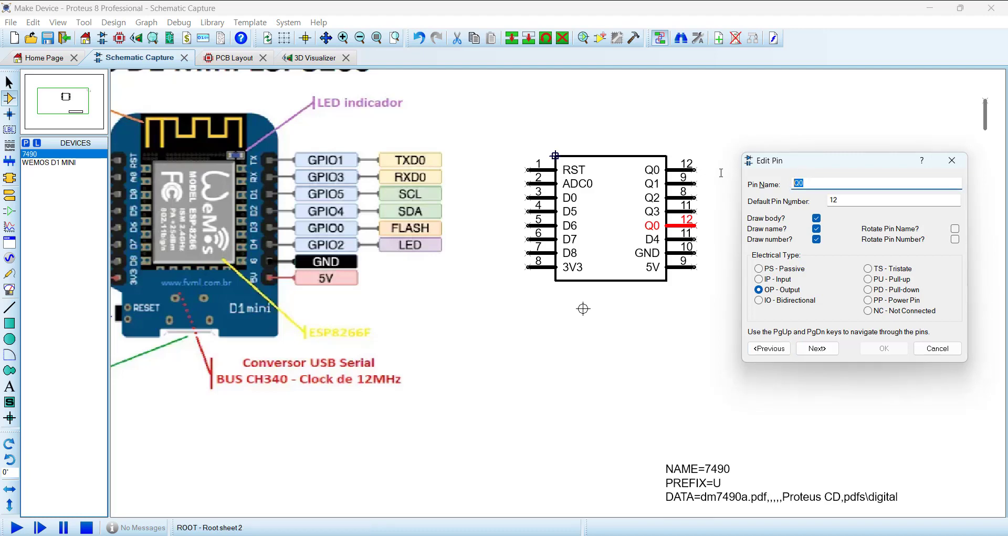
pyautogui.write('D3')
pyautogui.press('Tab')
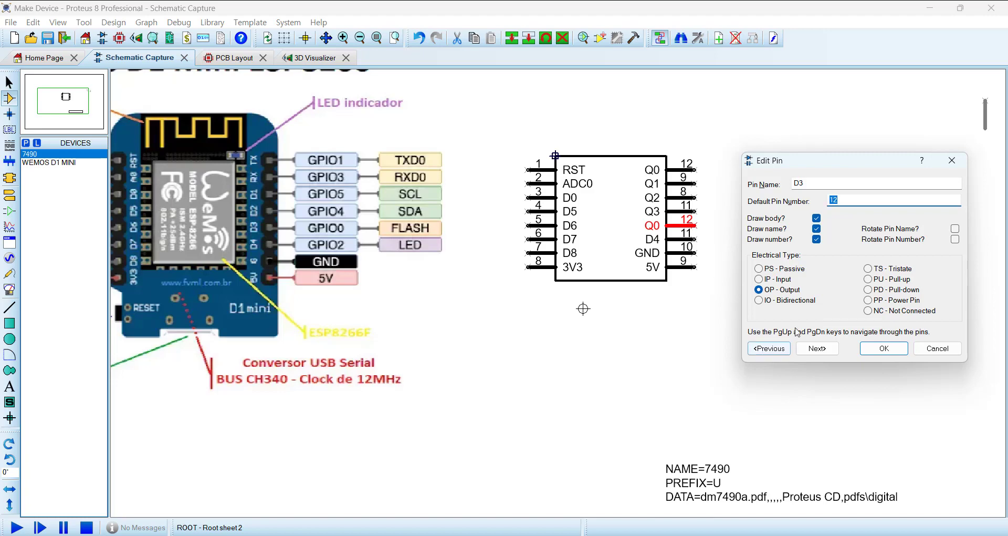
pyautogui.click(758, 300)
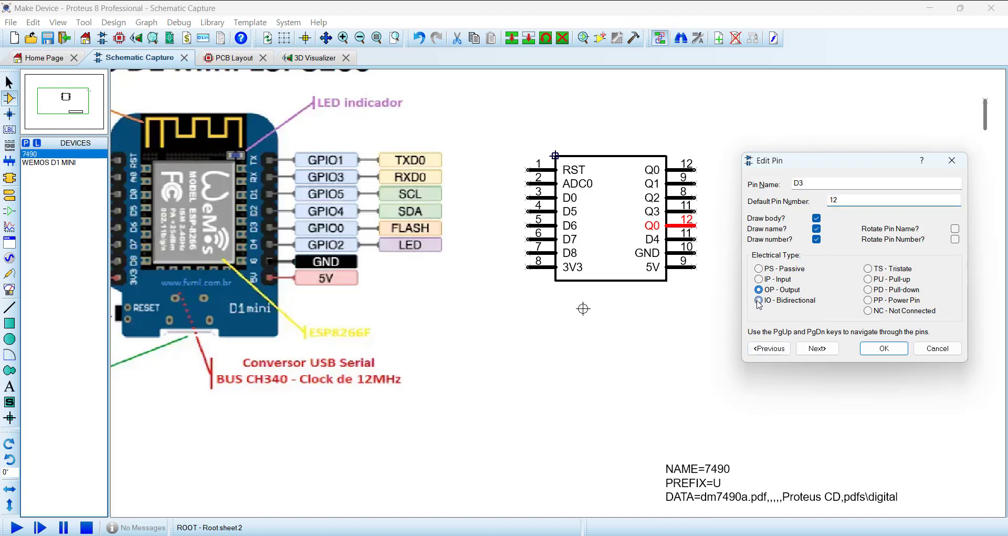
pyautogui.click(769, 348)
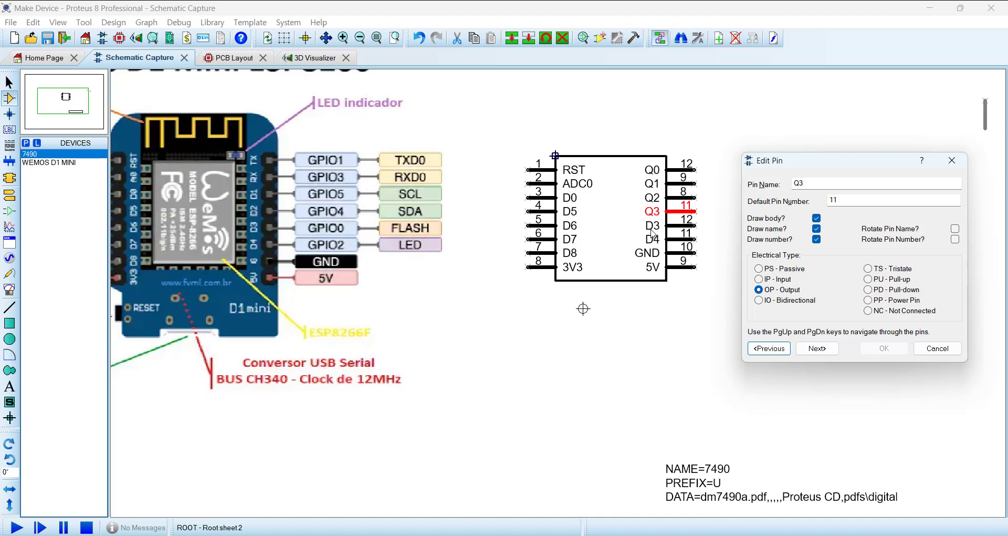
# Step: Rename the fourth right pin Q3 as D2, with default pin number 13 and the Bidirectional electrical type
pyautogui.doubleClick(809, 183)
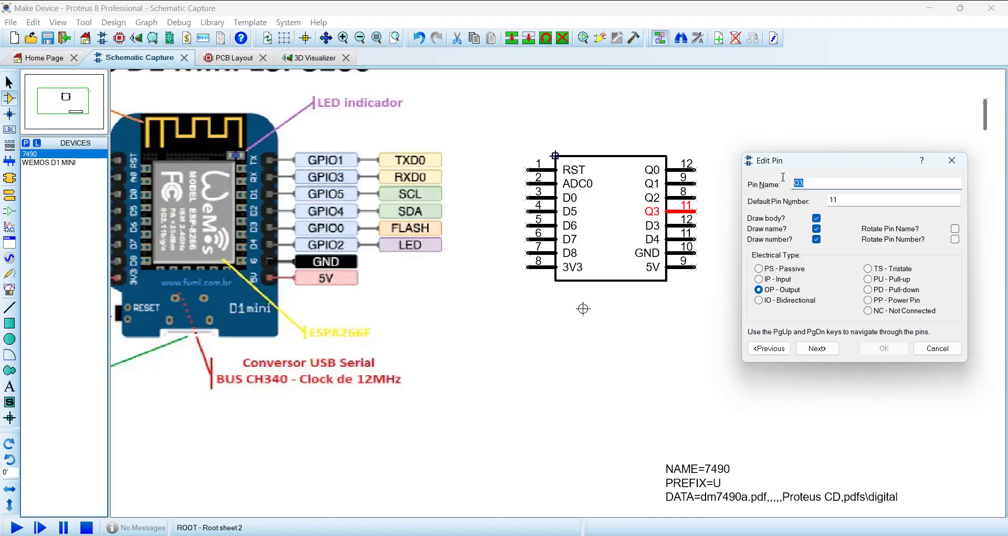
pyautogui.write('D2')
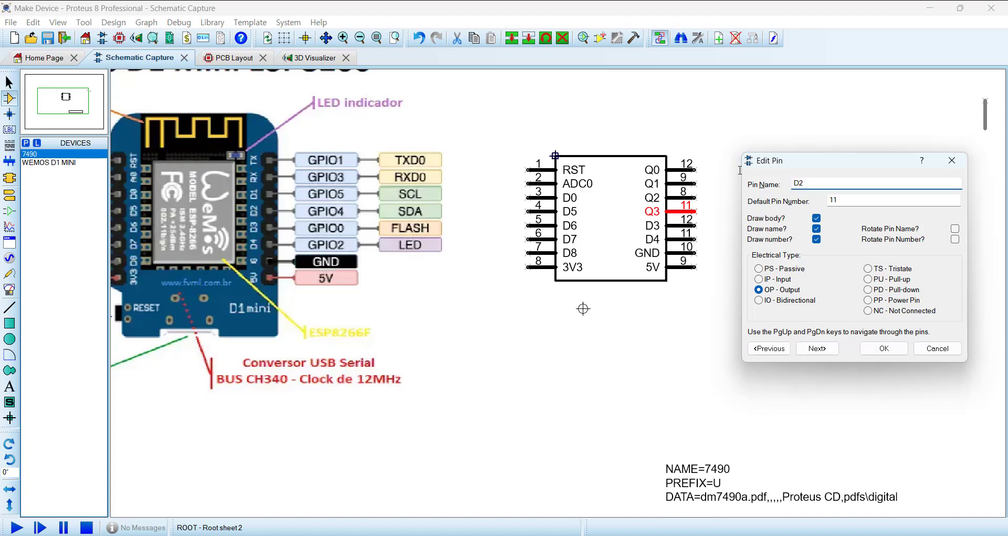
pyautogui.press('Tab')
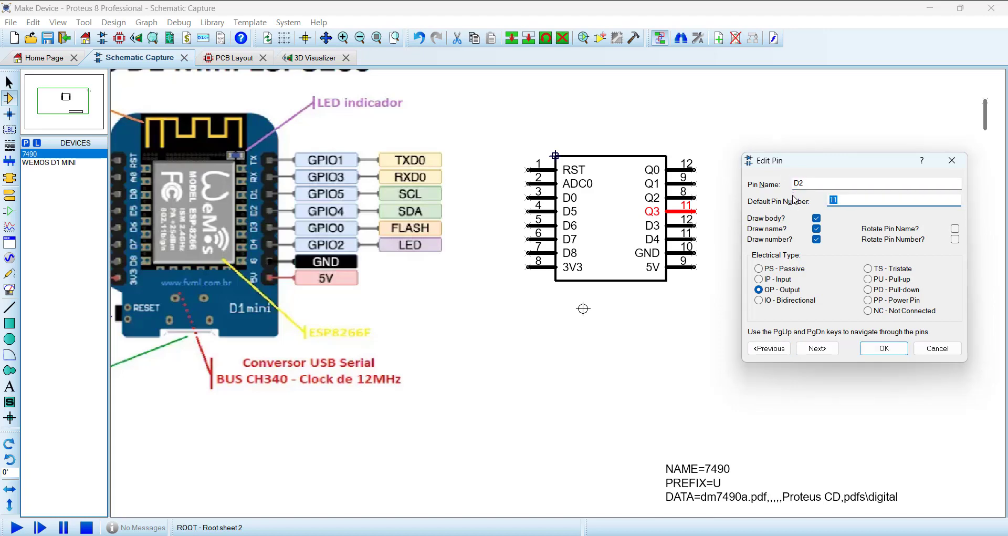
pyautogui.write('13')
pyautogui.click(759, 300)
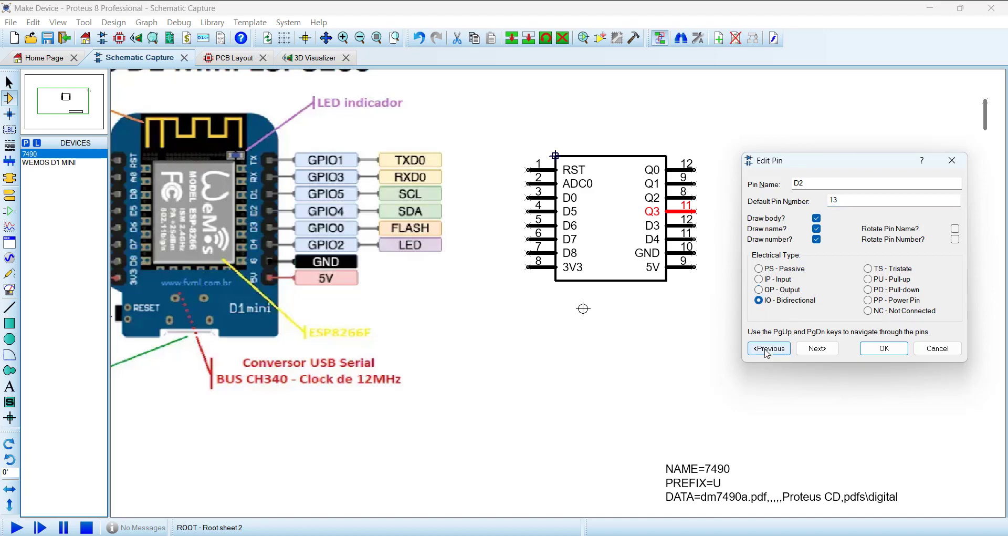
pyautogui.click(767, 348)
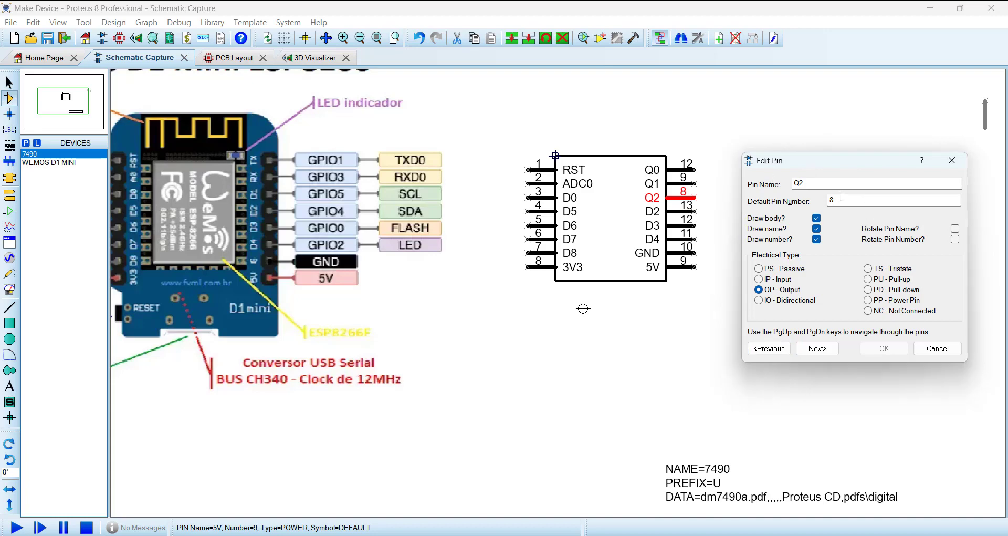
# Step: Rename the third right pin Q2 as D1, with default pin number 14 and the Bidirectional electrical type
pyautogui.doubleClick(796, 183)
pyautogui.write('D1')
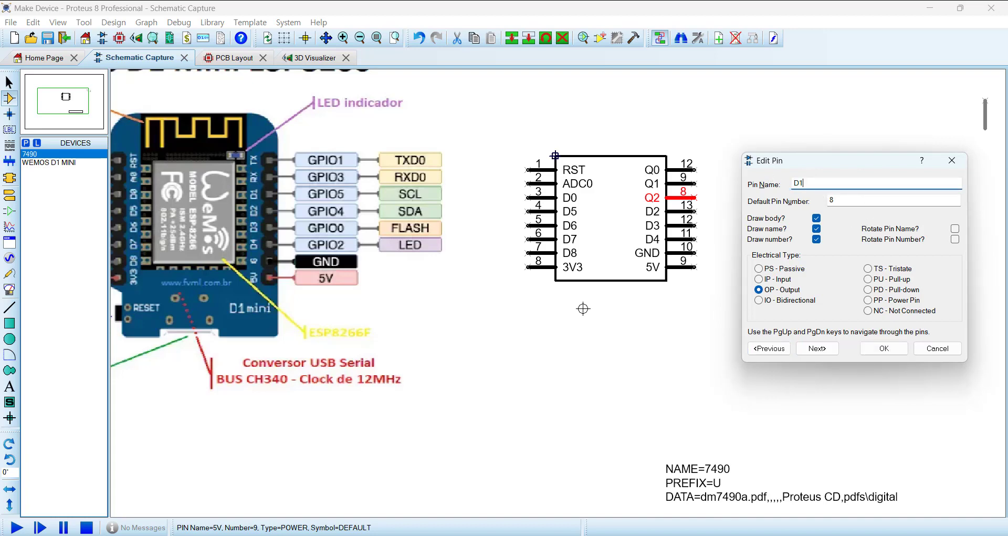
pyautogui.press('Tab')
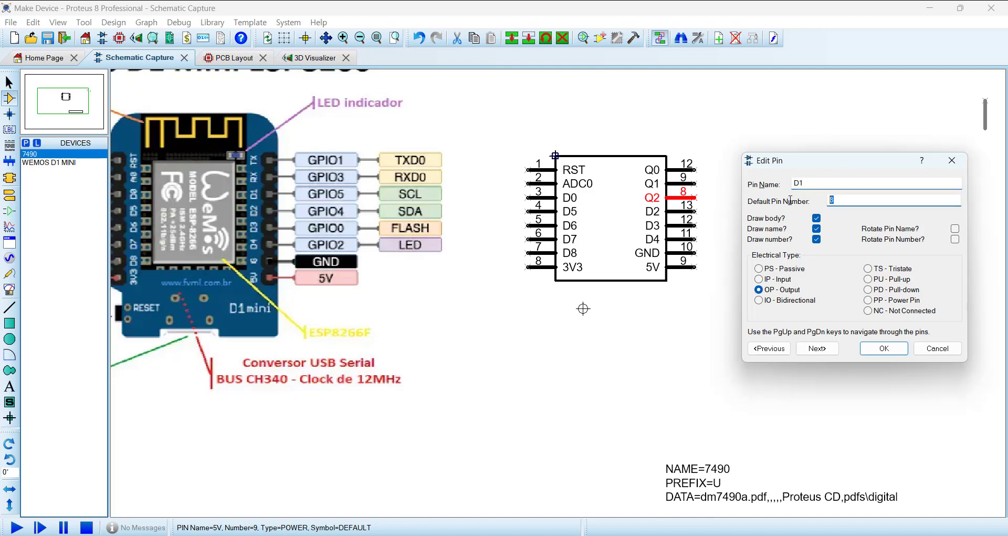
pyautogui.write('14')
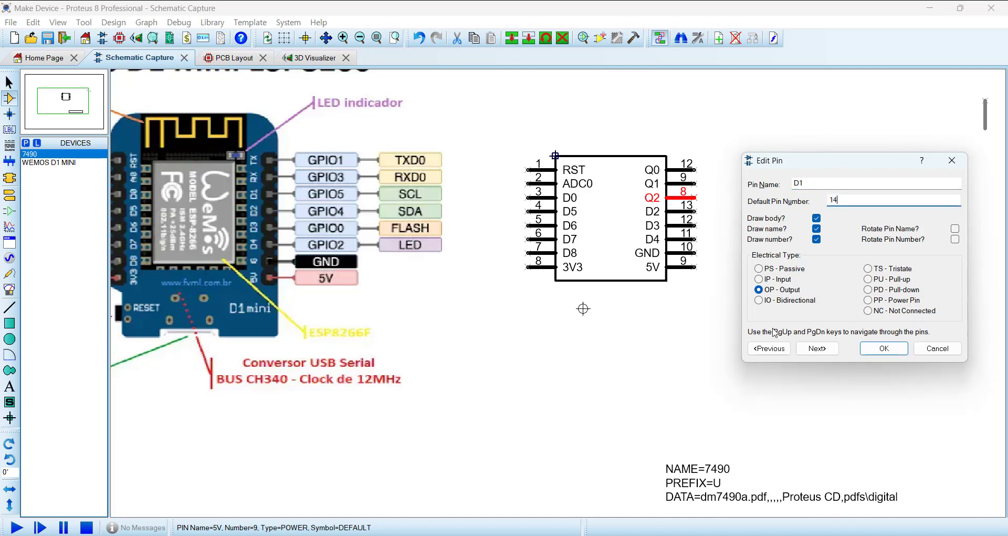
pyautogui.click(759, 300)
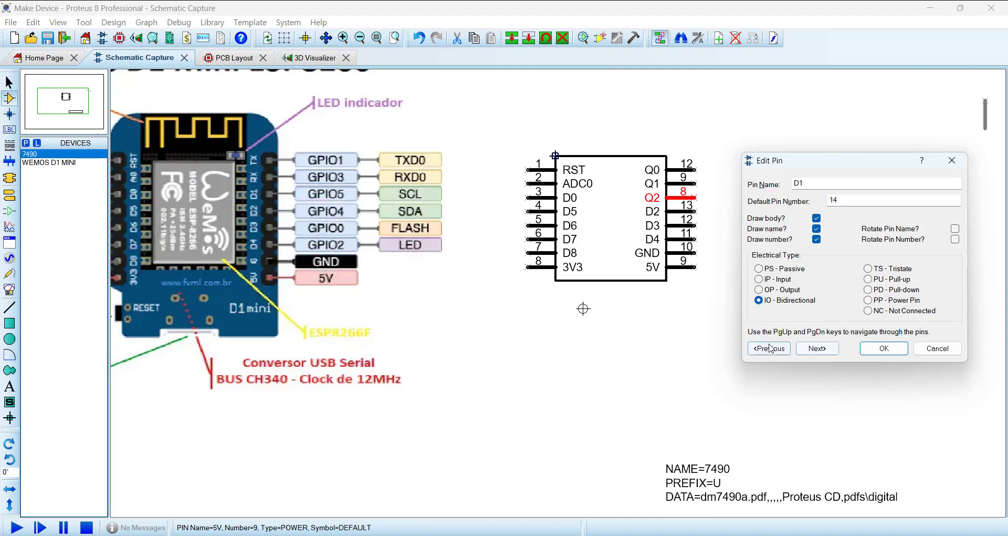
pyautogui.click(769, 348)
# Step: Rename the second right pin Q1 as RX, with default pin number 15 and the Bidirectional electrical type
pyautogui.doubleClick(815, 184)
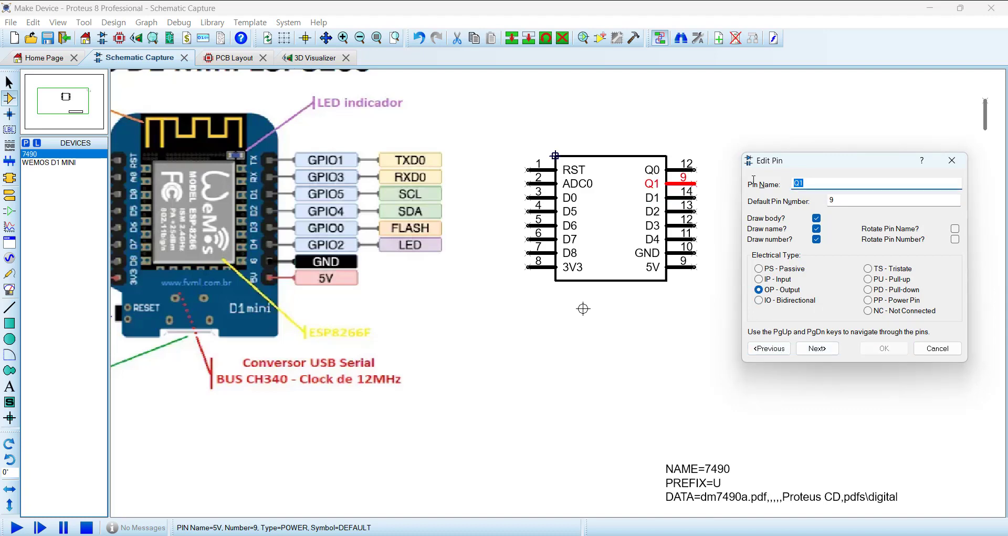
pyautogui.write('RX')
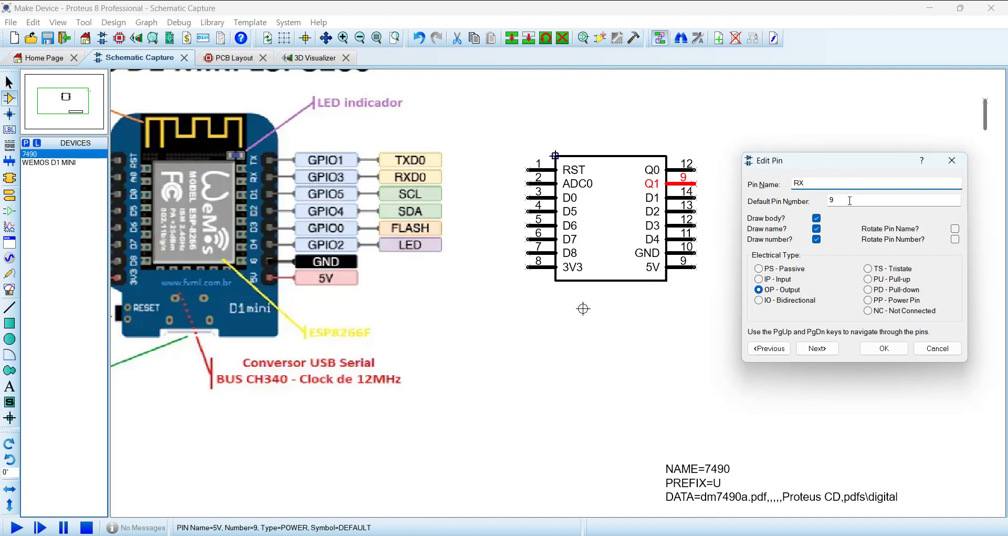
pyautogui.press('Tab')
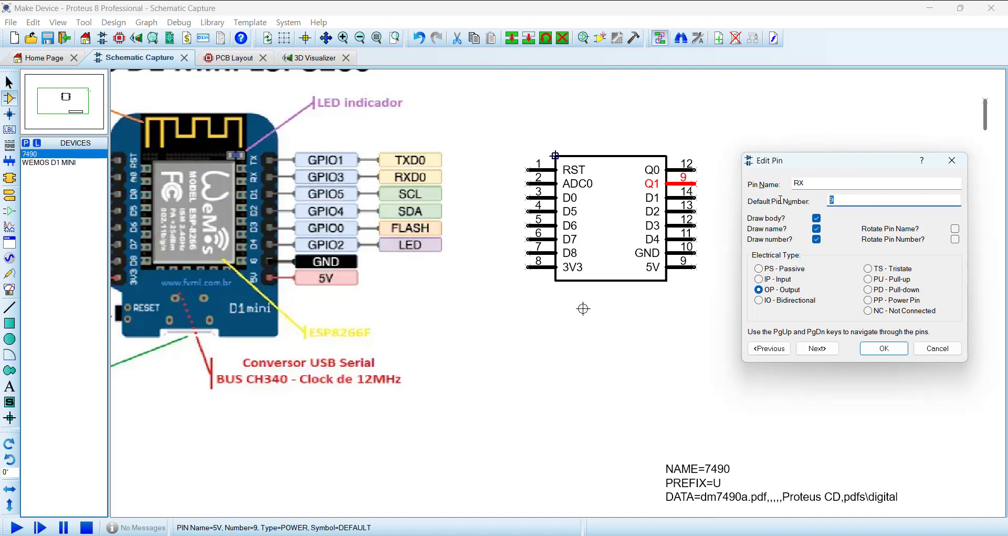
pyautogui.write('15')
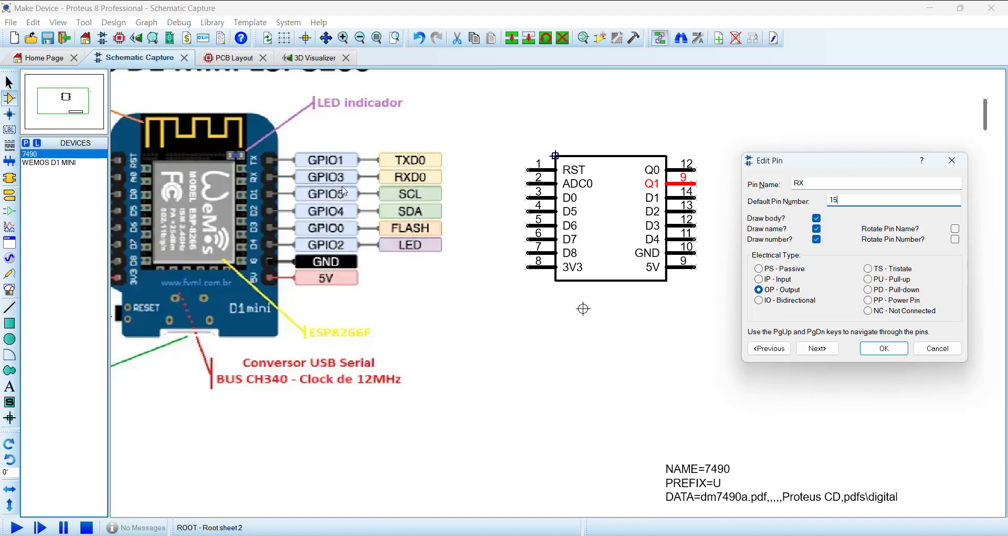
pyautogui.press('pageup')
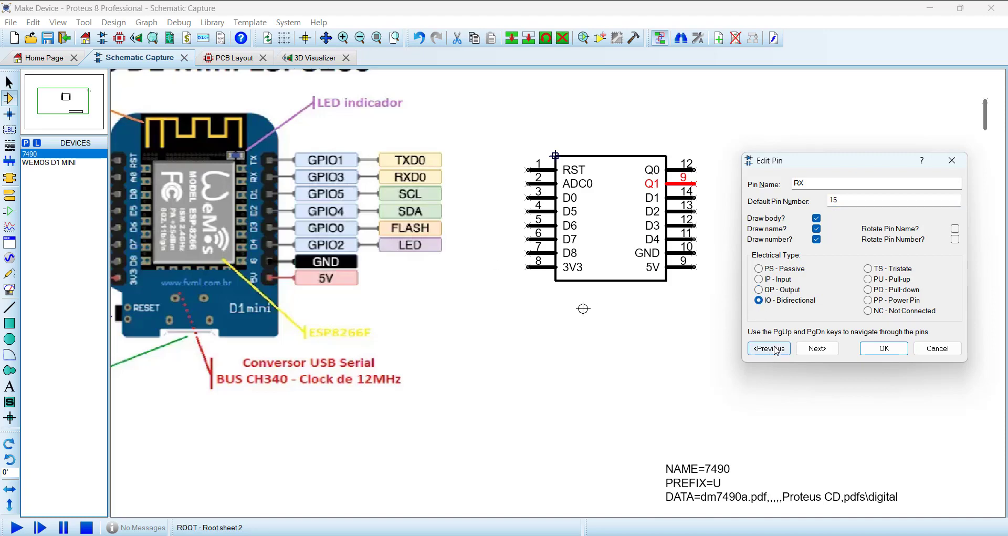
# Step: Rename the uppermost right pin Q0 as TX, with default pin number 16 and the Bidirectional electrical type, and finish the pin editing
pyautogui.write('T')
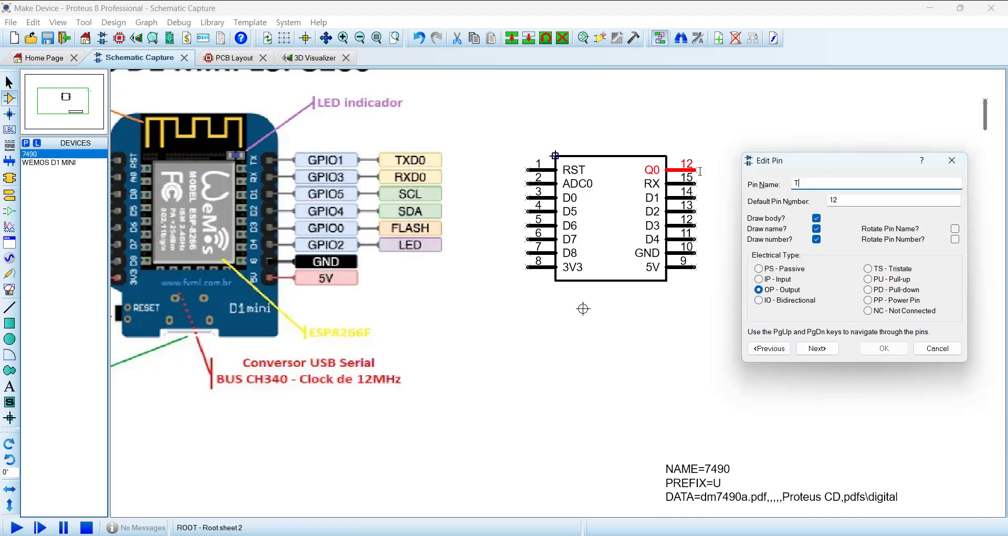
pyautogui.write('X')
pyautogui.press('Tab')
pyautogui.write('1')
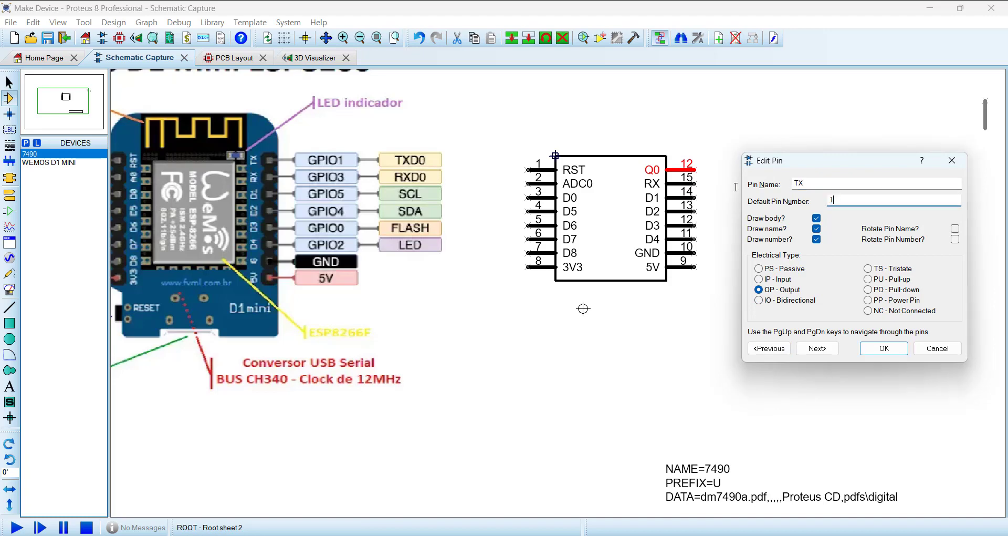
pyautogui.click(760, 300)
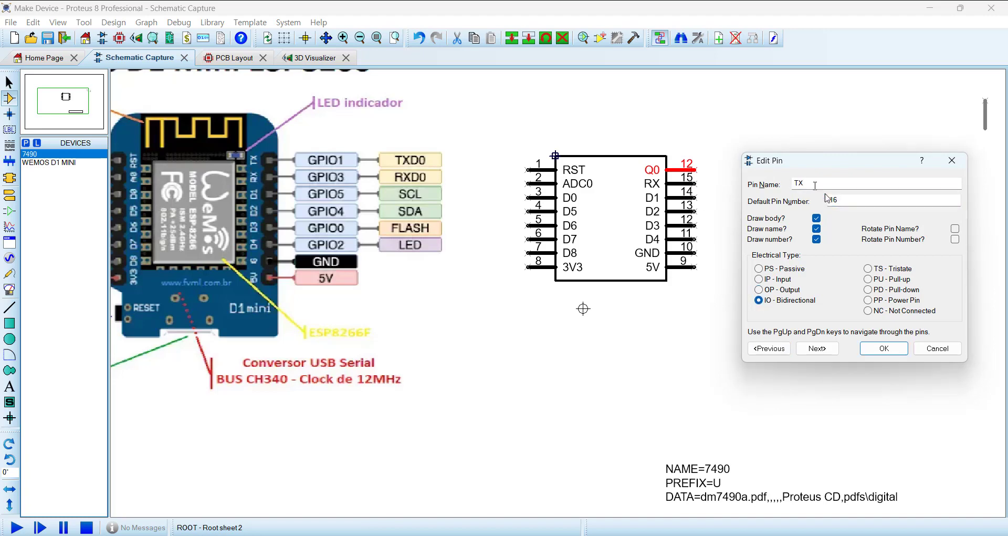
pyautogui.click(883, 348)
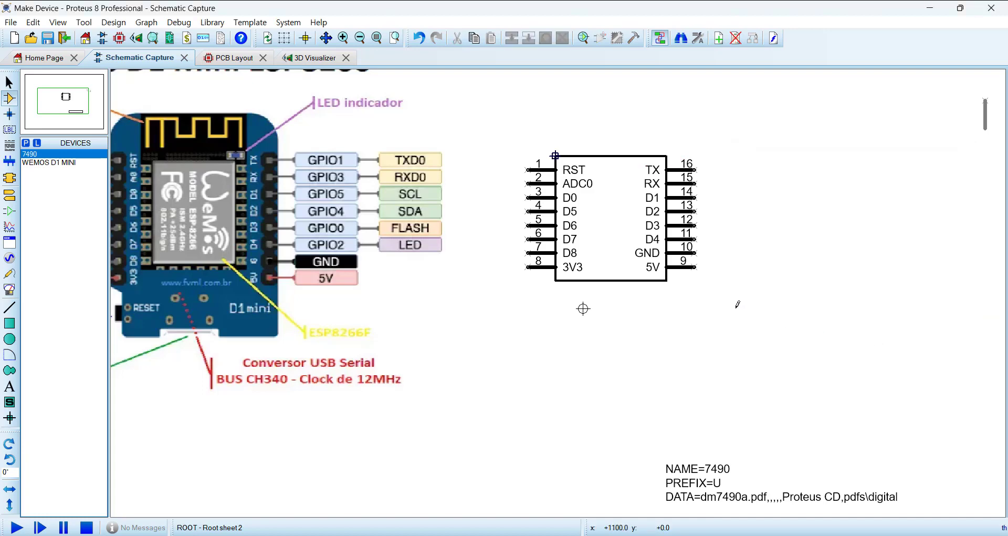
# Step: Delete the two leftover vertical pins lying apart from the symbol
pyautogui.scroll(-2, 735, 299)
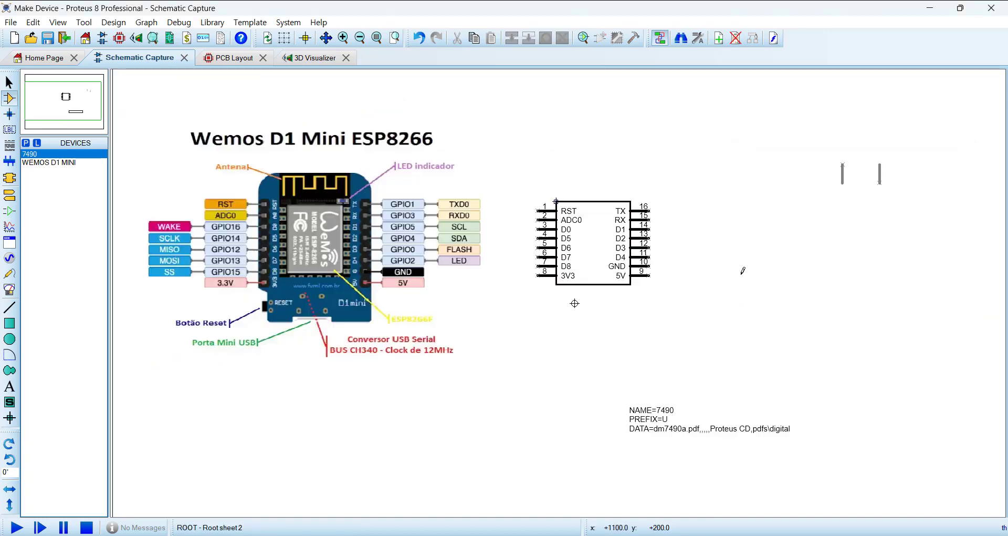
pyautogui.scroll(2, 628, 284)
pyautogui.moveTo(658, 164); pyautogui.dragTo(786, 254)
pyautogui.press('Delete')
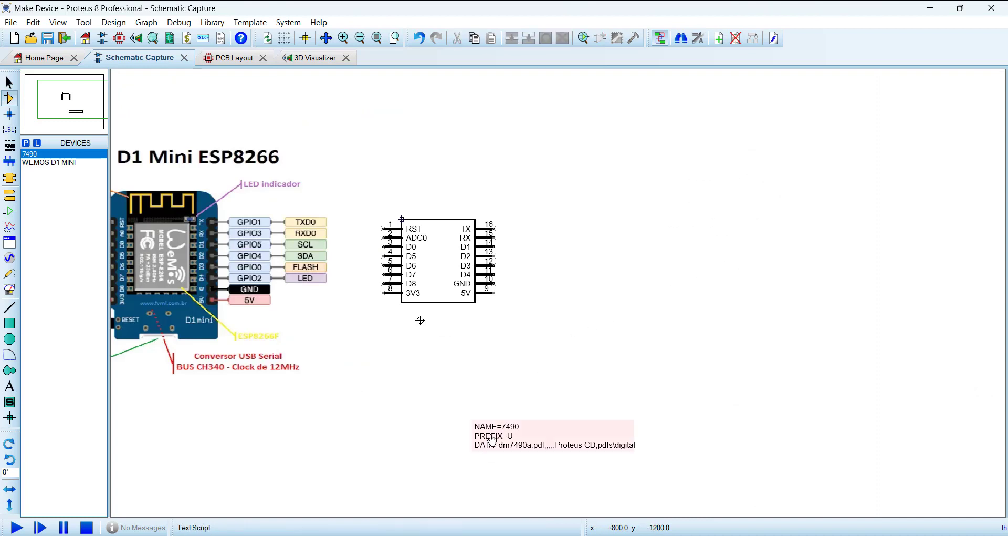
# Step: Move the NAME, PREFIX and DATA text script to just below the symbol
pyautogui.moveTo(496, 448); pyautogui.dragTo(405, 338)
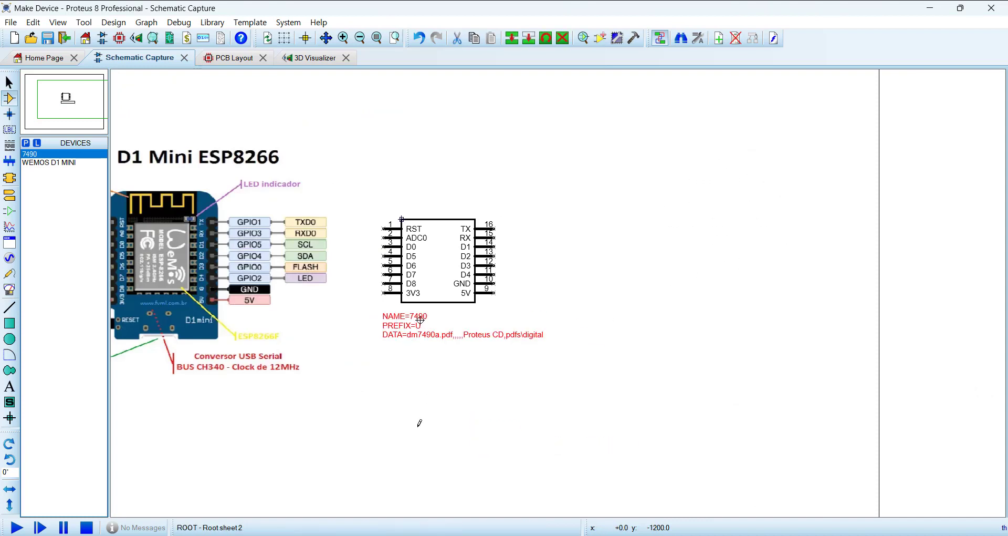
pyautogui.click(419, 424)
pyautogui.scroll(3, 362, 305)
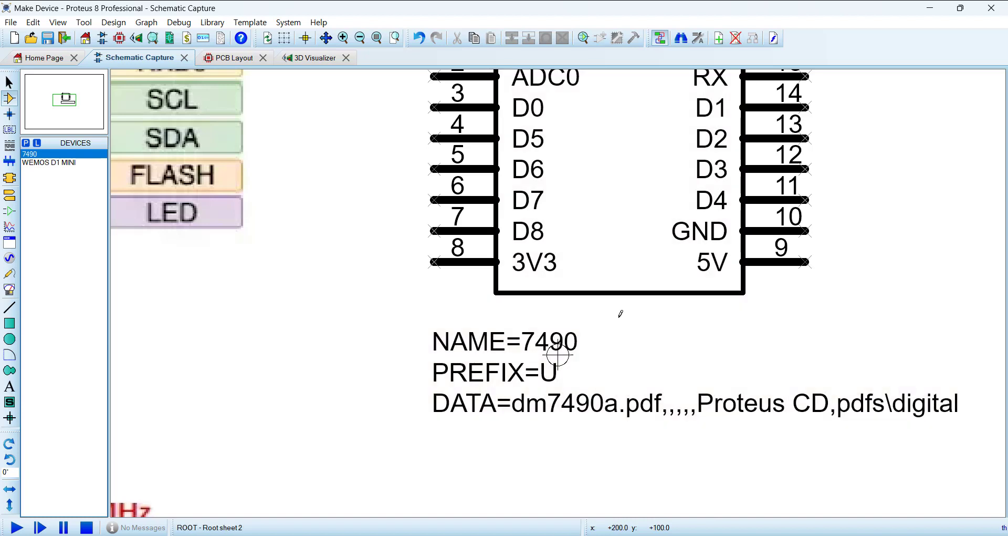
pyautogui.scroll(-1, 620, 313)
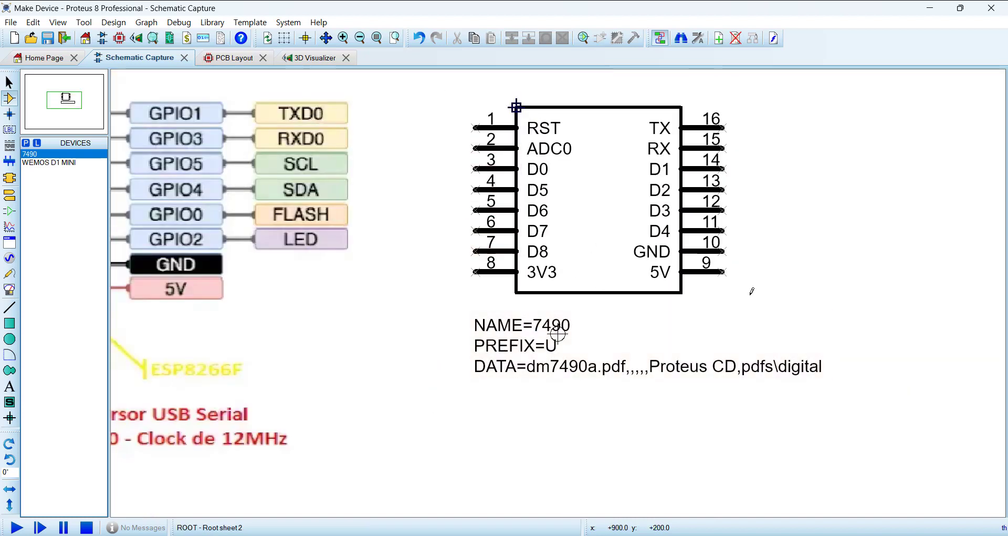
pyautogui.moveTo(752, 290); pyautogui.dragTo(851, 330)
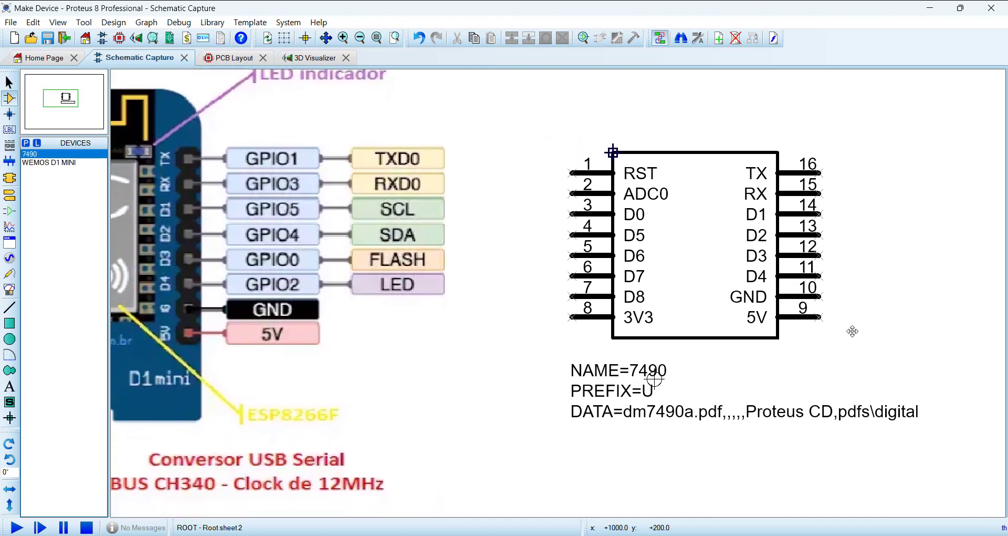
# Step: Delete the text script containing the 7490's NAME, PREFIX and DATA properties
pyautogui.press('F7')
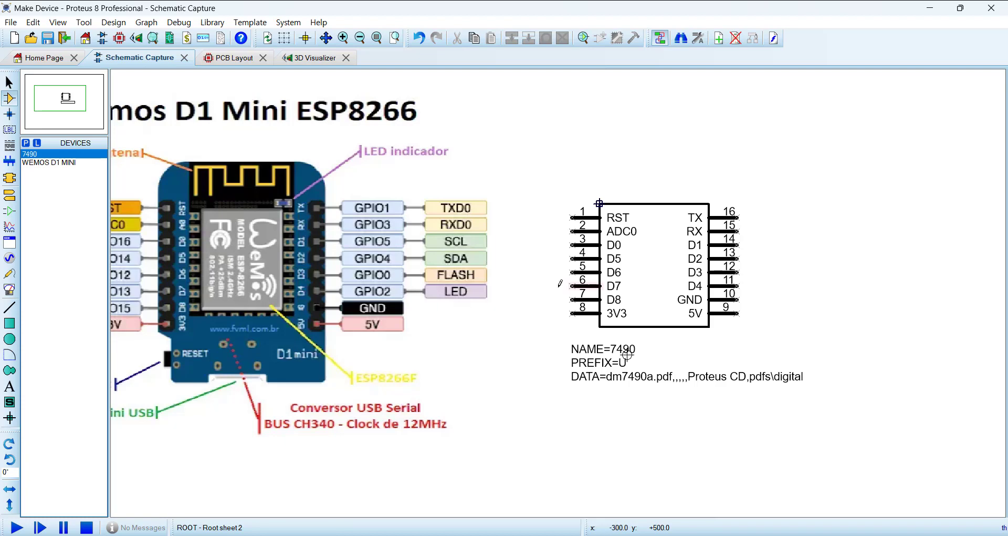
pyautogui.moveTo(509, 305); pyautogui.dragTo(618, 305)
pyautogui.scroll(-1, 618, 305)
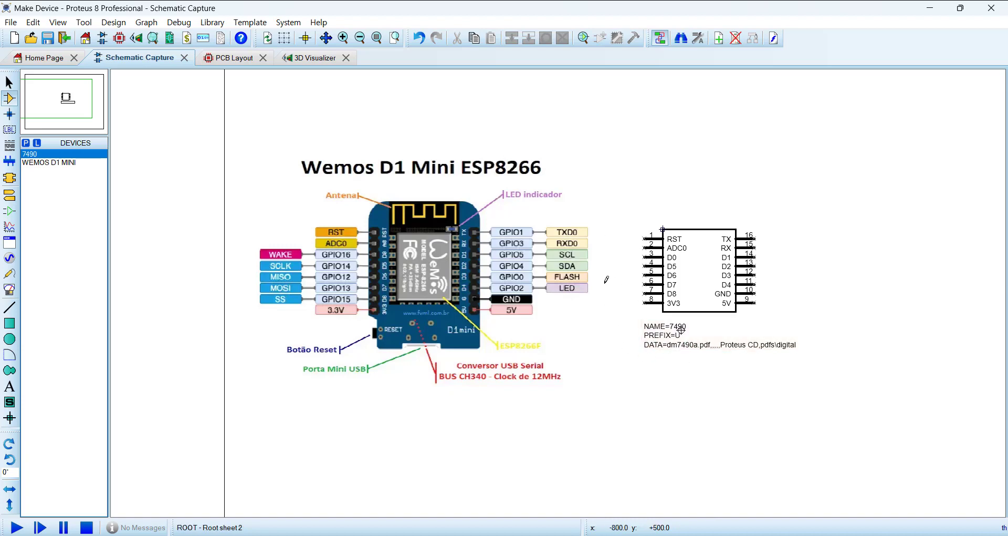
pyautogui.scroll(1, 606, 280)
pyautogui.middleClick(554, 340)
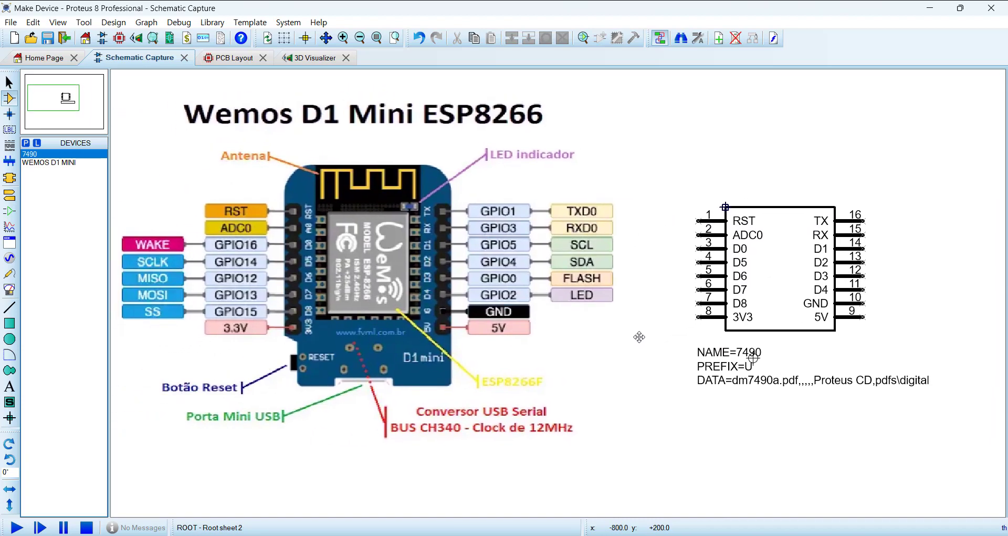
pyautogui.click(640, 337)
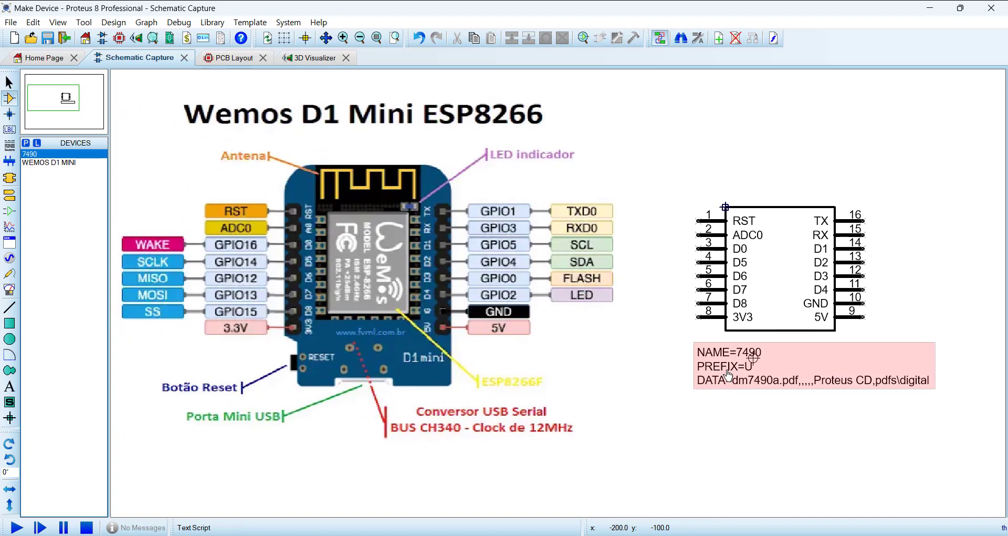
pyautogui.rightClick(727, 370)
pyautogui.rightClick(728, 370)
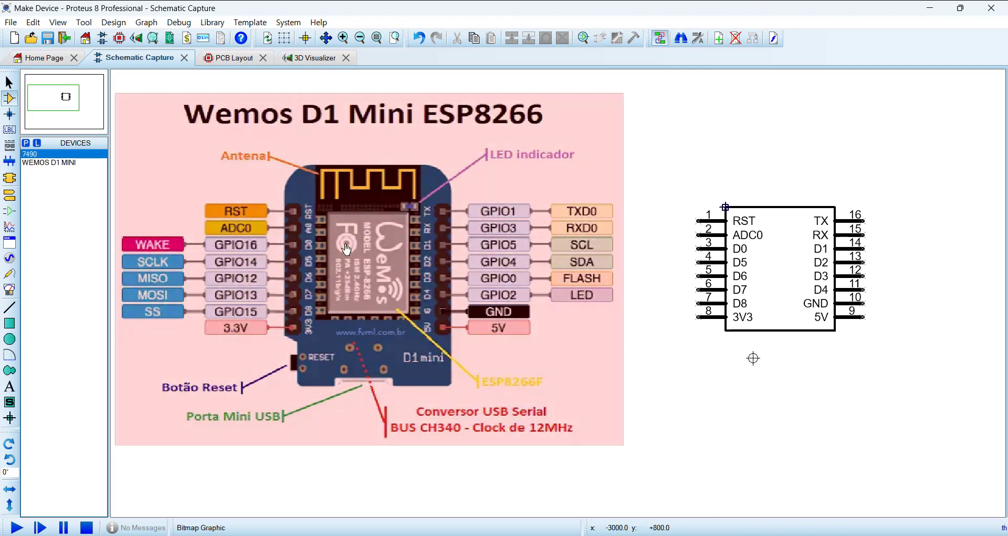
# Step: Rename pin 2 from ADC0 to A0 to match the label on the board picture
pyautogui.scroll(2, 372, 299)
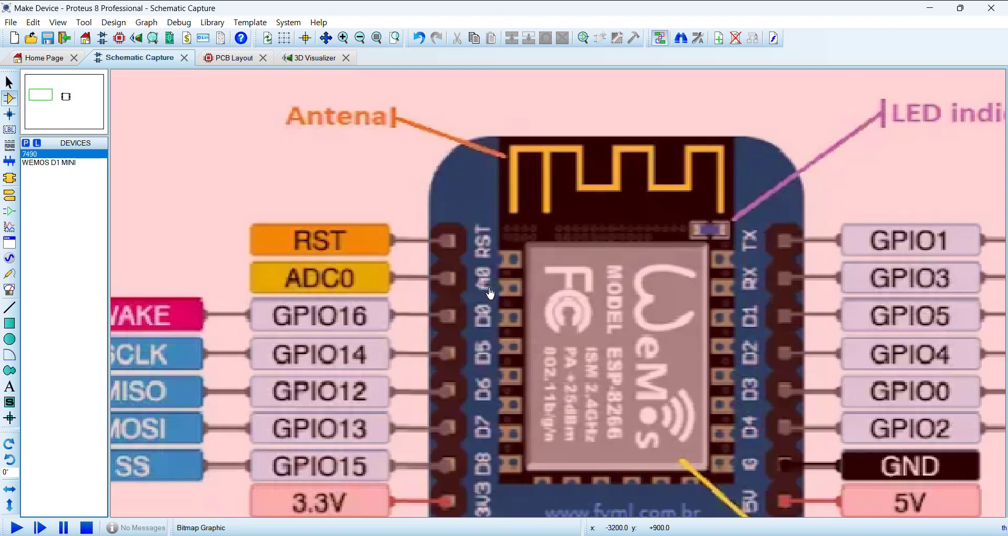
pyautogui.scroll(-2, 489, 293)
pyautogui.scroll(-1, 830, 373)
pyautogui.scroll(3, 682, 336)
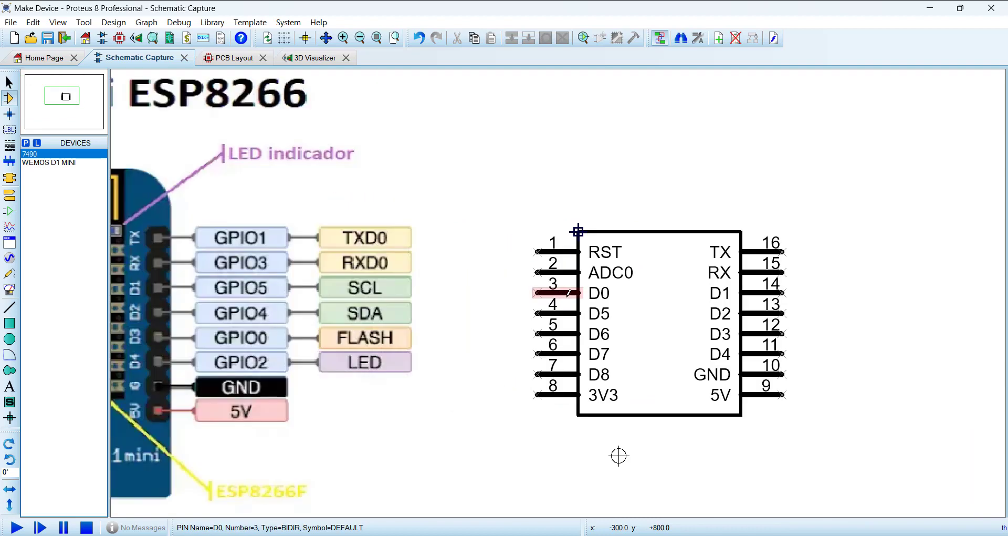
pyautogui.click(557, 272)
pyautogui.click(557, 272)
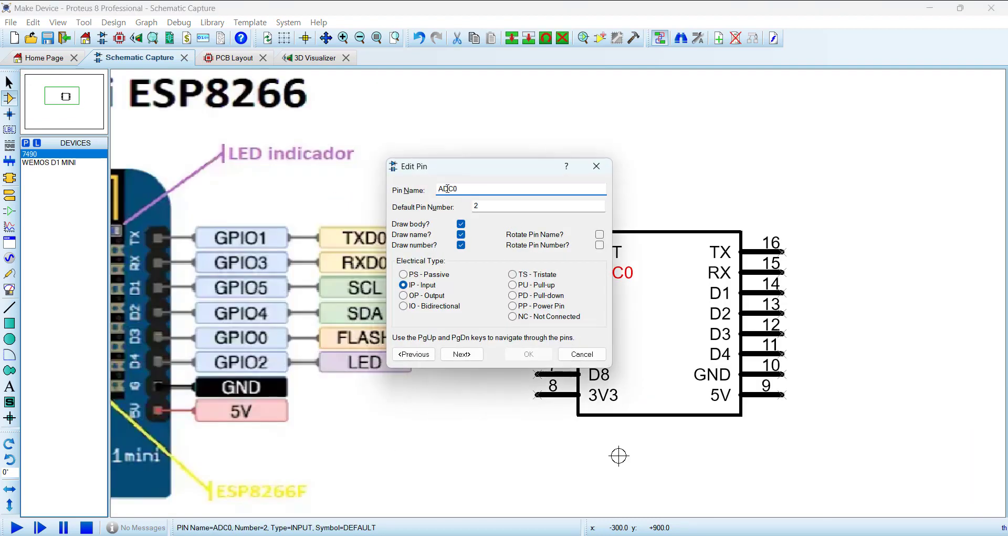
pyautogui.moveTo(442, 192); pyautogui.dragTo(454, 191)
pyautogui.press('BackSpace')
pyautogui.click(529, 354)
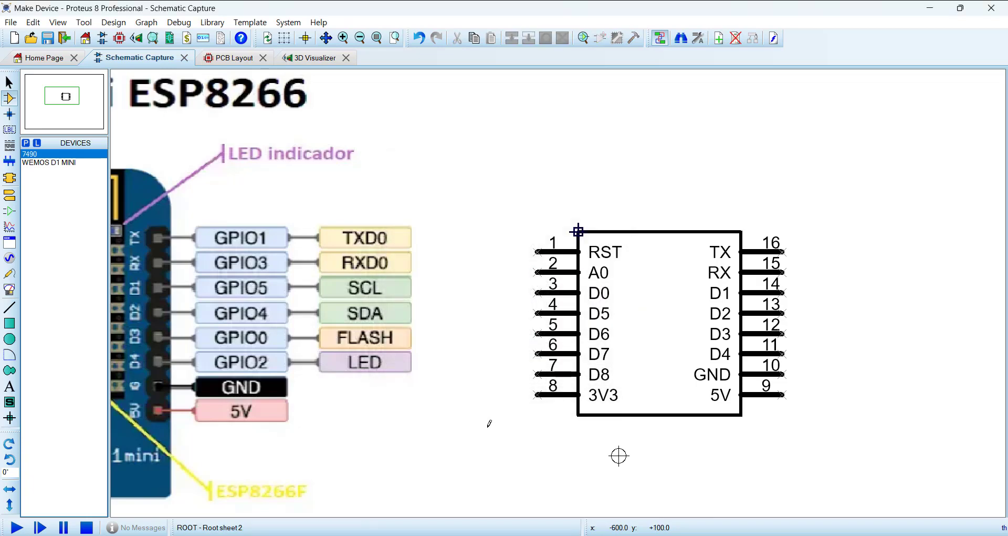
# Step: Select the complete symbol with its body, pins and origin marker, and start the Make Device command on it
pyautogui.scroll(-2, 479, 349)
pyautogui.scroll(1, 613, 317)
pyautogui.scroll(1, 729, 354)
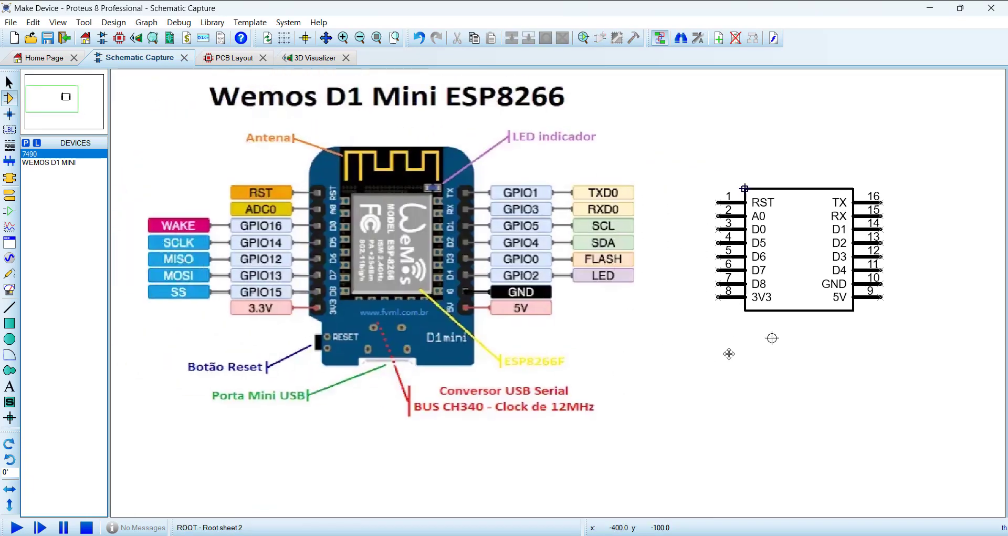
pyautogui.click(759, 343)
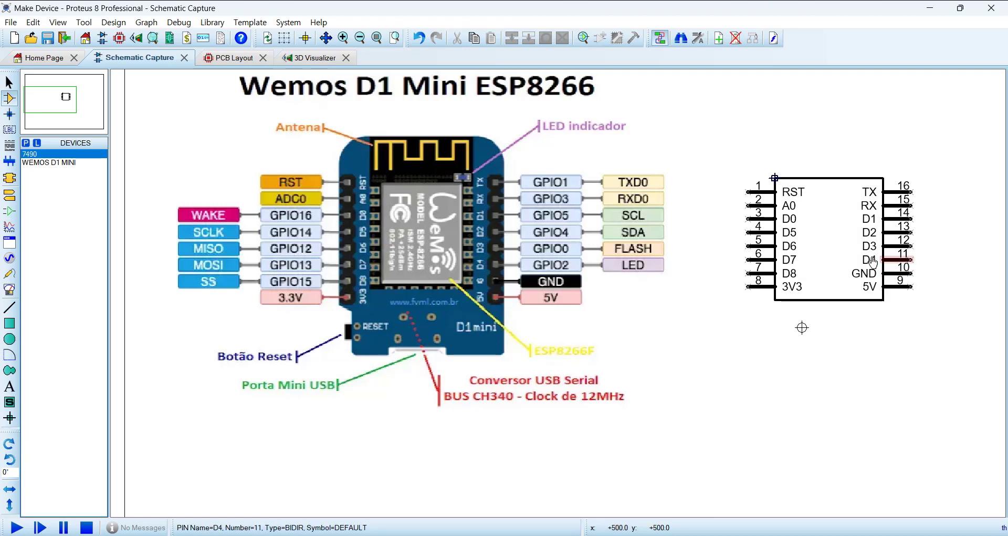
pyautogui.middleClick(762, 350)
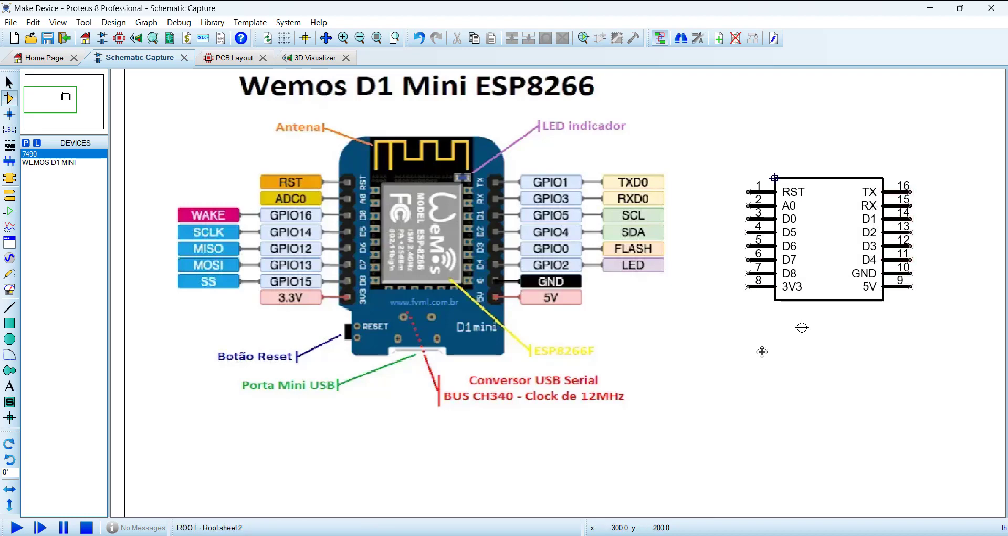
pyautogui.click(672, 362)
pyautogui.moveTo(620, 140); pyautogui.dragTo(888, 379)
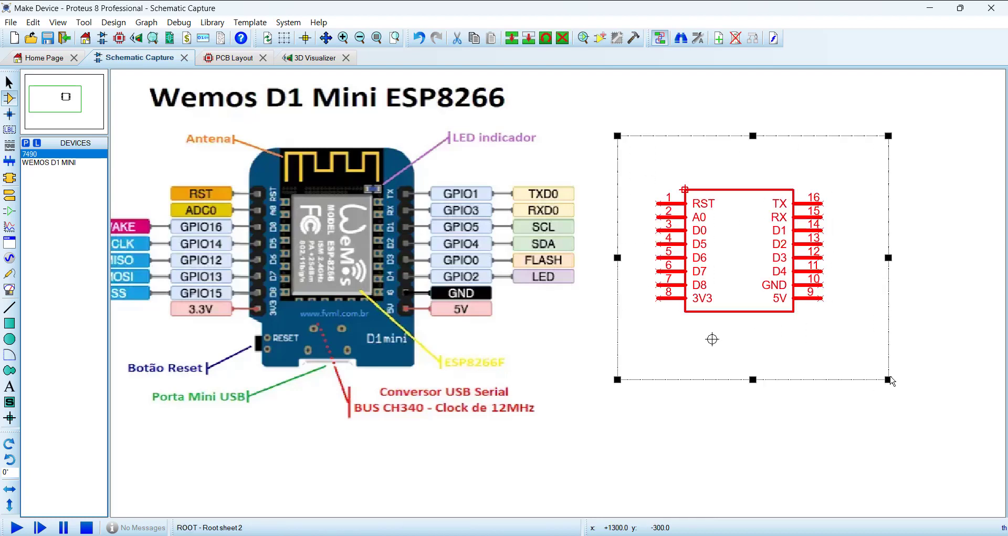
pyautogui.click(213, 23)
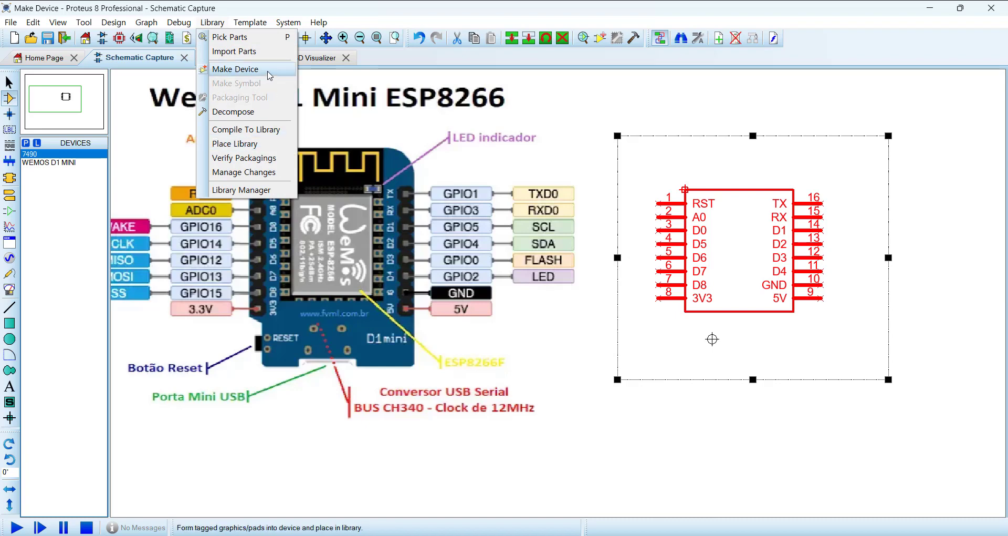
pyautogui.click(270, 75)
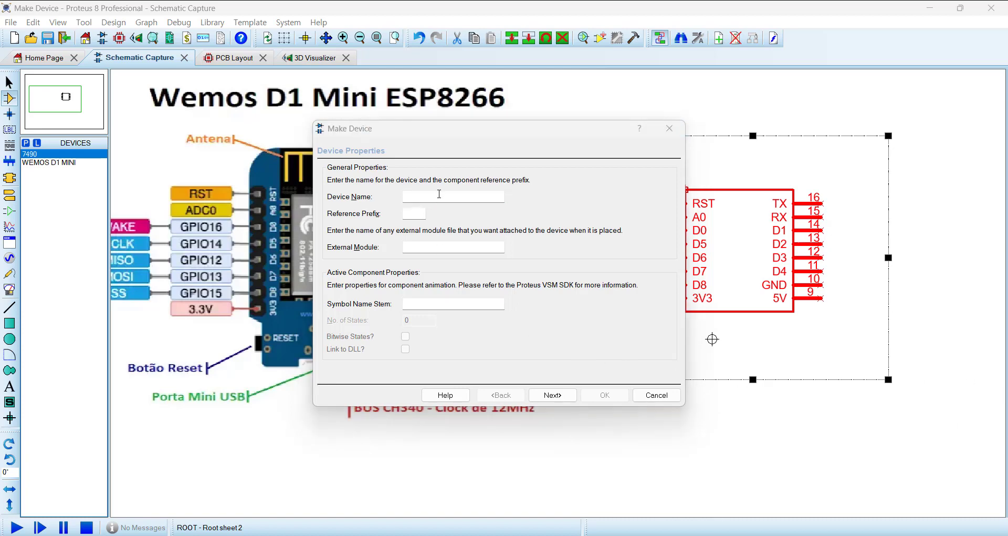
# Step: Name the device D1 MINI with reference prefix U and continue to its packagings
pyautogui.click(440, 195)
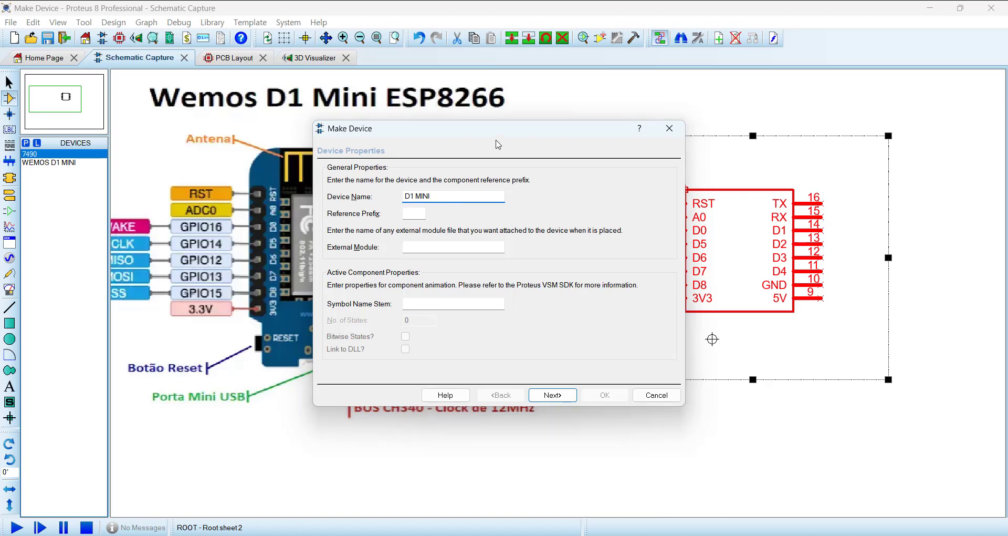
pyautogui.moveTo(497, 132); pyautogui.dragTo(493, 176)
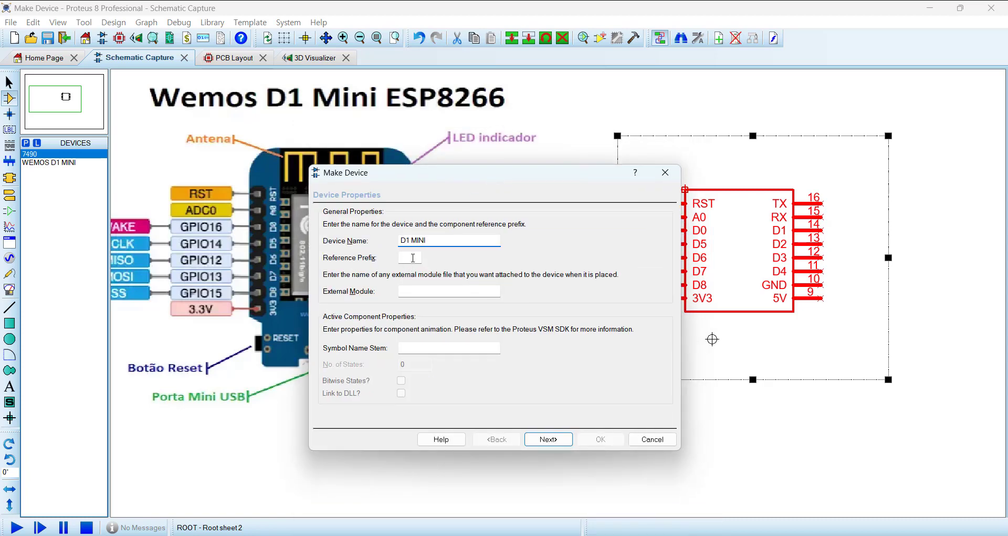
pyautogui.click(413, 257)
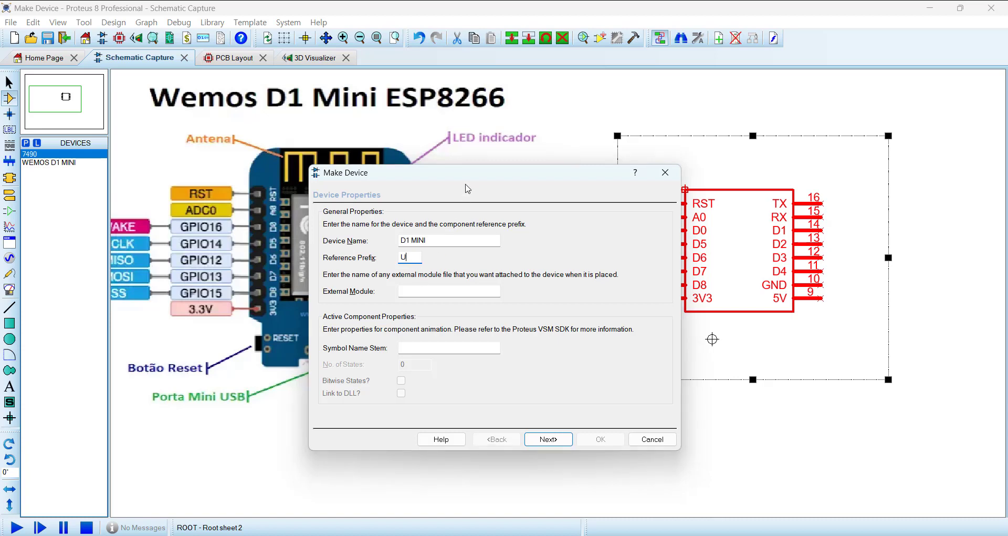
pyautogui.moveTo(467, 176); pyautogui.dragTo(468, 131)
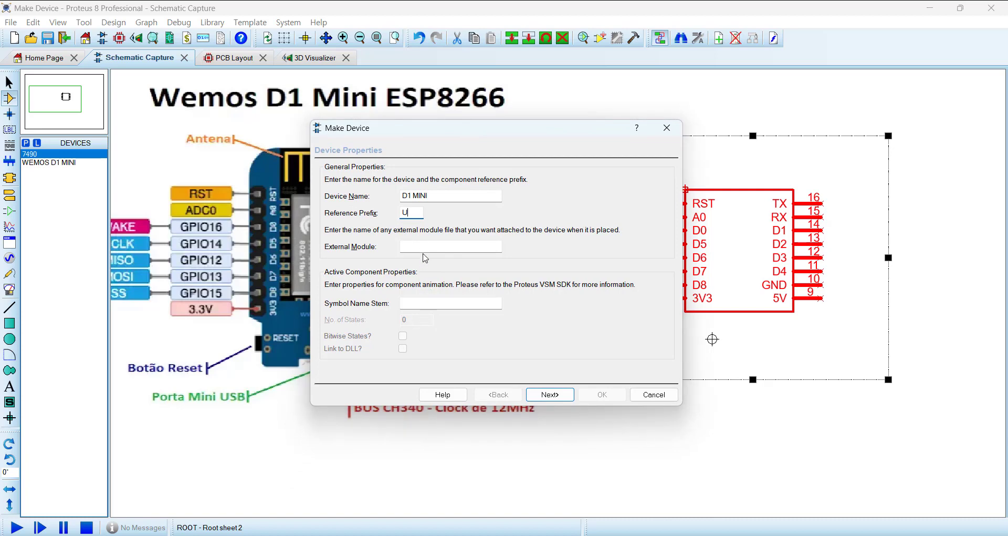
pyautogui.click(549, 398)
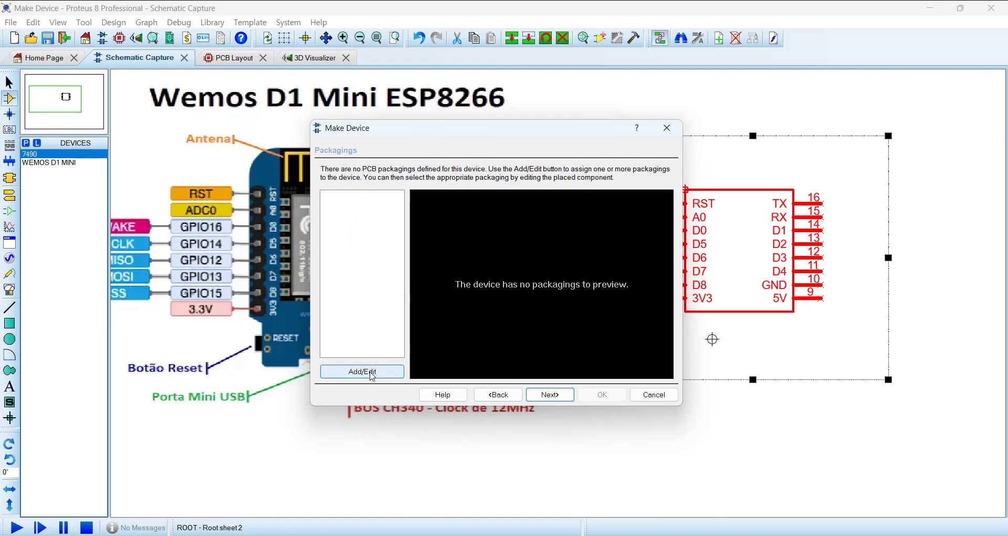
pyautogui.click(371, 372)
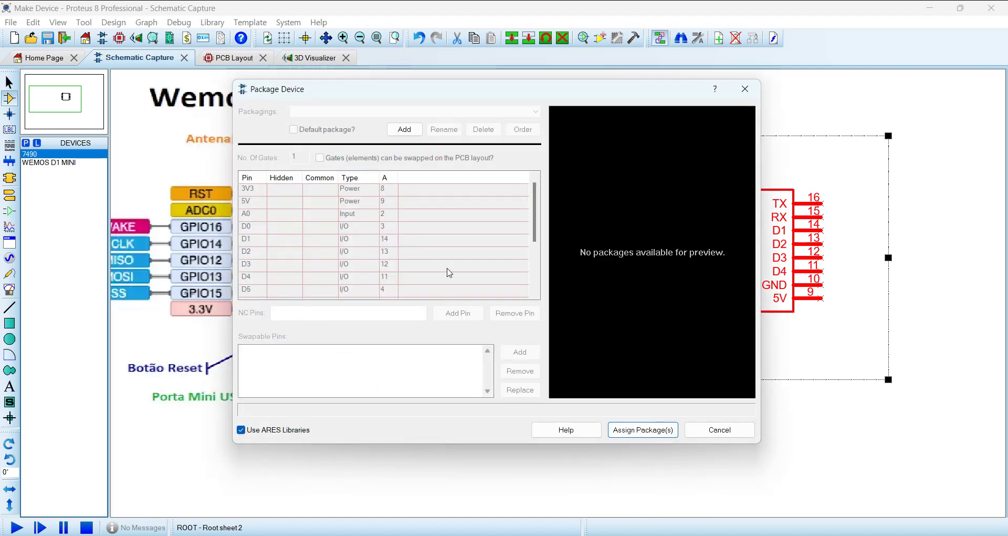
pyautogui.click(404, 132)
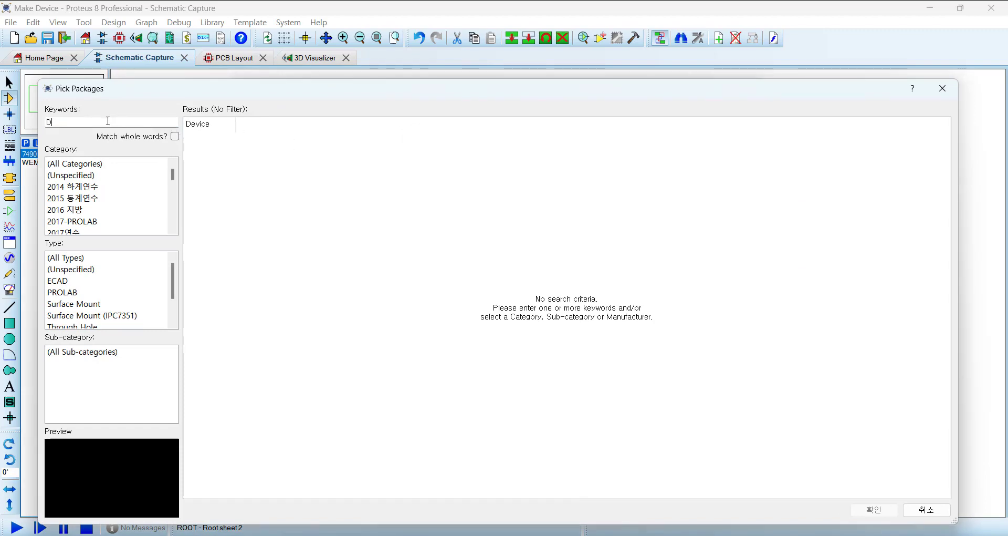
pyautogui.scroll(-10, 250, 313)
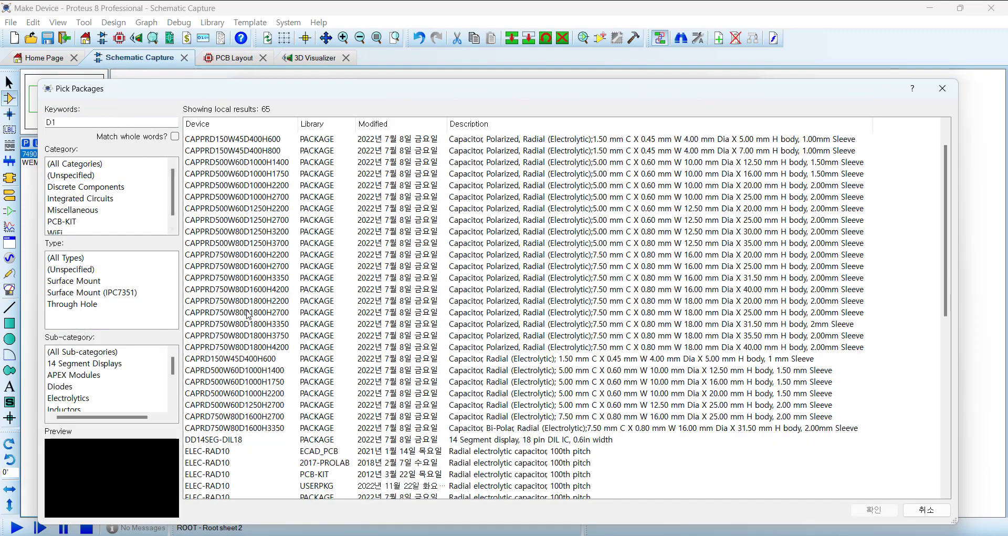
pyautogui.moveTo(73, 121); pyautogui.dragTo(4, 119)
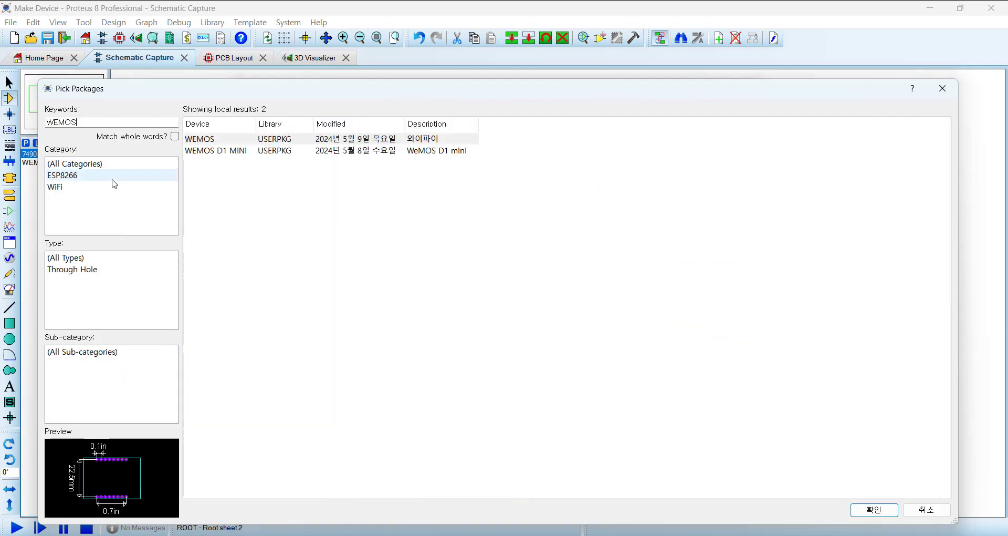
pyautogui.click(204, 140)
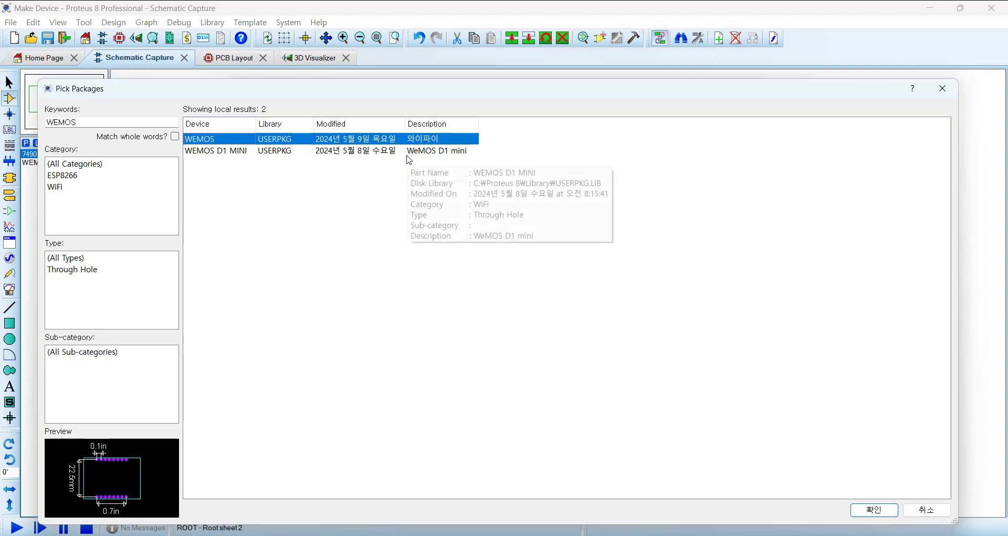
pyautogui.click(874, 510)
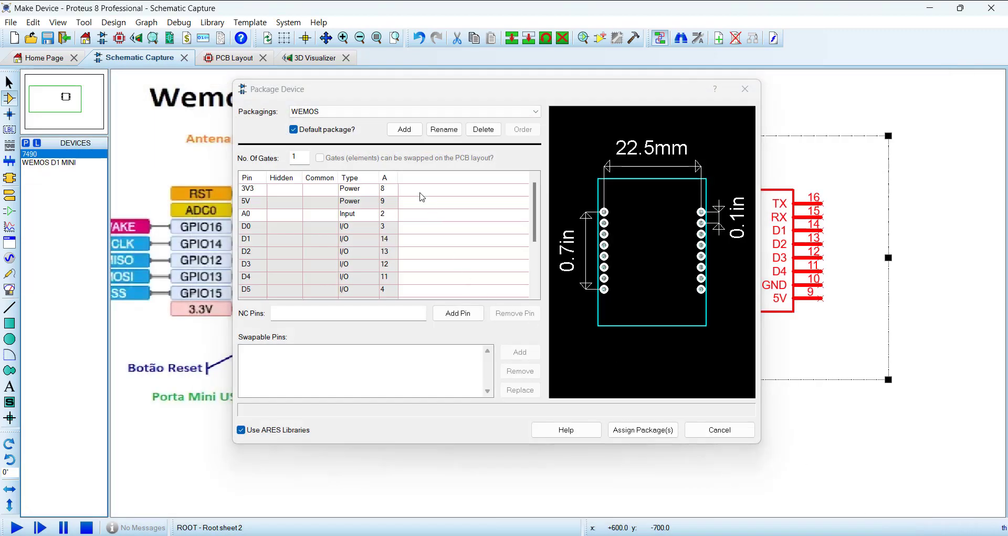
pyautogui.click(439, 217)
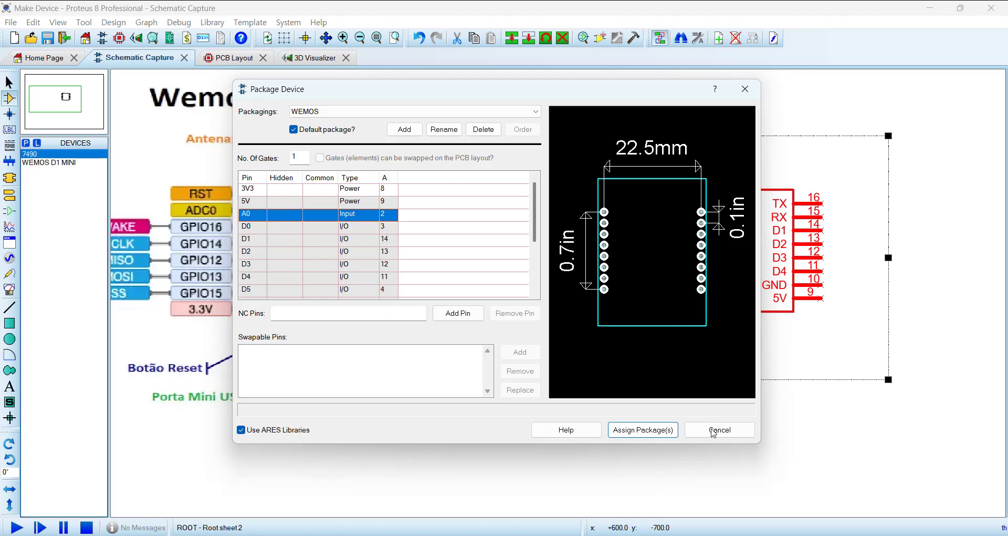
pyautogui.click(713, 432)
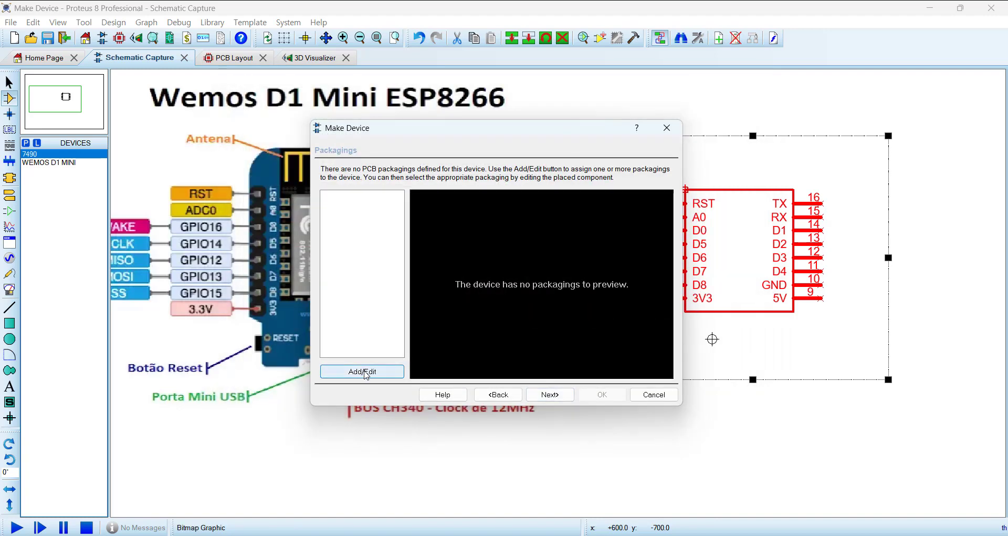
# Step: Add the WEMOS package from the USERPKG library as the device's packaging, finding it with the keyword WEMOS
pyautogui.click(364, 372)
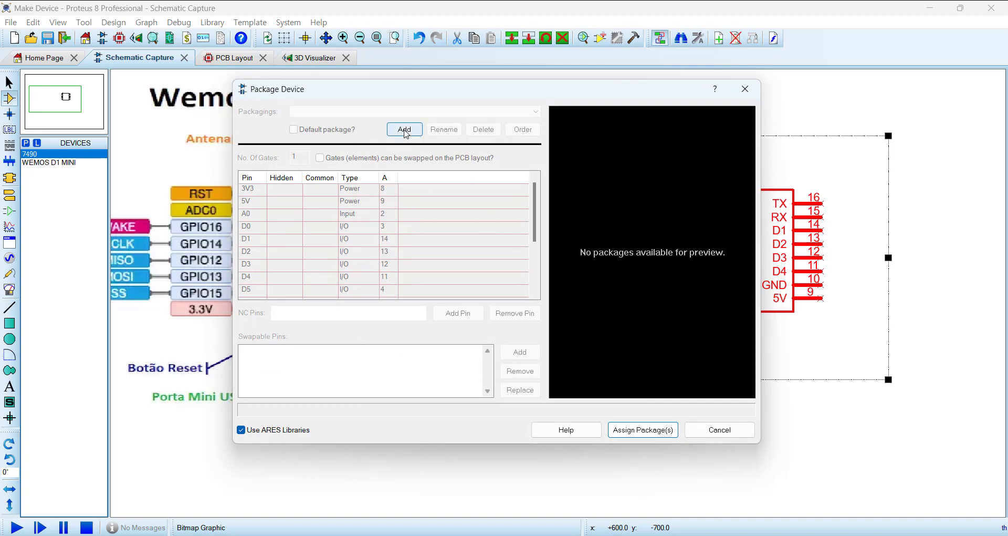
pyautogui.click(404, 131)
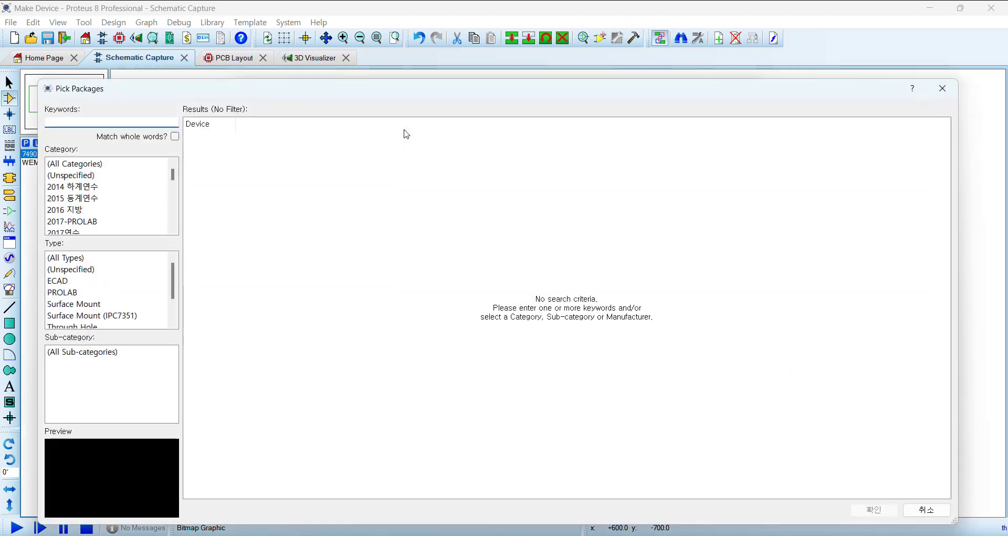
pyautogui.press('BackSpace')
pyautogui.write('W')
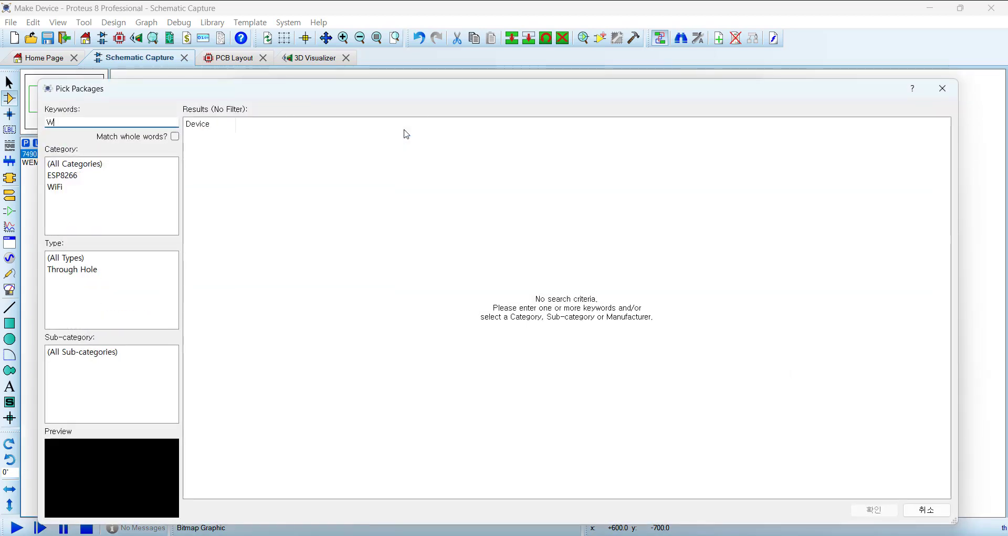
pyautogui.write('EMOS')
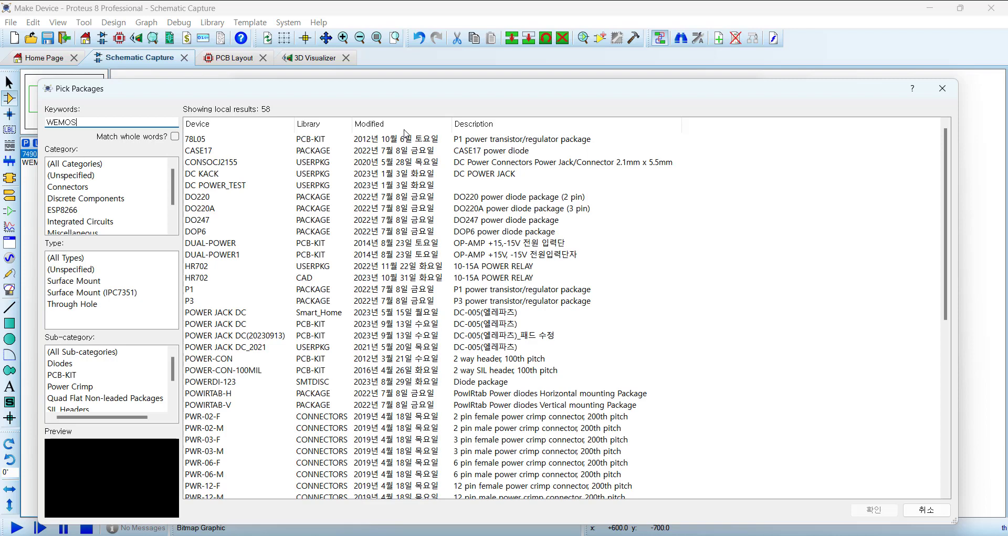
pyautogui.click(208, 140)
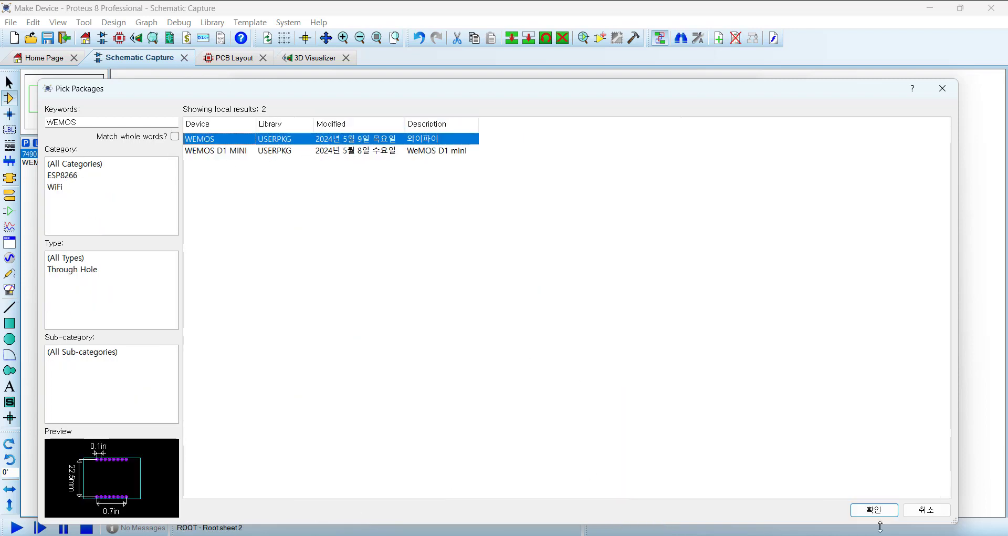
pyautogui.click(871, 511)
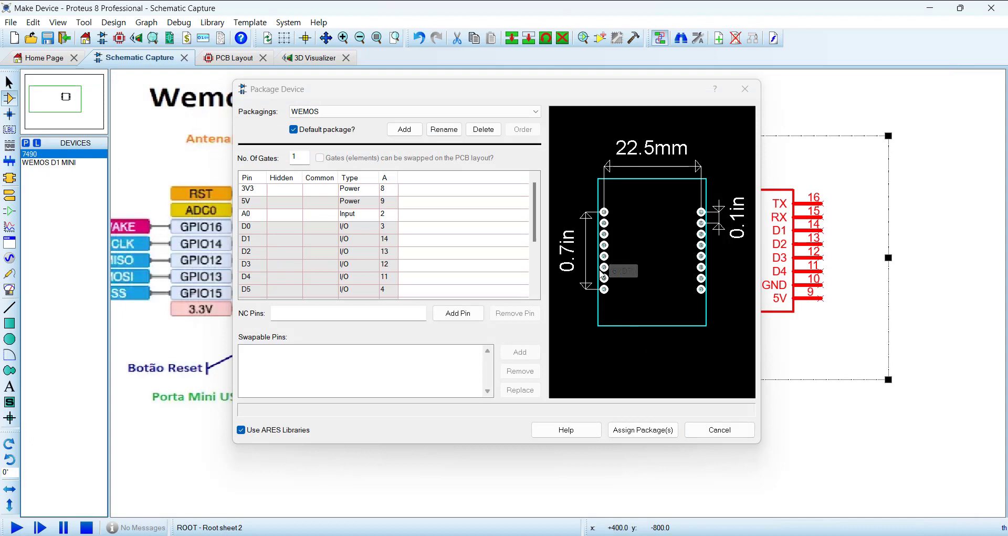
# Step: Clear the pin number of A0 in the pin table and reassign it to pad 2 of the WEMOS package
pyautogui.click(386, 216)
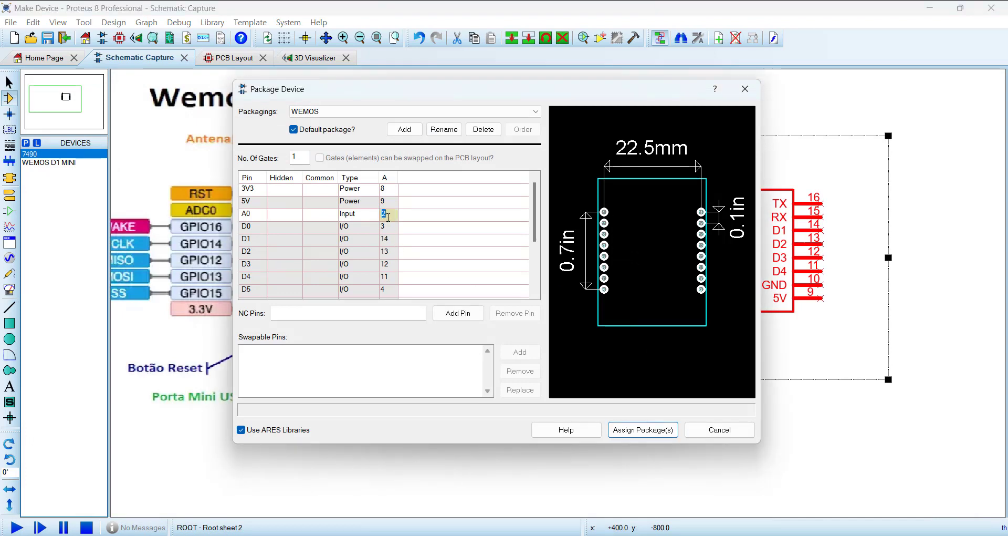
pyautogui.press('BackSpace')
pyautogui.click(468, 267)
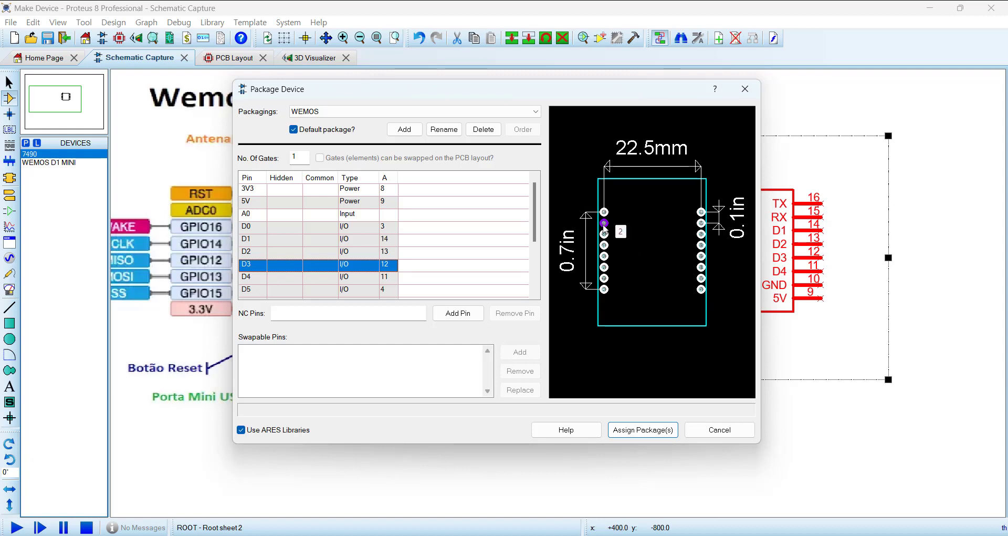
pyautogui.click(392, 216)
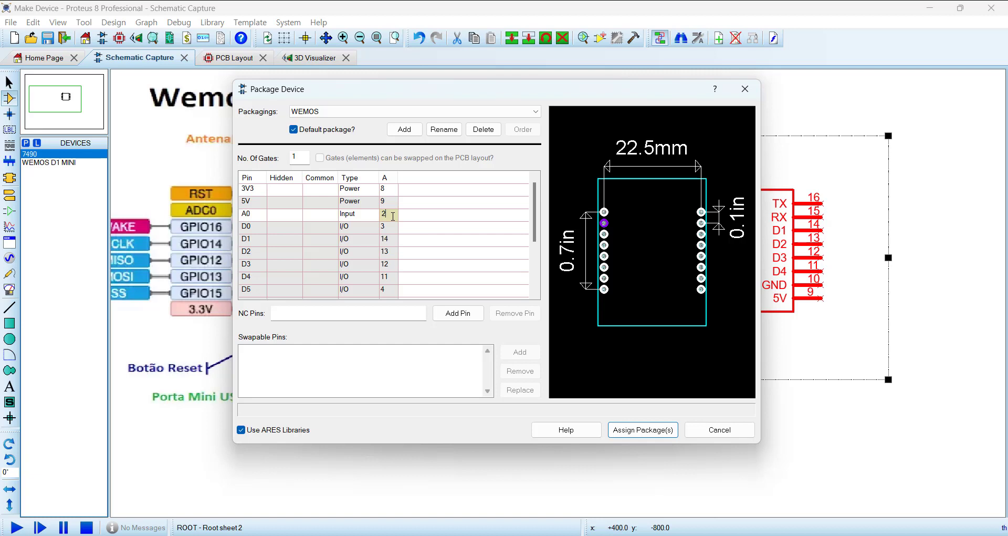
pyautogui.click(469, 277)
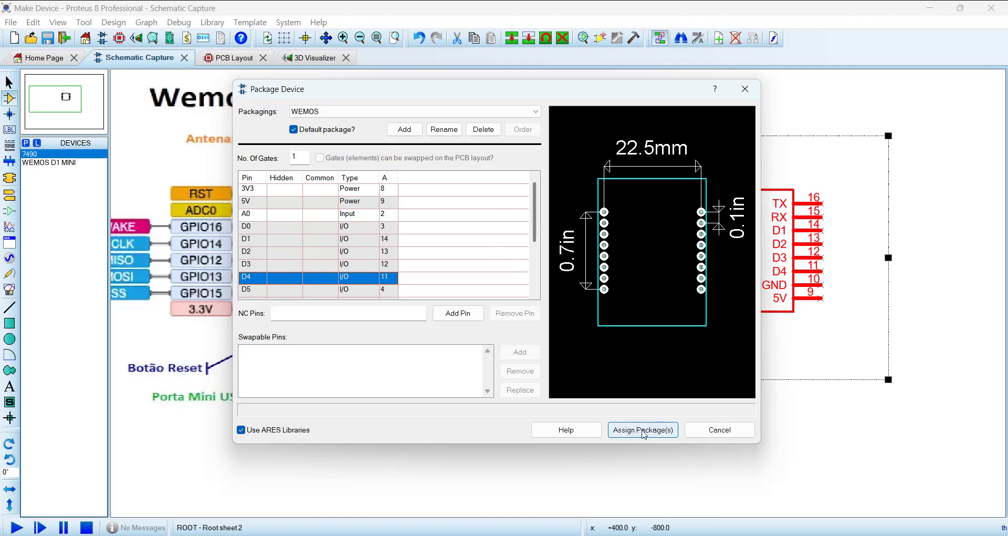
# Step: Assign the WEMOS package to the device and continue to indexing and library selection, keeping the default properties and no data sheet
pyautogui.click(642, 430)
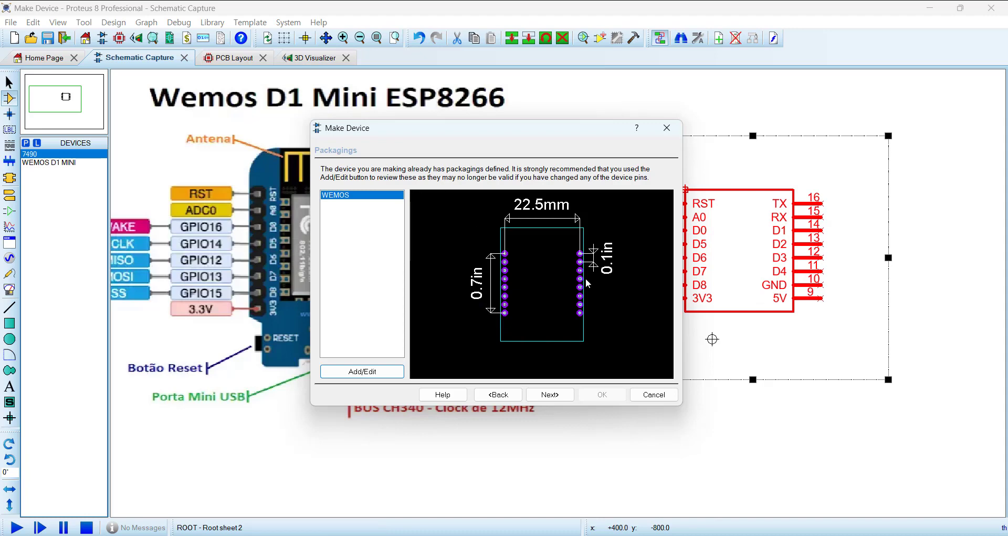
pyautogui.click(558, 399)
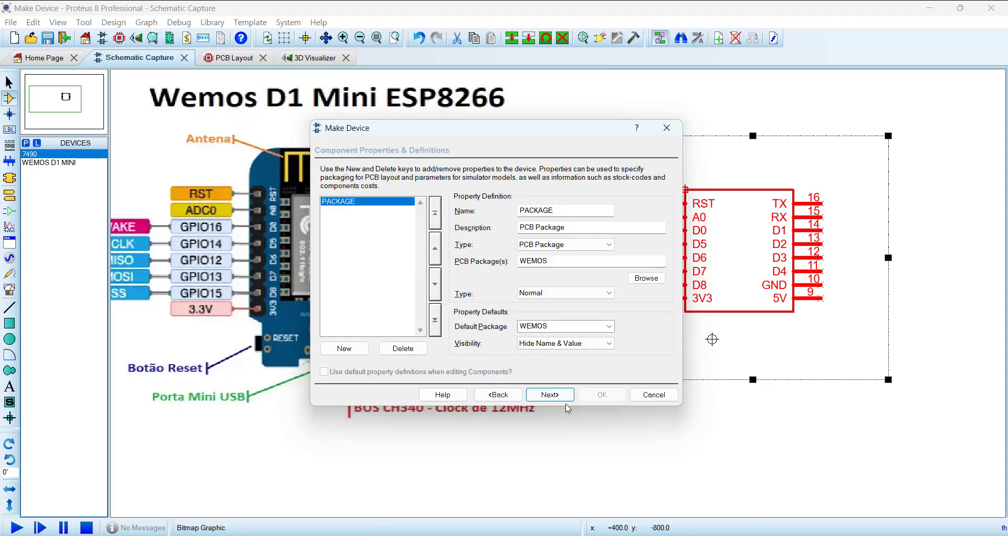
pyautogui.click(560, 398)
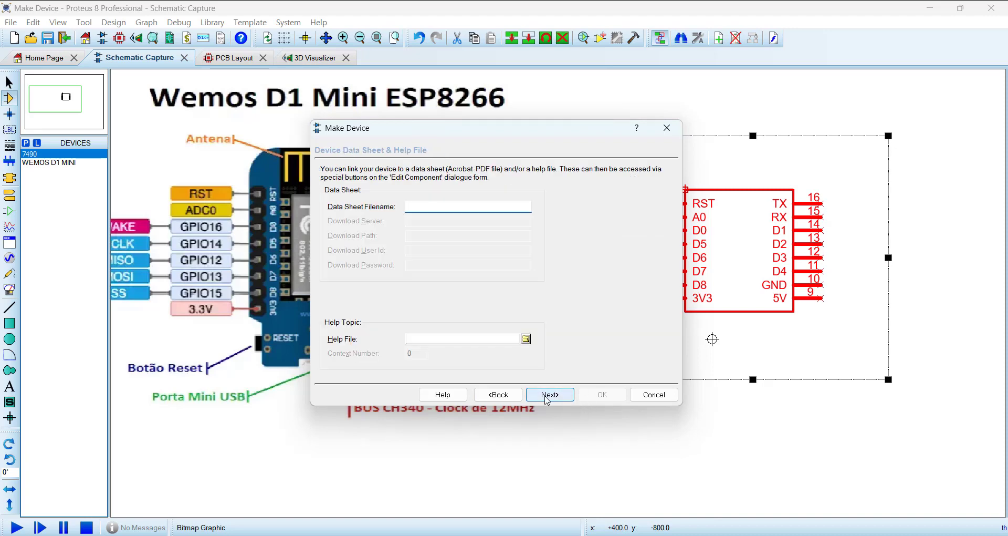
pyautogui.click(561, 398)
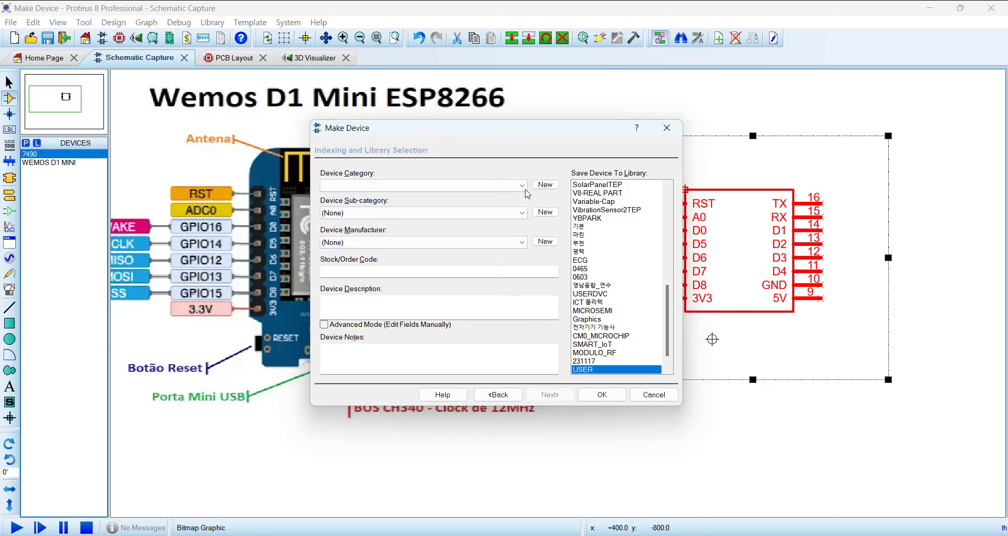
pyautogui.click(522, 185)
pyautogui.press('p')
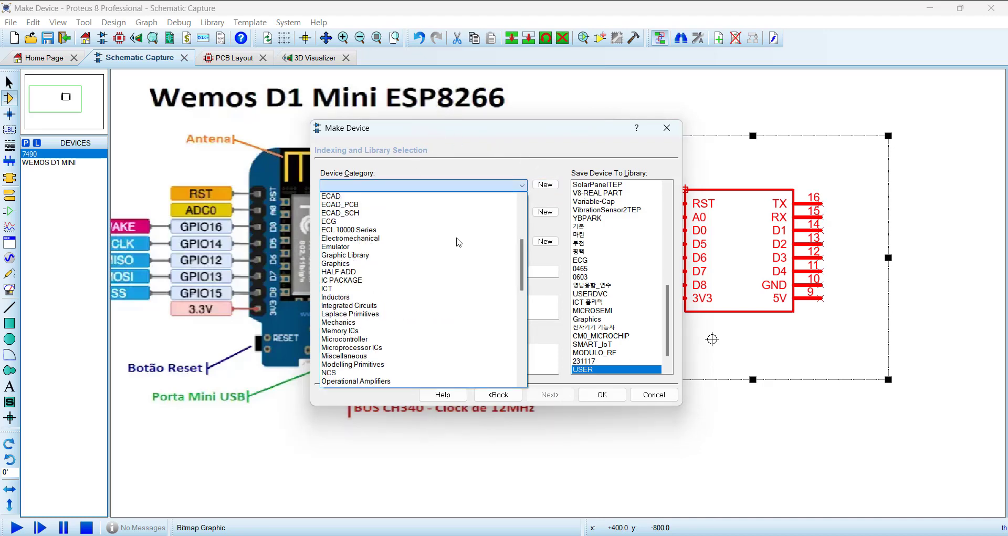
pyautogui.scroll(-6, 395, 305)
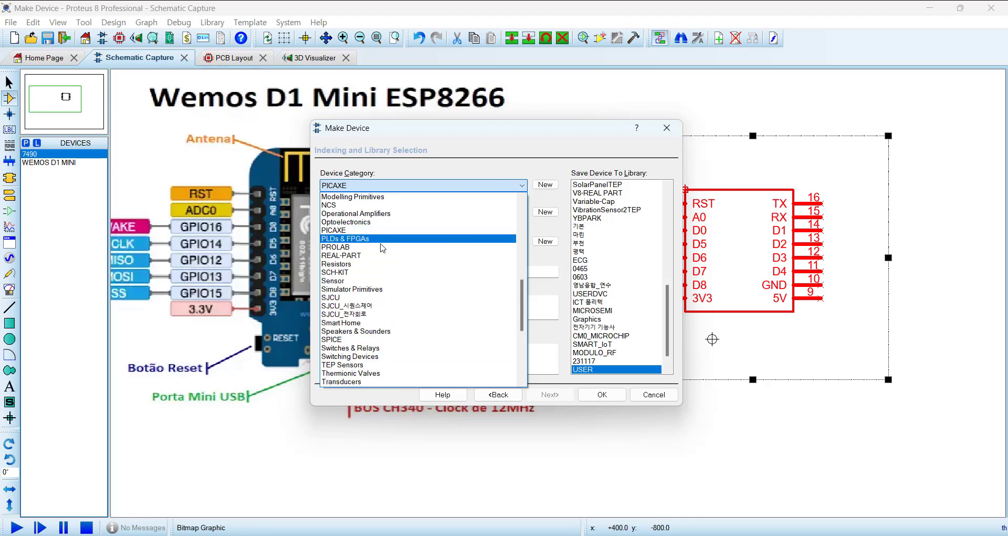
pyautogui.click(467, 152)
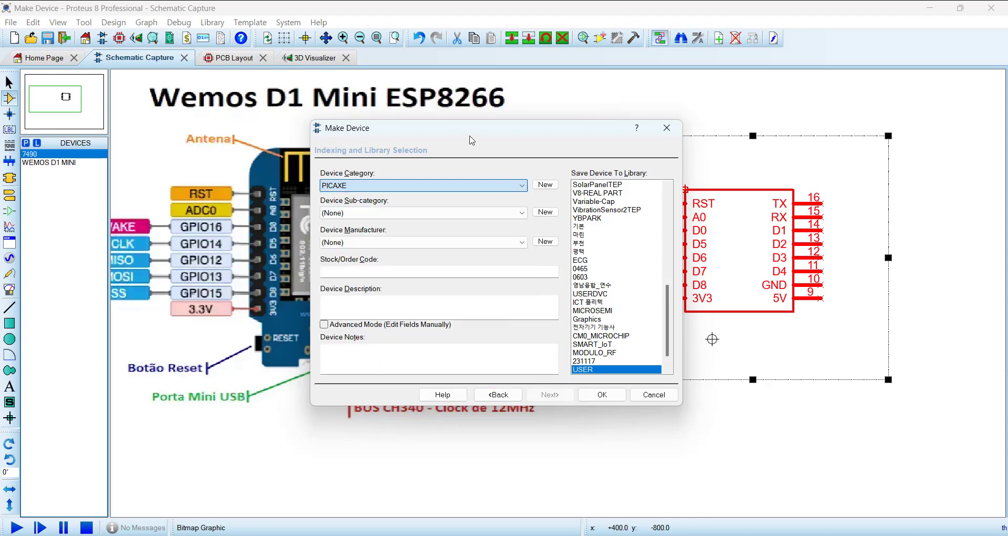
# Step: Create a new device category named ESP8266 for the device
pyautogui.click(546, 186)
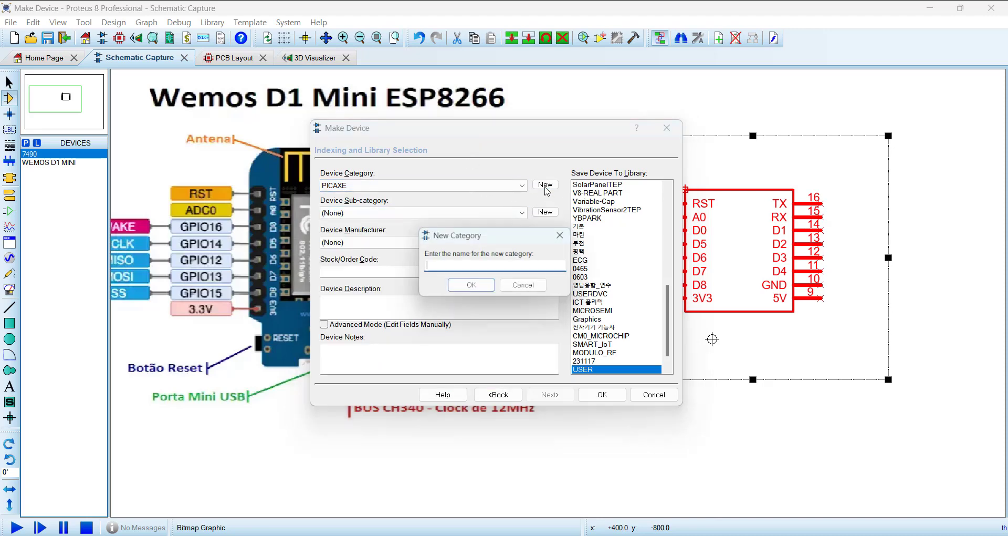
pyautogui.write('ESP8266')
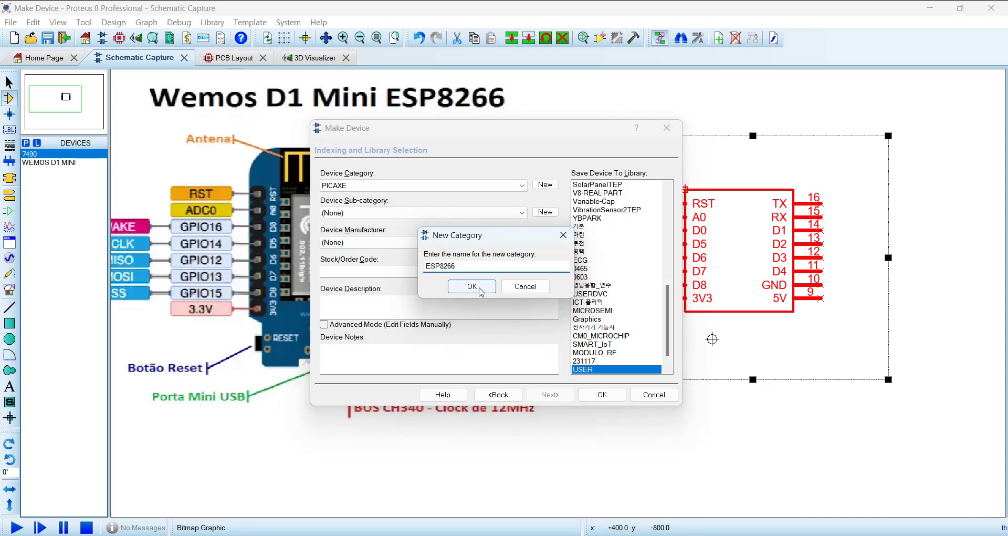
pyautogui.click(478, 288)
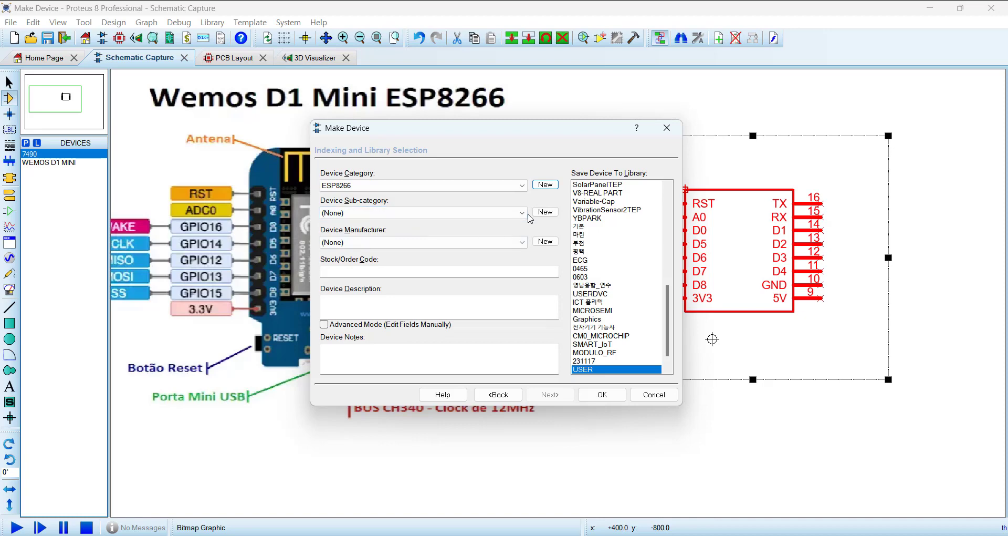
# Step: Leave the device sub-category at (None) and set the device manufacturer to PROTEUS KOREA
pyautogui.click(522, 213)
pyautogui.click(521, 214)
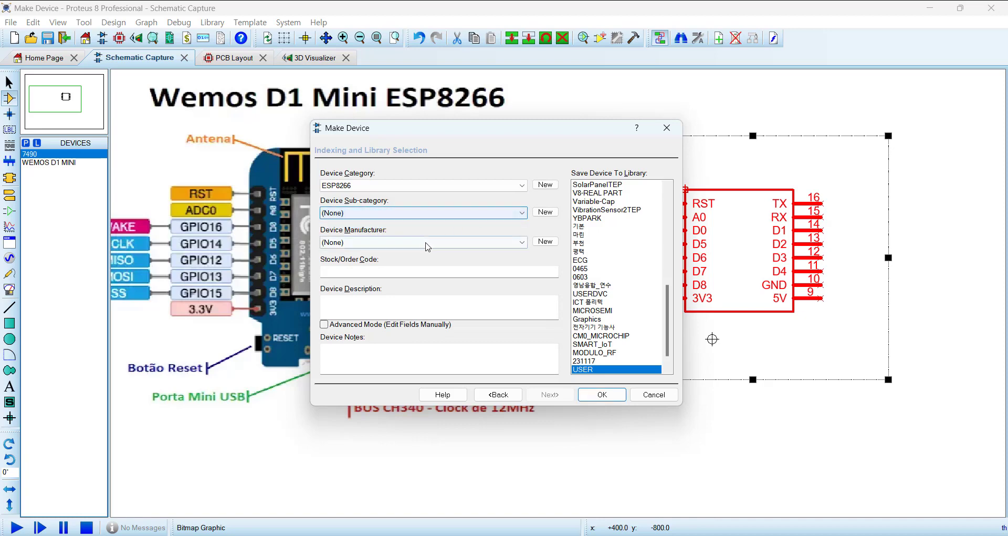
pyautogui.click(523, 243)
pyautogui.scroll(-6, 473, 299)
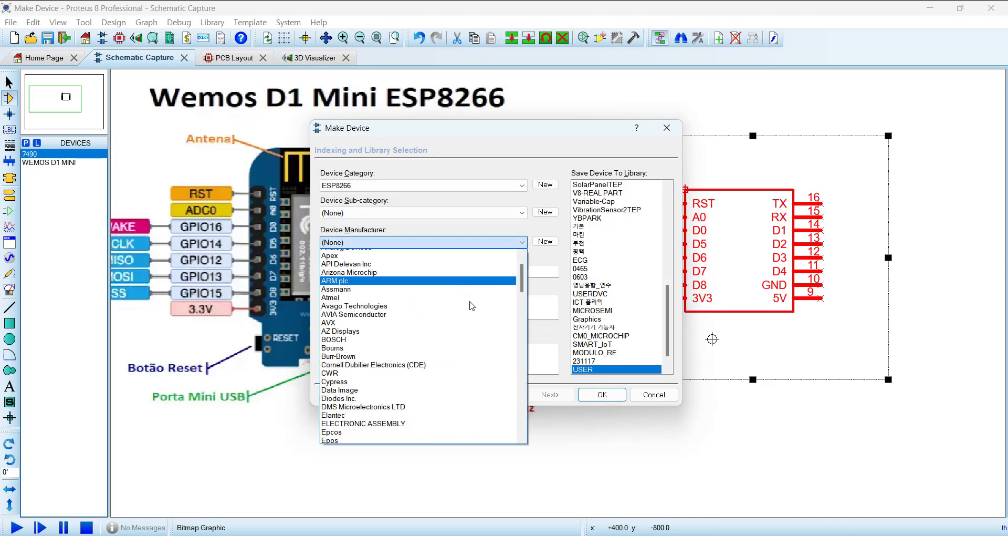
pyautogui.scroll(-10, 472, 305)
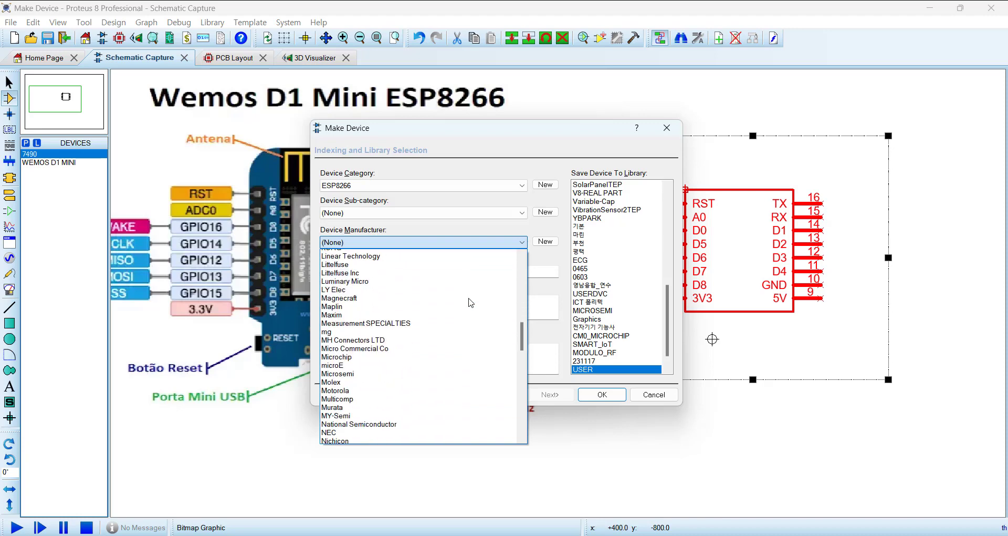
pyautogui.scroll(-2, 471, 303)
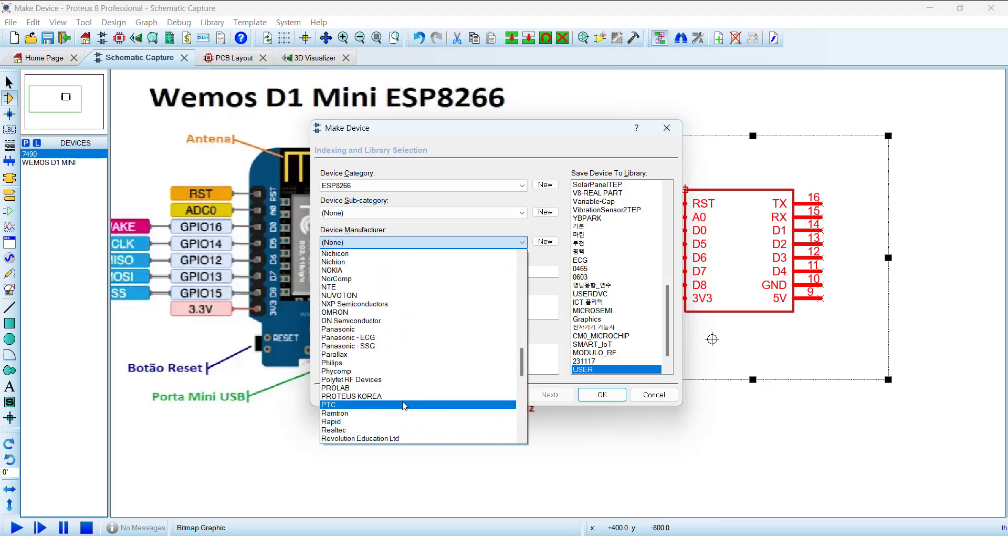
pyautogui.click(404, 402)
# Step: Enter the device description "WeMOS D1 MINI_0514" and save the device to the USER library
pyautogui.click(365, 311)
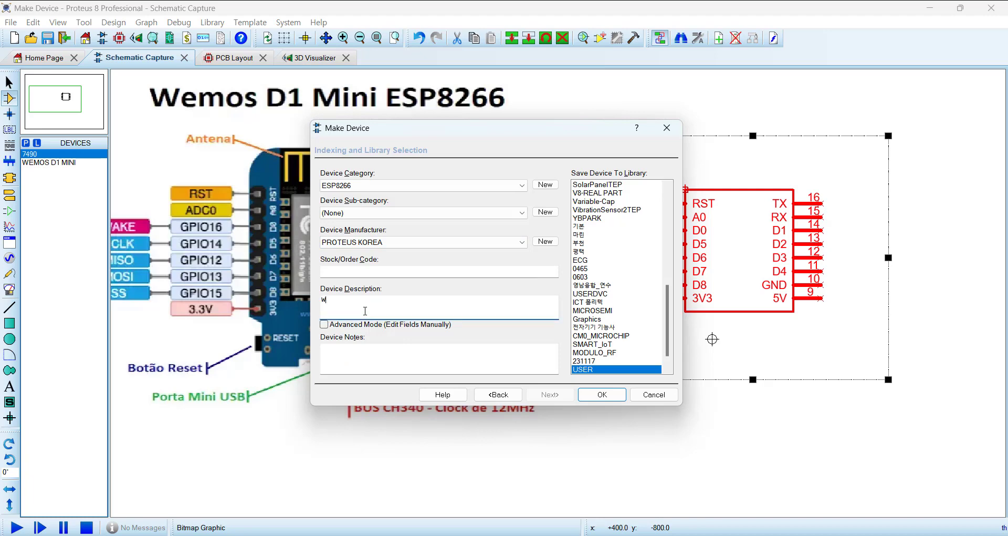
pyautogui.write('W')
pyautogui.press('BackSpace')
pyautogui.press('capslock')
pyautogui.write('w')
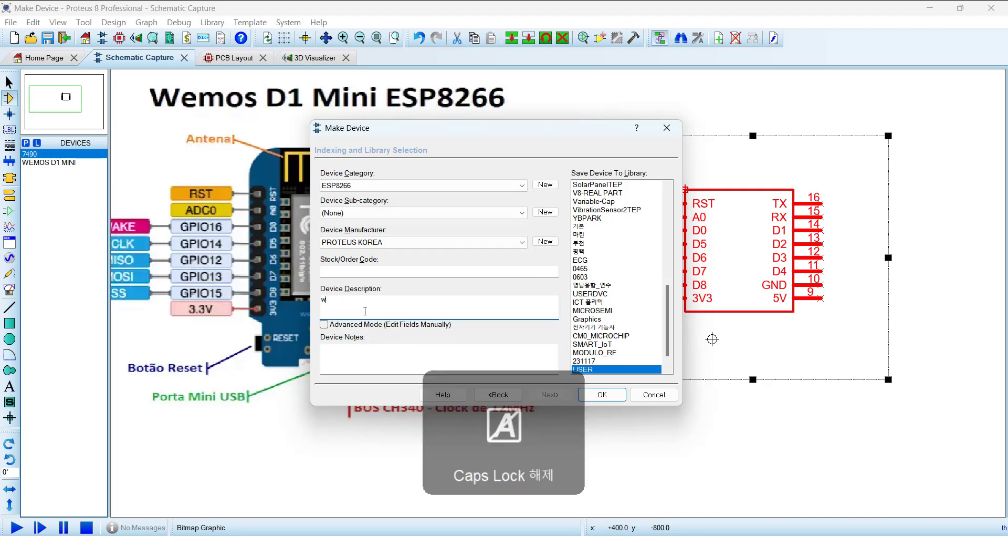
pyautogui.press('capslock')
pyautogui.press('BackSpace')
pyautogui.write('WE')
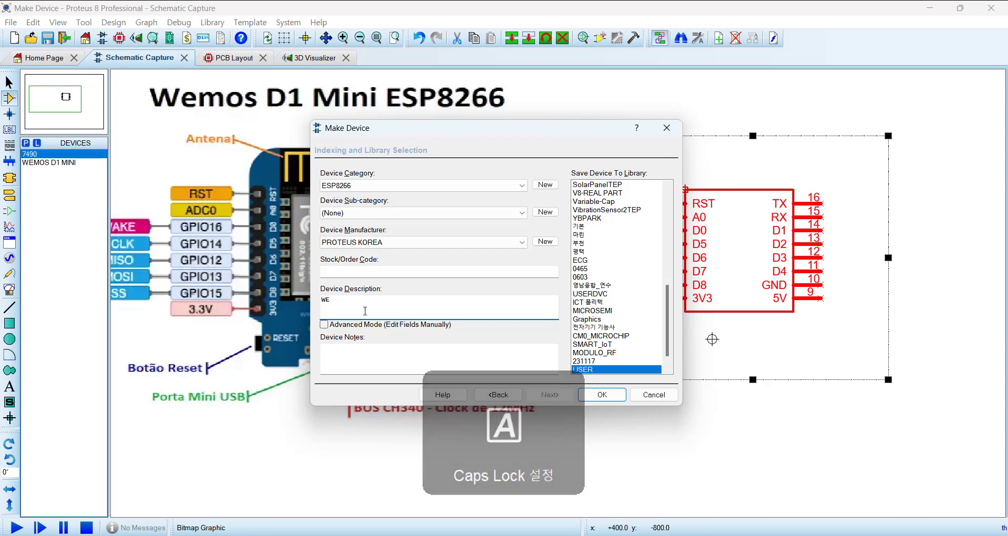
pyautogui.press('BackSpace')
pyautogui.press('BackSpace')
pyautogui.press('capslock')
pyautogui.write('wemos')
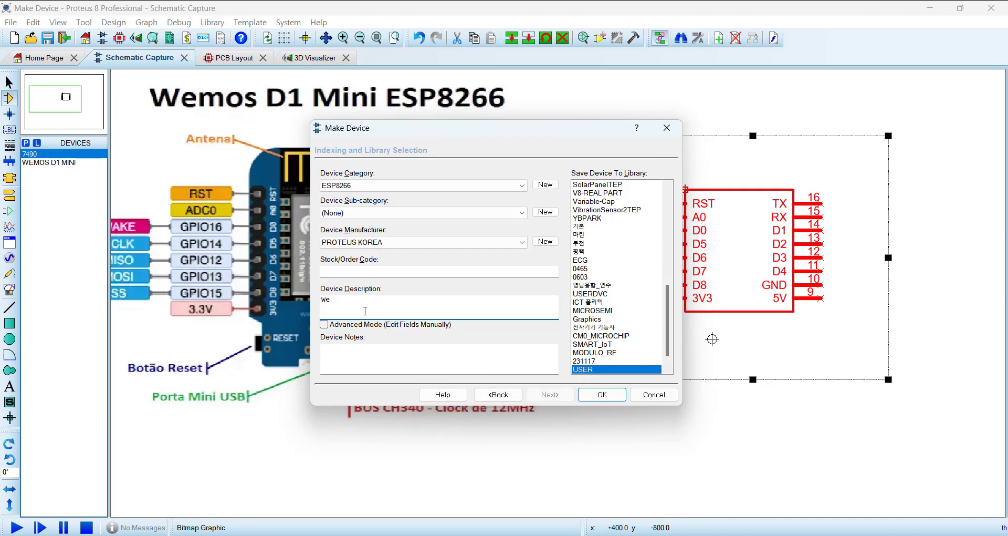
pyautogui.press('capslock')
pyautogui.write('mos')
pyautogui.click(602, 394)
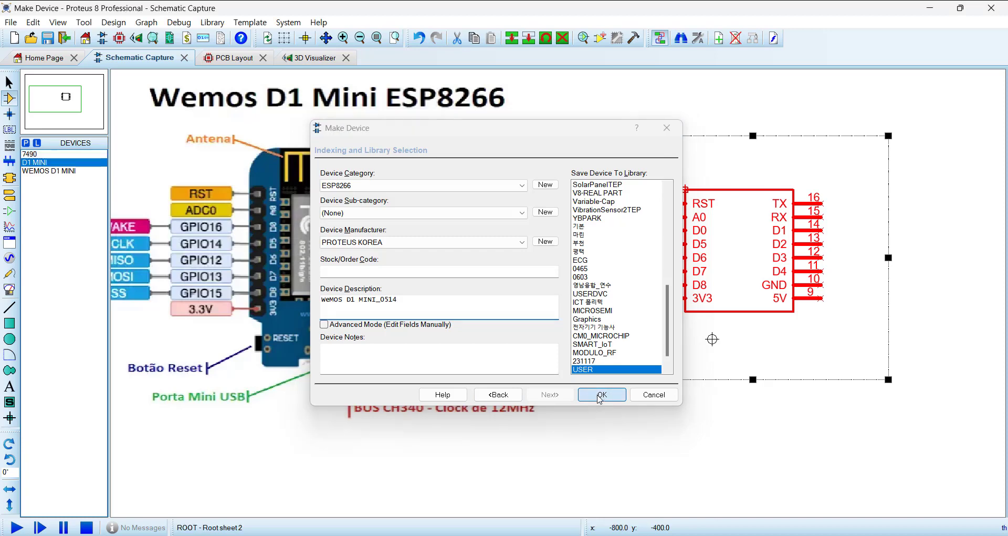
# Step: Place a D1 MINI component on the empty part of the sheet to the right of the original symbol
pyautogui.scroll(-1, 544, 385)
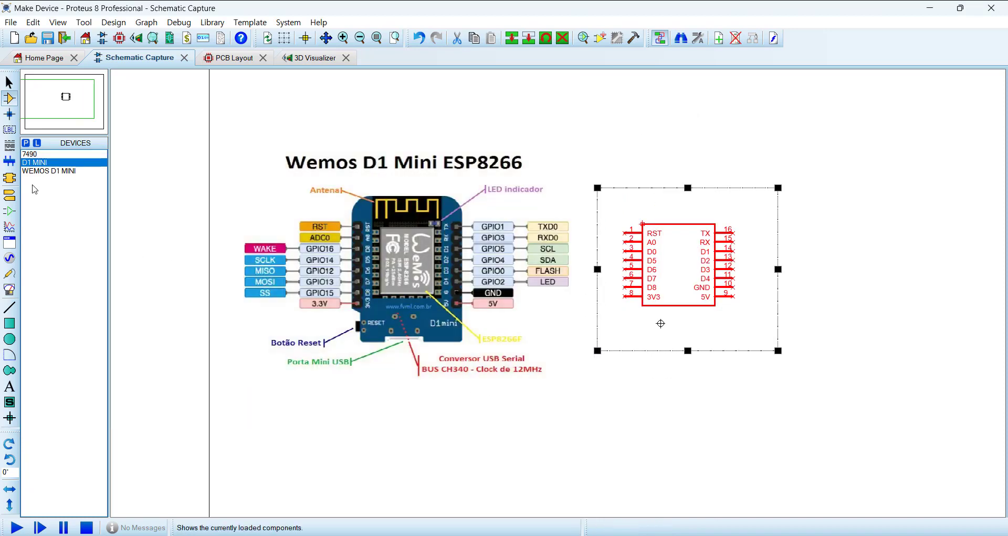
pyautogui.click(45, 163)
pyautogui.scroll(-1, 653, 389)
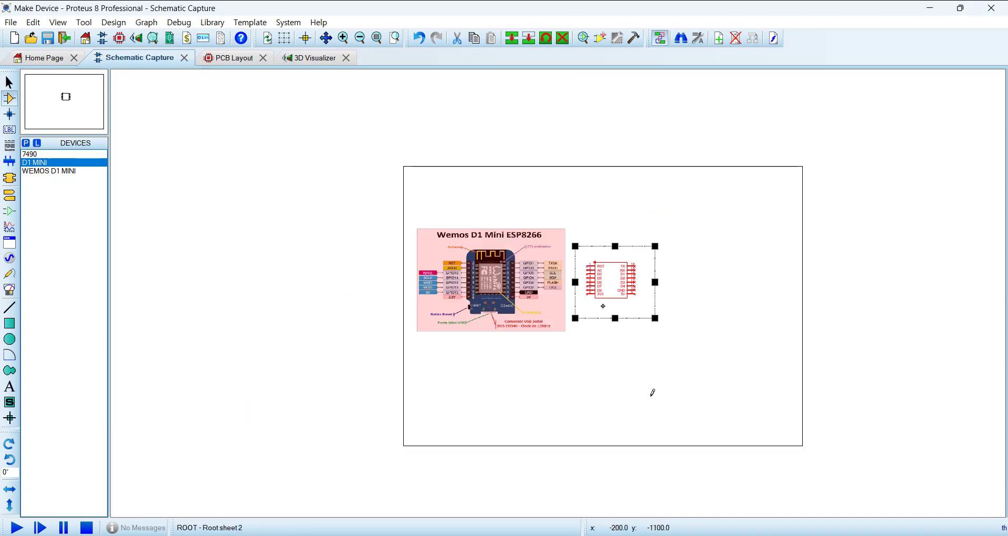
pyautogui.click(728, 286)
pyautogui.scroll(4, 760, 310)
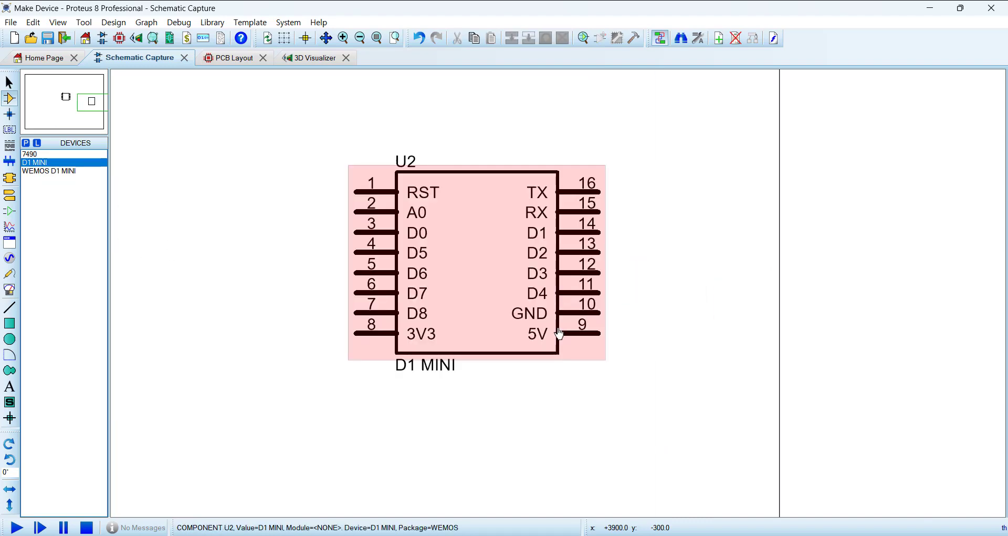
pyautogui.scroll(-3, 558, 332)
pyautogui.scroll(2, 418, 292)
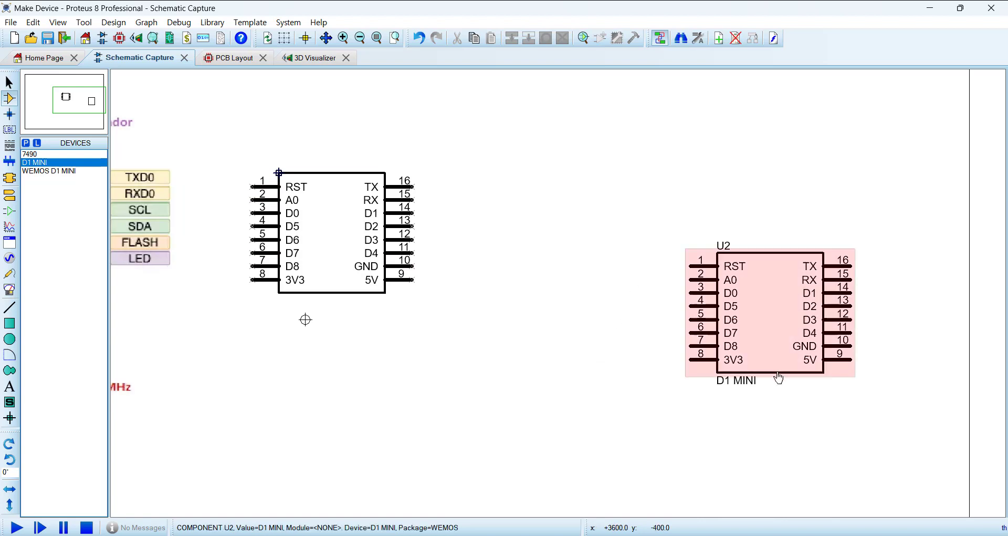
# Step: Move the original symbol's body and pins up and away from the origin marker and back to just above it
pyautogui.moveTo(213, 133); pyautogui.dragTo(491, 332)
pyautogui.moveTo(364, 301); pyautogui.dragTo(444, 235)
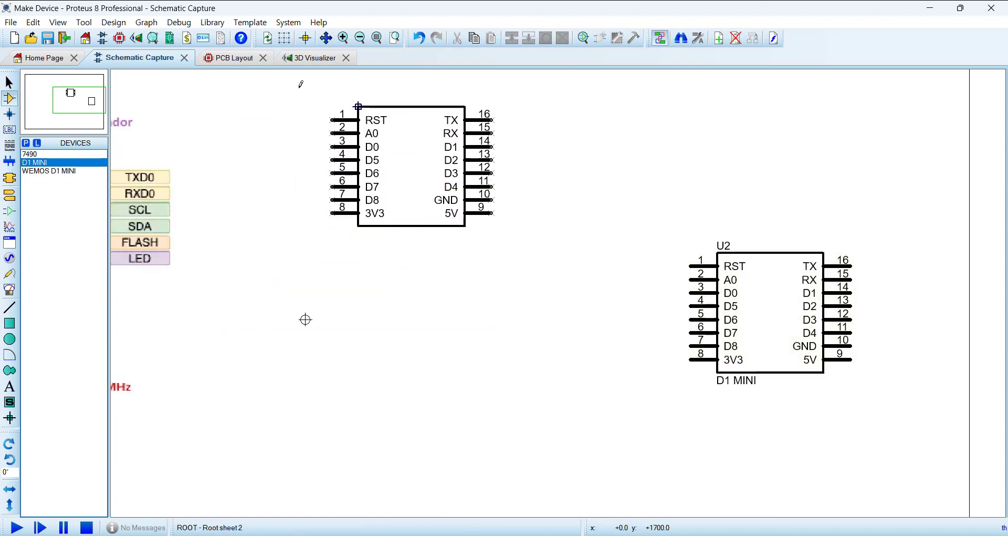
pyautogui.moveTo(305, 90); pyautogui.dragTo(589, 299)
pyautogui.moveTo(516, 239); pyautogui.dragTo(450, 318)
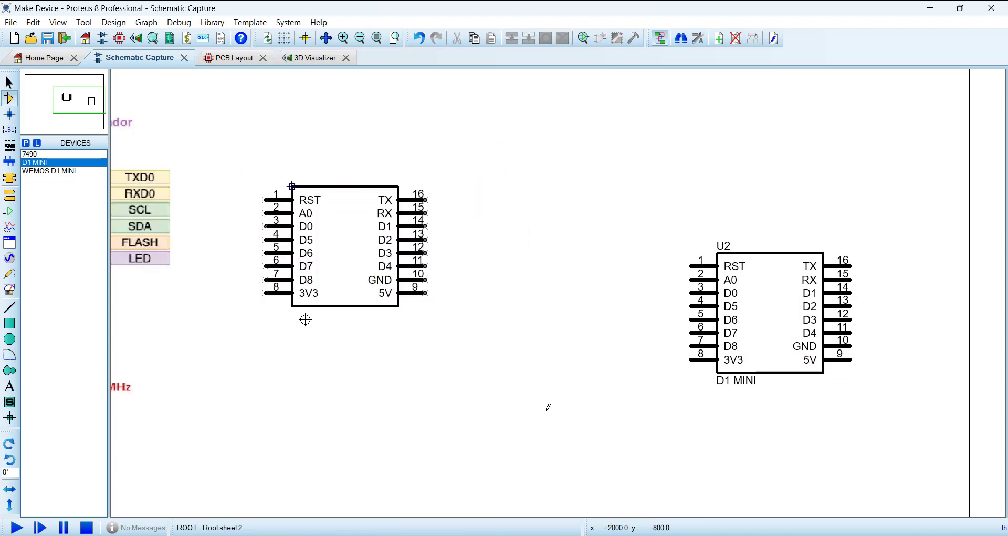
# Step: Delete the original symbol's body and pins, and move the D1 MINI component to just above and right of the origin marker
pyautogui.moveTo(213, 134); pyautogui.dragTo(484, 355)
pyautogui.press('Delete')
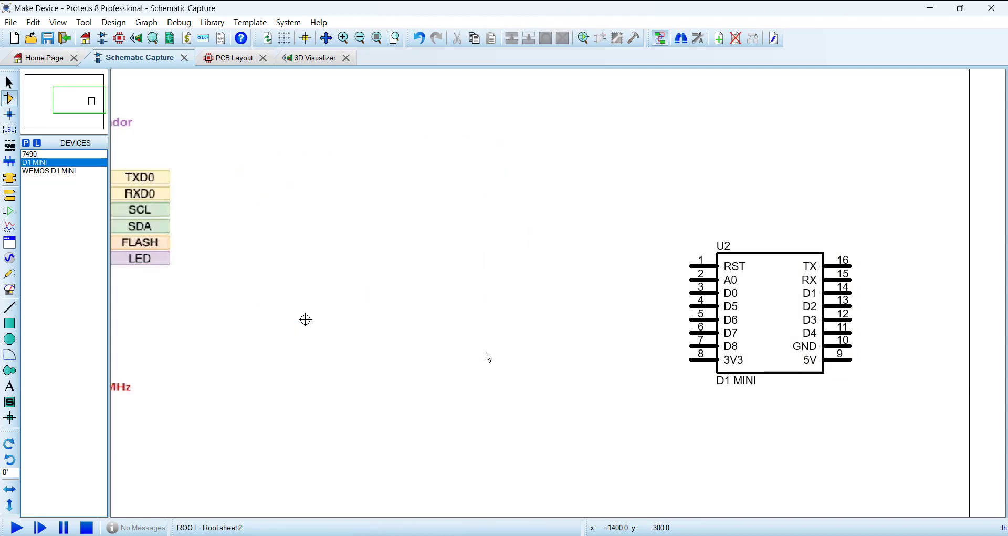
pyautogui.moveTo(757, 317); pyautogui.dragTo(437, 220)
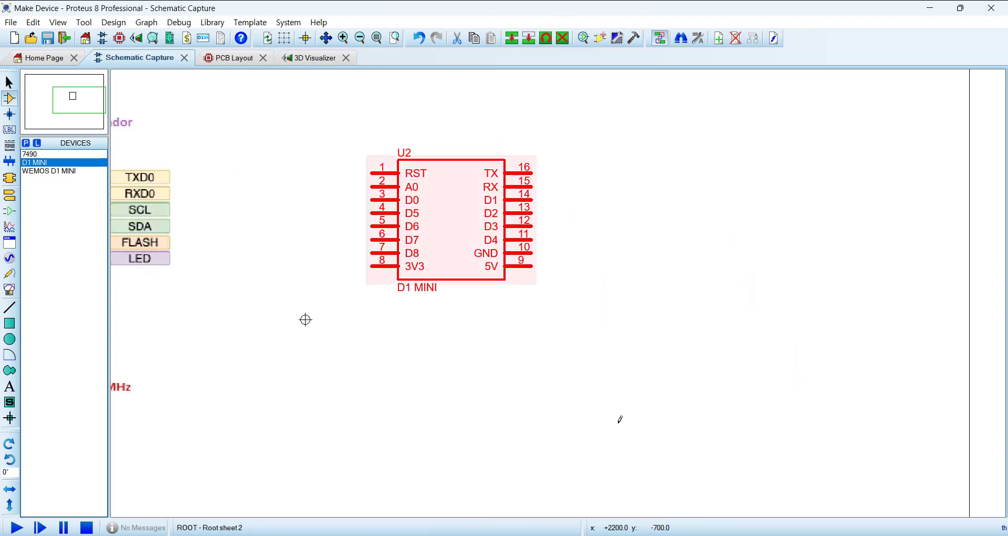
# Step: Delete the Wemos D1 Mini ESP8266 pinout picture from the second schematic sheet
pyautogui.scroll(-2, 583, 368)
pyautogui.scroll(2, 471, 263)
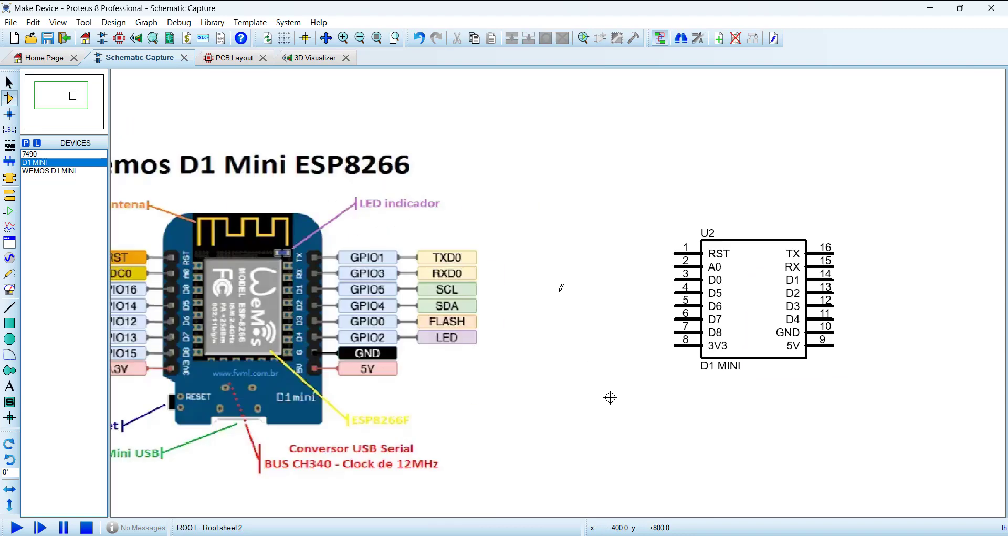
pyautogui.scroll(-2, 561, 288)
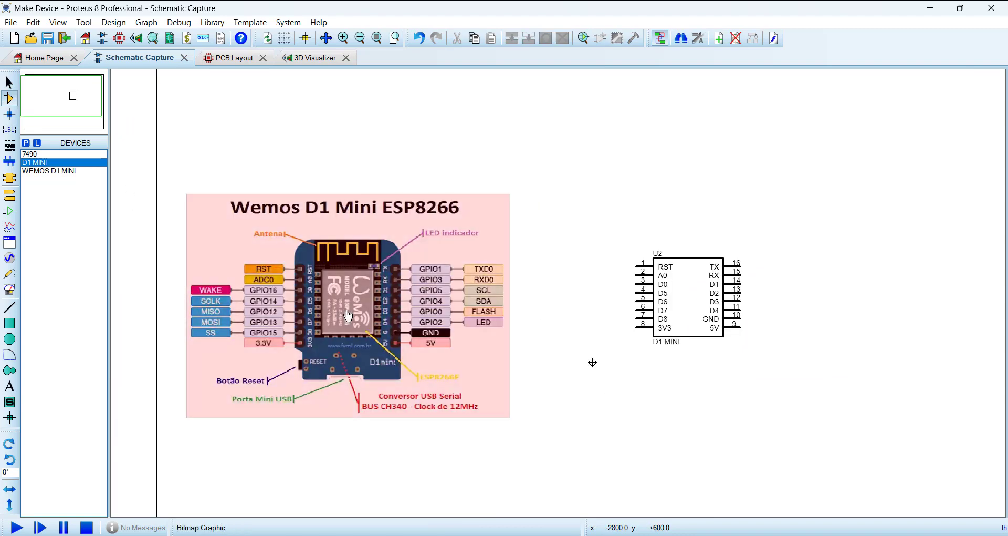
pyautogui.click(348, 314)
pyautogui.press('Delete')
# Step: Move the D1 MINI component to the upper-left part of the sheet, away from the origin marker
pyautogui.moveTo(479, 161); pyautogui.dragTo(837, 414)
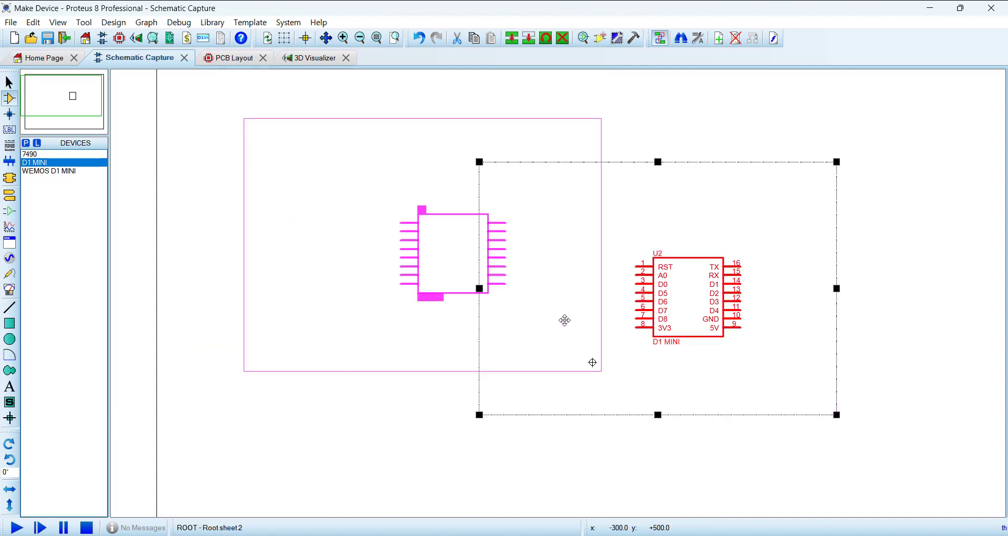
pyautogui.moveTo(565, 320); pyautogui.dragTo(556, 320)
pyautogui.click(826, 389)
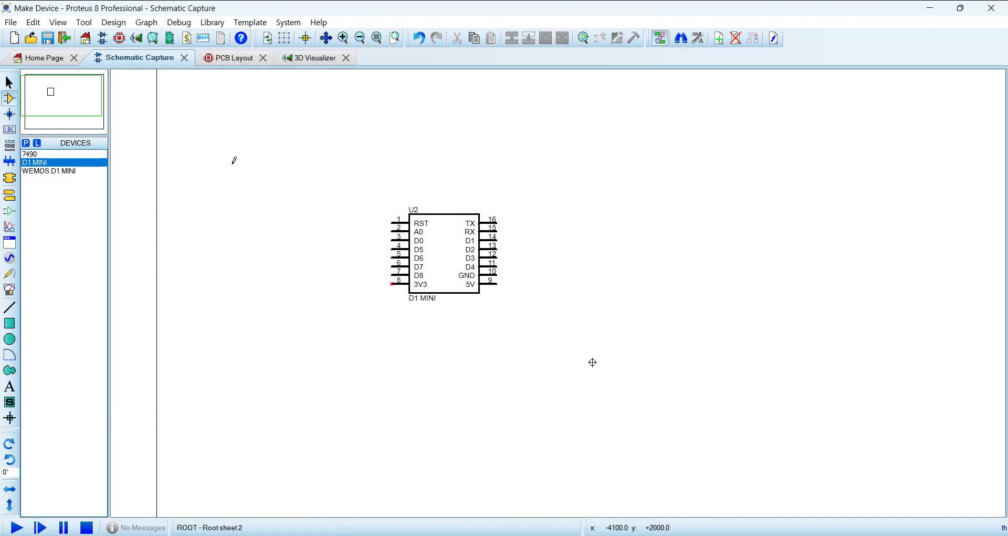
# Step: Delete the Wemos footprint and the yellow board outline around it from the PCB layout
pyautogui.click(229, 60)
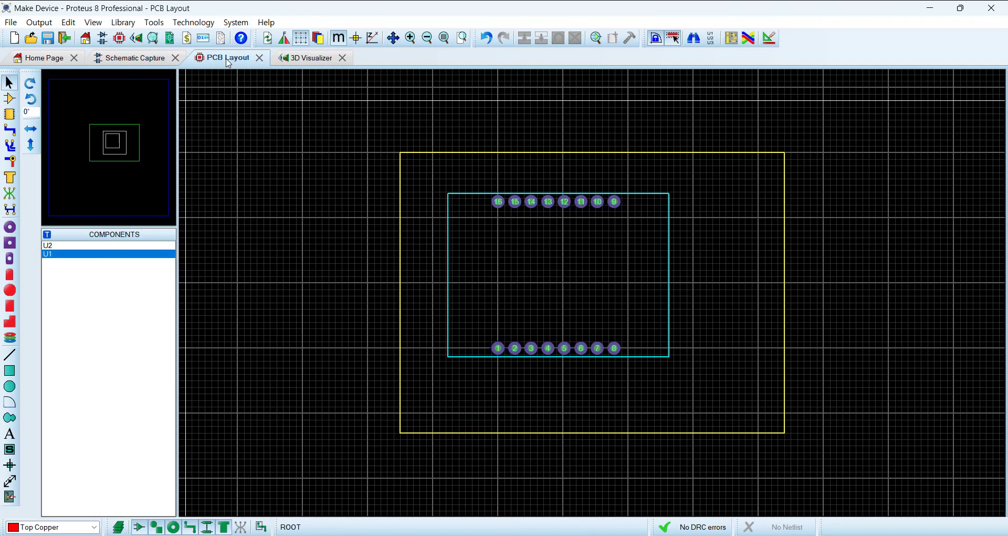
pyautogui.scroll(-1, 421, 275)
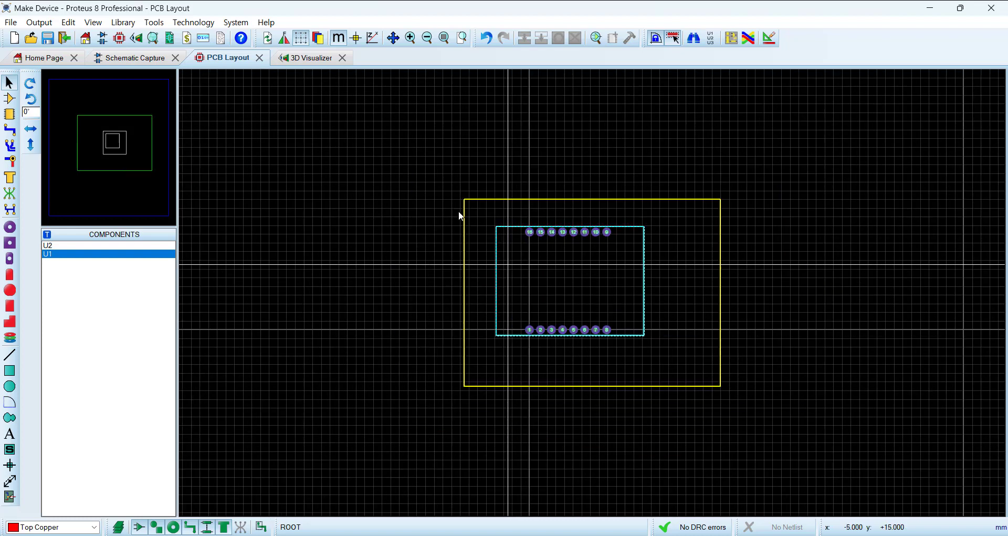
pyautogui.moveTo(399, 134); pyautogui.dragTo(799, 439)
pyautogui.press('Delete')
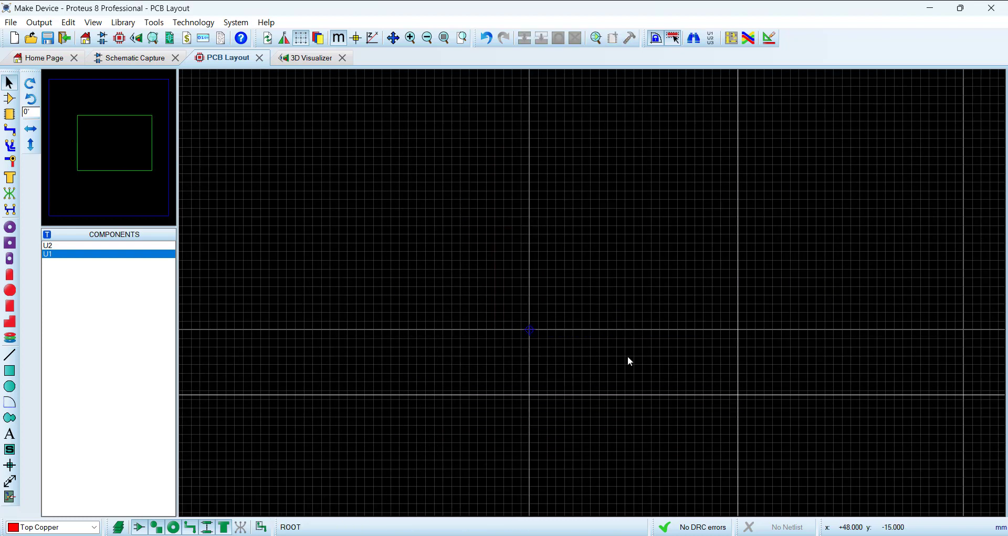
# Step: Delete the WEMOS D1 MINI component U1 from the first schematic sheet and return to the second sheet
pyautogui.click(10, 100)
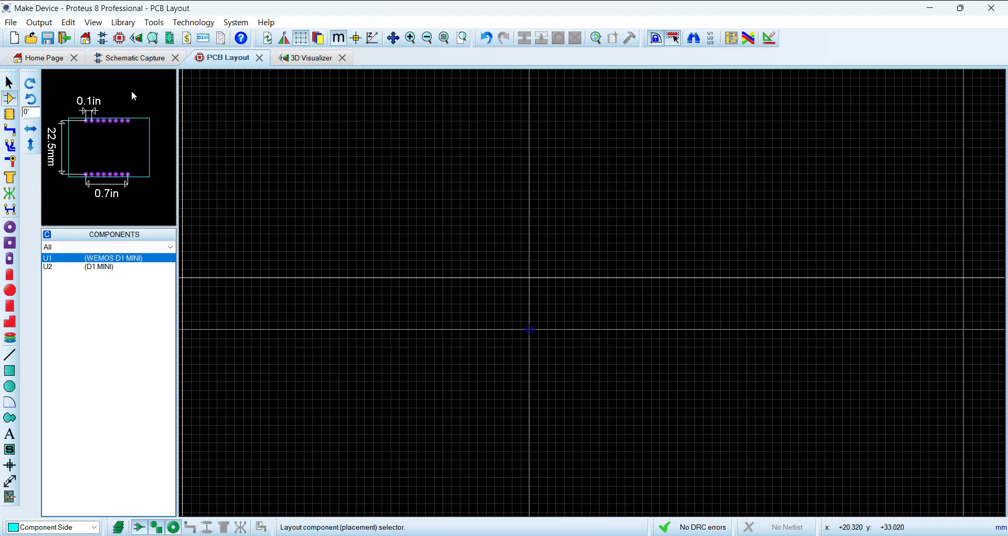
pyautogui.click(129, 58)
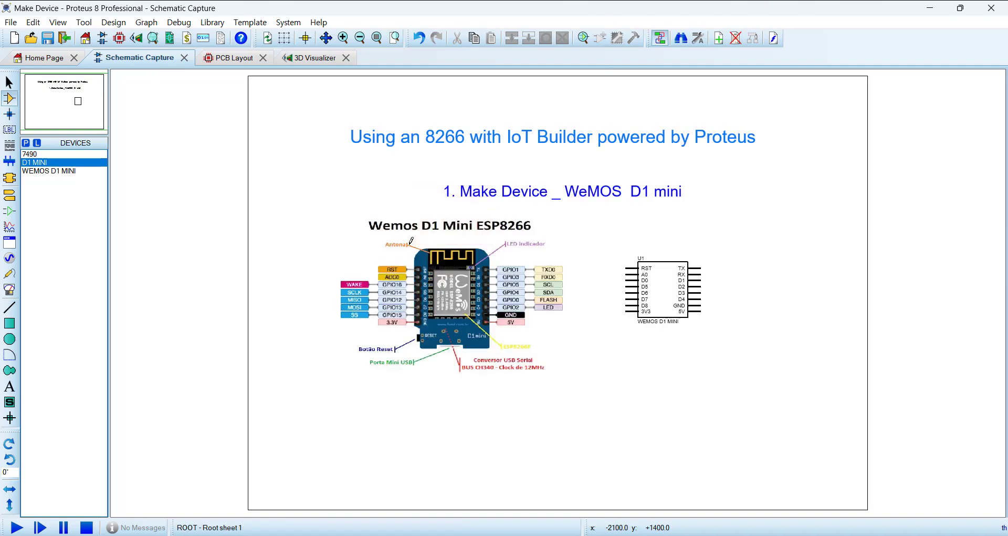
pyautogui.rightClick(665, 292)
pyautogui.click(709, 124)
pyautogui.press('pagedown')
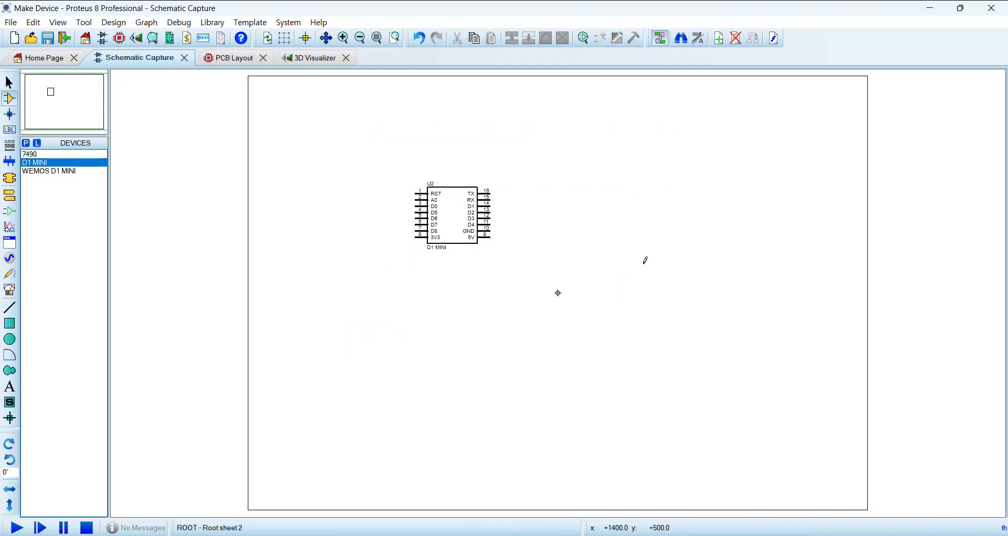
# Step: Place component U2 (D1 MINI) on the PCB layout with pin 1 at the origin
pyautogui.click(235, 62)
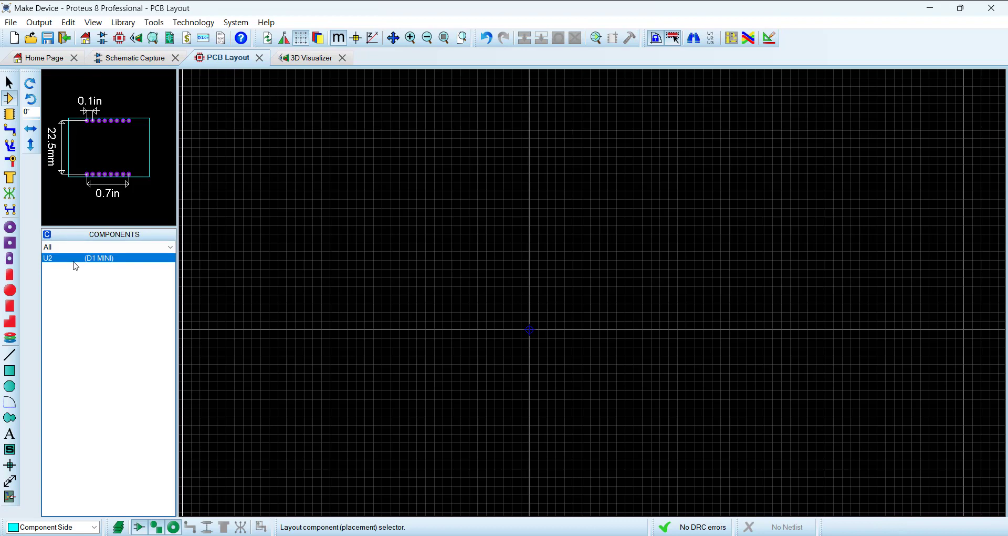
pyautogui.click(126, 57)
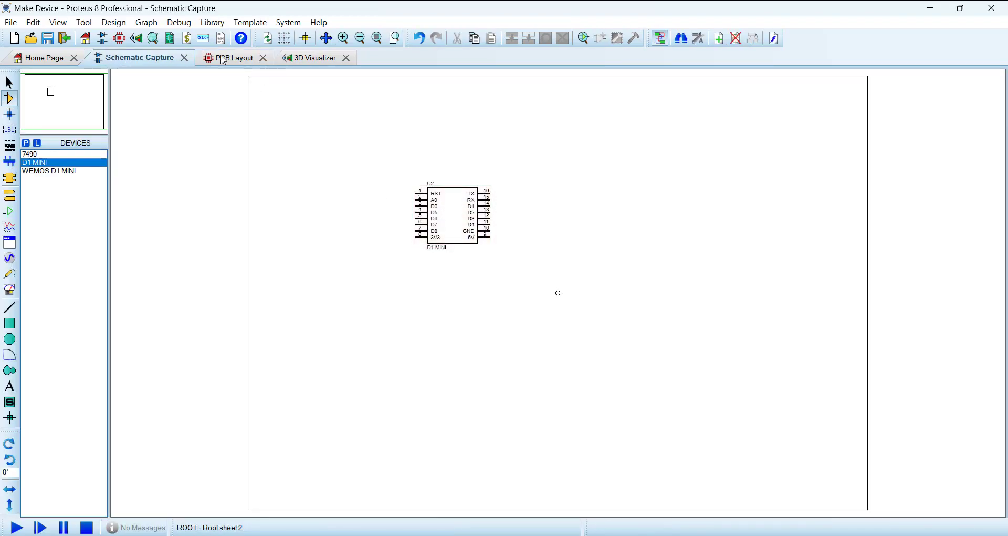
pyautogui.click(227, 58)
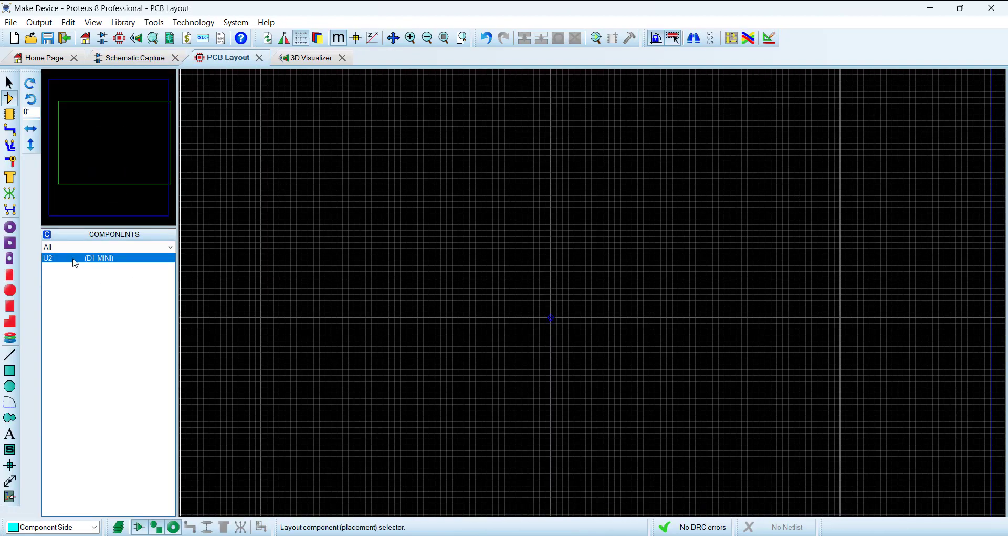
pyautogui.click(73, 259)
pyautogui.click(552, 321)
pyautogui.scroll(3, 555, 317)
pyautogui.click(572, 321)
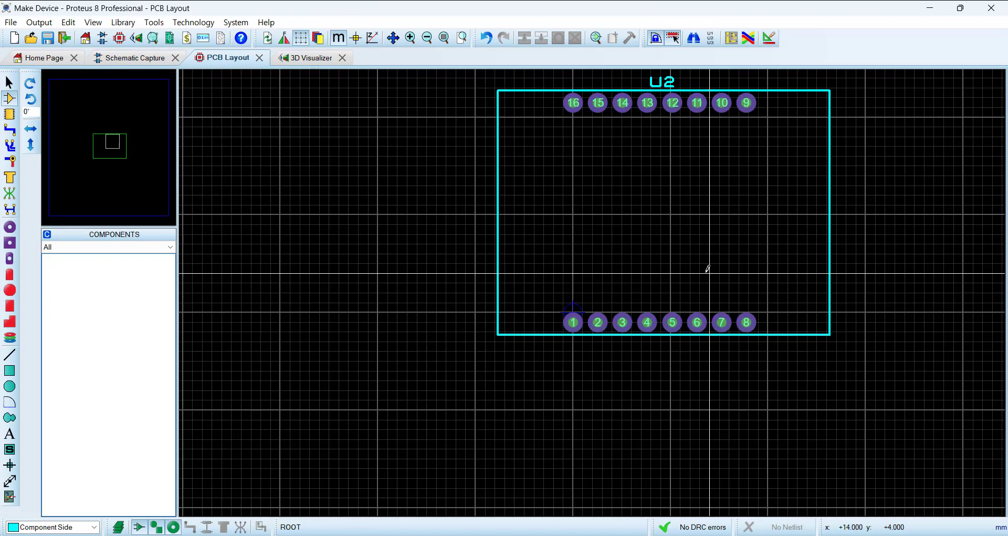
# Step: Compare the D1 MINI schematic symbol's pins with the PCB footprint, then delete the U2 footprint from the layout
pyautogui.click(133, 58)
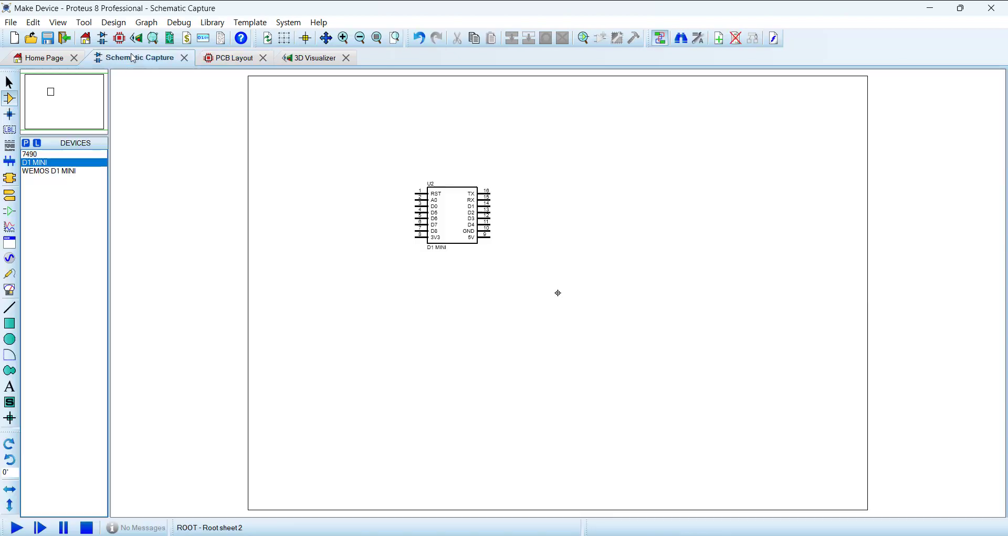
pyautogui.scroll(3, 452, 220)
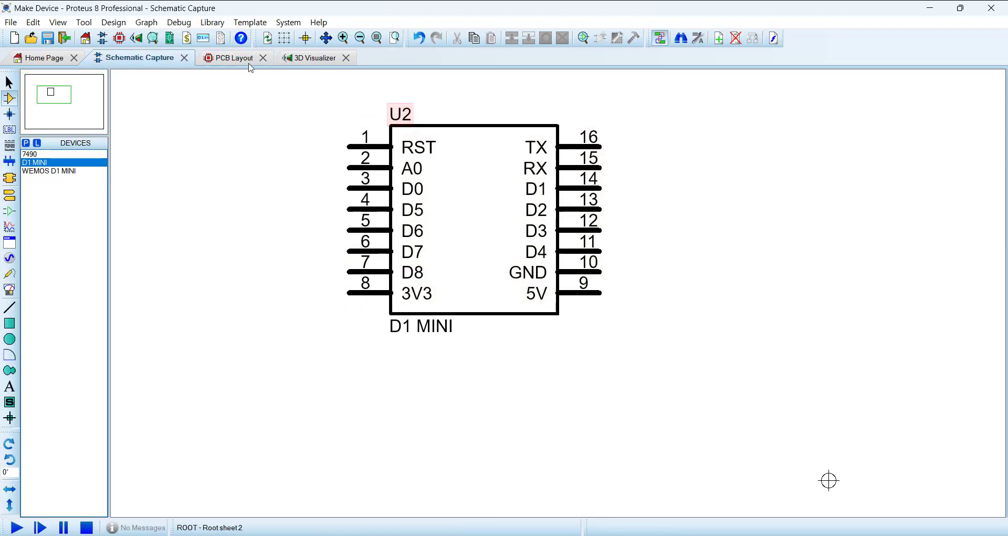
pyautogui.click(231, 58)
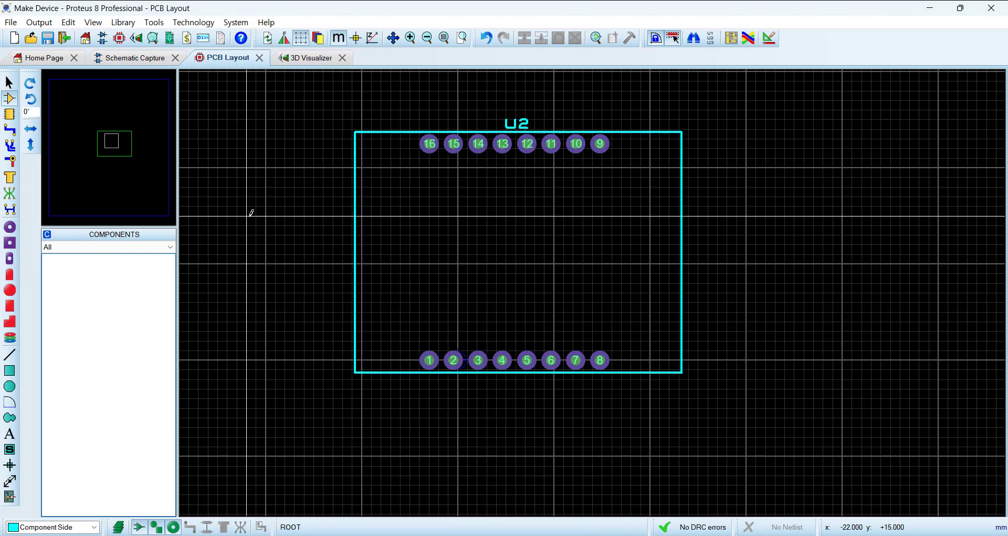
pyautogui.rightClick(431, 144)
pyautogui.click(484, 205)
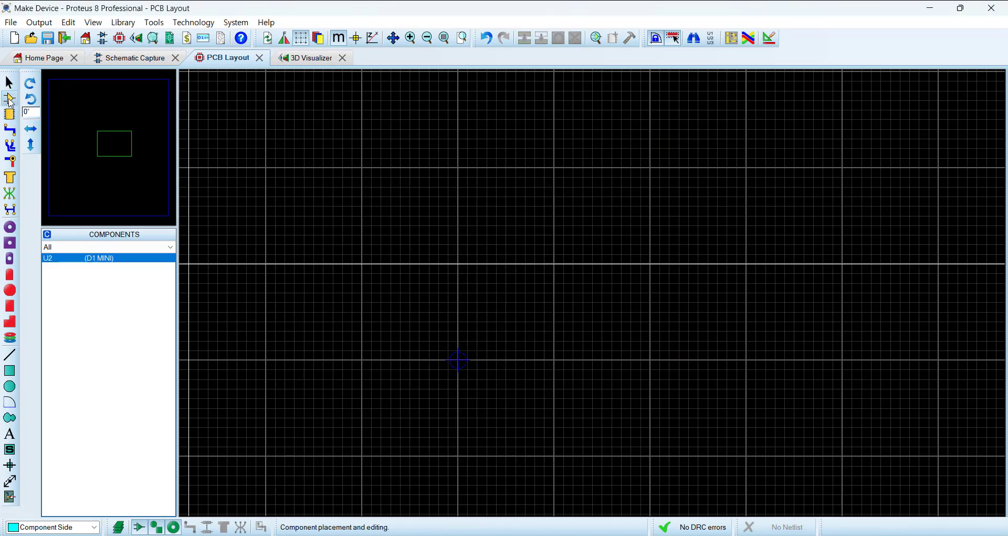
# Step: Switch the PCB layout to package placement with the WEMOS package selected
pyautogui.click(10, 116)
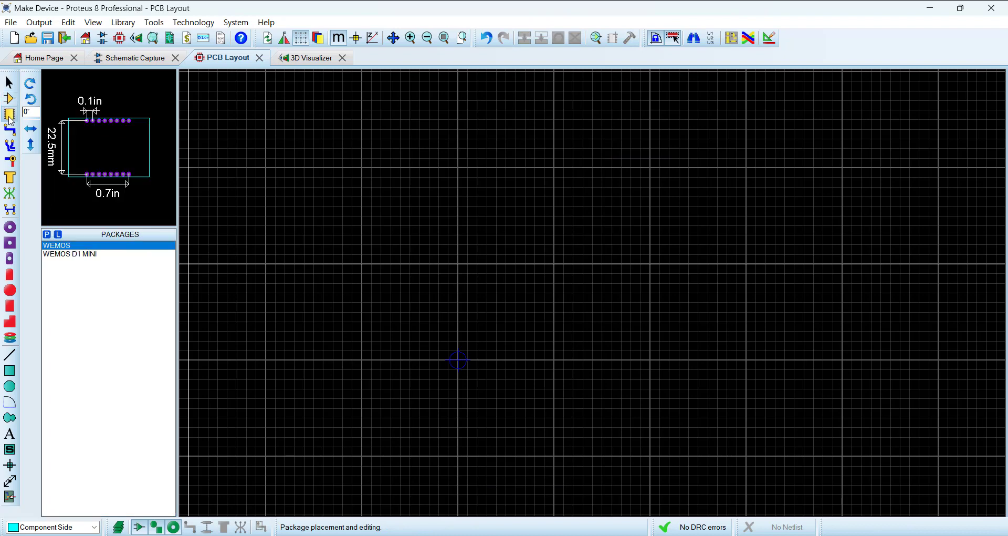
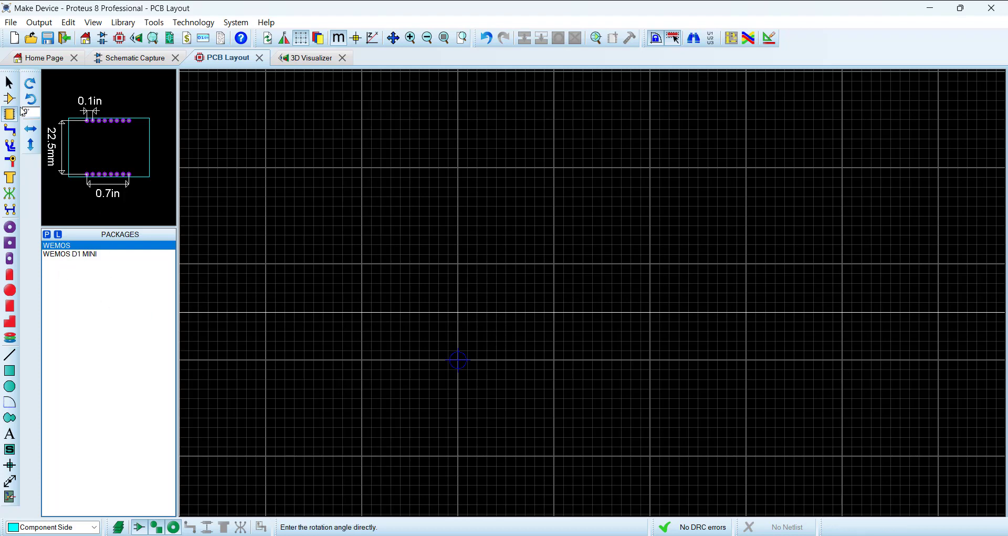
# Step: Return to the D1 MINI schematic and close the Make Device project without saving the changes
pyautogui.click(11, 100)
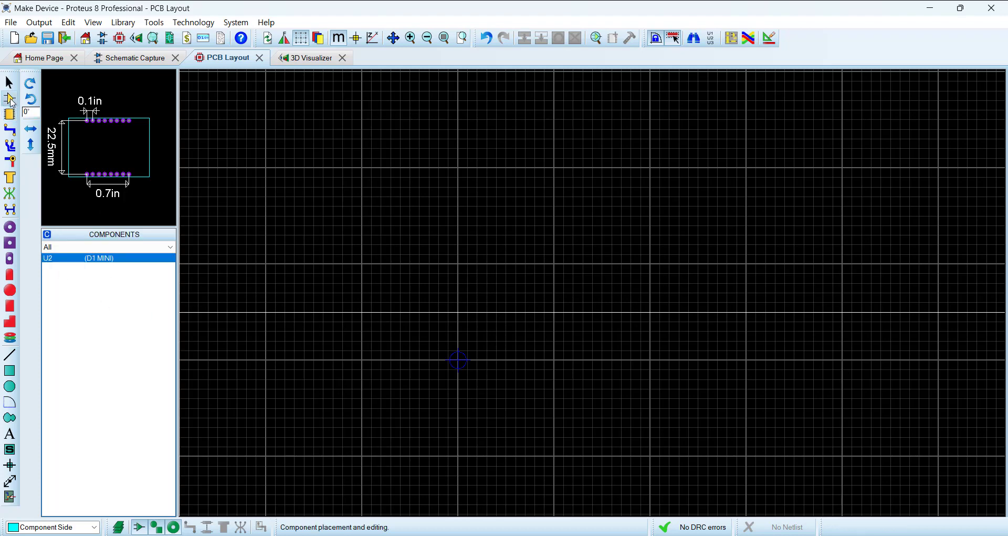
pyautogui.click(132, 59)
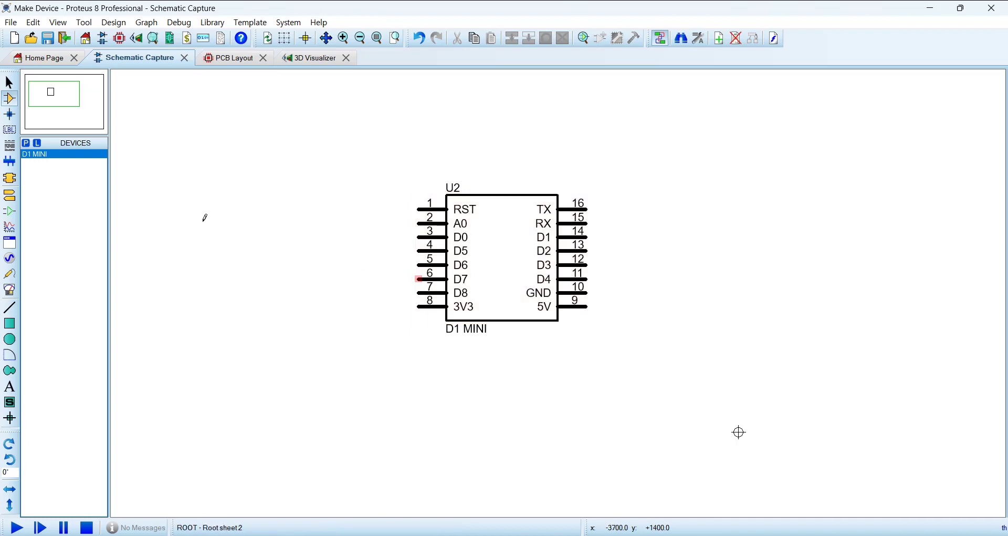
pyautogui.click(12, 25)
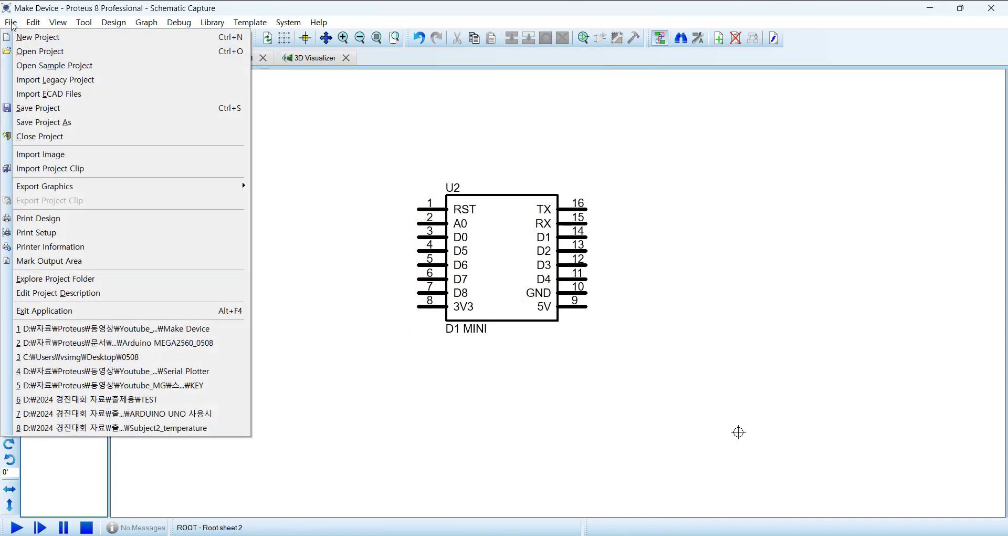
pyautogui.click(42, 138)
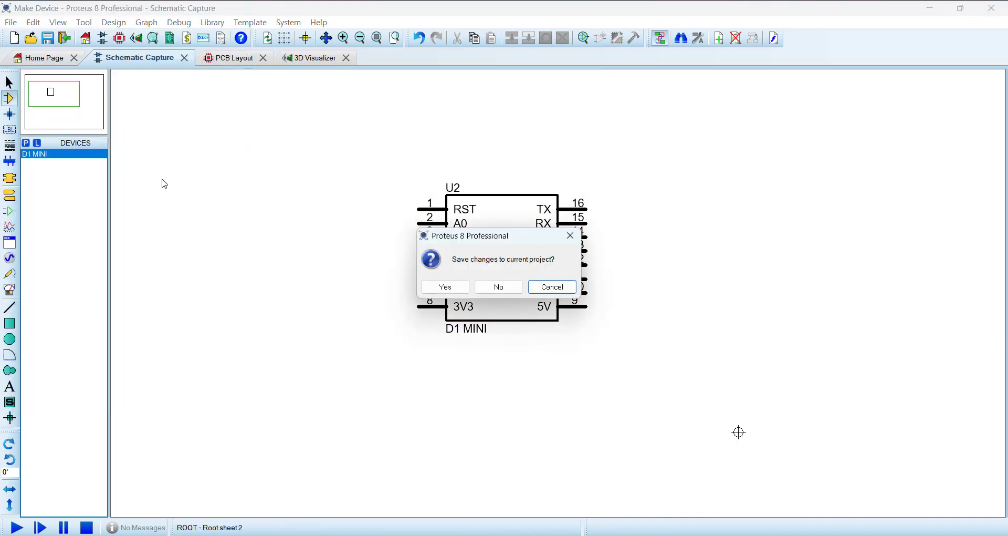
pyautogui.click(503, 288)
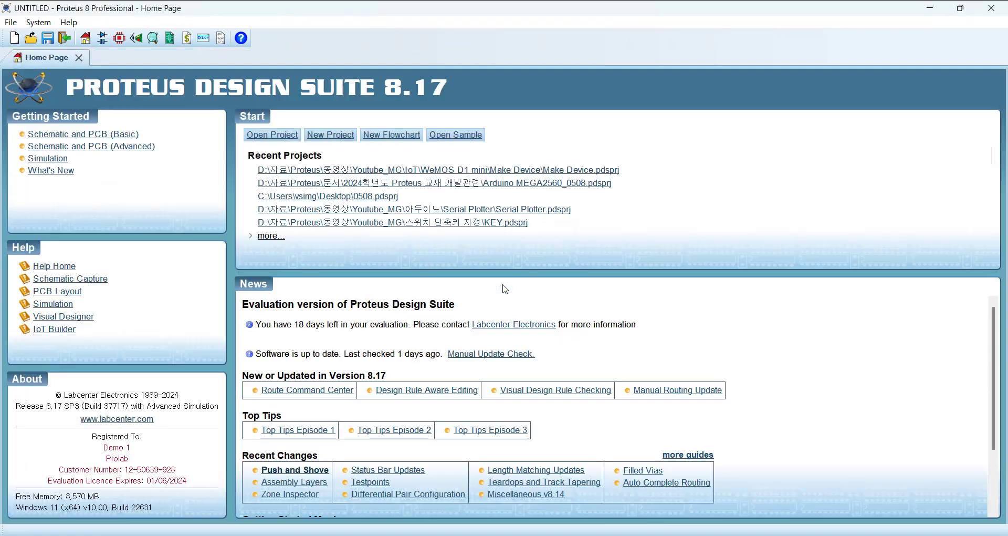
# Step: Start a new project named 0514 with a schematic based on the DEFAULT design template
pyautogui.click(332, 135)
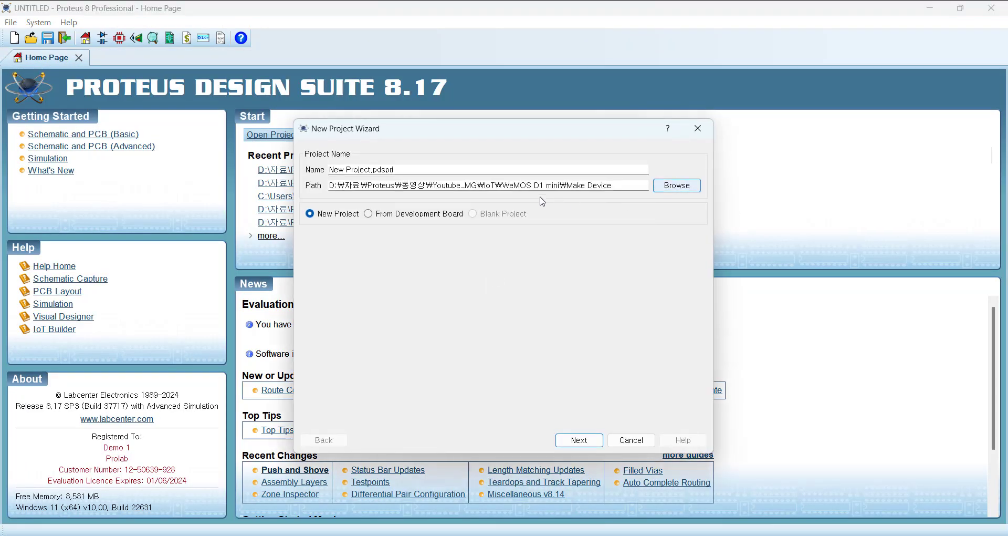
pyautogui.moveTo(405, 169); pyautogui.dragTo(194, 146)
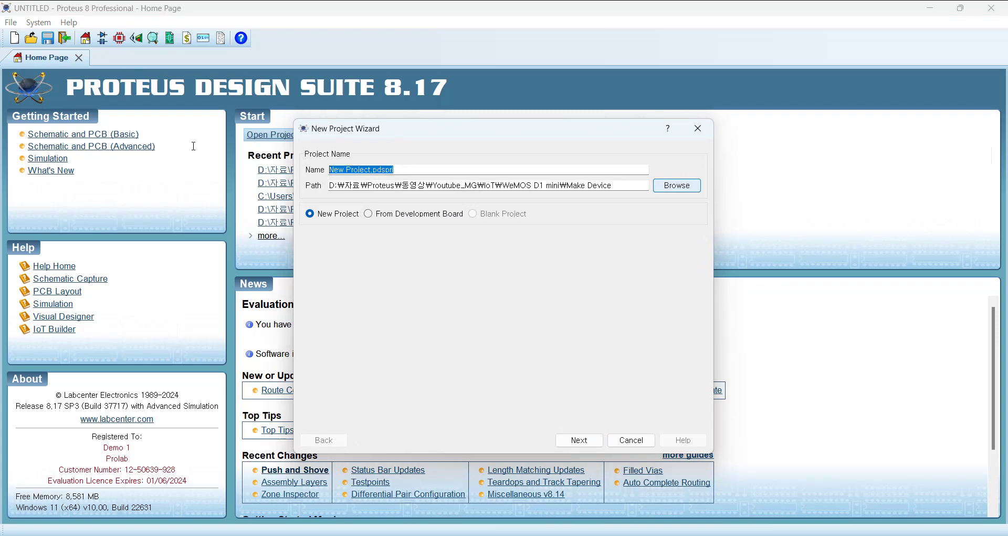
pyautogui.write('0514')
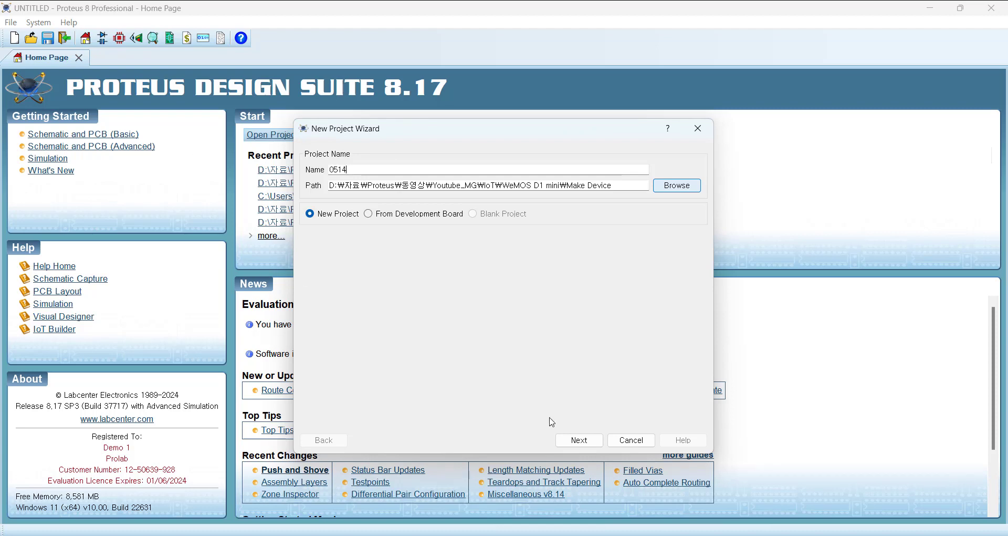
pyautogui.click(580, 440)
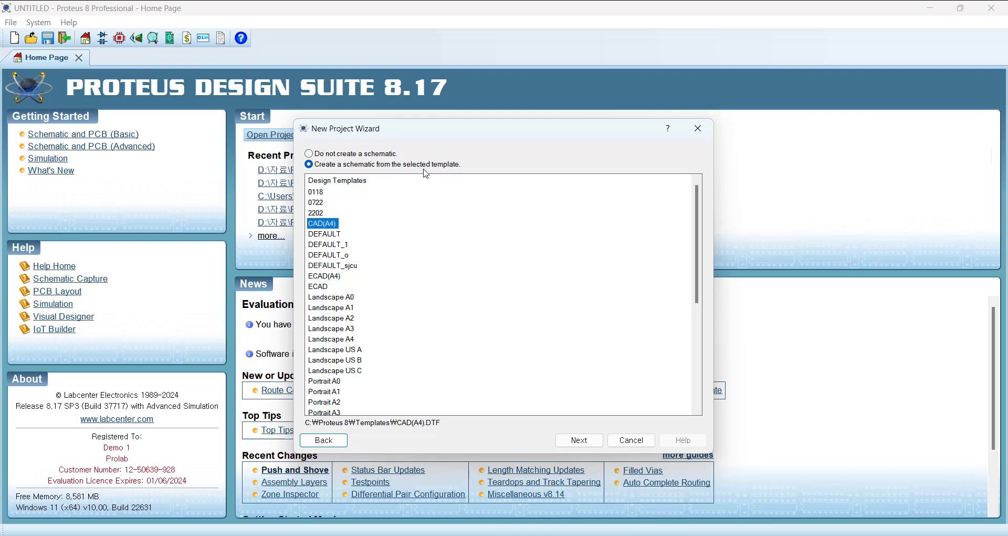
pyautogui.click(327, 234)
pyautogui.click(584, 445)
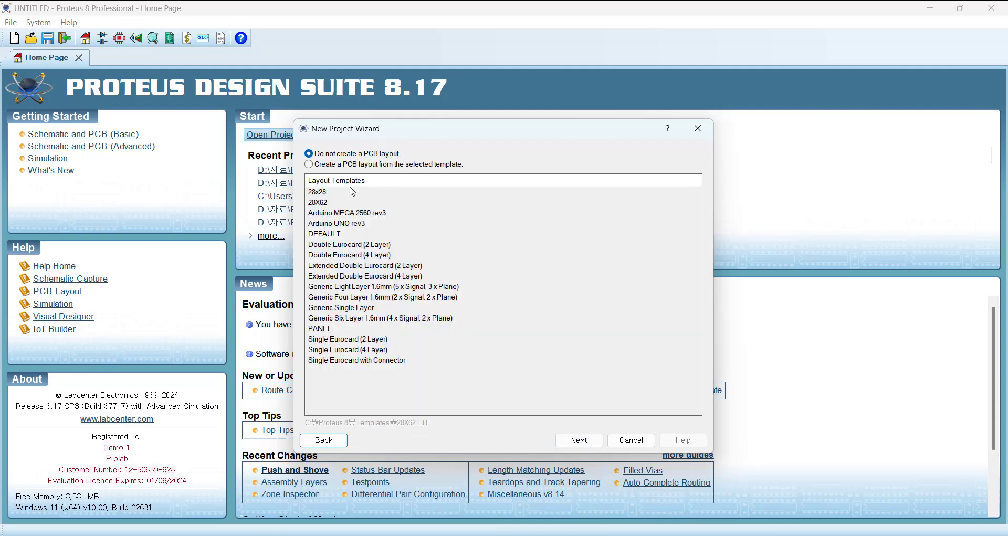
# Step: Add a PCB layout from the Arduino MEGA 2560 rev3 template, accepting its layer stackup and drill settings
pyautogui.click(310, 166)
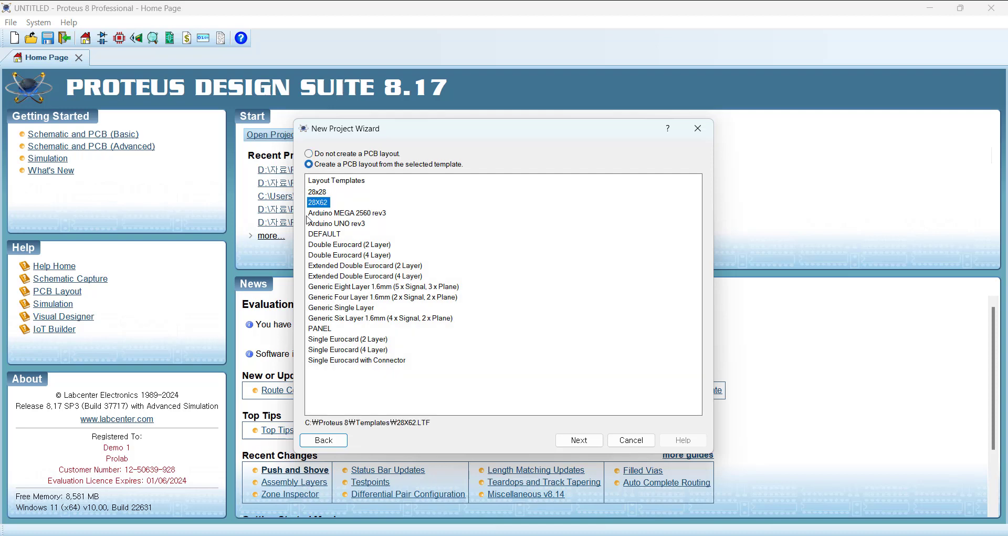
pyautogui.click(370, 213)
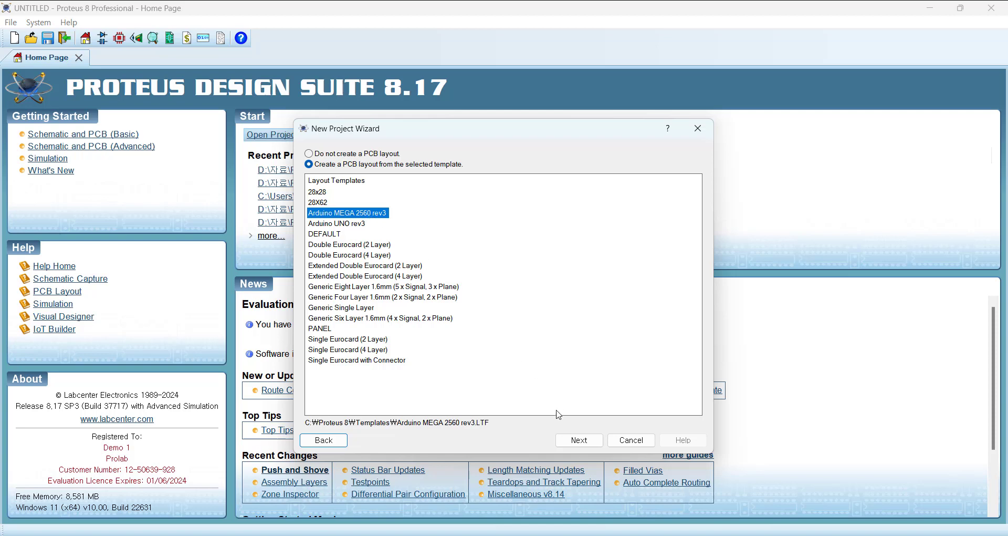
pyautogui.click(579, 440)
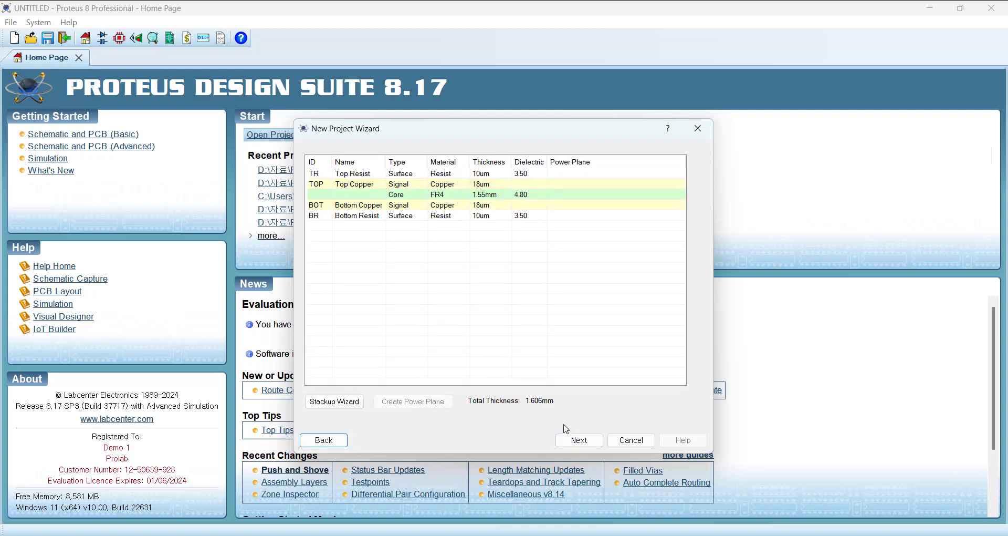
pyautogui.click(580, 441)
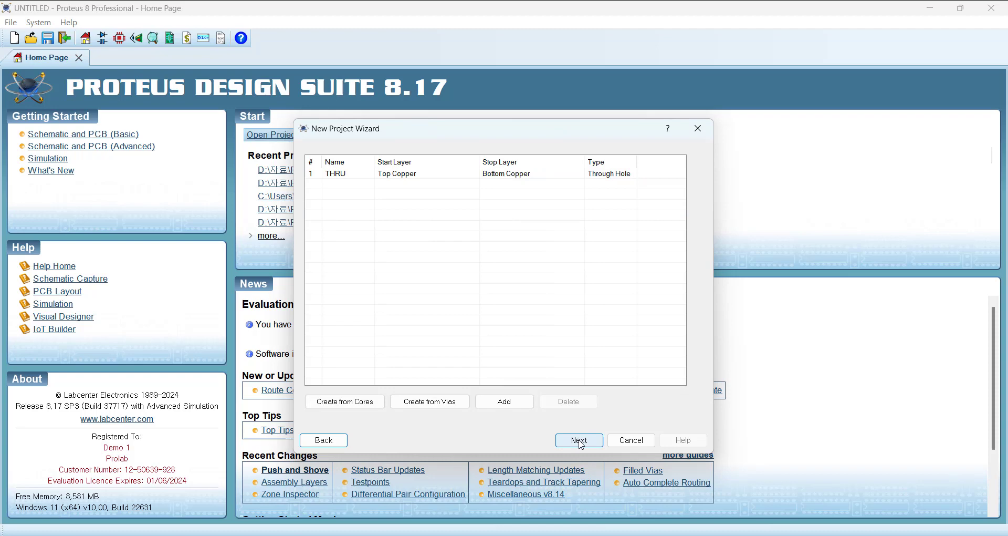
pyautogui.click(579, 440)
pyautogui.click(581, 441)
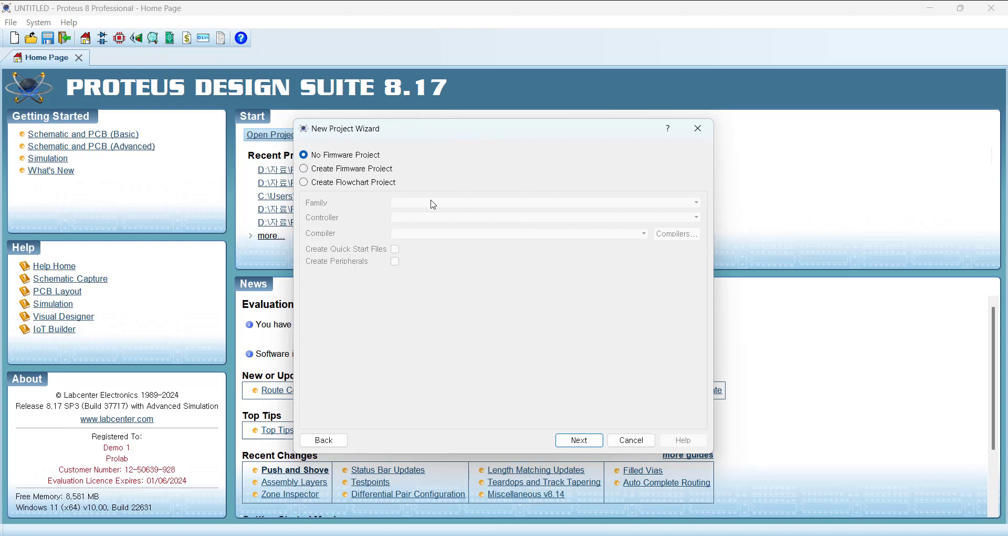
# Step: Create a firmware project with family ARDUINO, controller Arduino Mega and compiler Arduino IDE 2, and finish the project setup
pyautogui.click(323, 169)
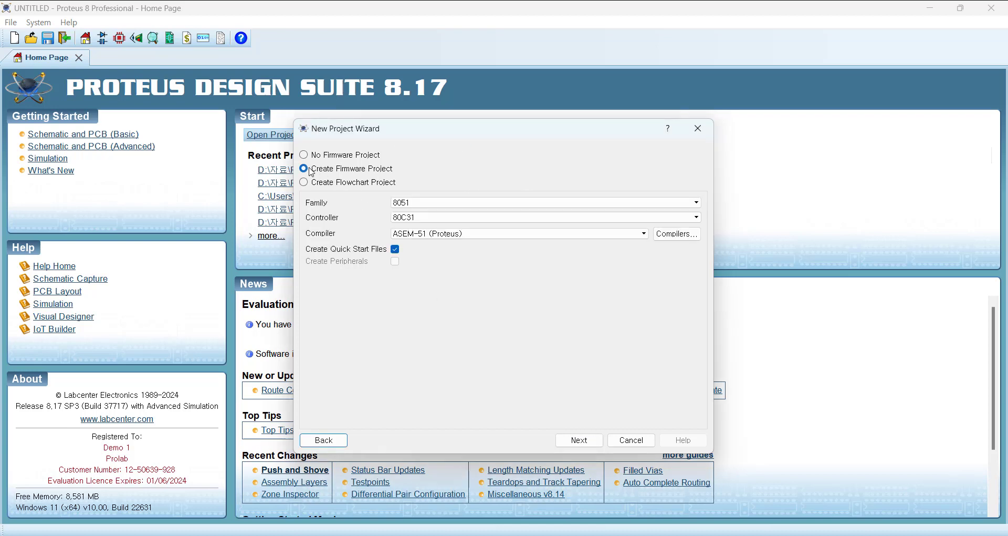
pyautogui.click(440, 203)
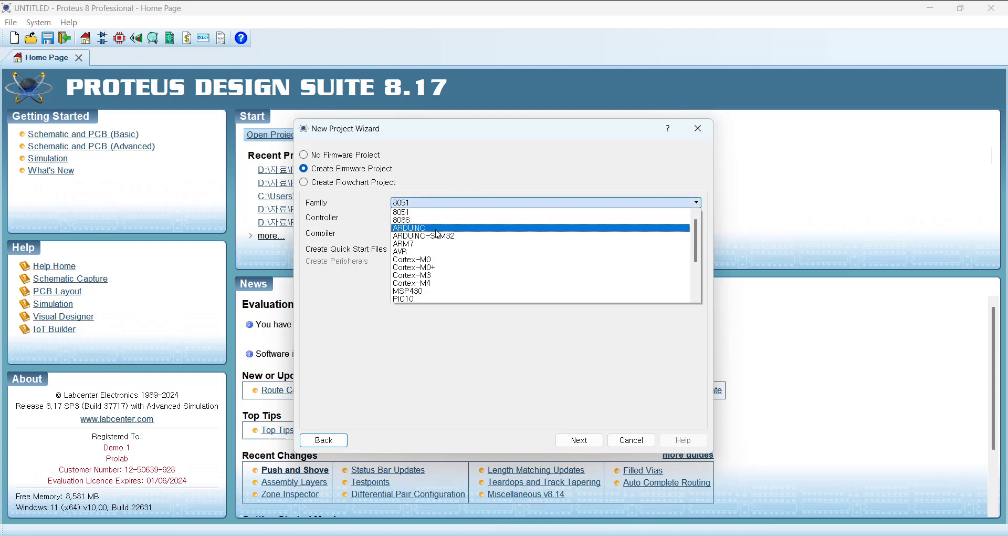
pyautogui.click(436, 229)
pyautogui.click(442, 217)
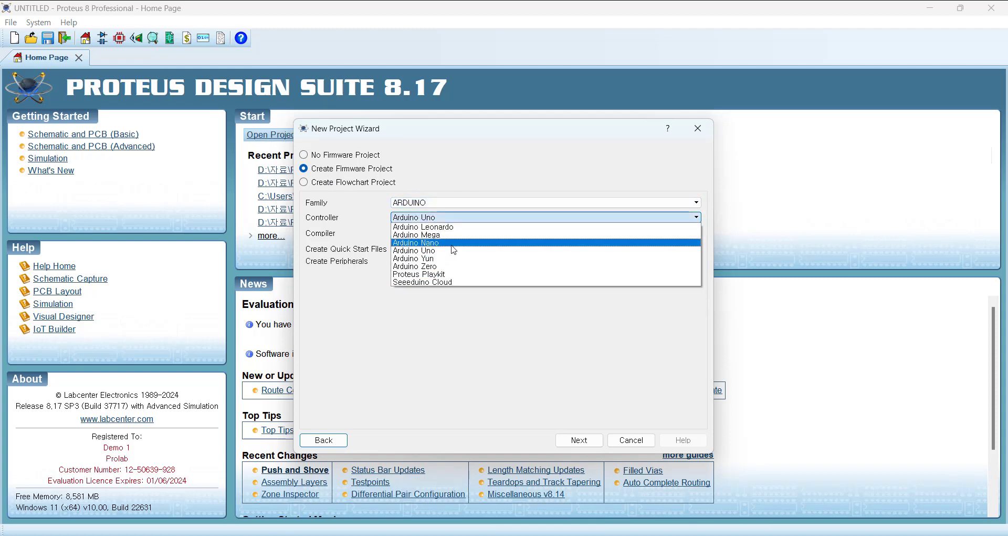
pyautogui.click(441, 235)
pyautogui.click(464, 233)
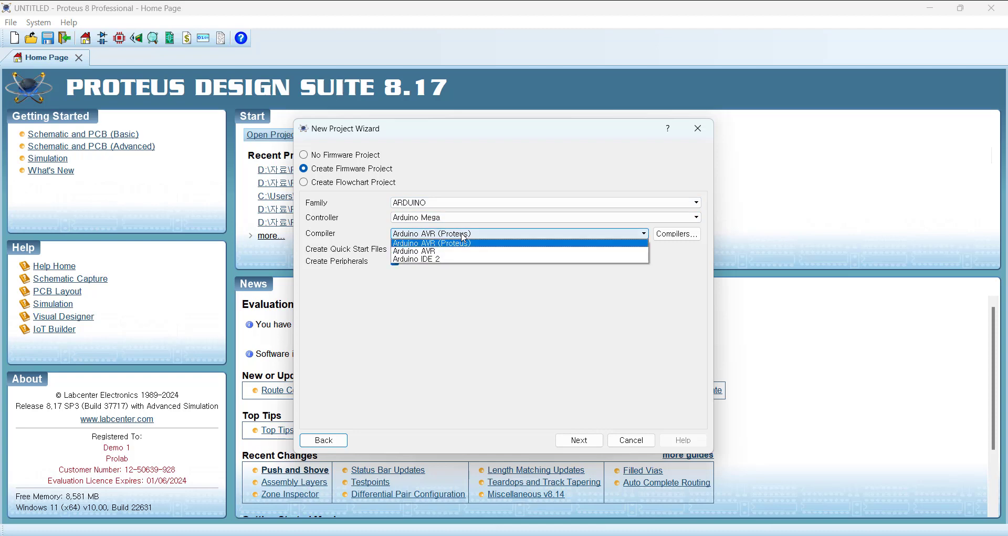
pyautogui.click(457, 259)
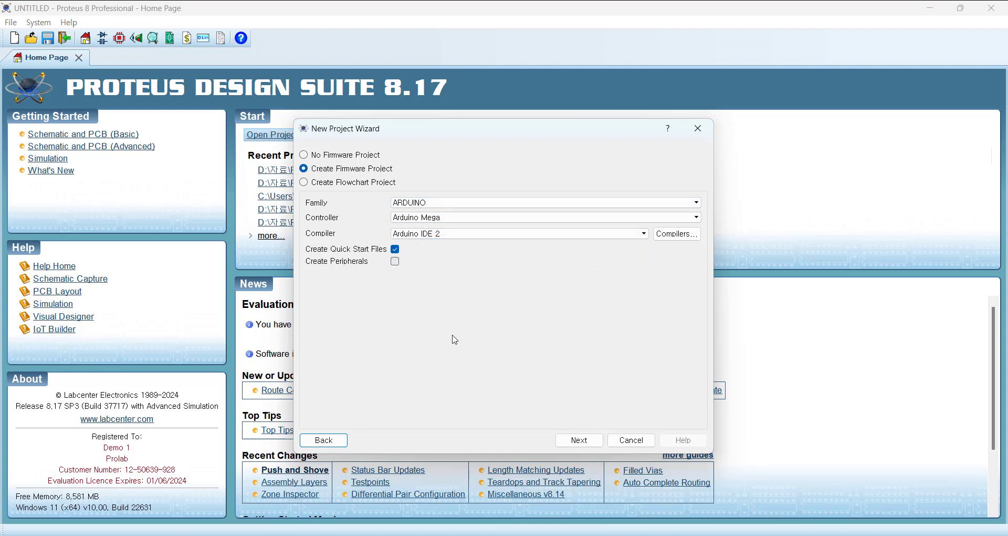
pyautogui.click(579, 440)
pyautogui.click(579, 442)
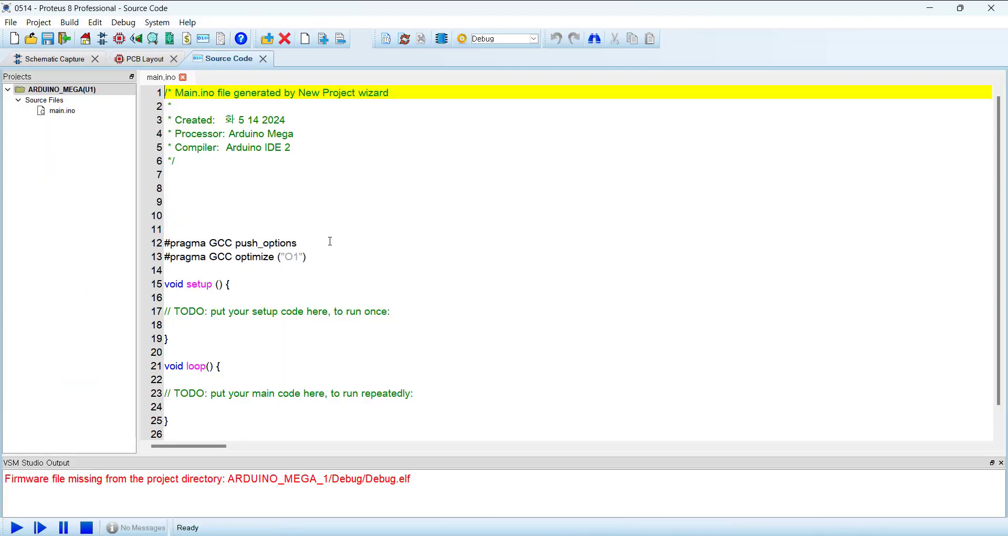
# Step: Examine the generated Arduino Mega schematic, source code and PCB layout, including the board's connectors
pyautogui.click(51, 61)
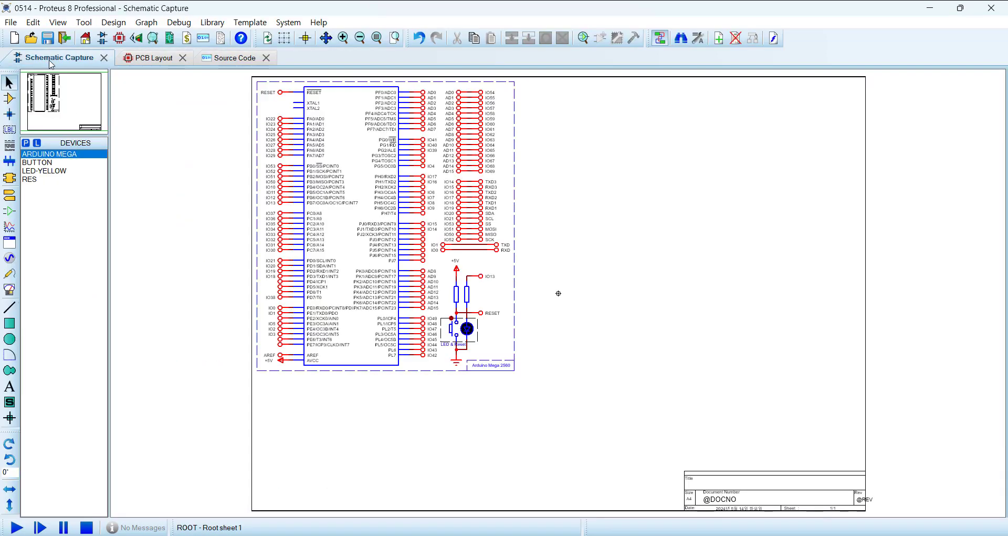
pyautogui.click(148, 62)
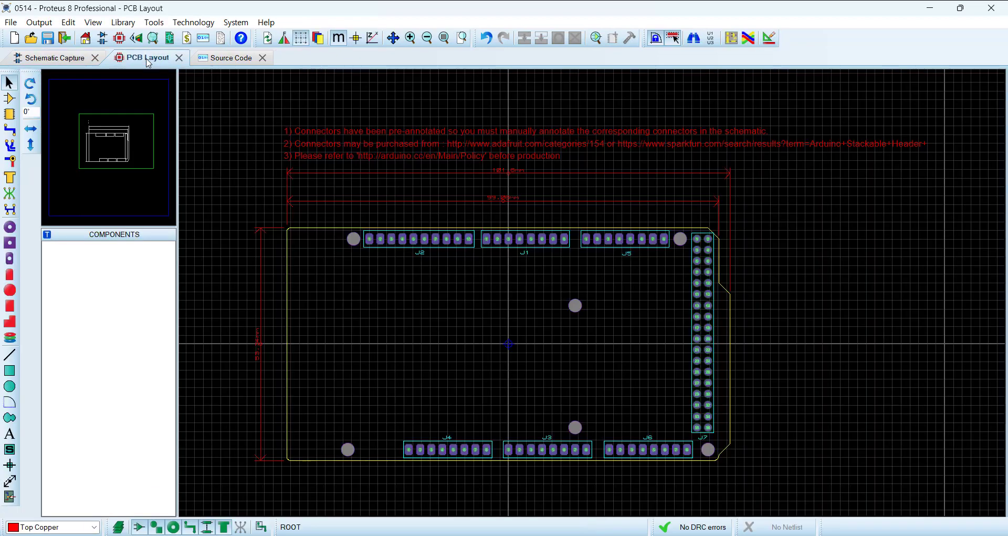
pyautogui.click(231, 62)
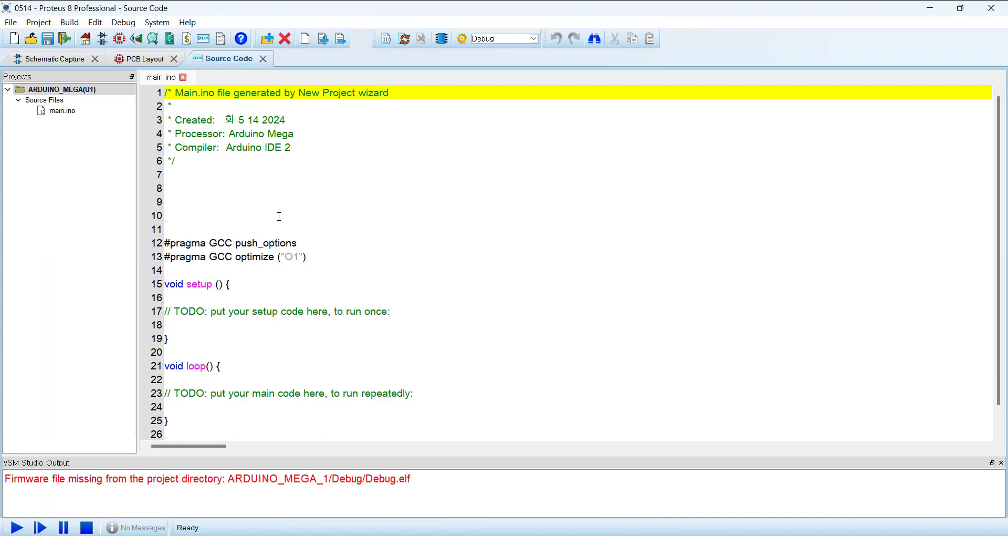
pyautogui.click(66, 60)
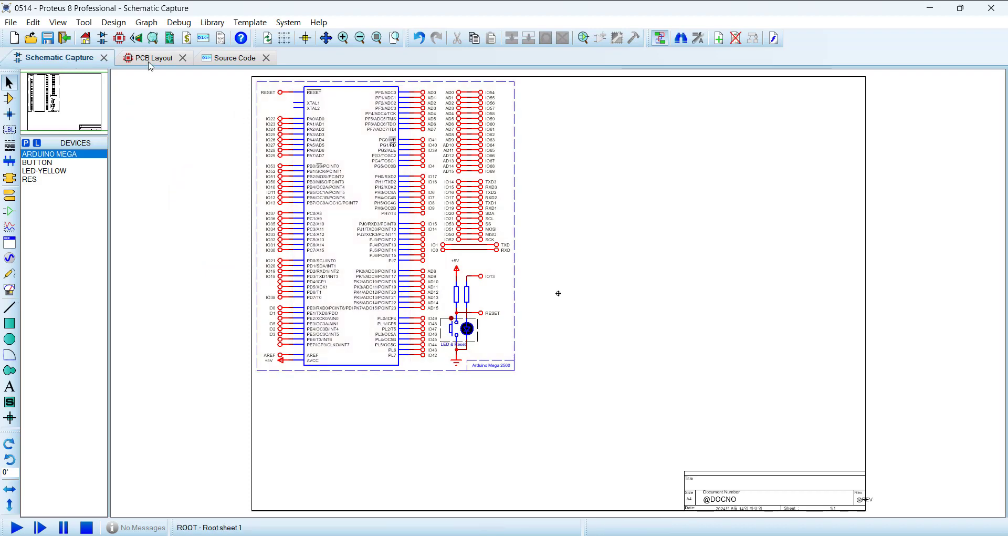
pyautogui.click(153, 59)
pyautogui.scroll(1, 532, 364)
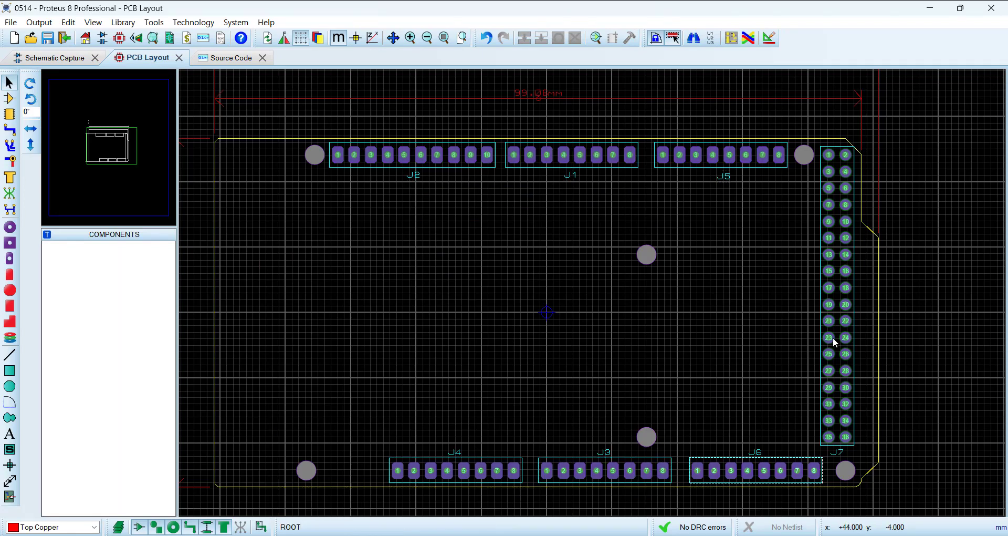
pyautogui.scroll(-2, 277, 198)
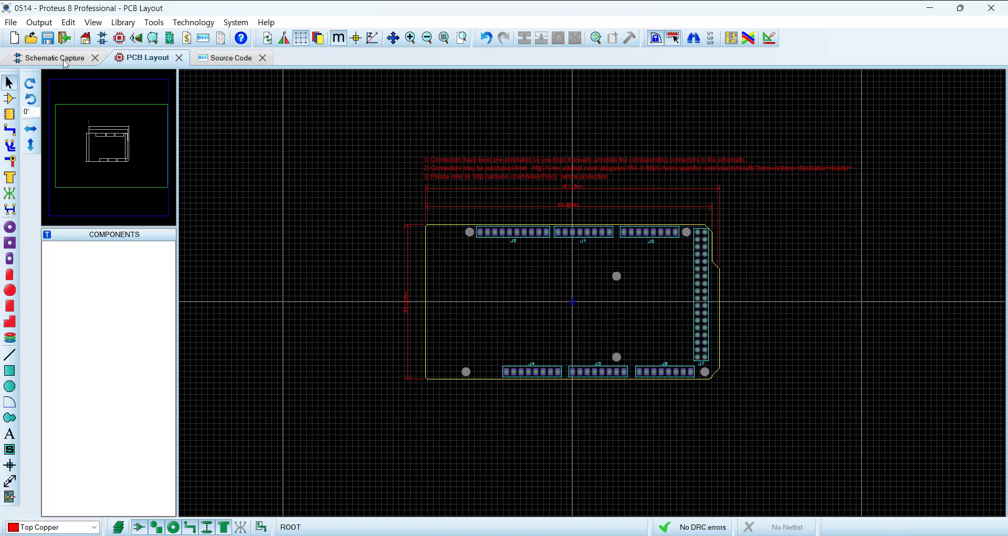
# Step: Delete the entire Arduino Mega 2560 circuit from the schematic sheet, including its project clip
pyautogui.click(63, 58)
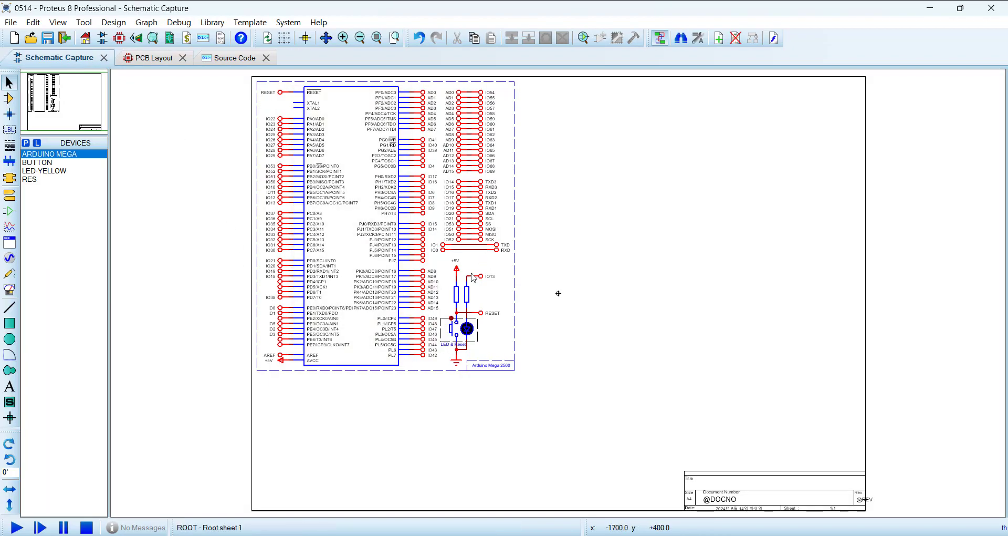
pyautogui.scroll(-1, 472, 277)
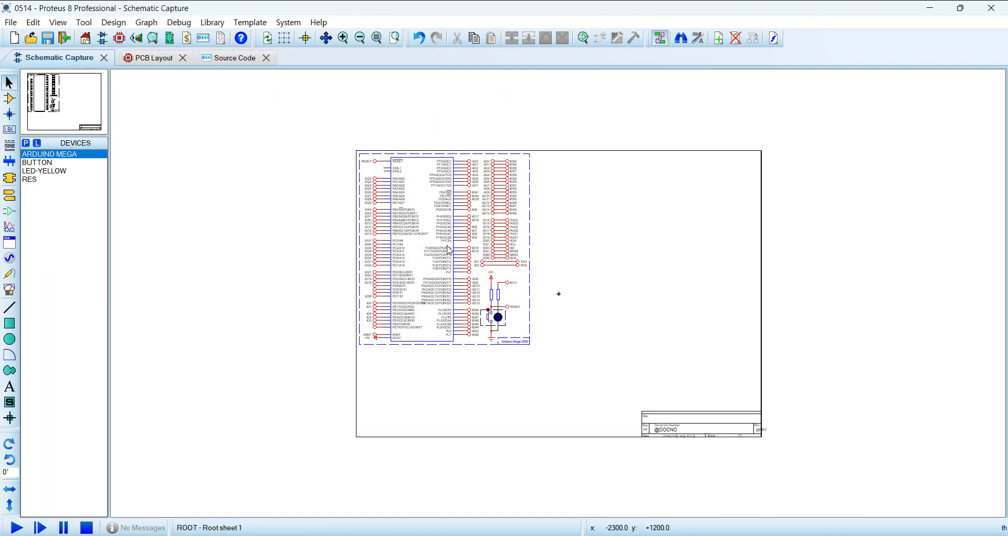
pyautogui.moveTo(316, 120); pyautogui.dragTo(607, 429)
pyautogui.press('Delete')
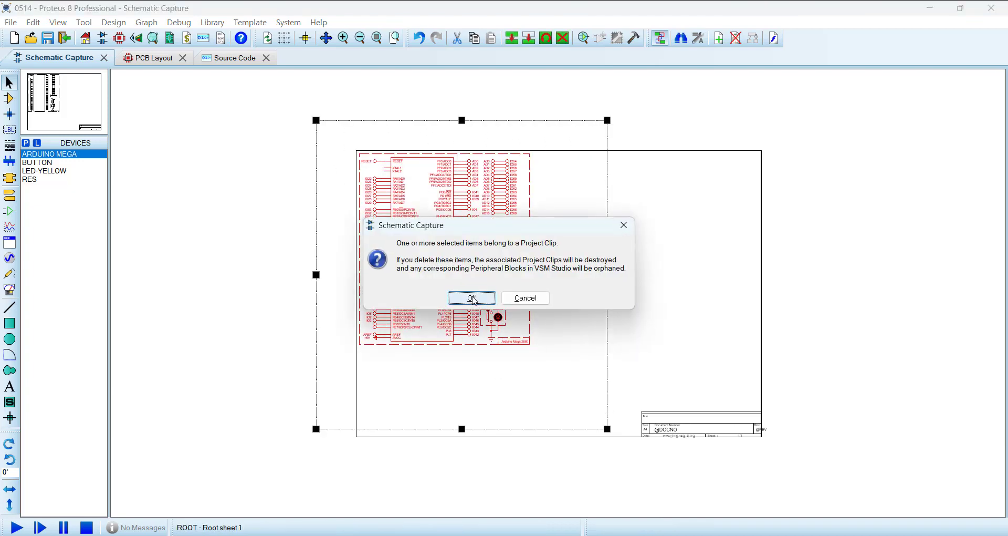
pyautogui.click(475, 298)
# Step: Delete the ARDUINO_MEGA firmware project, close the source code view and return to the schematic
pyautogui.click(153, 58)
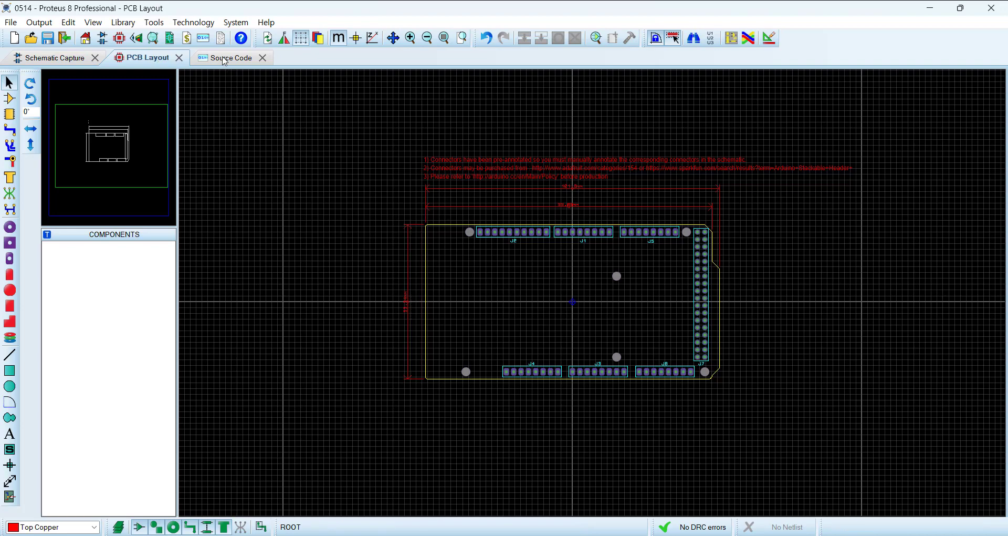
pyautogui.click(225, 59)
pyautogui.click(39, 22)
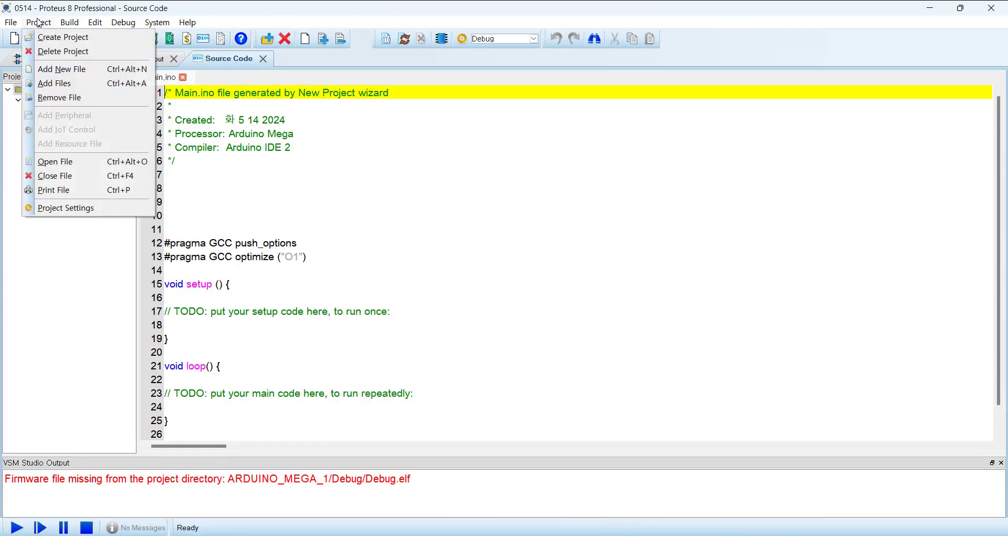
pyautogui.click(63, 51)
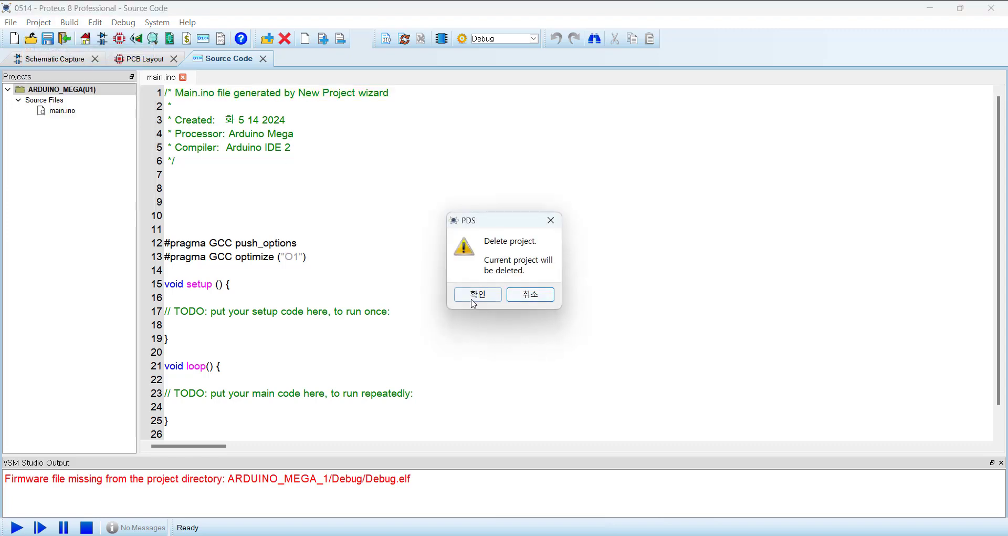
pyautogui.click(474, 293)
pyautogui.click(258, 58)
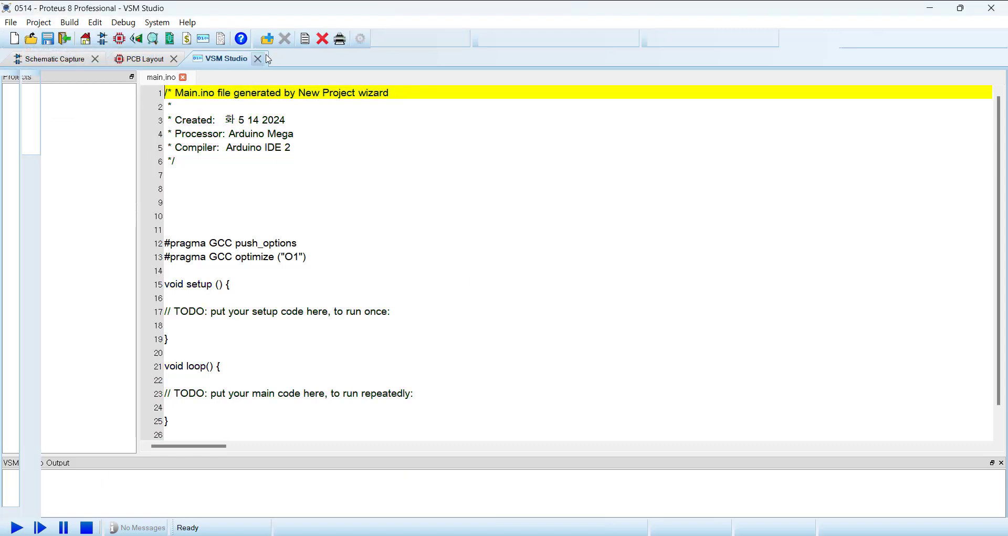
pyautogui.click(64, 60)
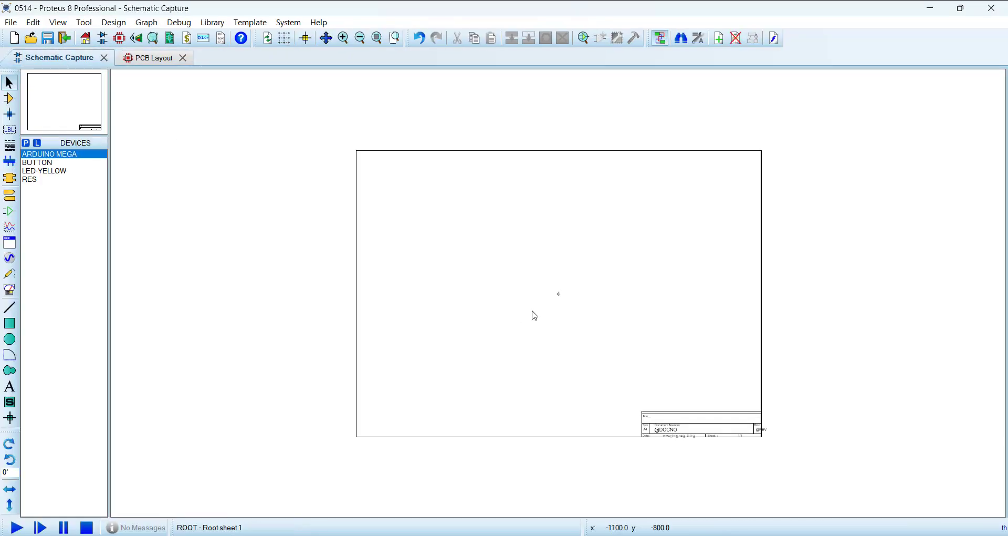
# Step: Search the device library for WEMOS and add the ESP8266-category D1 MINI to the schematic's devices
pyautogui.scroll(1, 549, 288)
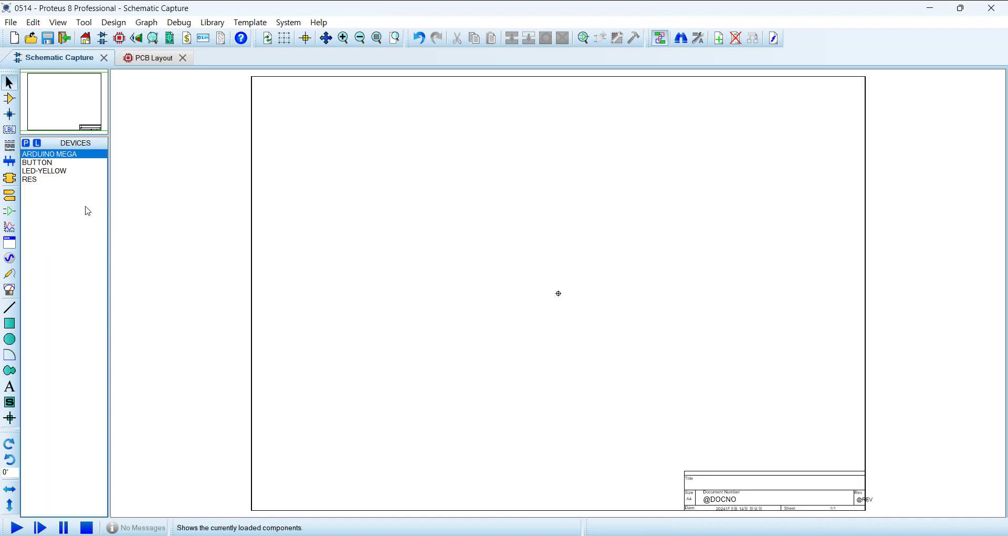
pyautogui.click(10, 101)
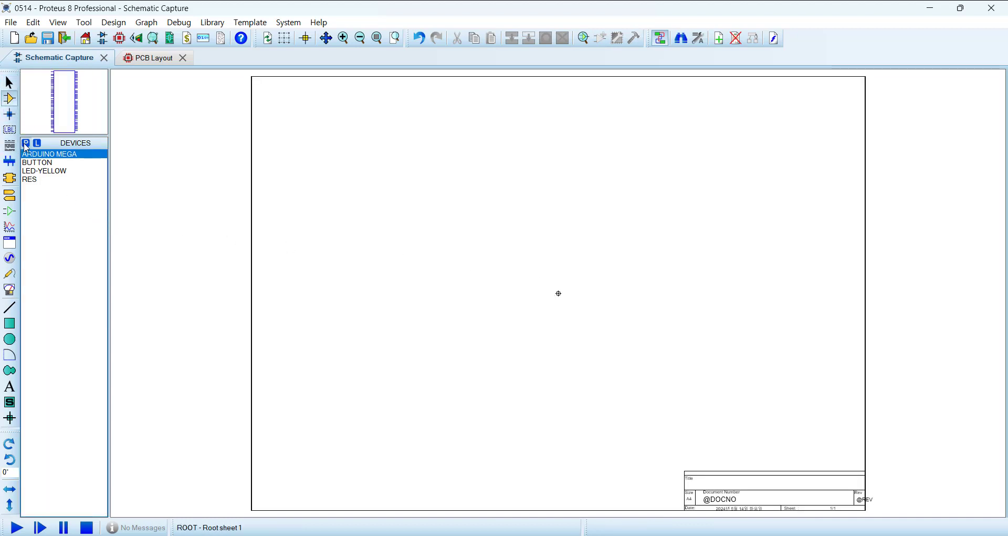
pyautogui.click(26, 142)
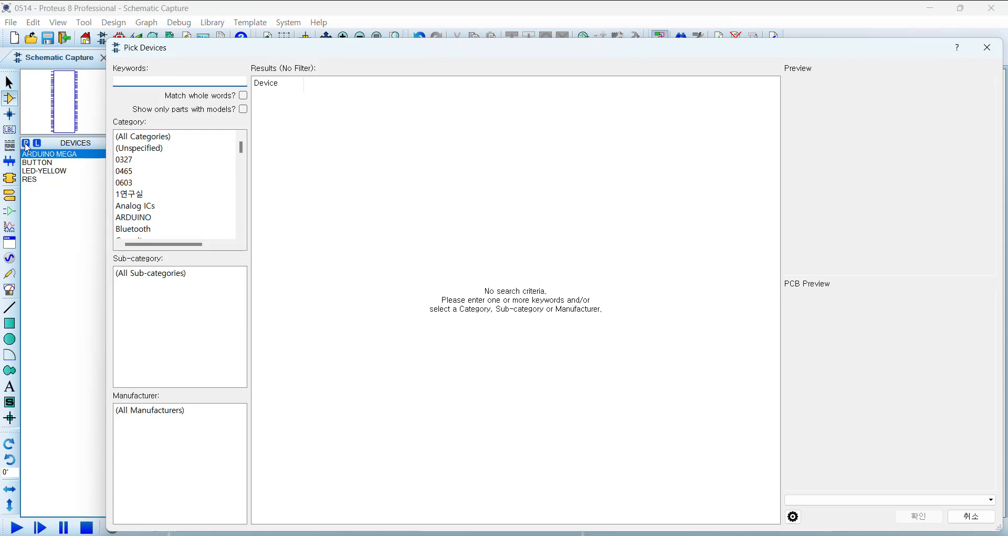
pyautogui.write('WEMOS')
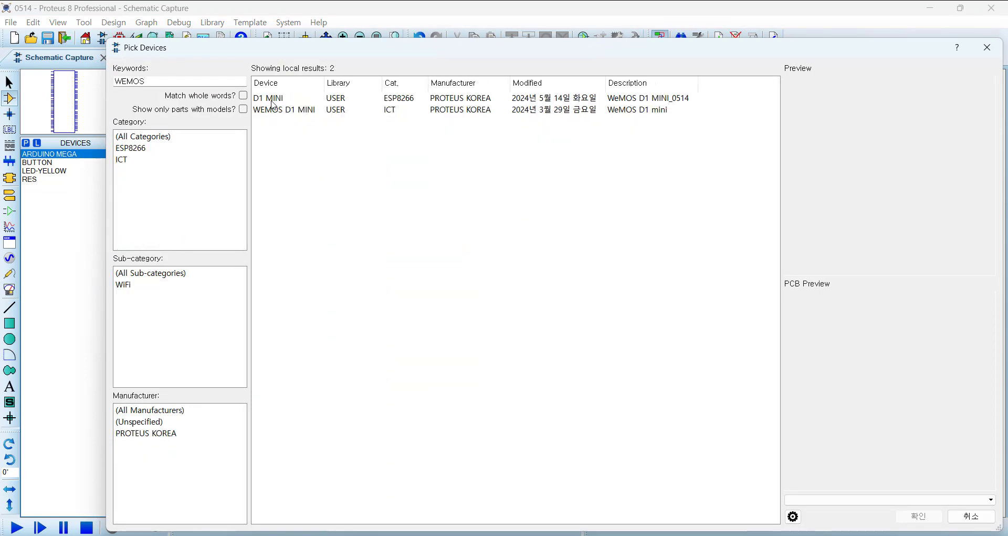
pyautogui.click(274, 99)
pyautogui.doubleClick(274, 99)
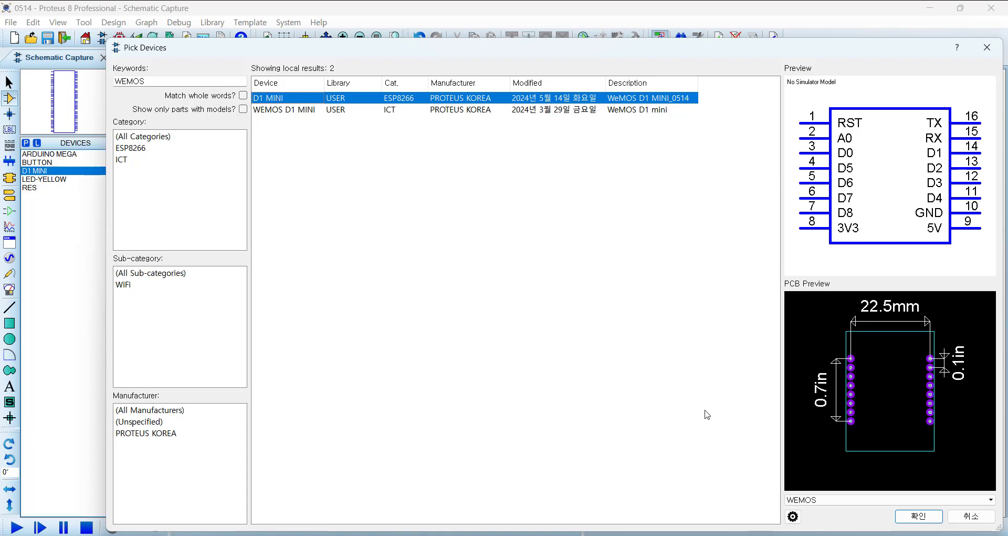
pyautogui.click(918, 516)
# Step: Place the D1 MINI component in the upper-left area of the schematic sheet
pyautogui.click(385, 196)
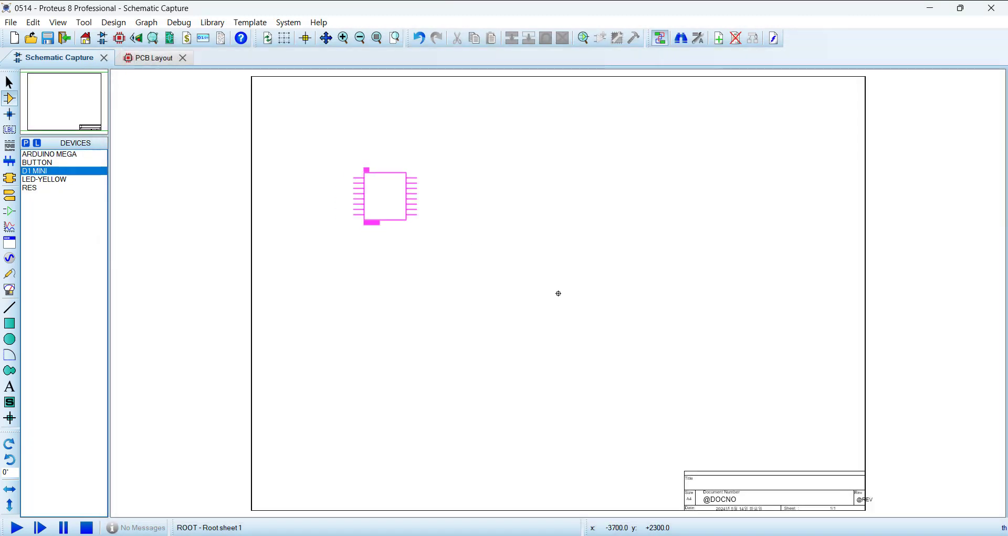
pyautogui.click(385, 196)
pyautogui.scroll(2, 414, 197)
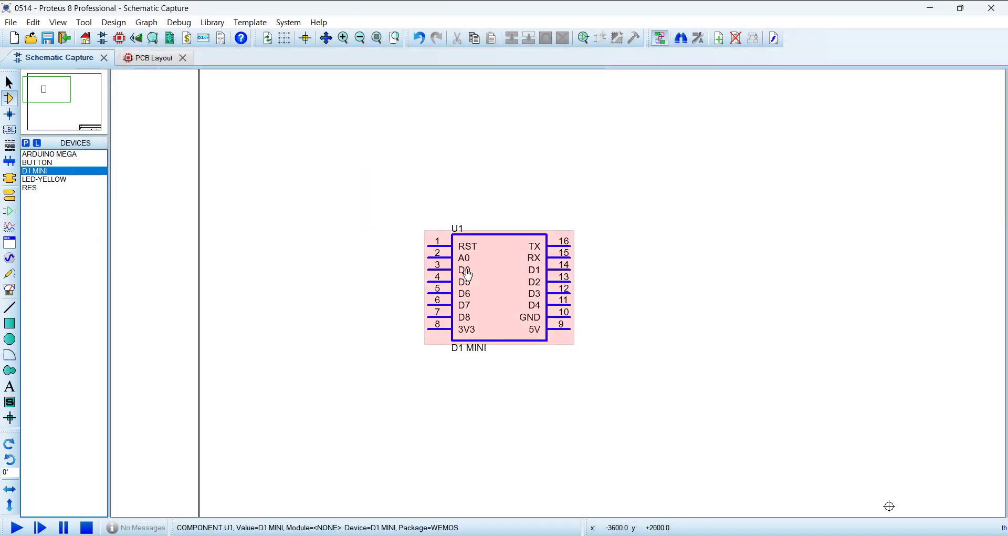
pyautogui.middleClick(625, 361)
pyautogui.click(528, 329)
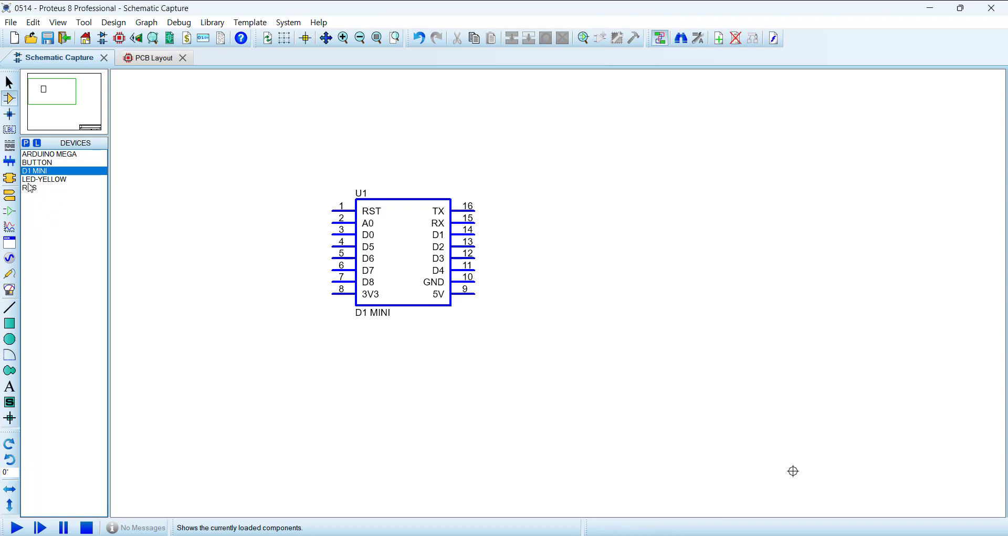
# Step: Tidy the design to purge all devices not placed on the sheet
pyautogui.click(55, 188)
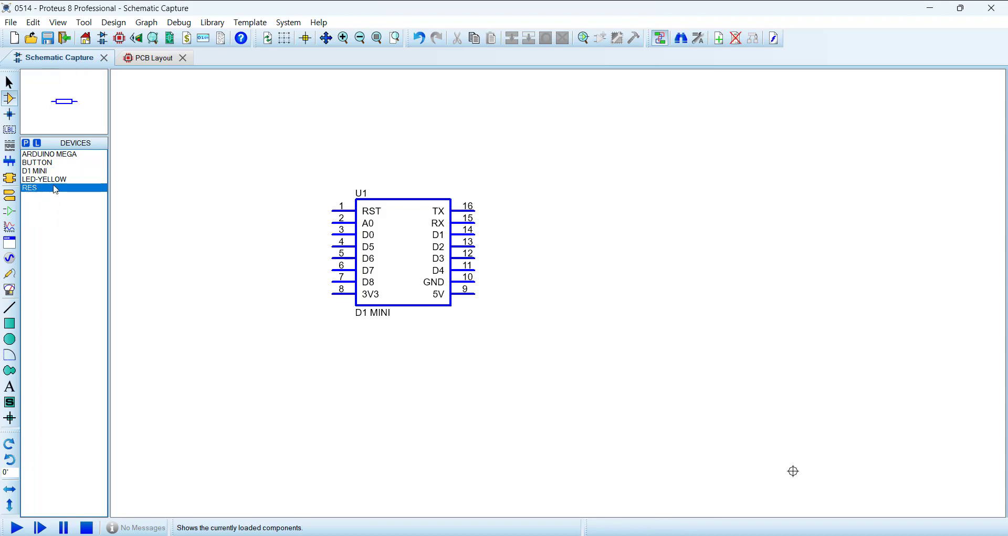
pyautogui.click(33, 22)
pyautogui.click(73, 209)
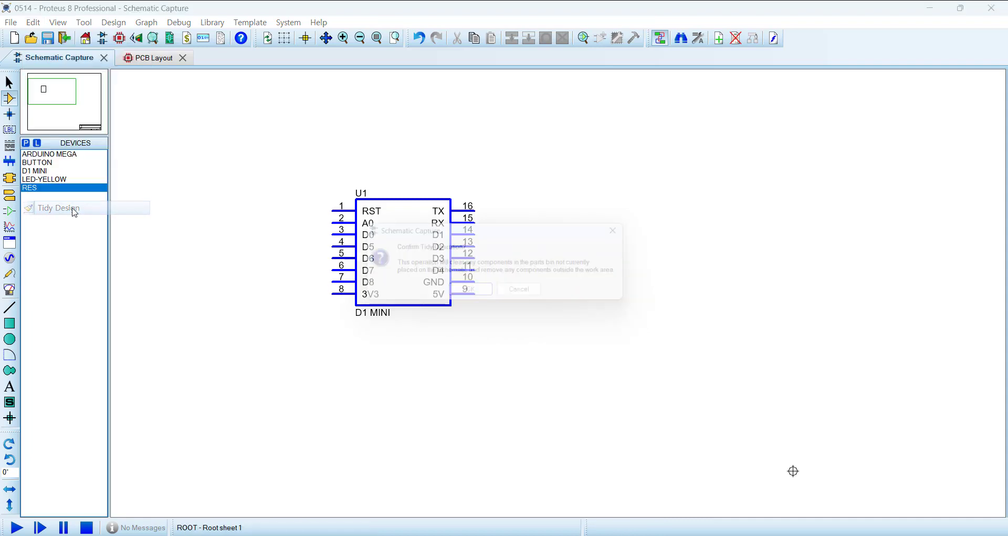
pyautogui.click(471, 293)
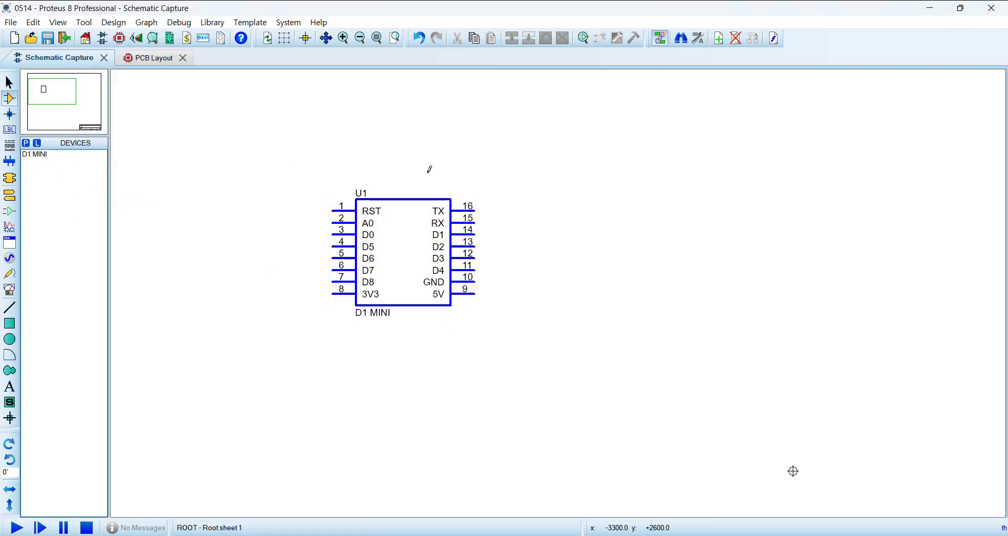
pyautogui.click(150, 59)
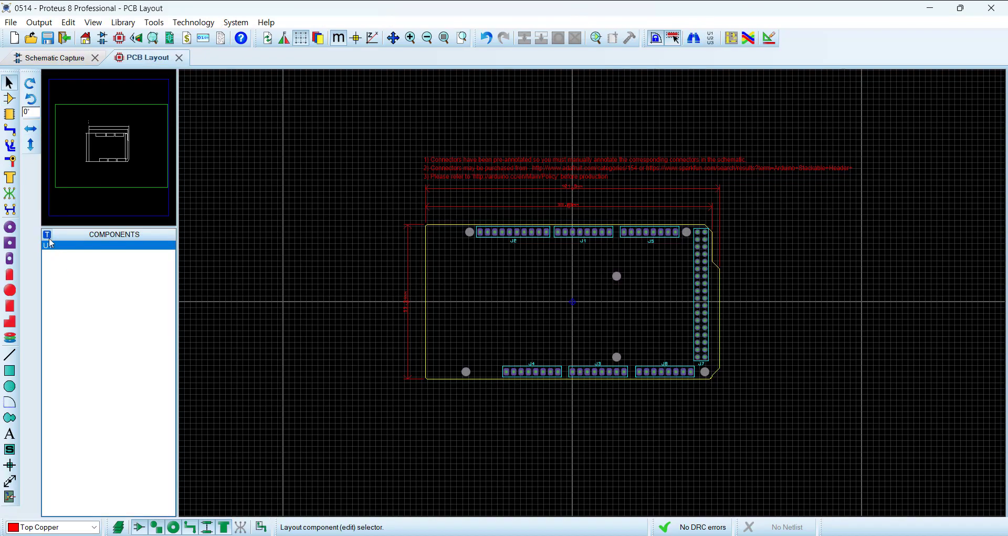
pyautogui.click(9, 98)
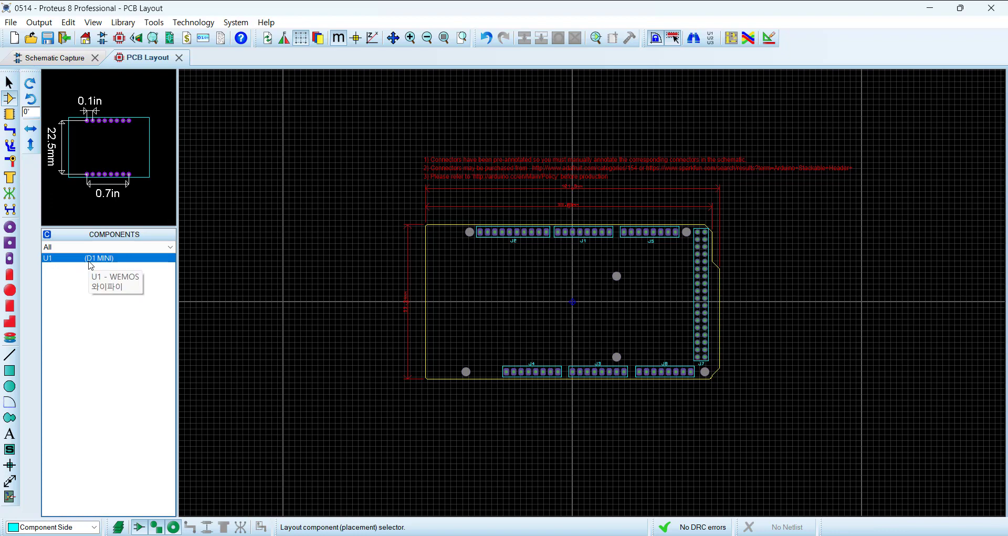
pyautogui.click(501, 337)
pyautogui.scroll(2, 610, 342)
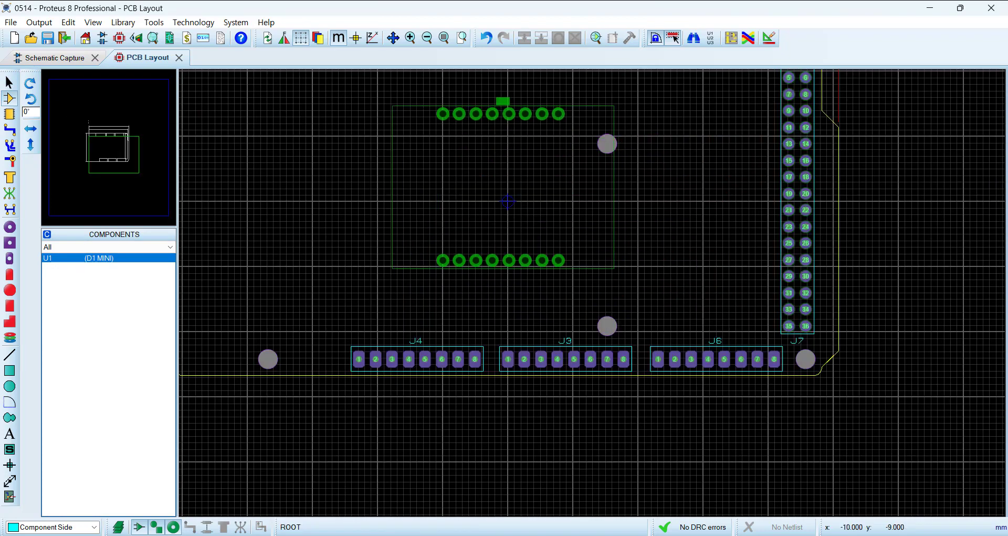
pyautogui.scroll(-2, 597, 293)
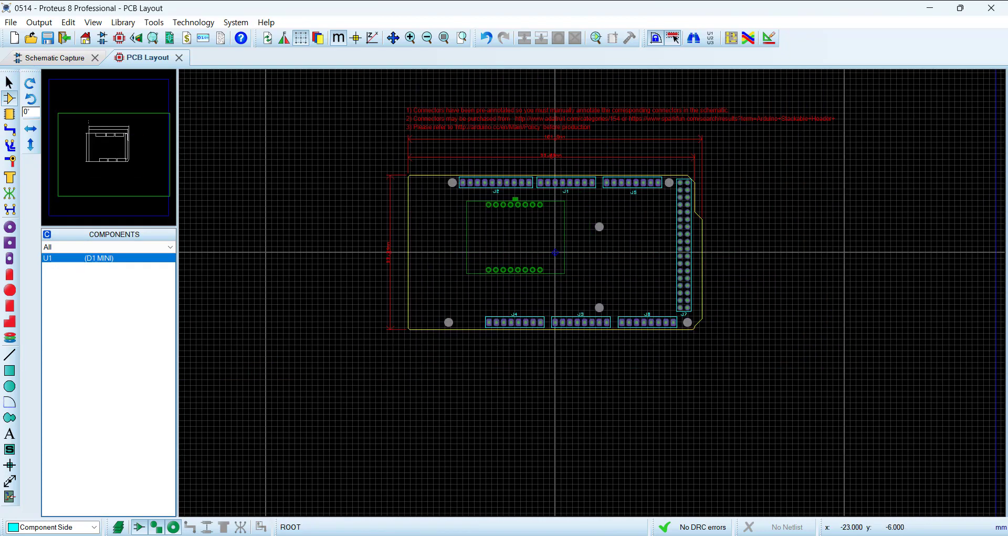
pyautogui.click(54, 62)
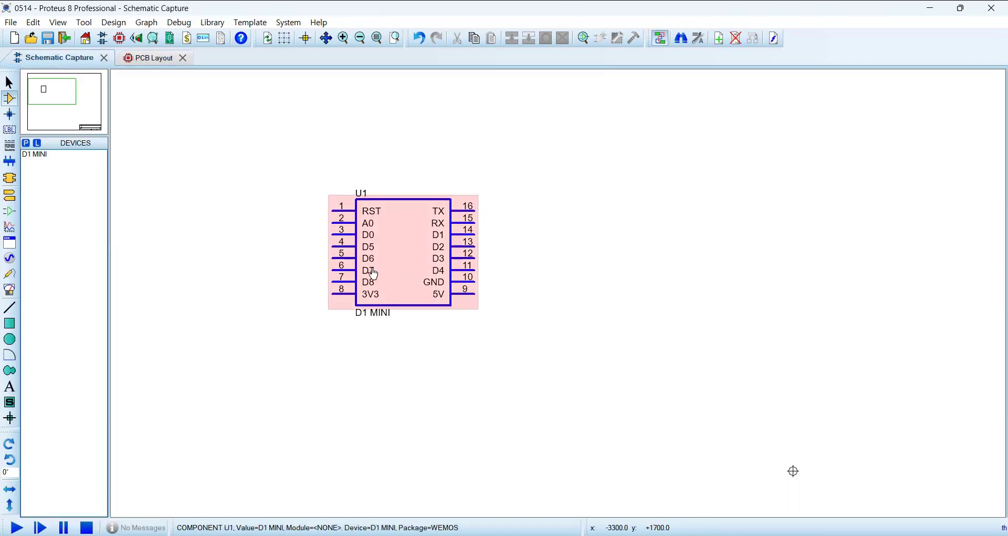
pyautogui.scroll(-1, 390, 268)
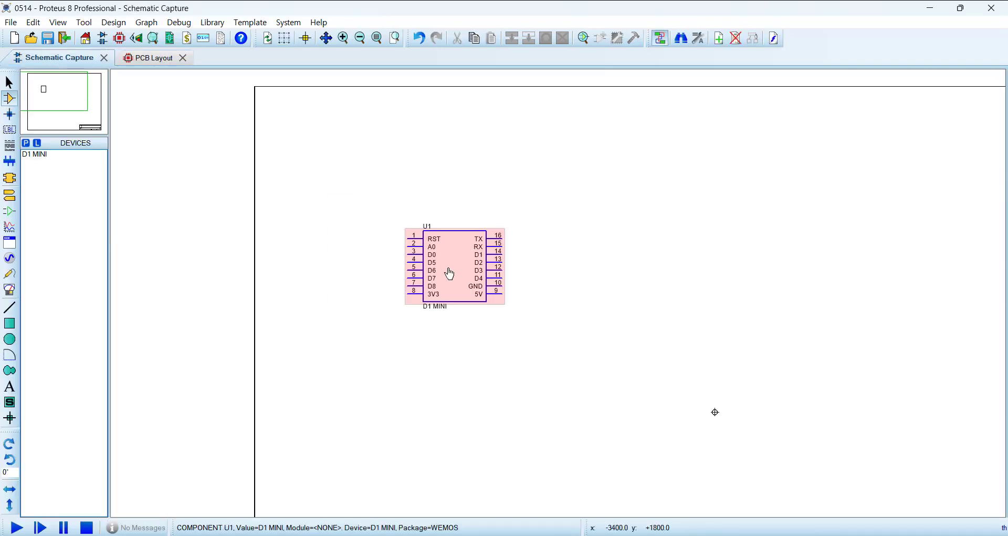
# Step: Place the D1 MINI component in the PCB layout, near the centre of the Arduino Mega board outline
pyautogui.click(148, 58)
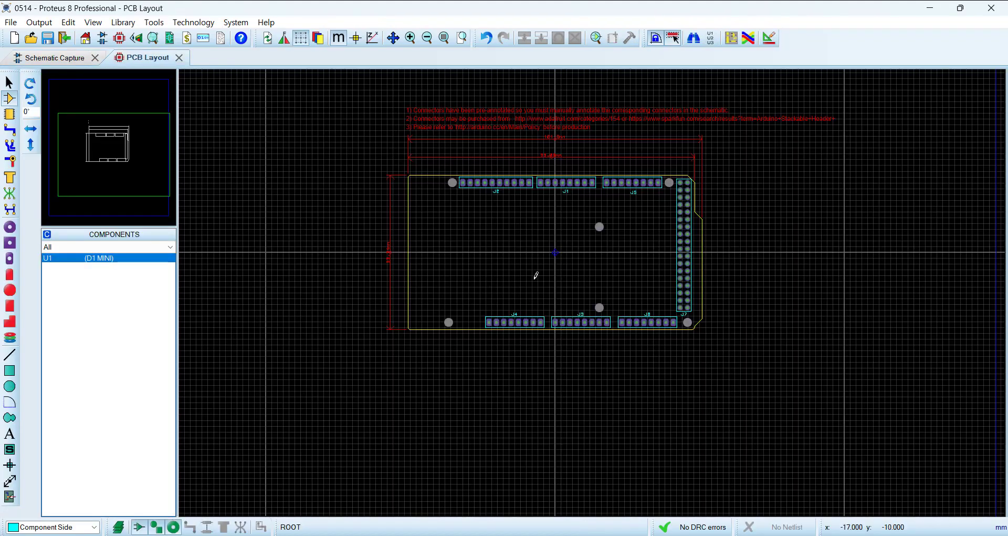
pyautogui.scroll(1, 628, 253)
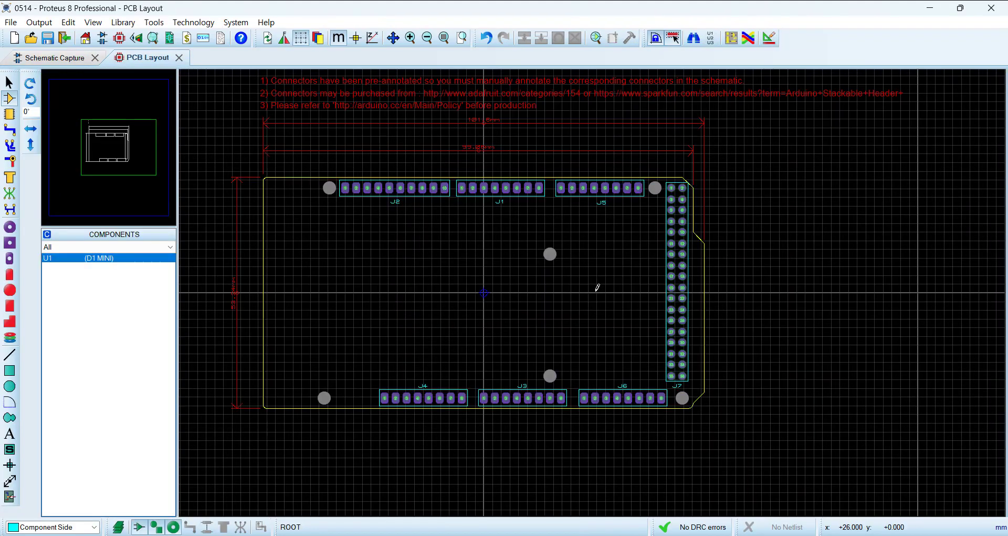
pyautogui.click(379, 322)
pyautogui.click(529, 292)
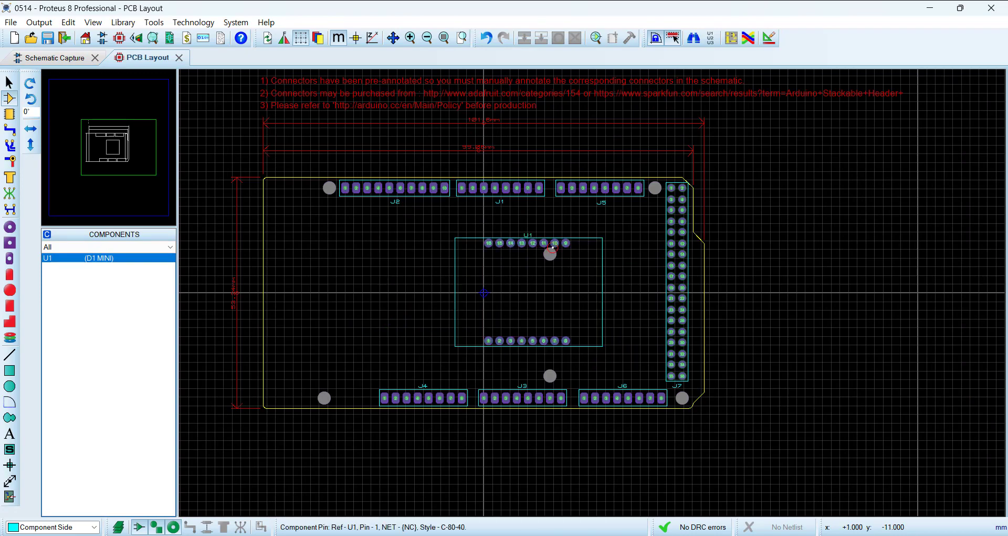
# Step: Examine the board with the mounted D1 MINI in the 3D view
pyautogui.click(135, 37)
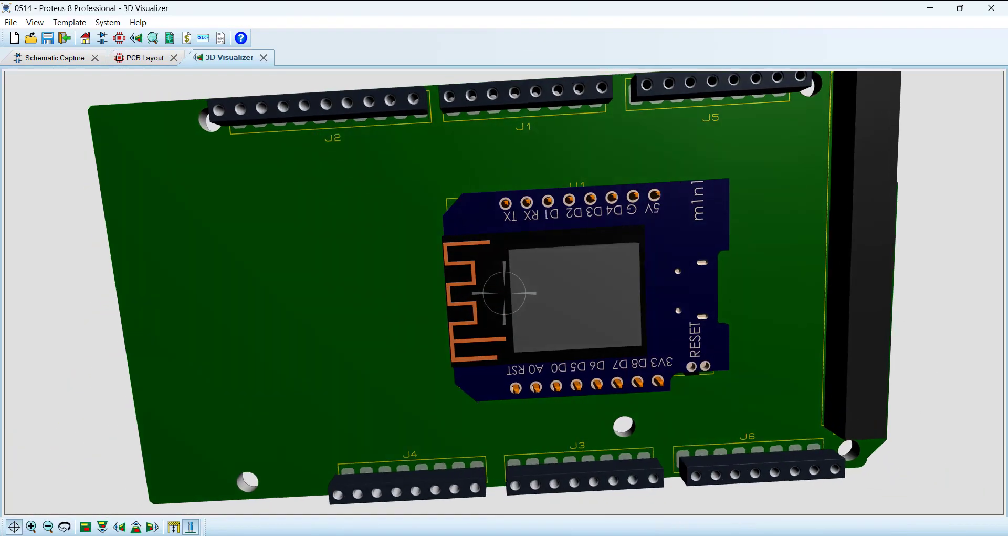
pyautogui.moveTo(504, 293)
pyautogui.mouseDown()
pyautogui.moveTo(502, 213)
pyautogui.moveTo(498, 293)
pyautogui.mouseUp()
pyautogui.rightClick(496, 292)
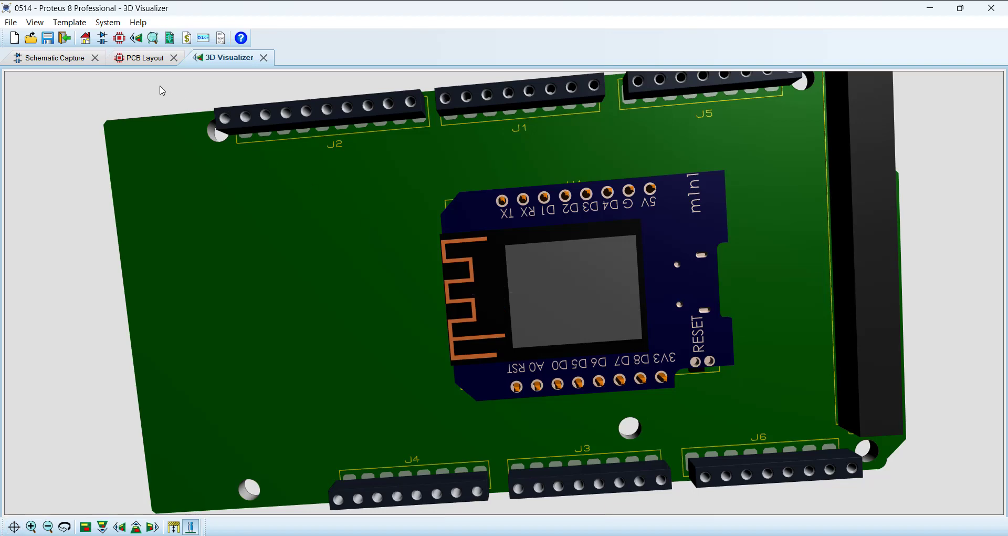
# Step: Delete the D1 MINI component from the PCB layout
pyautogui.click(140, 58)
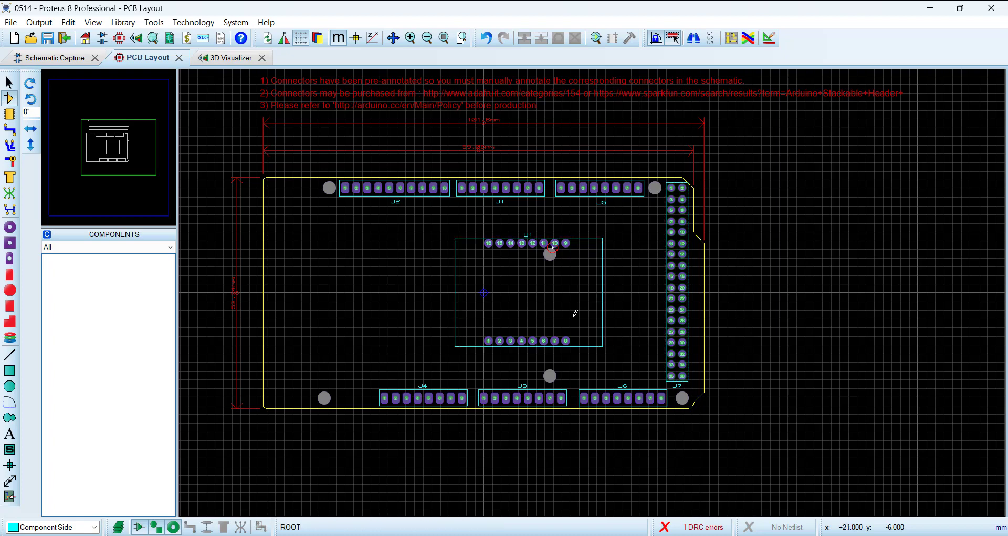
pyautogui.rightClick(489, 342)
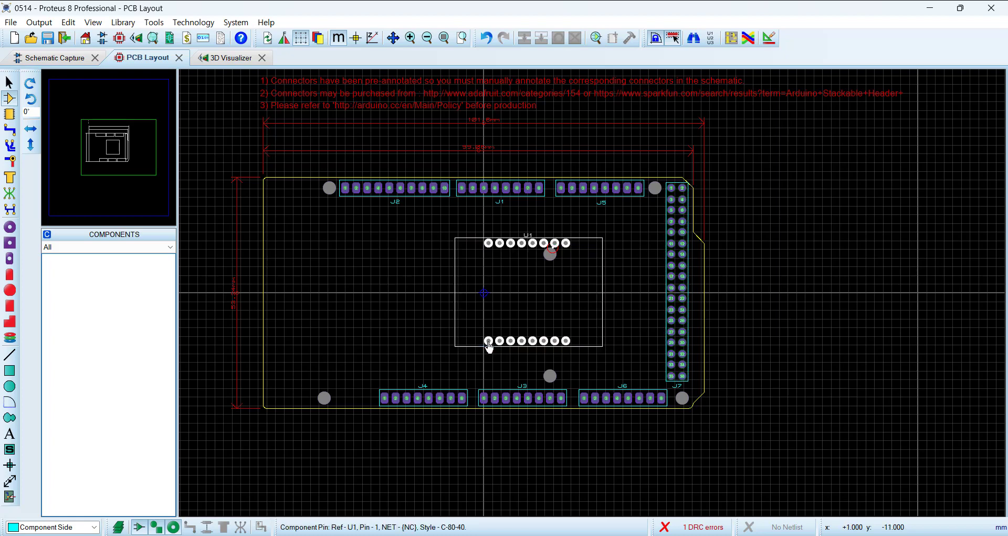
pyautogui.rightClick(489, 342)
# Step: Check the schematic sheet's contents and examine the J2 connector in the PCB layout
pyautogui.click(54, 58)
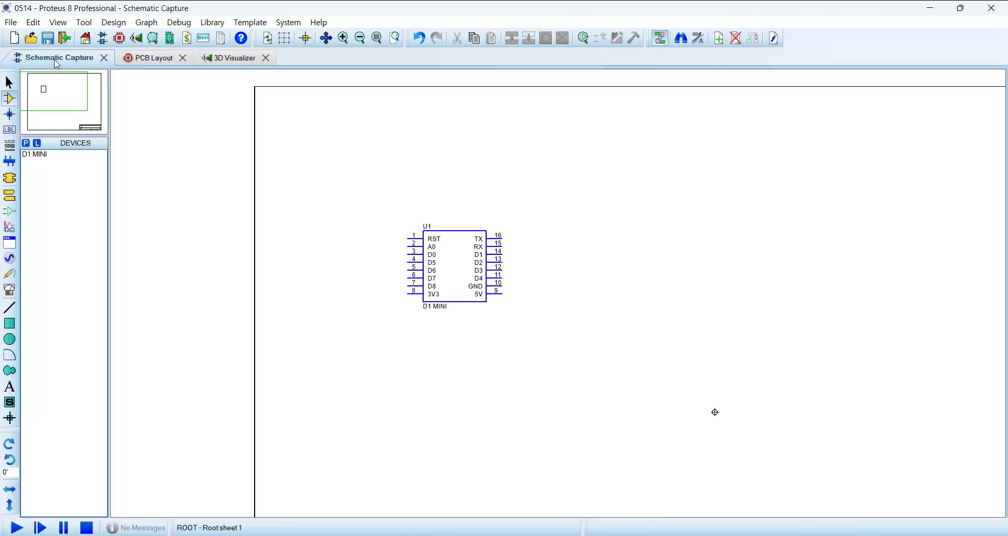
pyautogui.click(137, 57)
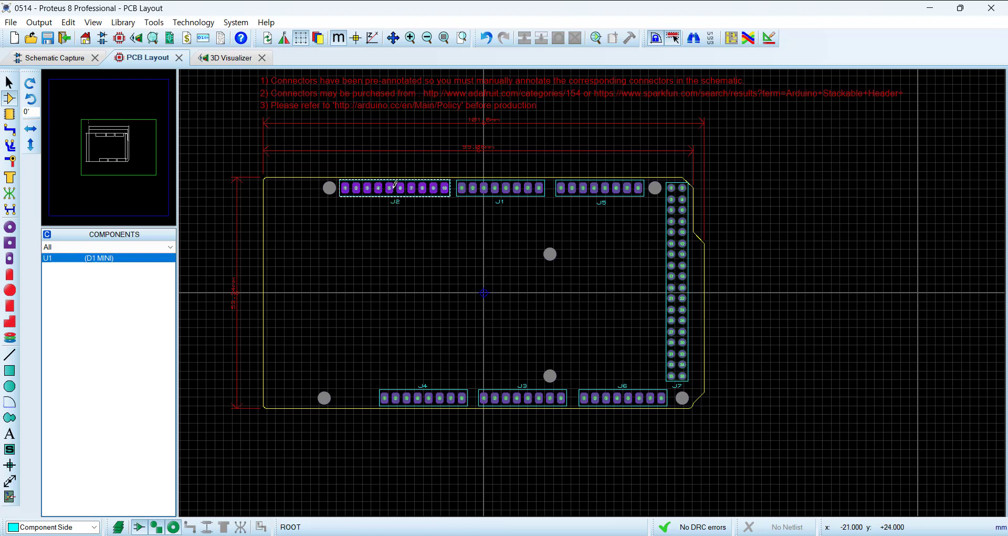
pyautogui.scroll(2, 405, 198)
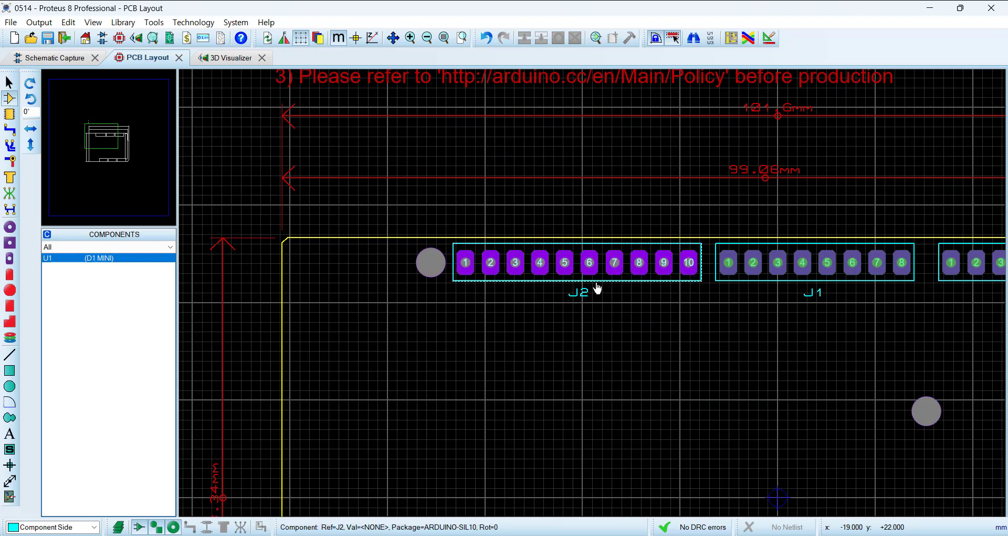
# Step: Look up the ARDUINO-SIL10 header among the Arduino Connectors in the device library, and leave the library without adding it
pyautogui.click(60, 59)
pyautogui.click(27, 143)
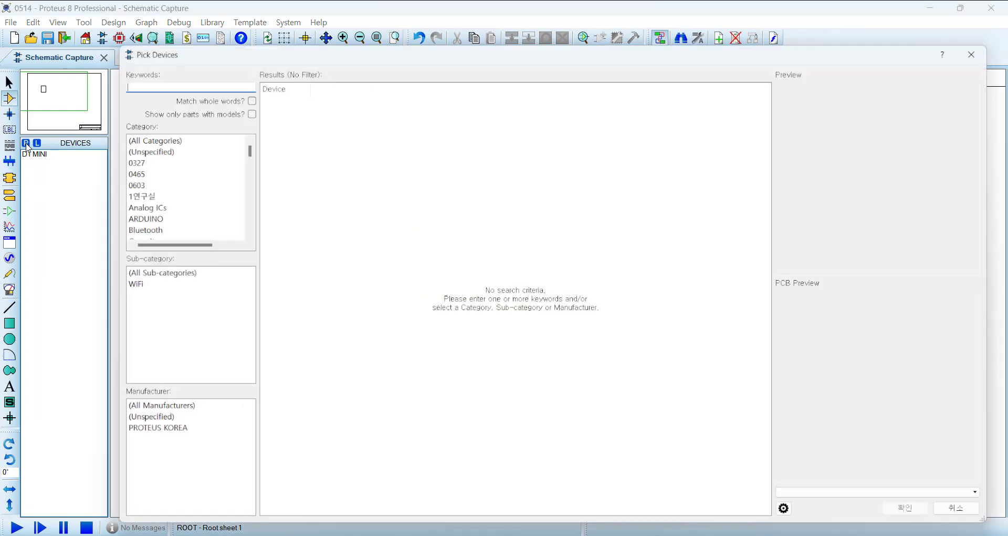
pyautogui.scroll(-2, 173, 202)
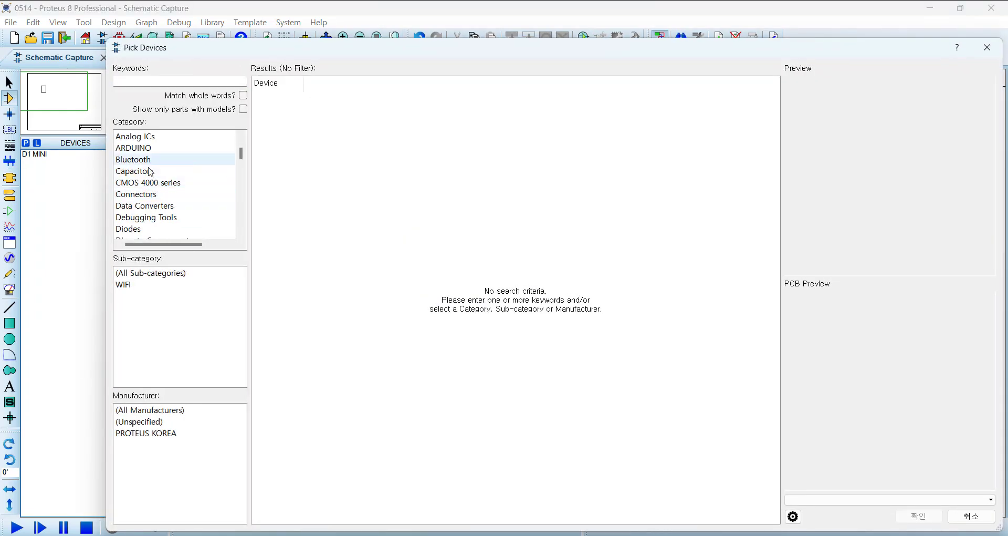
pyautogui.click(148, 195)
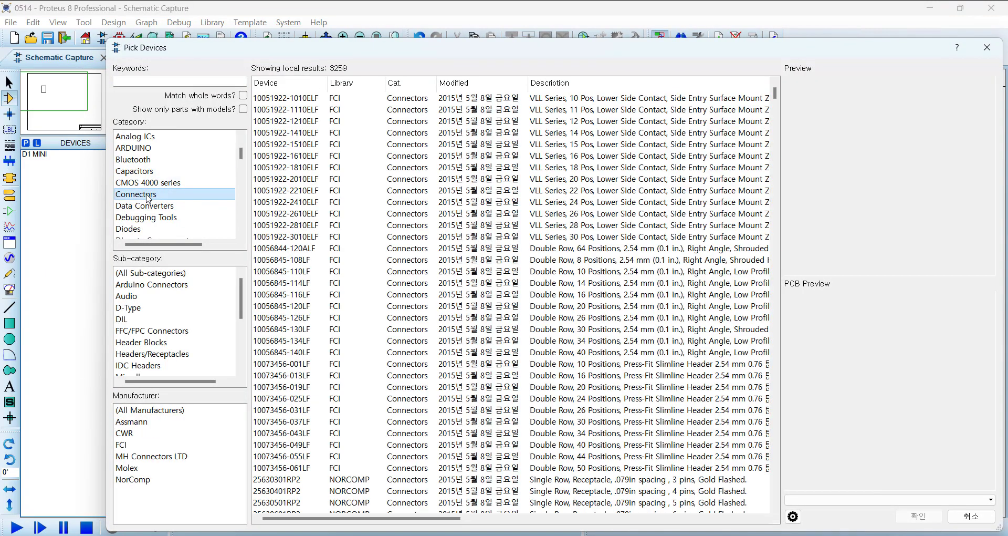
pyautogui.click(171, 286)
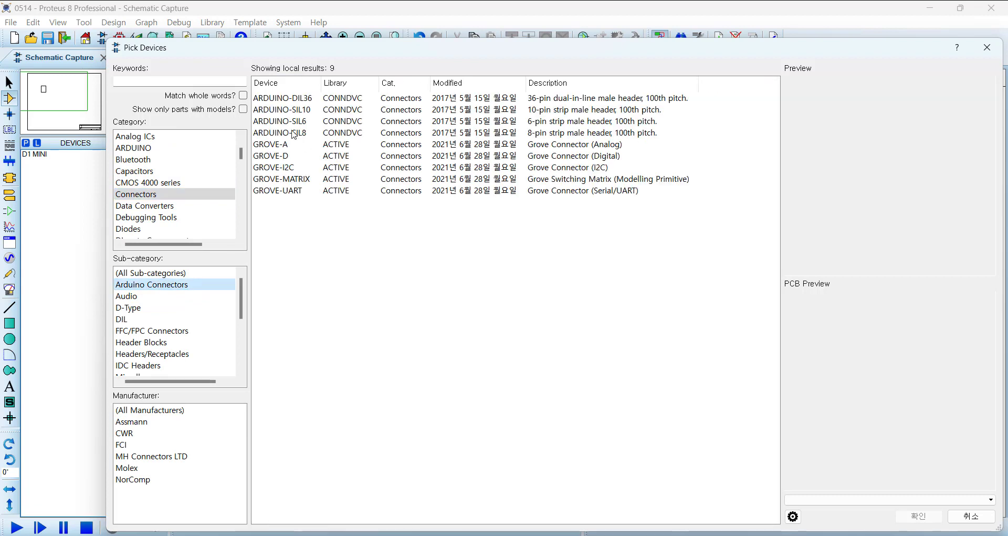
pyautogui.click(300, 113)
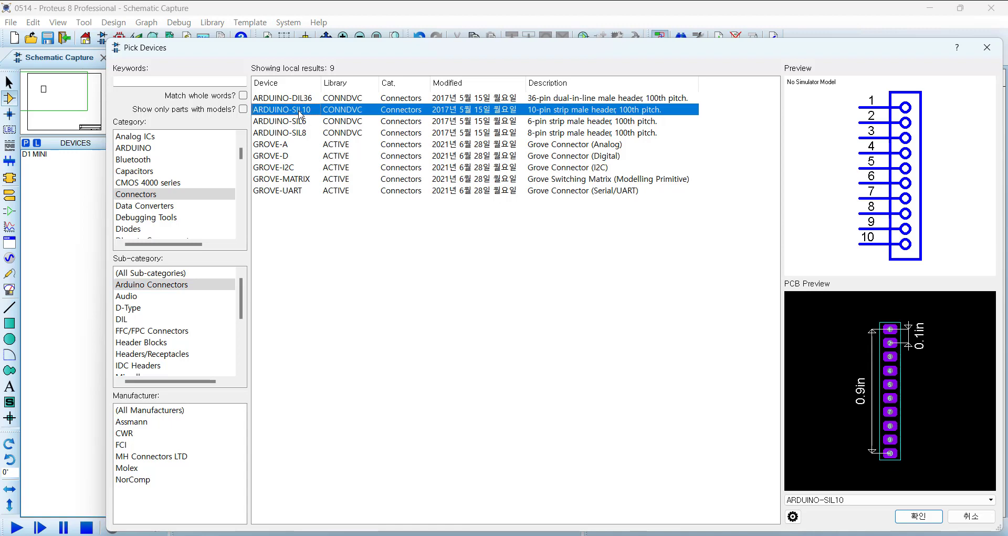
pyautogui.click(970, 516)
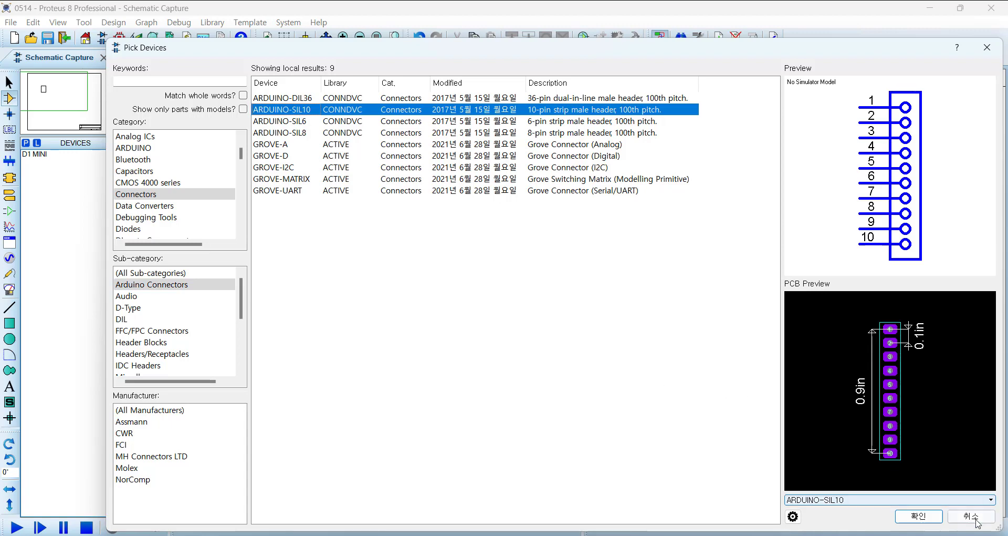
# Step: Compare the J2 connector's reference and package in the PCB layout with the parts on the schematic
pyautogui.click(152, 58)
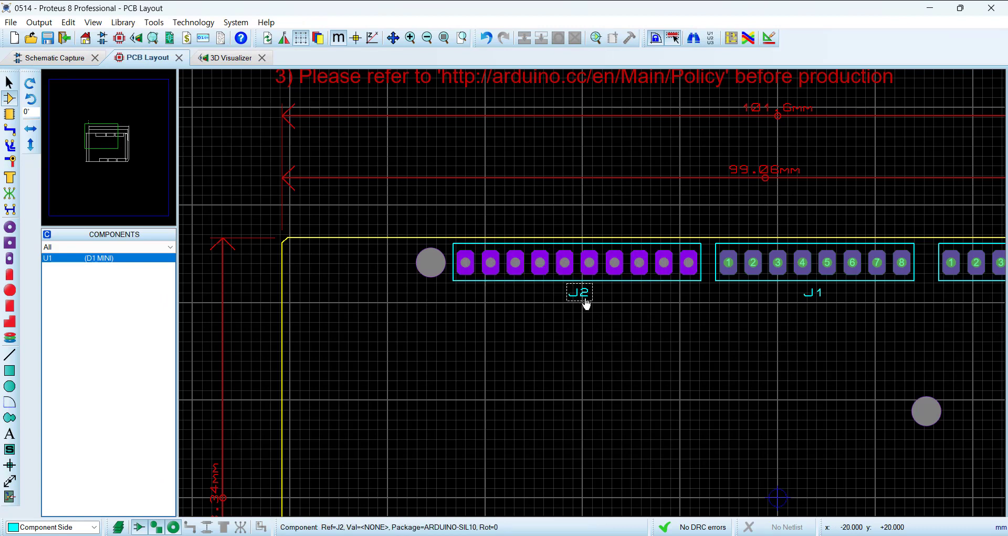
pyautogui.scroll(-1, 585, 304)
pyautogui.click(58, 57)
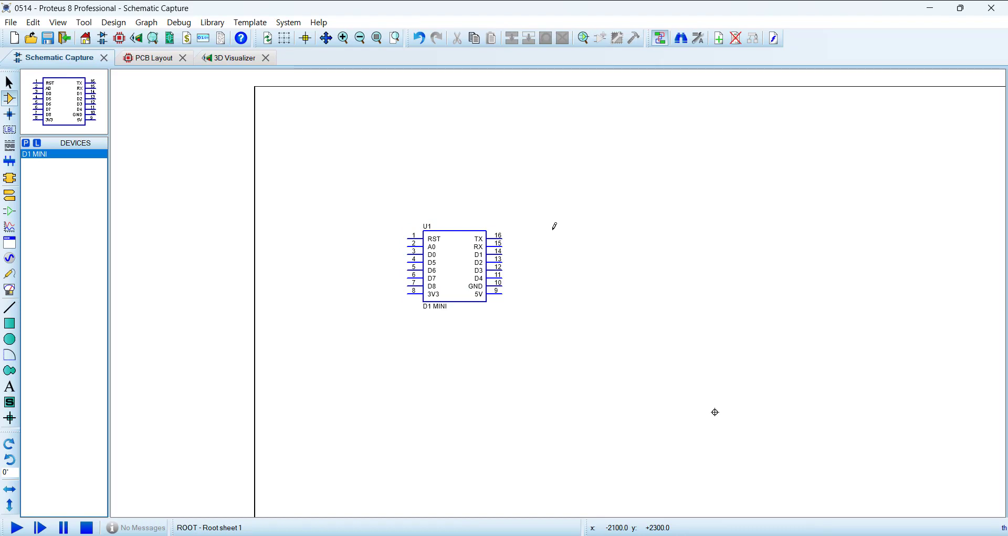
pyautogui.click(156, 64)
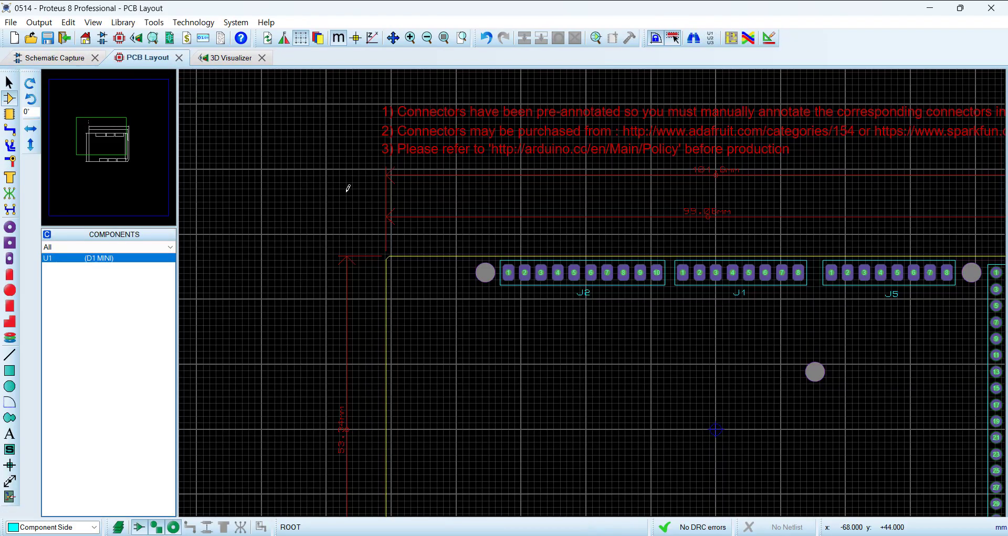
# Step: Check the pre-annotated header connectors in the PCB layout against the parts present on the schematic
pyautogui.scroll(-3, 662, 331)
pyautogui.scroll(1, 646, 321)
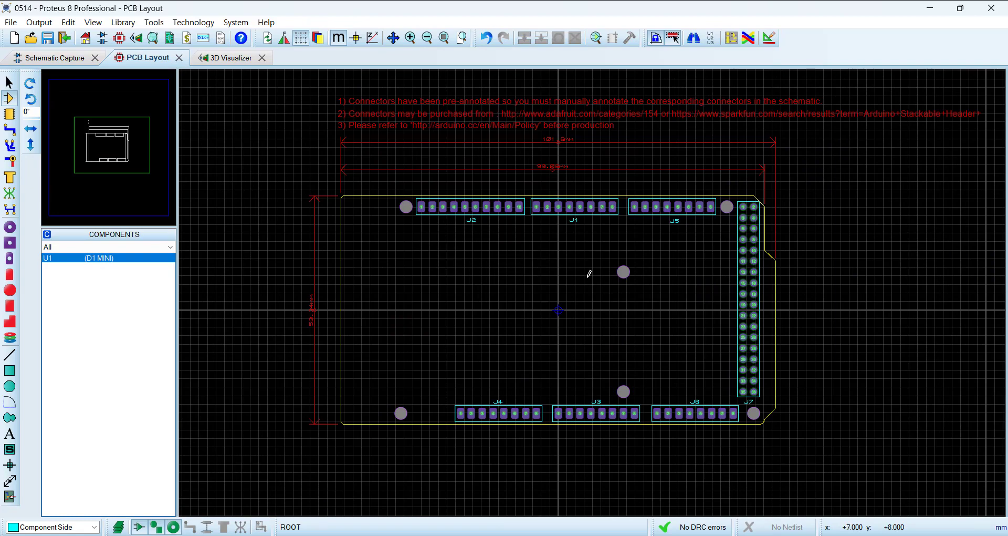
pyautogui.scroll(1, 589, 274)
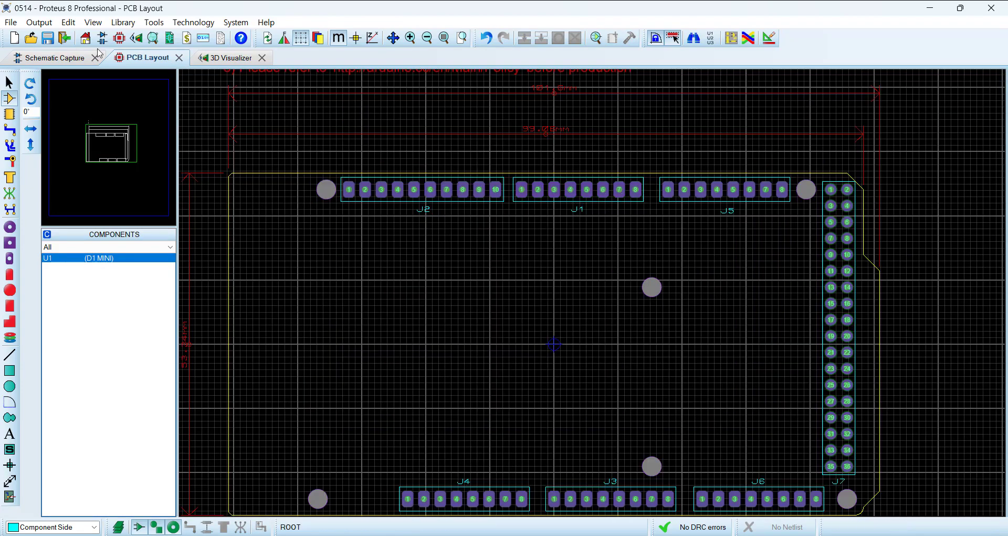
pyautogui.click(66, 62)
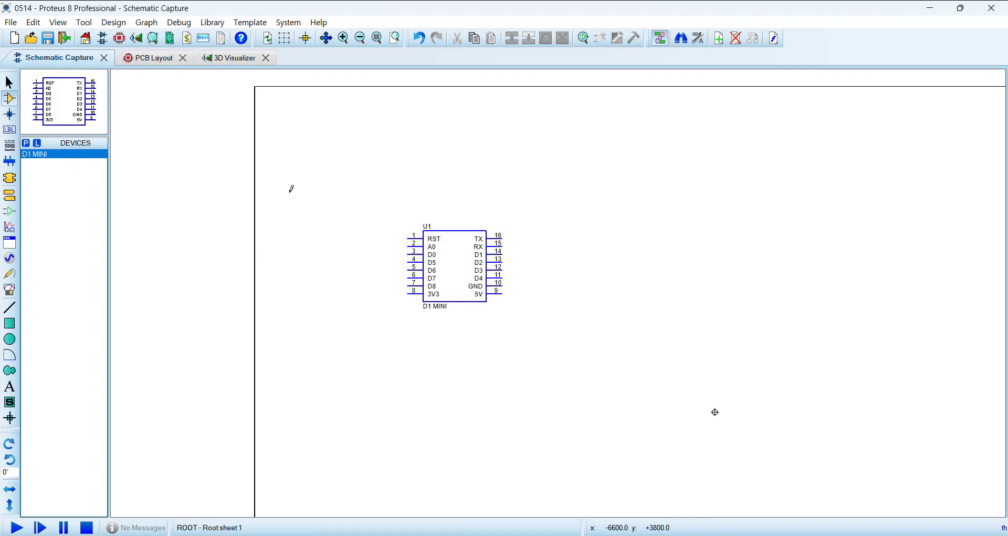
pyautogui.moveTo(361, 183); pyautogui.dragTo(574, 364)
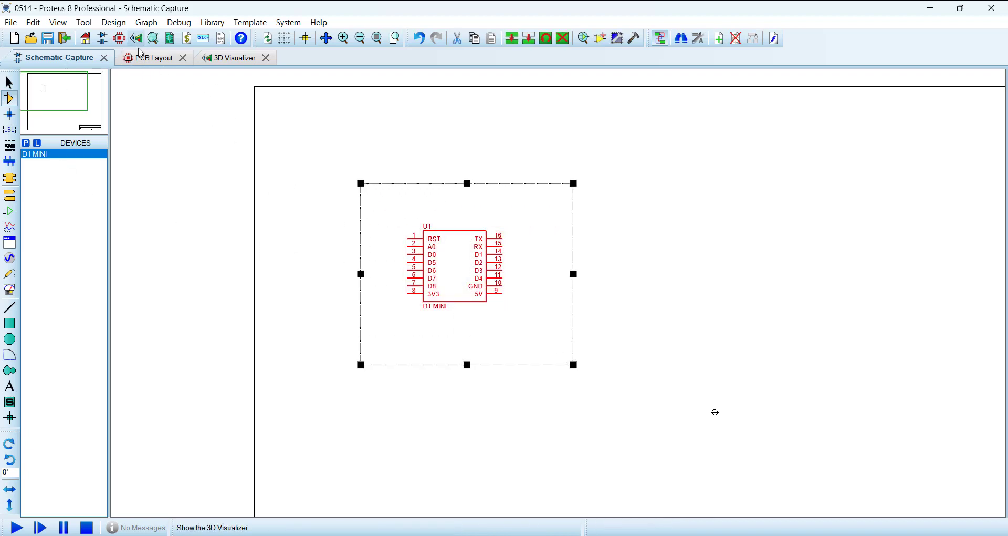
pyautogui.click(295, 173)
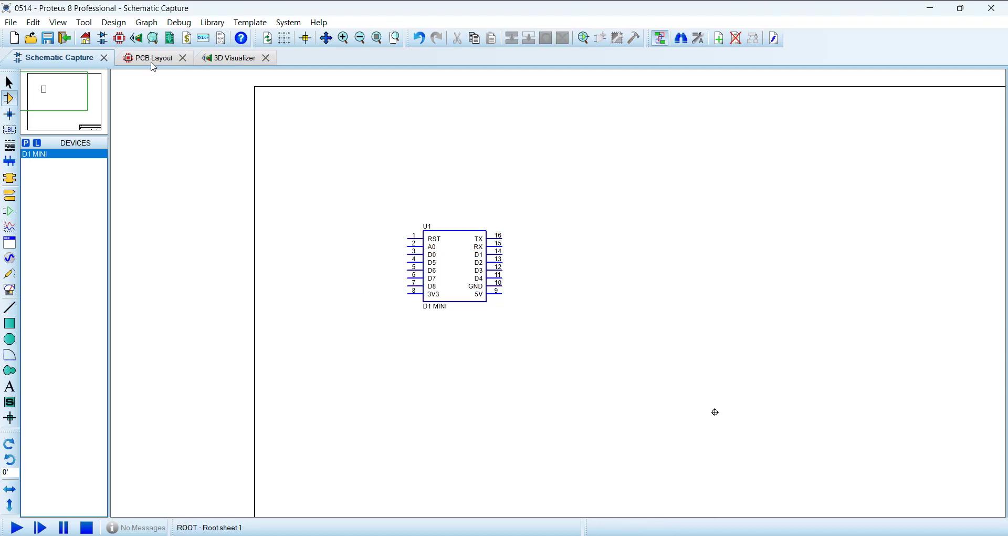
pyautogui.click(151, 61)
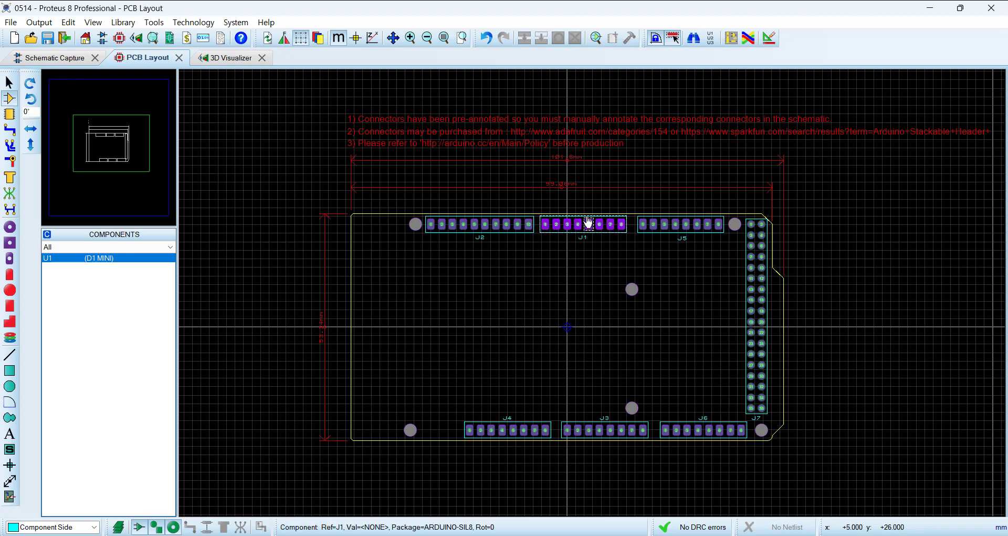
# Step: Add the ARDUINO-SIL8, ARDUINO-SIL10 and ARDUINO-DIL36 headers from the Arduino Connectors to the schematic's device list
pyautogui.click(66, 59)
pyautogui.click(26, 143)
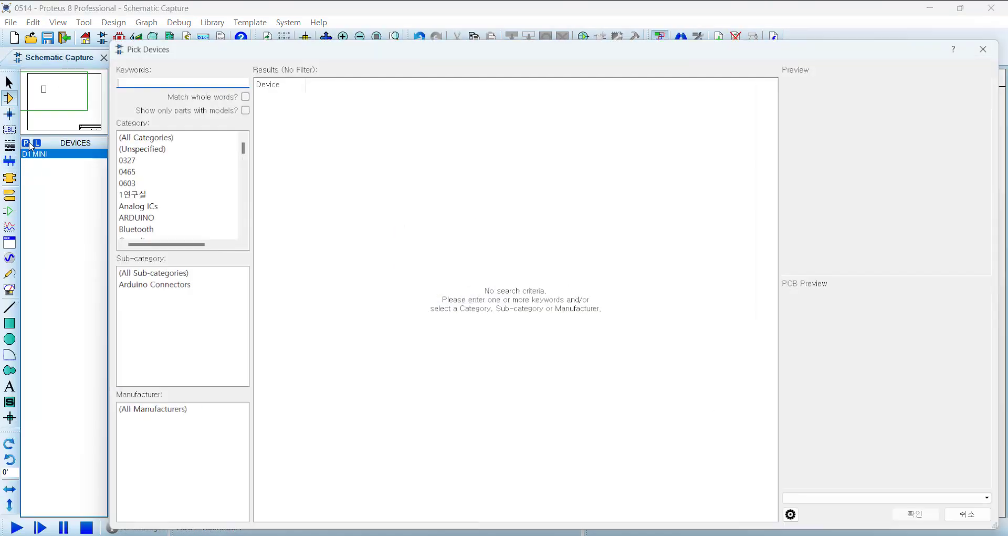
pyautogui.scroll(-3, 180, 202)
pyautogui.click(143, 161)
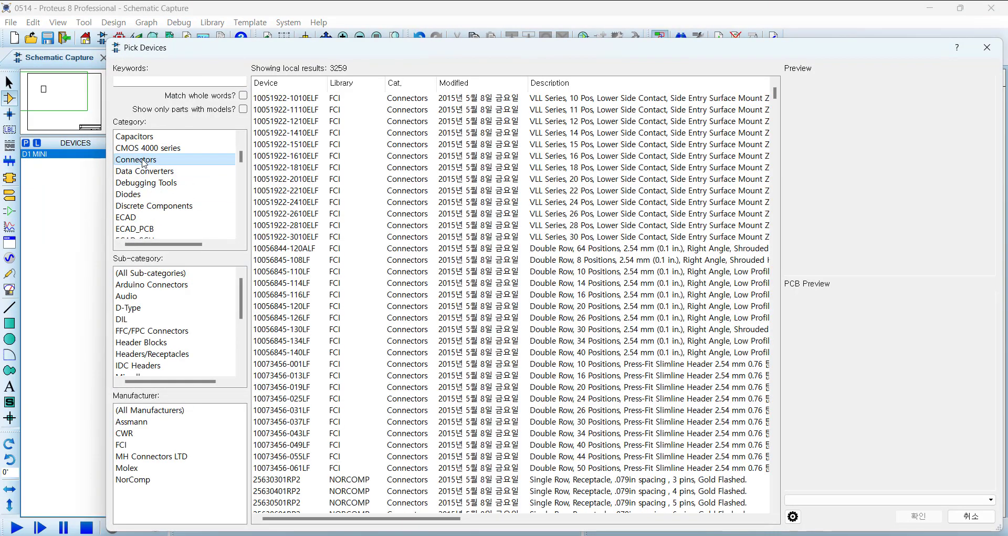
pyautogui.click(169, 286)
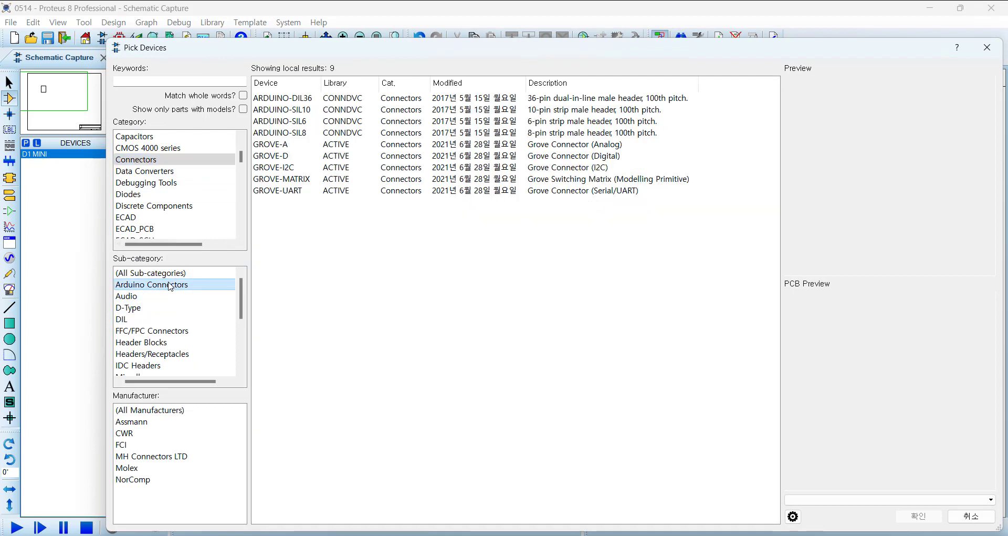
pyautogui.click(298, 138)
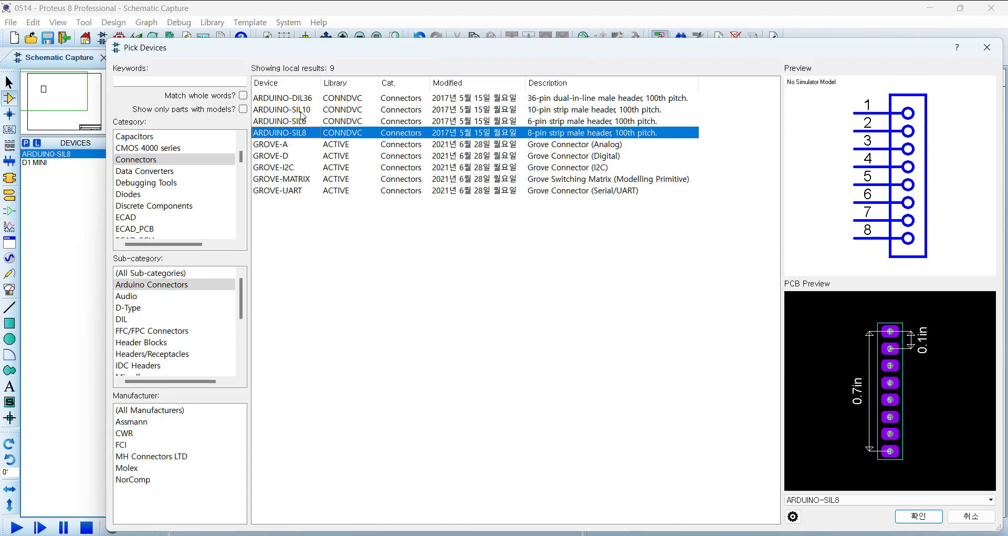
pyautogui.doubleClick(302, 112)
pyautogui.doubleClick(301, 100)
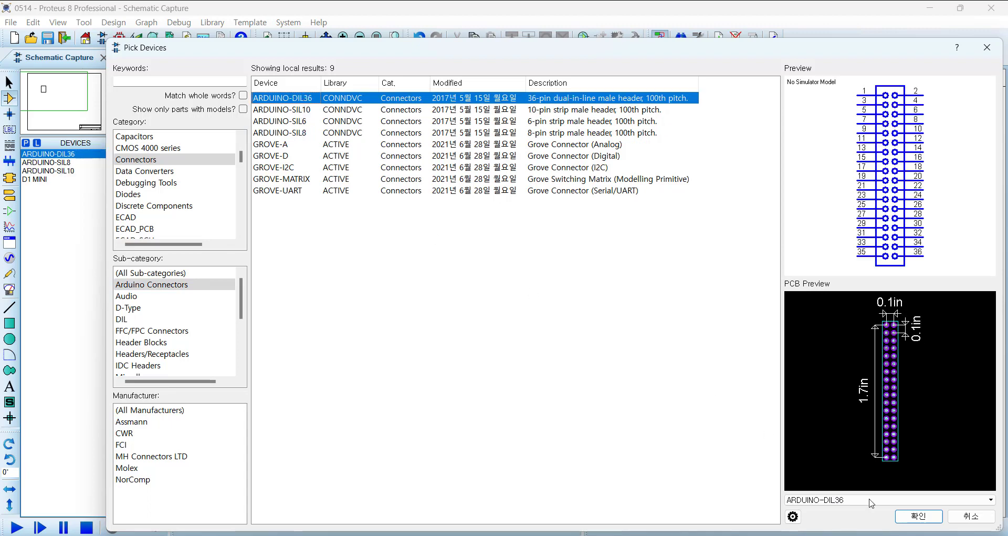
pyautogui.click(918, 515)
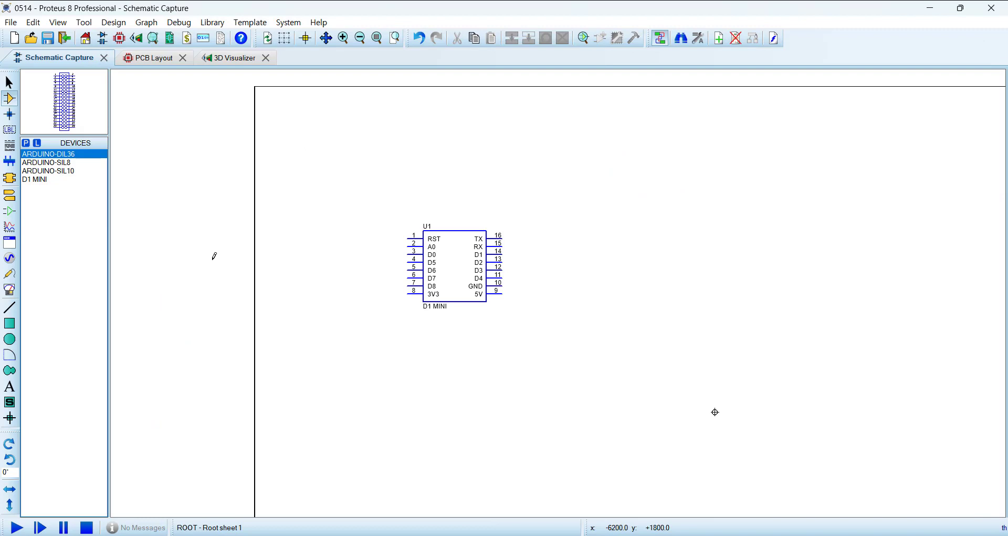
# Step: Look up the package of connector J1 in its component properties in the PCB layout, and leave them unchanged
pyautogui.click(153, 58)
pyautogui.scroll(2, 599, 225)
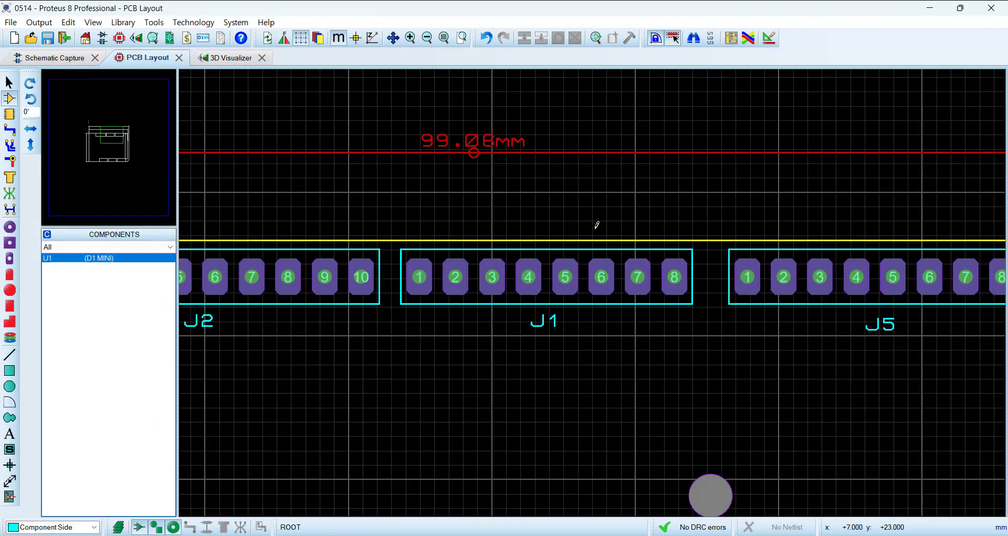
pyautogui.click(564, 277)
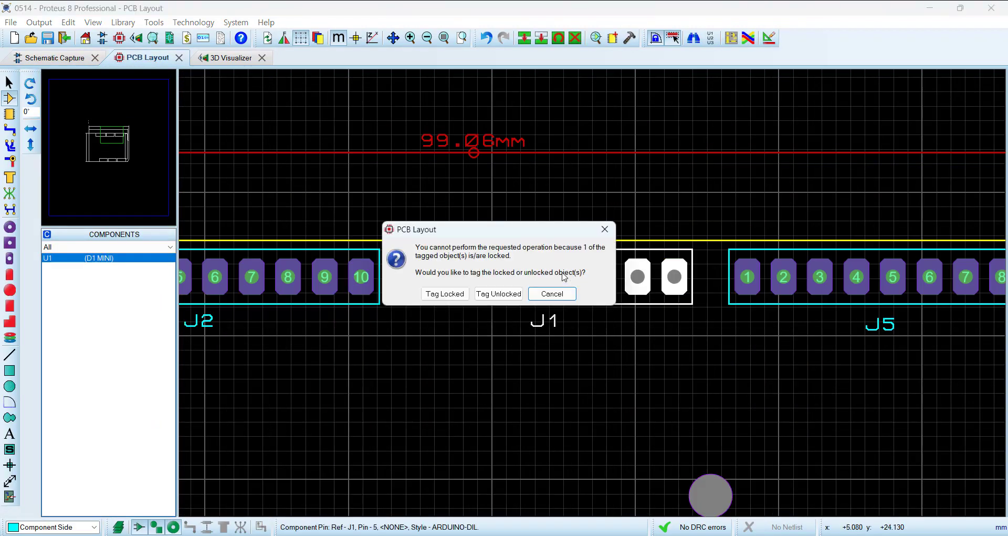
pyautogui.click(499, 298)
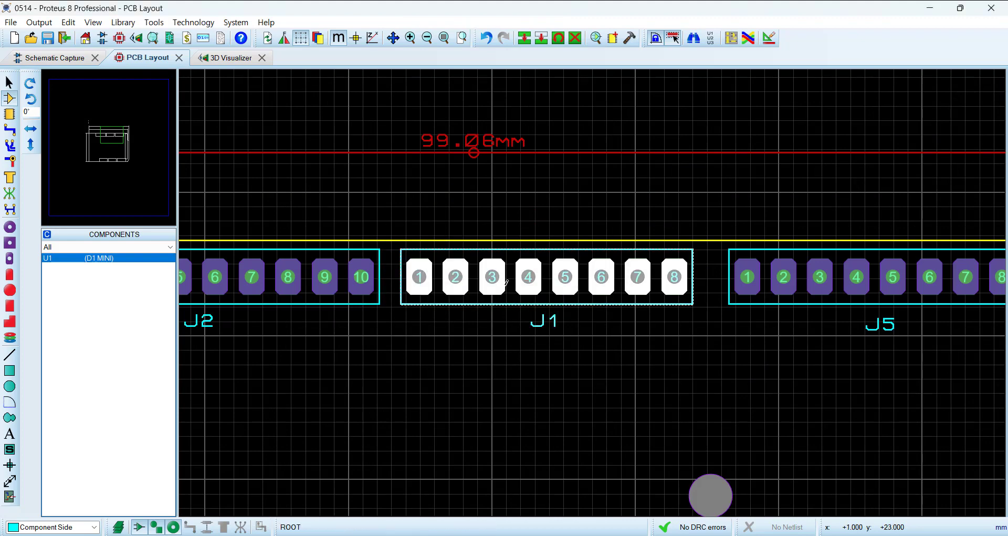
pyautogui.rightClick(492, 277)
pyautogui.click(548, 216)
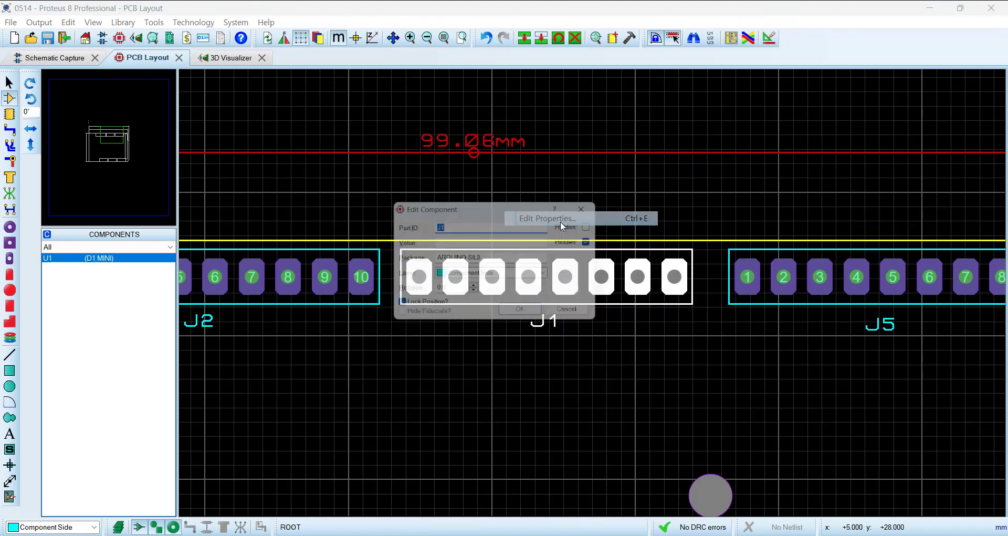
pyautogui.moveTo(504, 261); pyautogui.dragTo(392, 257)
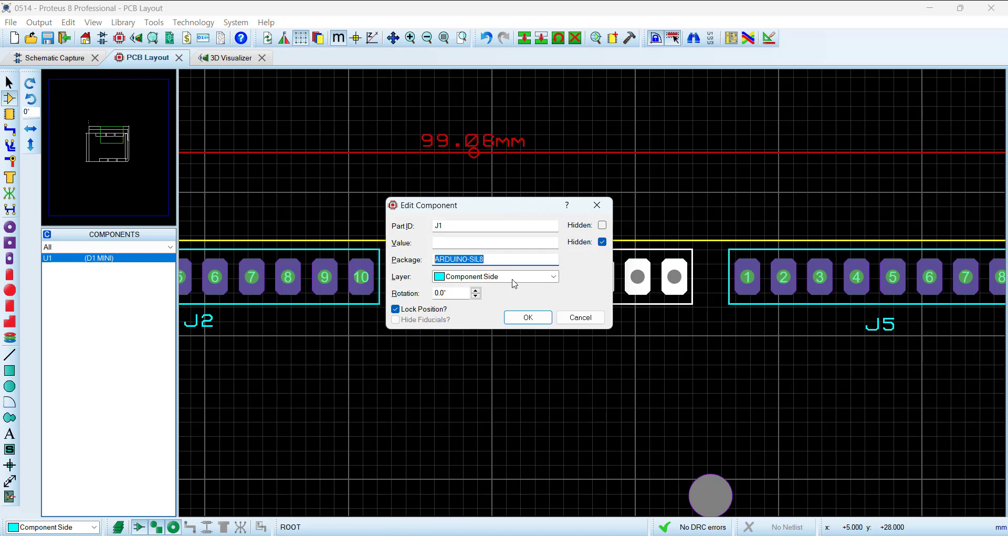
pyautogui.click(580, 317)
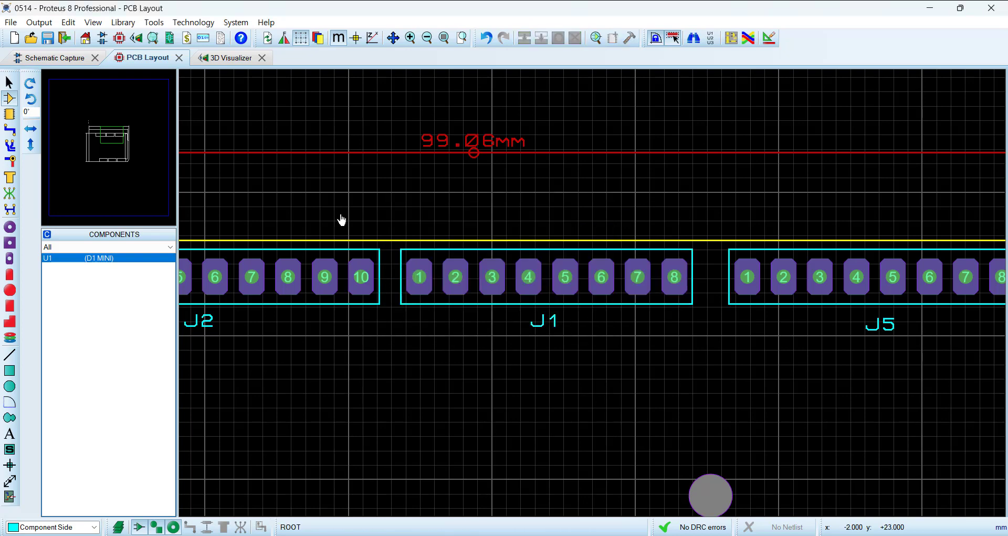
# Step: Place an ARDUINO-SIL8 header, rotated 90°, on the schematic above and to the right of the D1 MINI
pyautogui.click(60, 62)
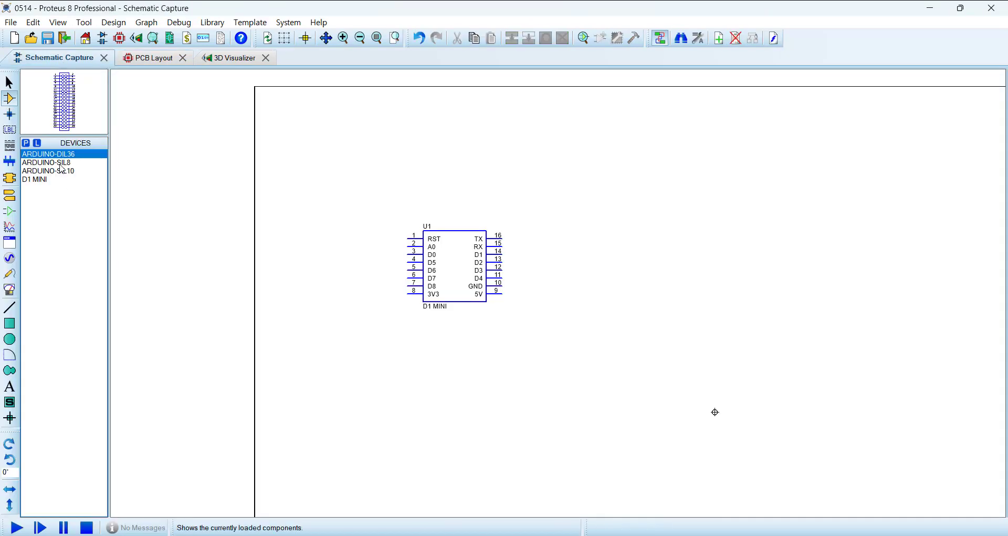
pyautogui.click(62, 164)
pyautogui.press('KP_Add')
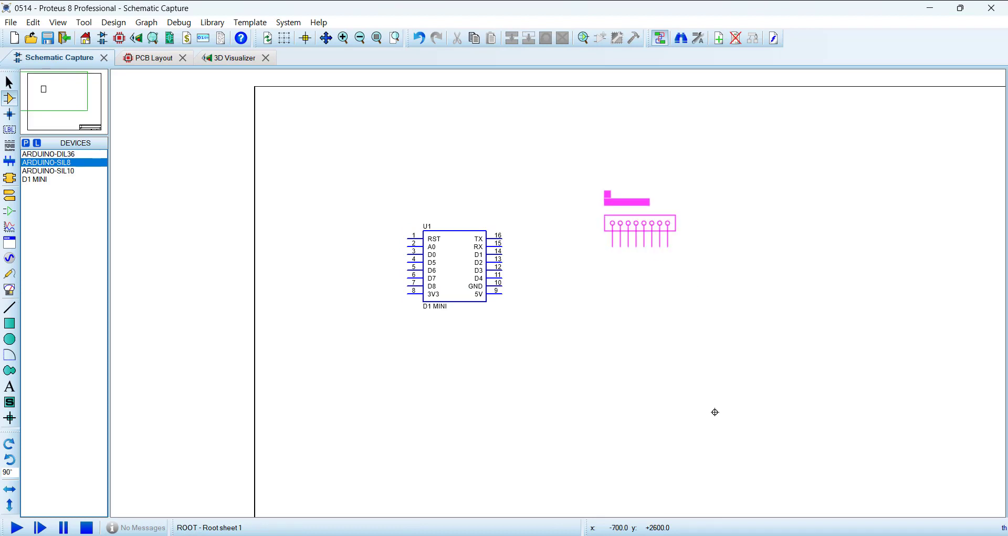
pyautogui.click(727, 183)
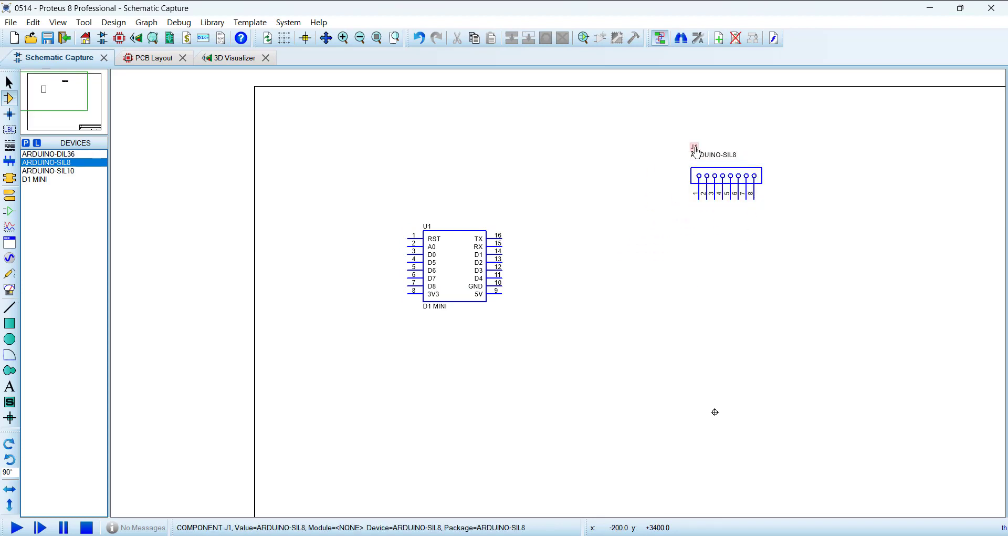
# Step: Compare the schematic's J1 header with J1 in the PCB layout, and examine the neighbouring J2 connector's reference and package
pyautogui.click(148, 60)
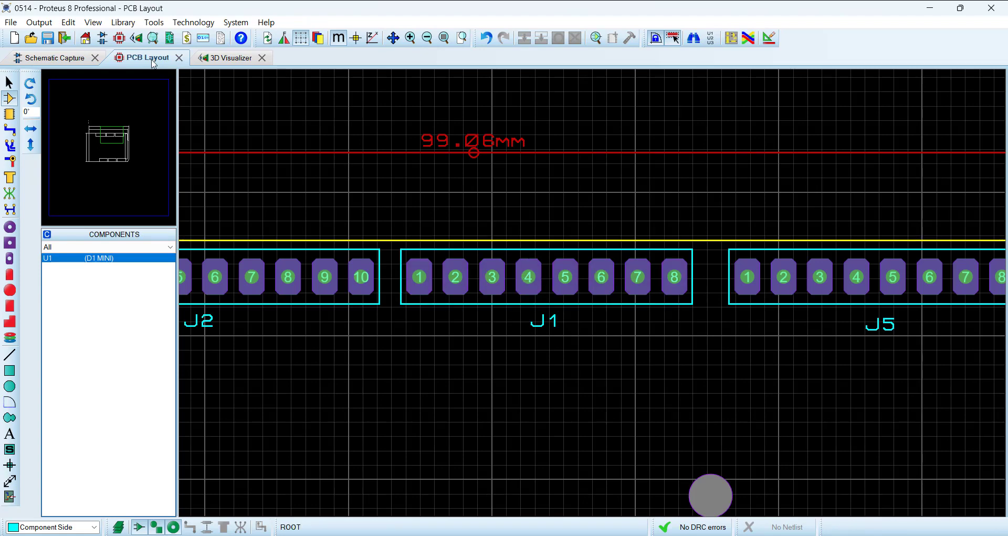
pyautogui.click(66, 60)
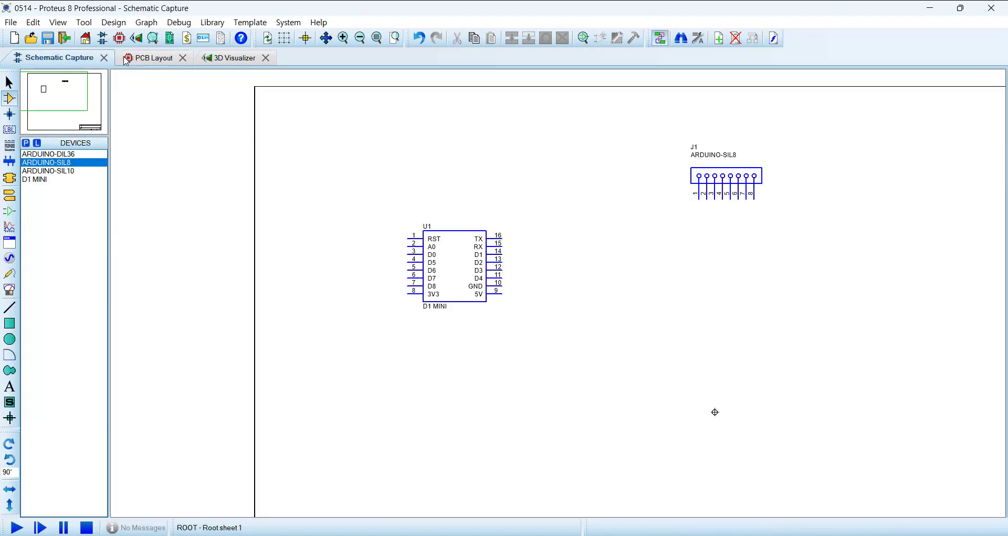
pyautogui.click(146, 62)
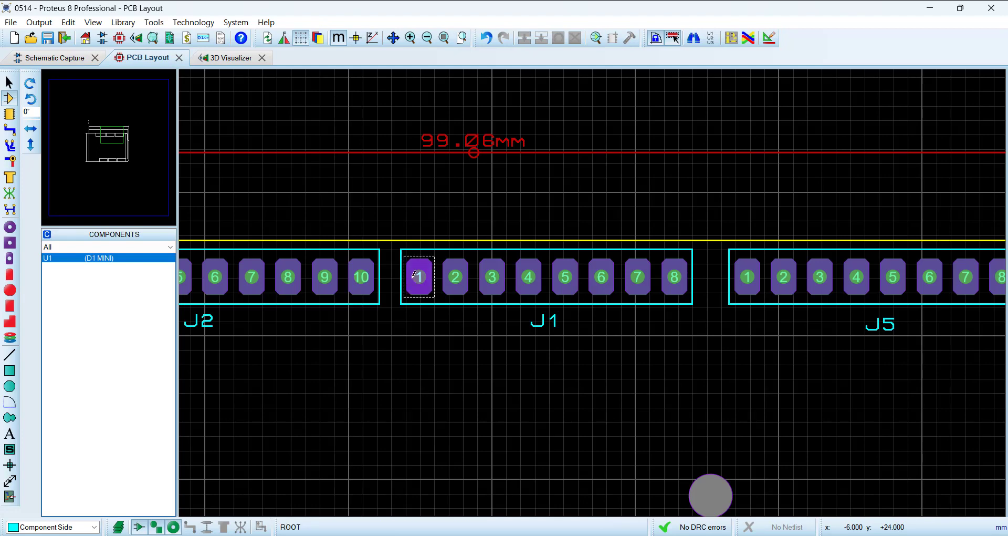
pyautogui.scroll(-2, 422, 286)
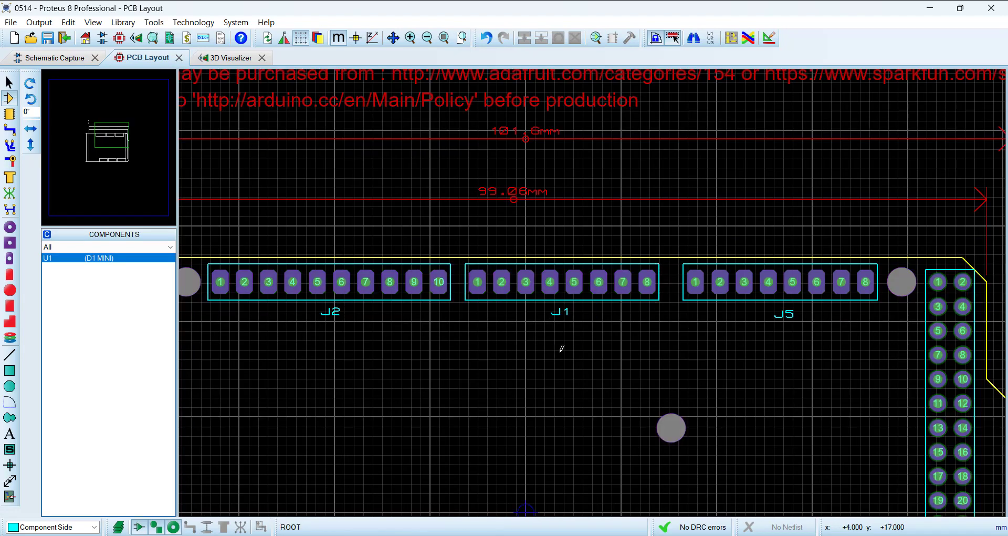
pyautogui.scroll(-3, 594, 326)
pyautogui.scroll(2, 584, 336)
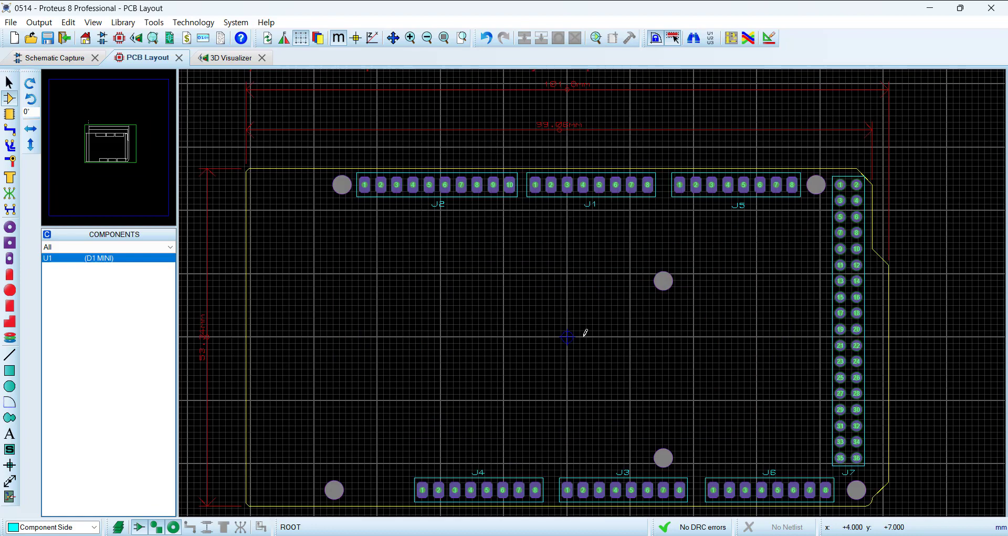
pyautogui.scroll(1, 451, 213)
pyautogui.moveTo(639, 344); pyautogui.dragTo(637, 322)
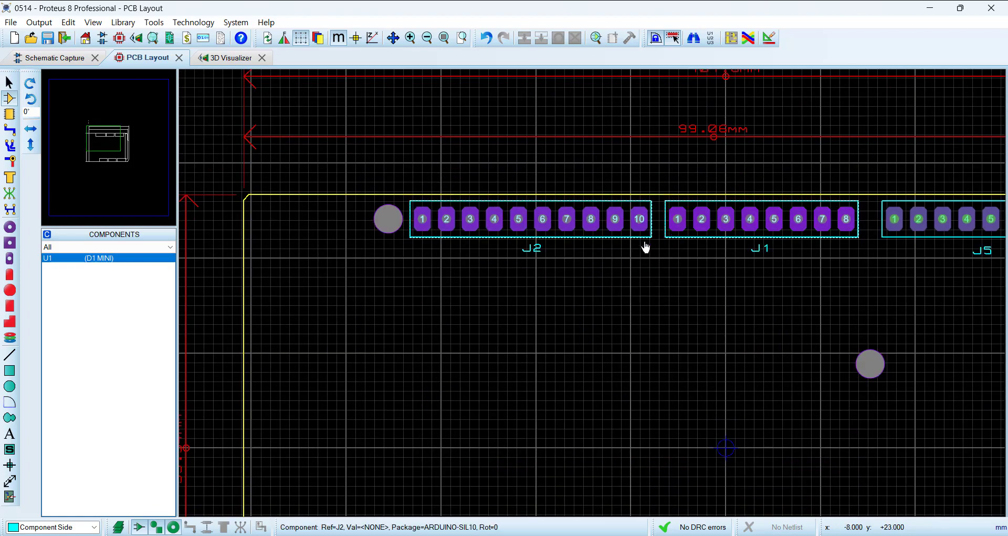
# Step: Place an ARDUINO-SIL10 header, rotated 90°, on the schematic directly to the left of the J1 header
pyautogui.click(62, 59)
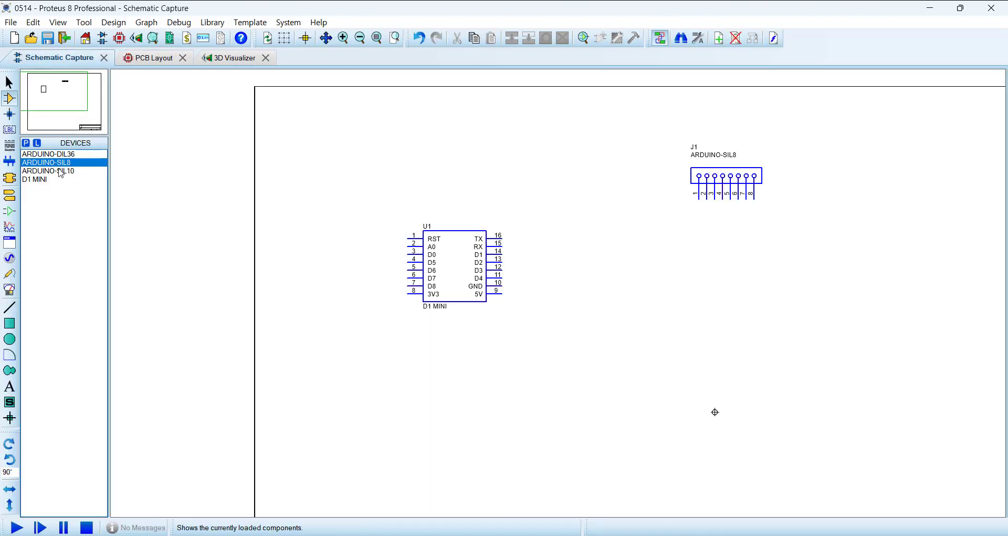
pyautogui.click(66, 174)
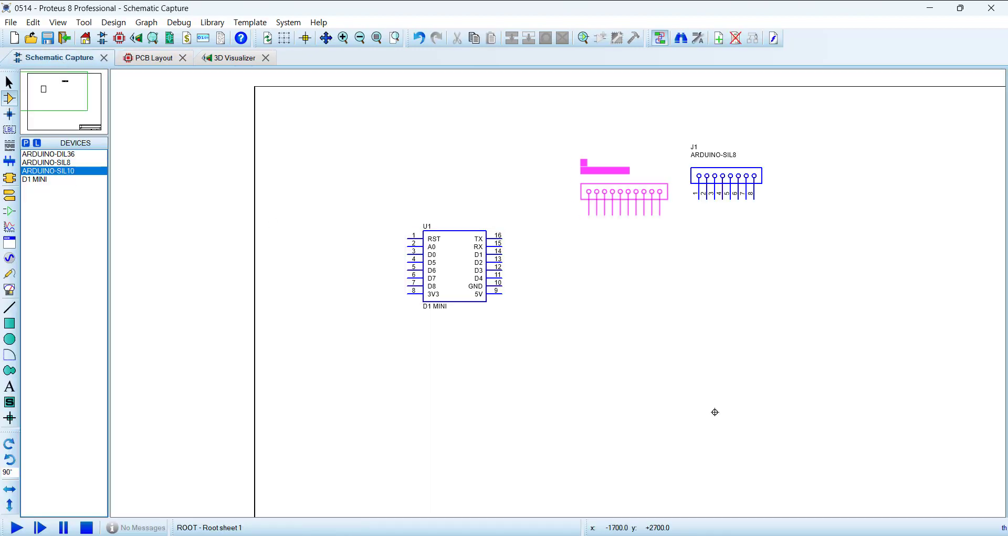
pyautogui.click(624, 174)
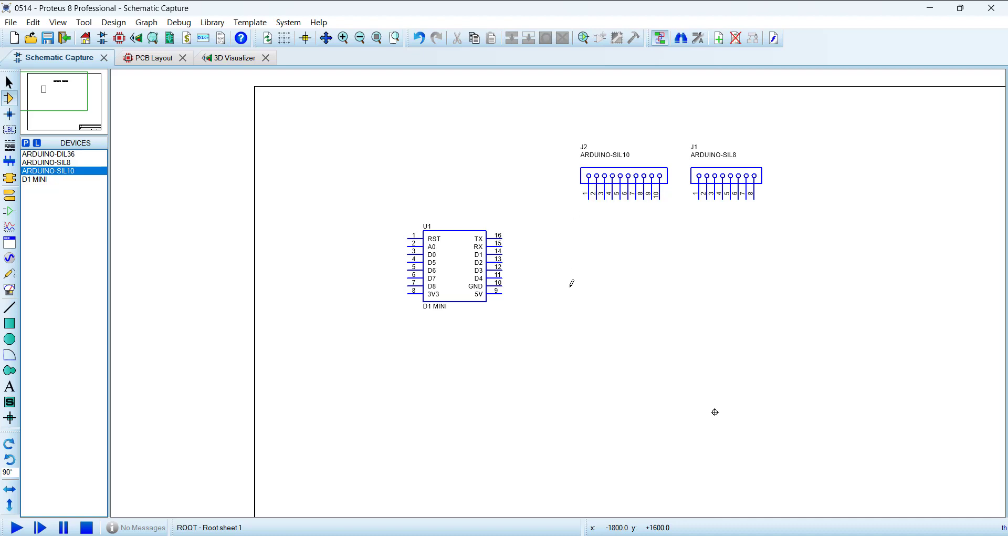
# Step: Examine the references and packages of connectors J3, J4, J6 and J5 in the PCB layout
pyautogui.click(148, 59)
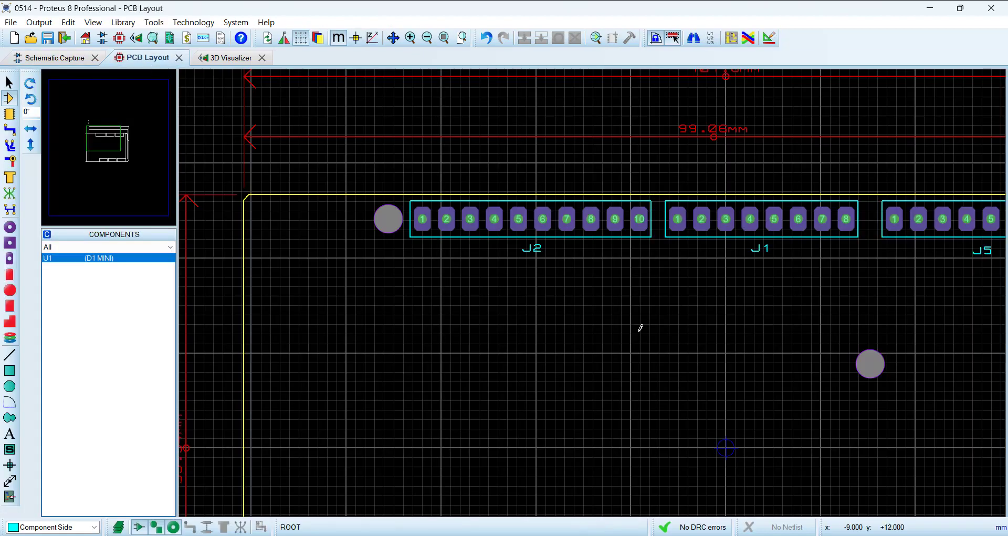
pyautogui.scroll(-3, 513, 268)
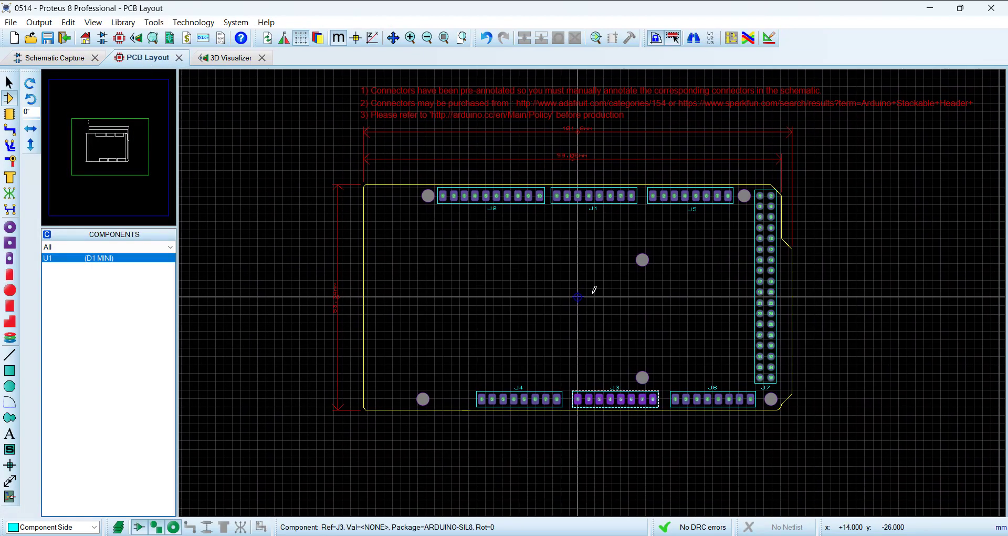
pyautogui.scroll(3, 594, 399)
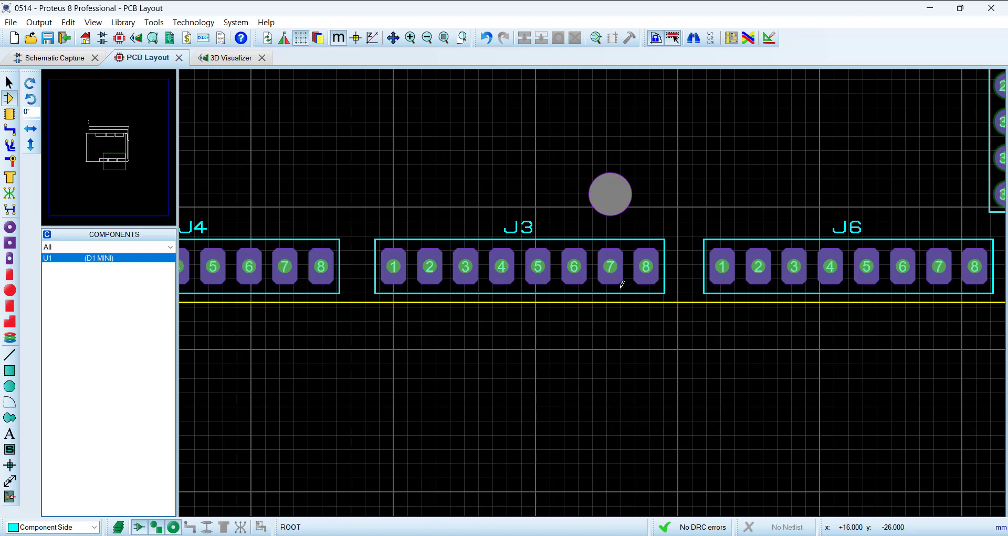
pyautogui.scroll(-2, 512, 282)
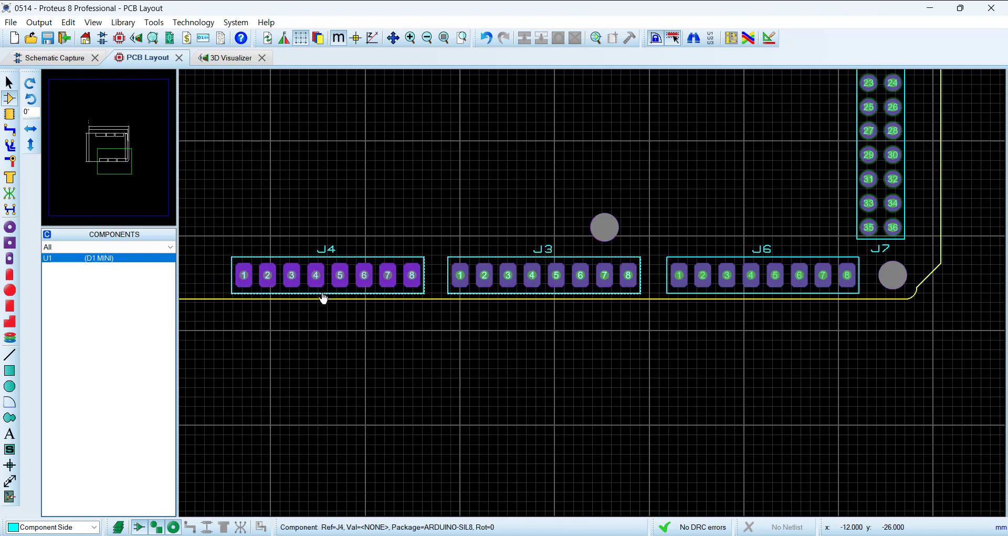
pyautogui.scroll(-2, 290, 295)
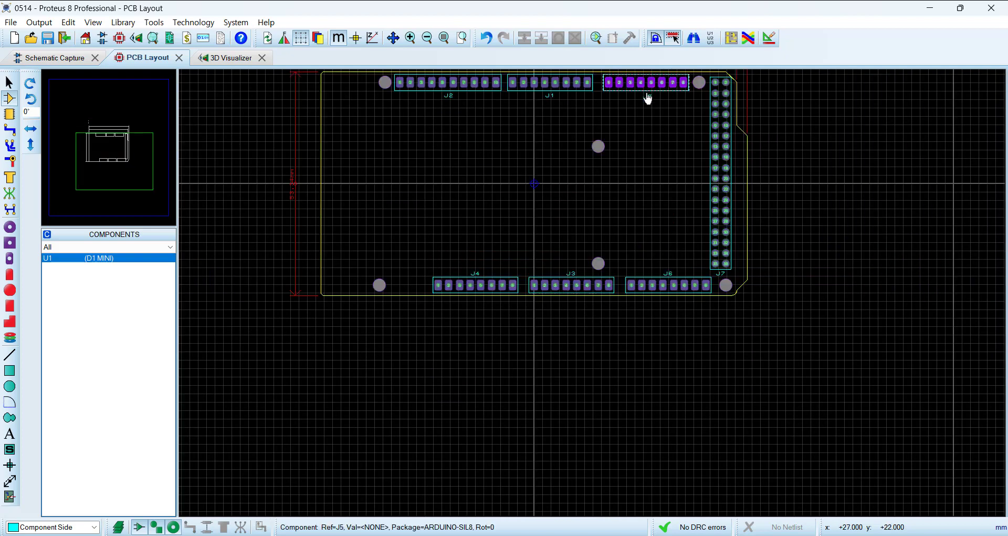
# Step: Place another ARDUINO-SIL8 header, rotated 90°, on the schematic to the right of the J1 header
pyautogui.scroll(1, 654, 220)
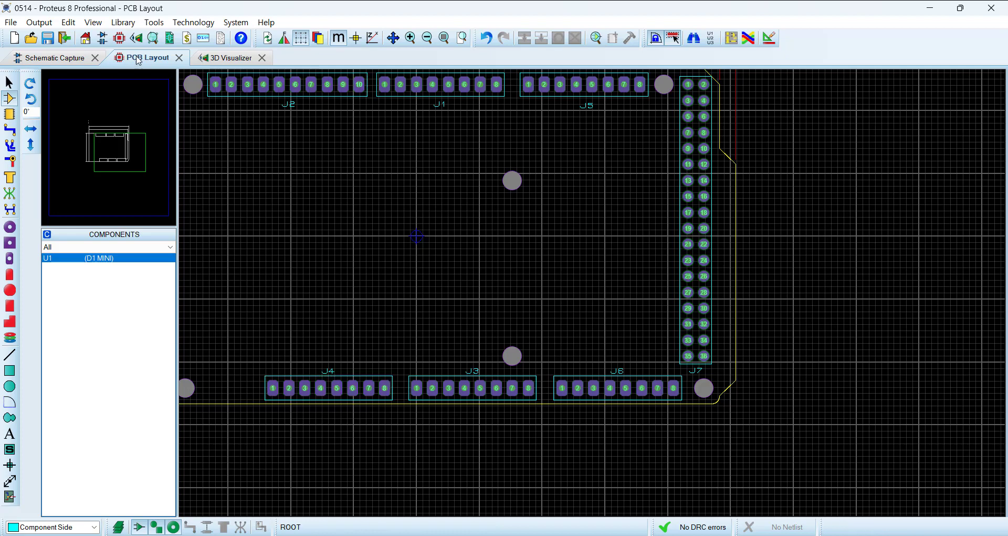
pyautogui.click(65, 61)
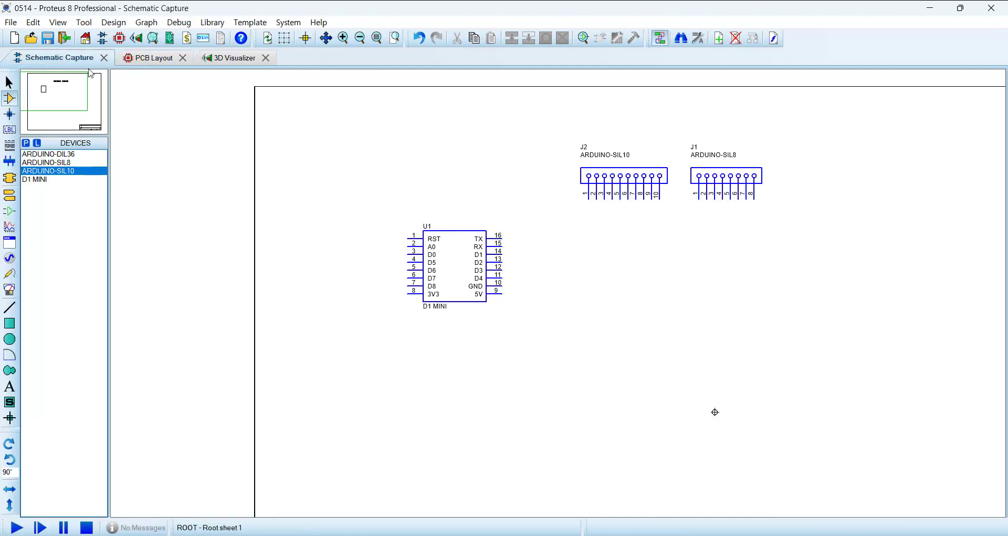
pyautogui.click(62, 163)
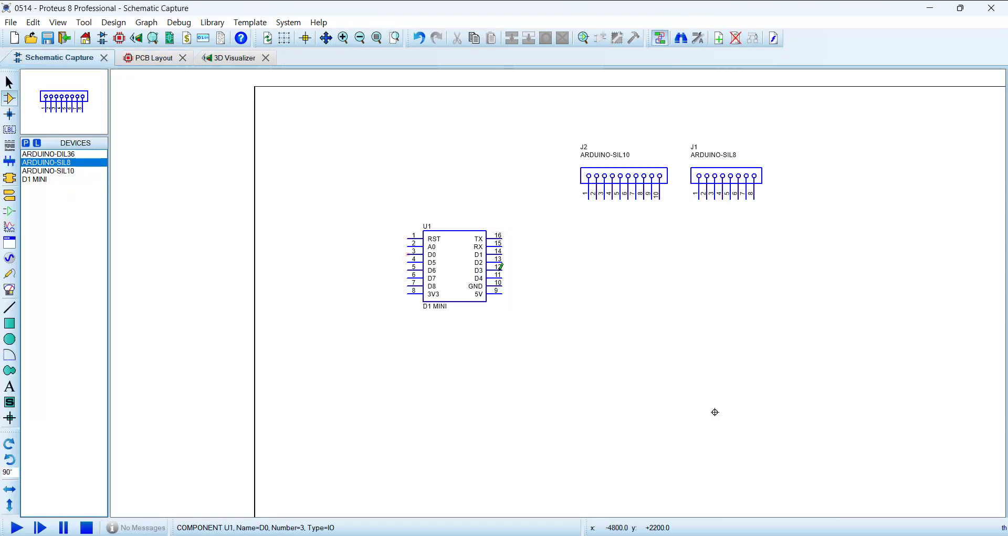
pyautogui.click(853, 179)
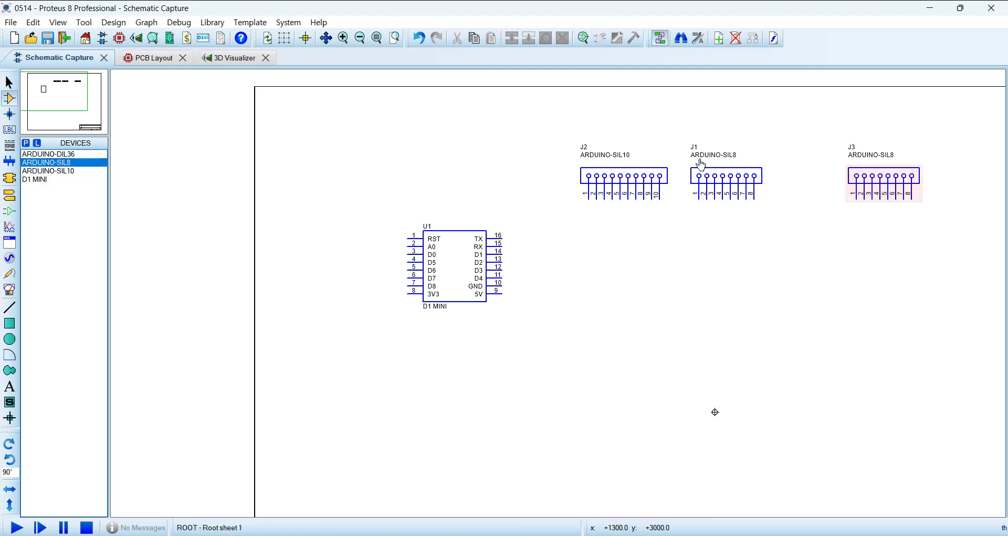
# Step: Check J3's location in the PCB layout and move the schematic's J3 header to below J1
pyautogui.click(153, 57)
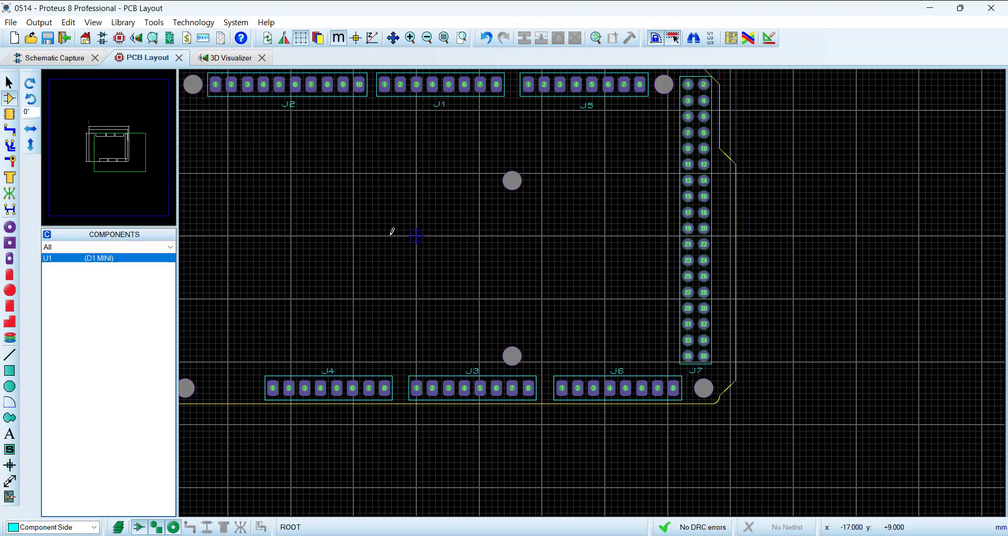
pyautogui.scroll(1, 403, 237)
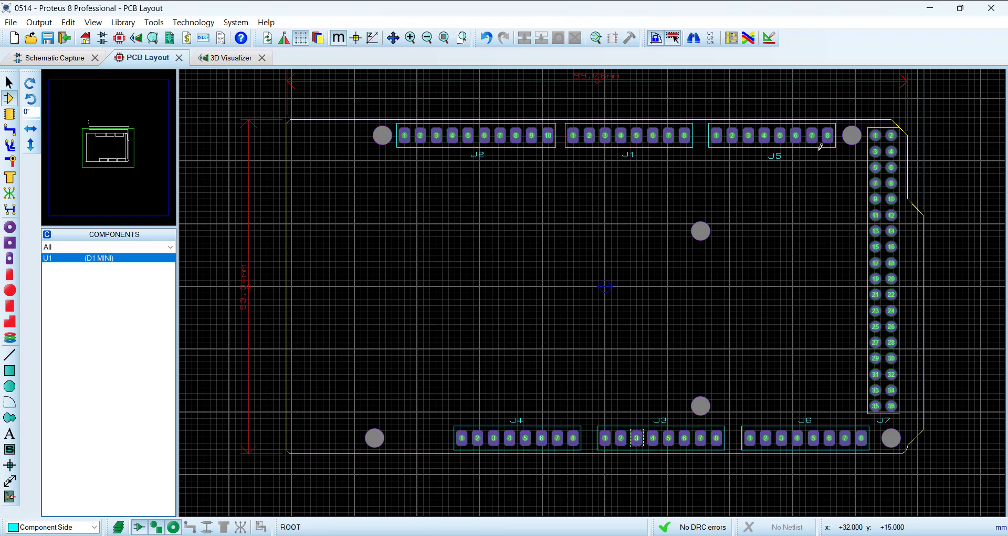
pyautogui.click(57, 58)
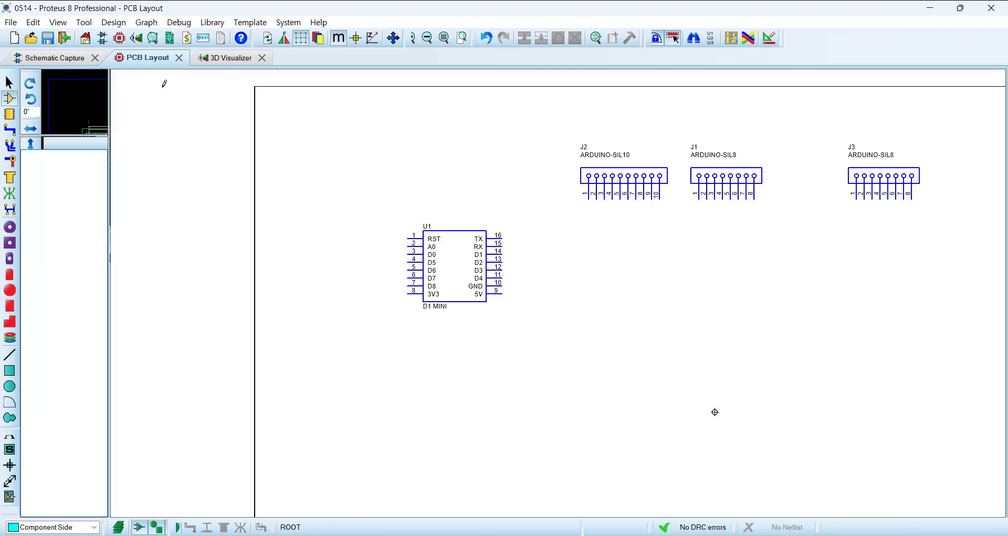
pyautogui.moveTo(896, 176)
pyautogui.mouseDown()
pyautogui.moveTo(731, 388)
pyautogui.moveTo(746, 365)
pyautogui.mouseUp()
pyautogui.click(799, 315)
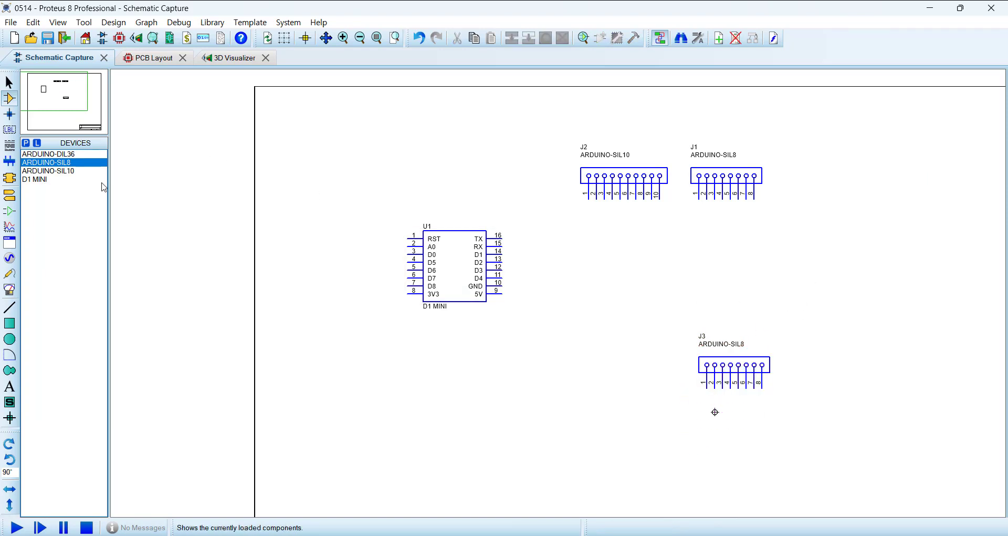
# Step: Place three more ARDUINO-SIL8 headers in PCB order: J4 left of J3, J5 right of J1, and J6 right of J3
pyautogui.click(61, 164)
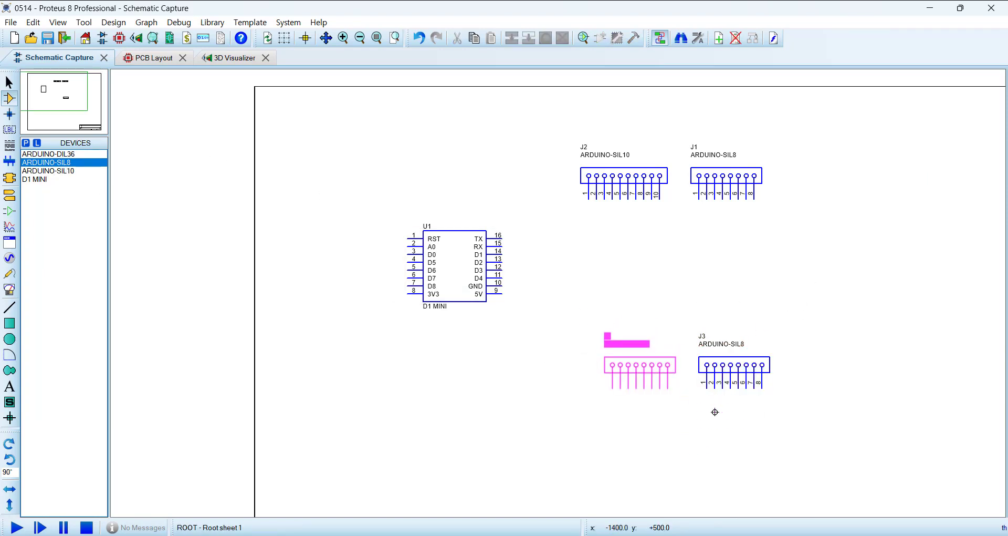
pyautogui.click(633, 373)
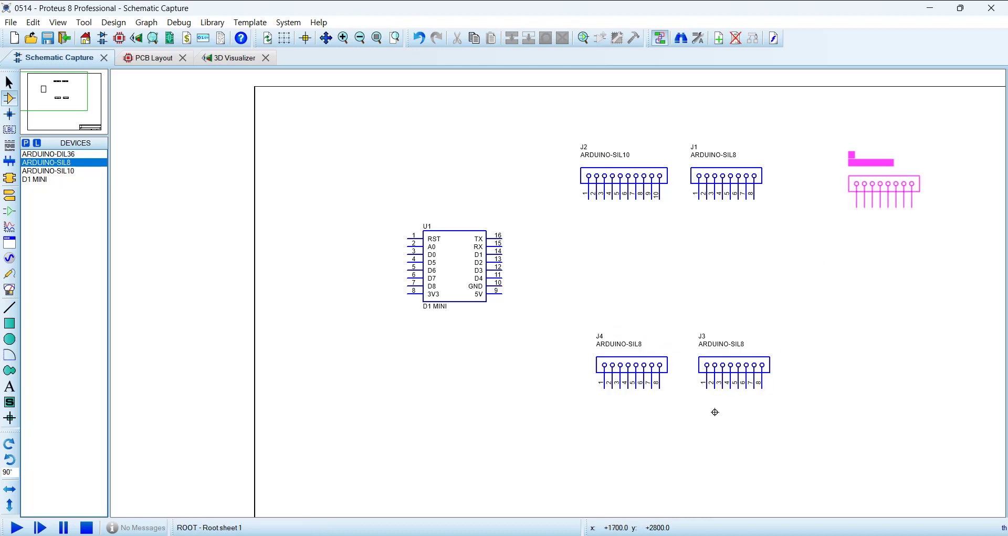
pyautogui.click(802, 181)
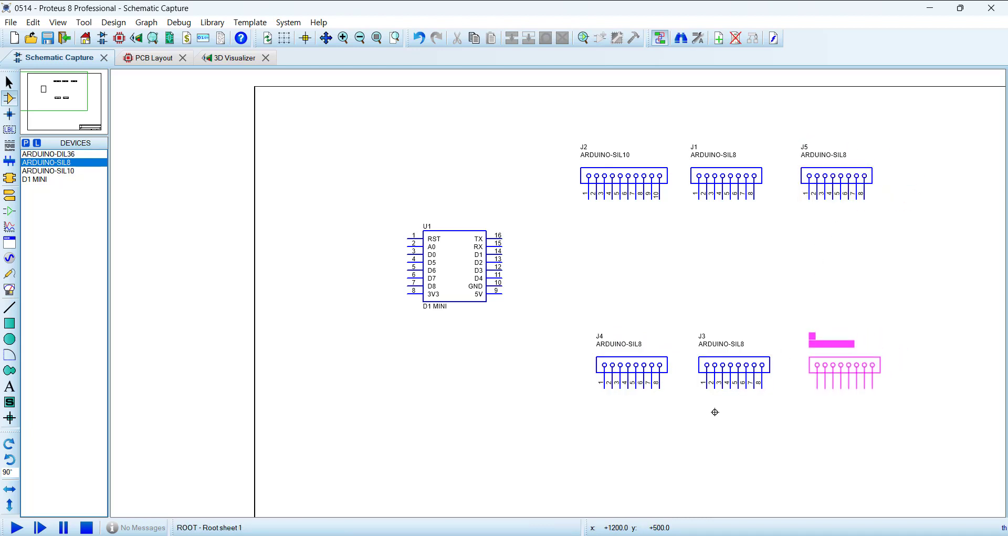
pyautogui.click(810, 363)
# Step: Place an ARDUINO-DIL36 header on the schematic to the right of the J5 and J6 headers
pyautogui.moveTo(550, 136); pyautogui.dragTo(920, 443)
pyautogui.click(141, 65)
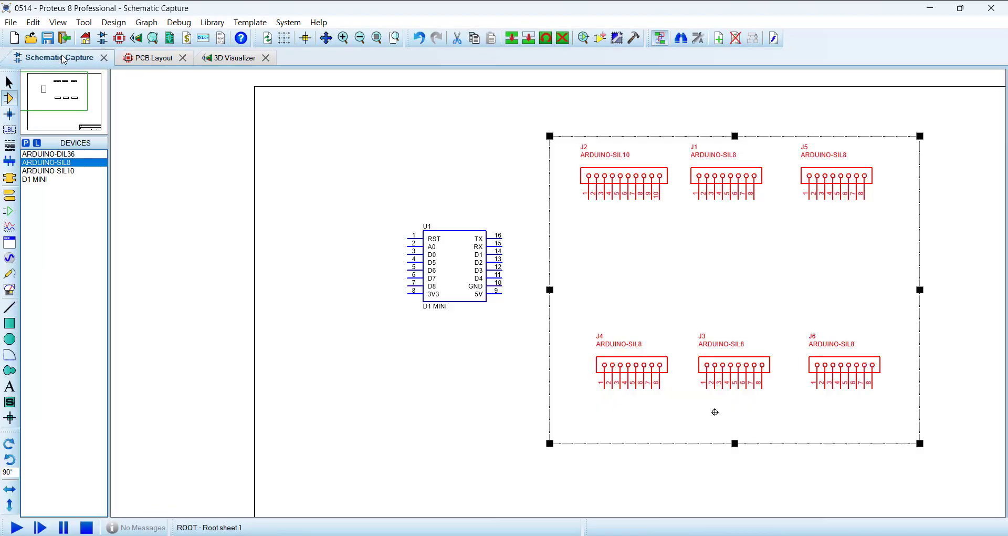
pyautogui.click(62, 58)
pyautogui.click(57, 153)
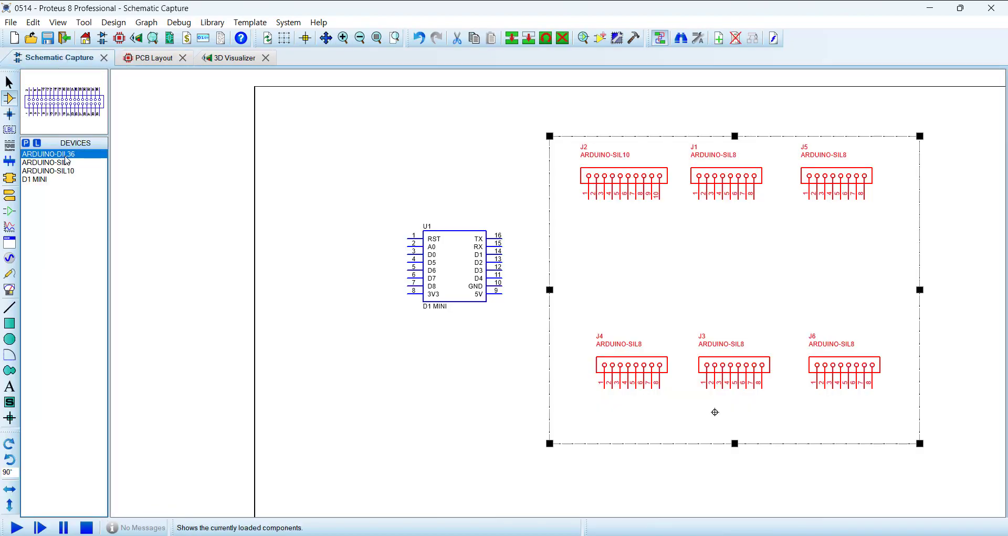
pyautogui.click(526, 370)
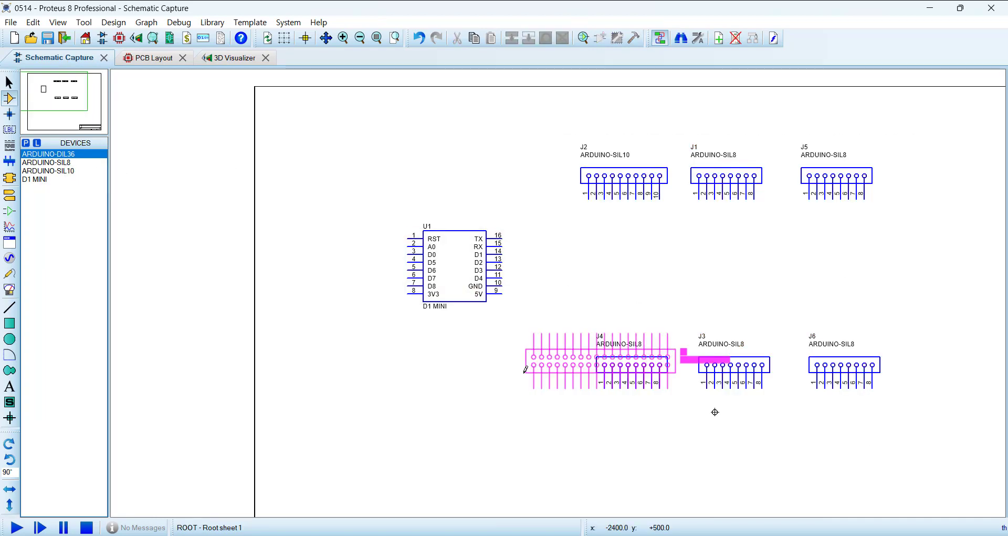
pyautogui.scroll(-1, 596, 363)
pyautogui.click(832, 288)
pyautogui.scroll(2, 832, 287)
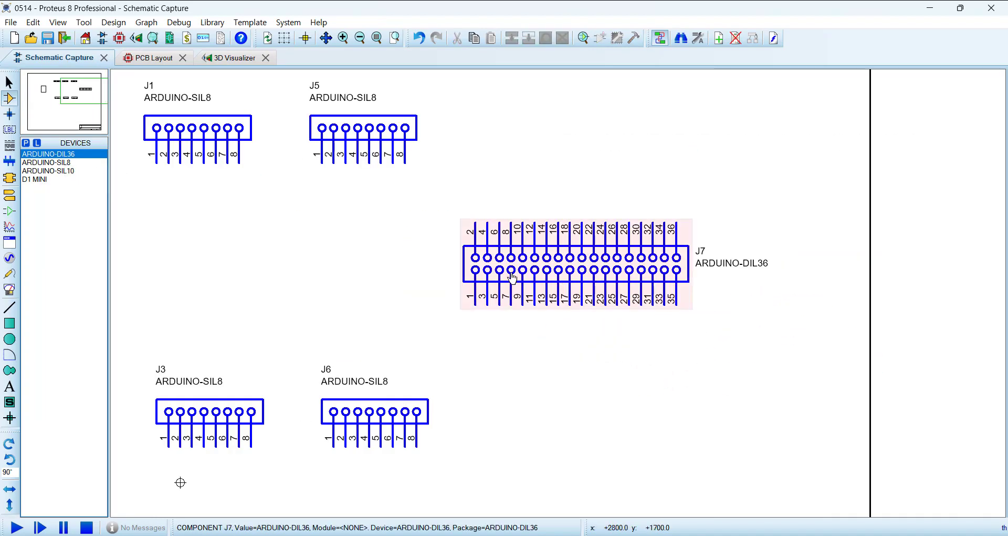
# Step: Rotate the ARDUINO-DIL36 header upright with pin 1 at its upper left, and shift it up and to the right
pyautogui.moveTo(428, 197); pyautogui.dragTo(748, 379)
pyautogui.press('KP_Add')
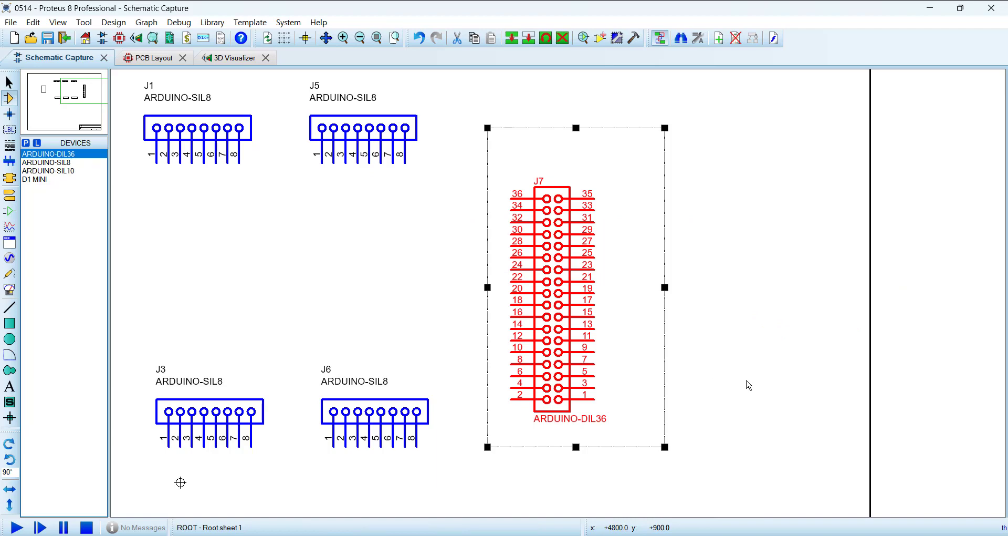
pyautogui.press('KP_Add')
pyautogui.press('KP_Add')
pyautogui.moveTo(631, 268); pyautogui.dragTo(643, 232)
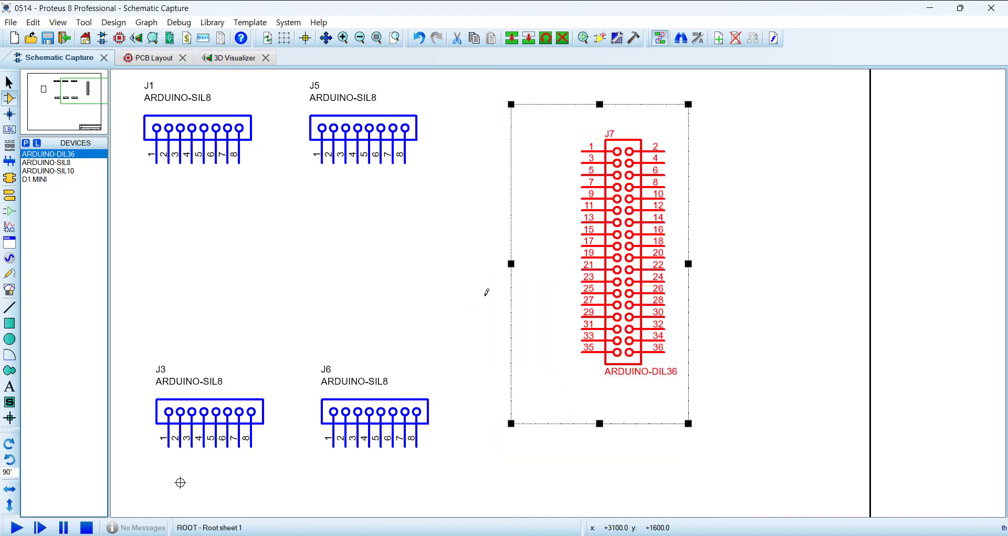
pyautogui.click(486, 292)
pyautogui.scroll(-2, 526, 329)
pyautogui.scroll(1, 622, 286)
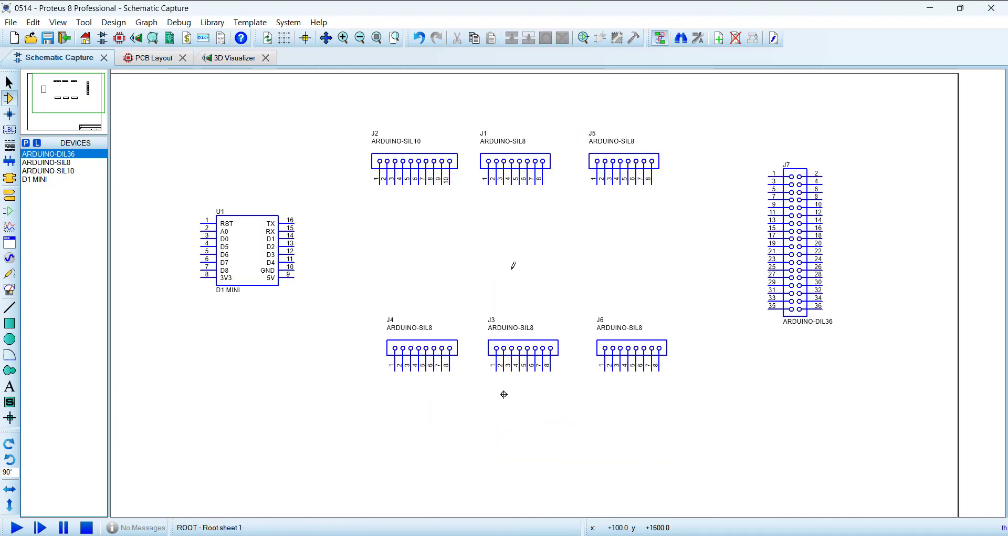
pyautogui.middleClick(515, 271)
pyautogui.click(483, 273)
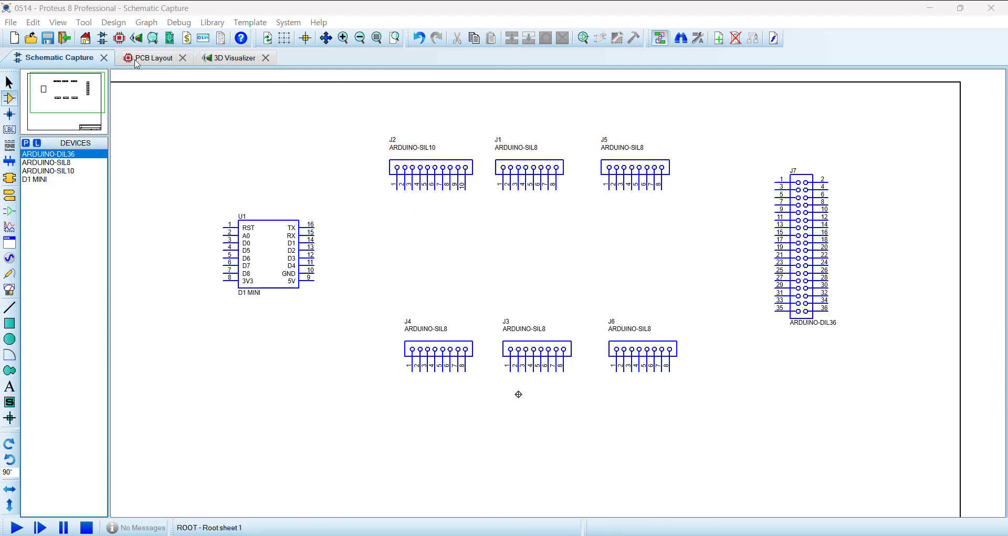
# Step: Compare the header arrangement with the PCB layout, and import the Arduino Mega pinout image onto the schematic
pyautogui.click(151, 58)
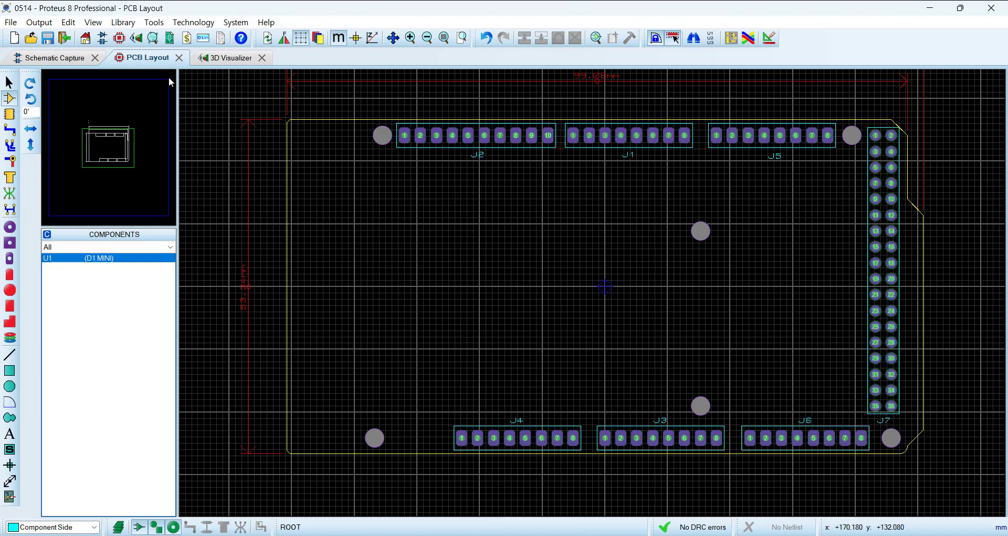
pyautogui.click(73, 62)
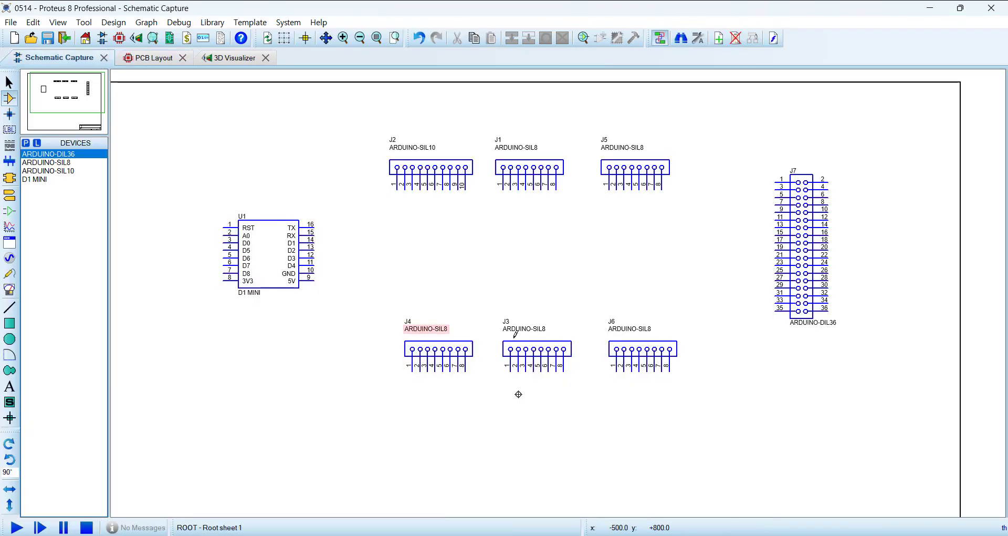
pyautogui.click(10, 22)
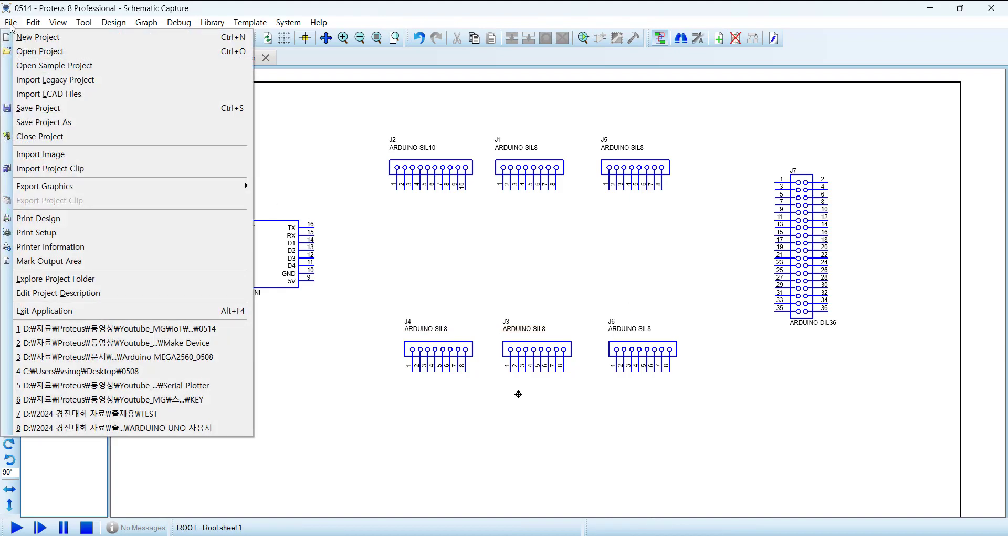
pyautogui.click(83, 154)
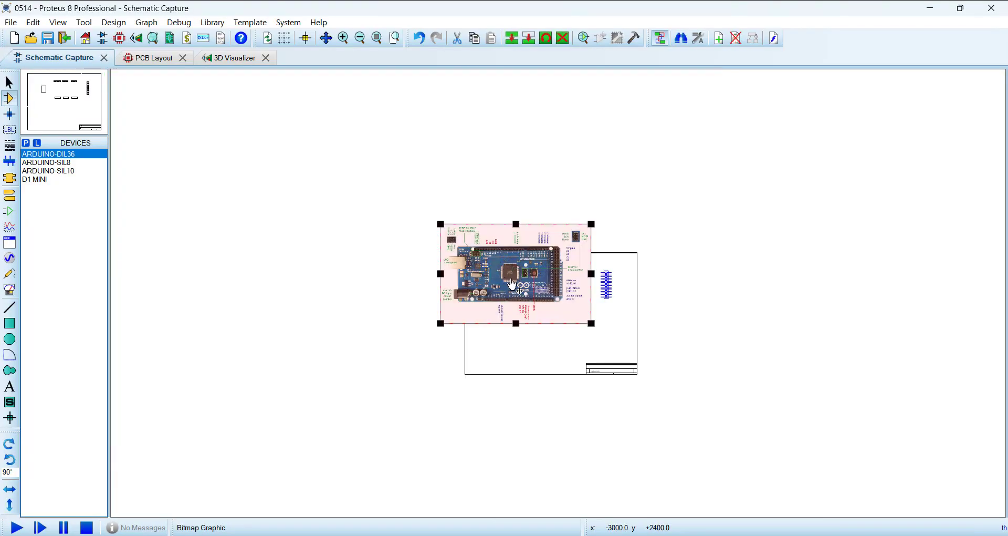
pyautogui.click(530, 388)
pyautogui.scroll(3, 497, 306)
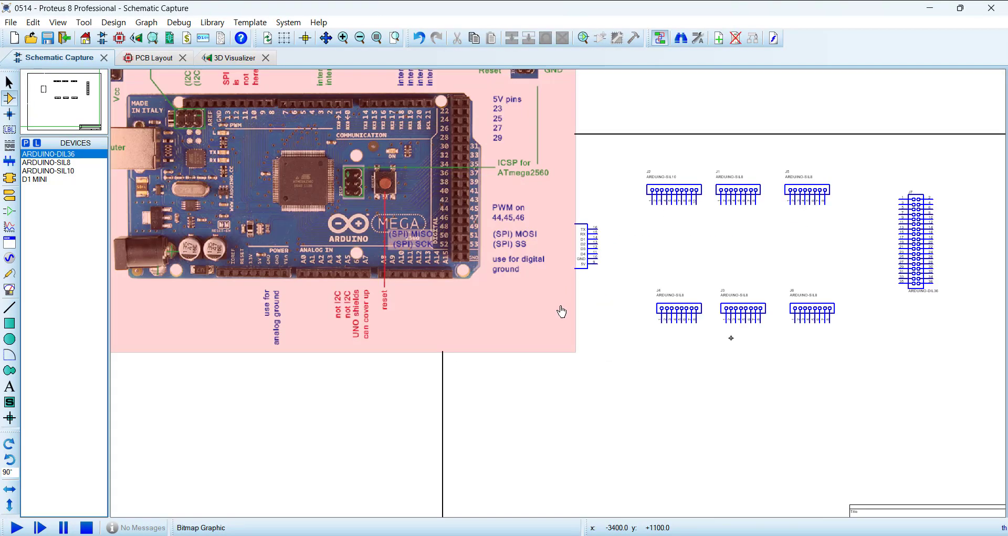
# Step: Move the Arduino Mega pinout image down and slightly right, so that it sits level with the headers on their left
pyautogui.middleClick(624, 344)
pyautogui.scroll(1, 623, 343)
pyautogui.scroll(-1, 634, 509)
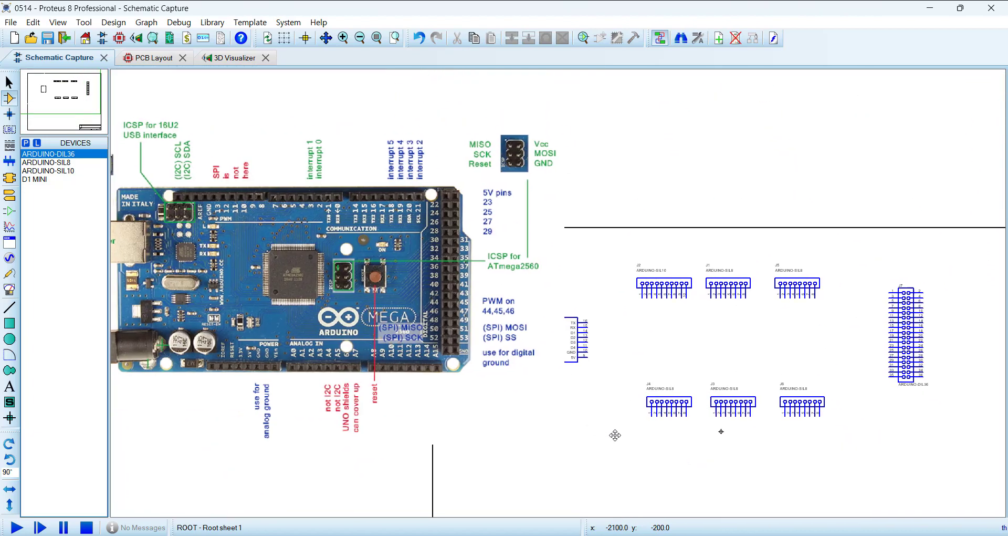
pyautogui.click(622, 418)
pyautogui.click(318, 246)
pyautogui.moveTo(339, 329); pyautogui.dragTo(363, 413)
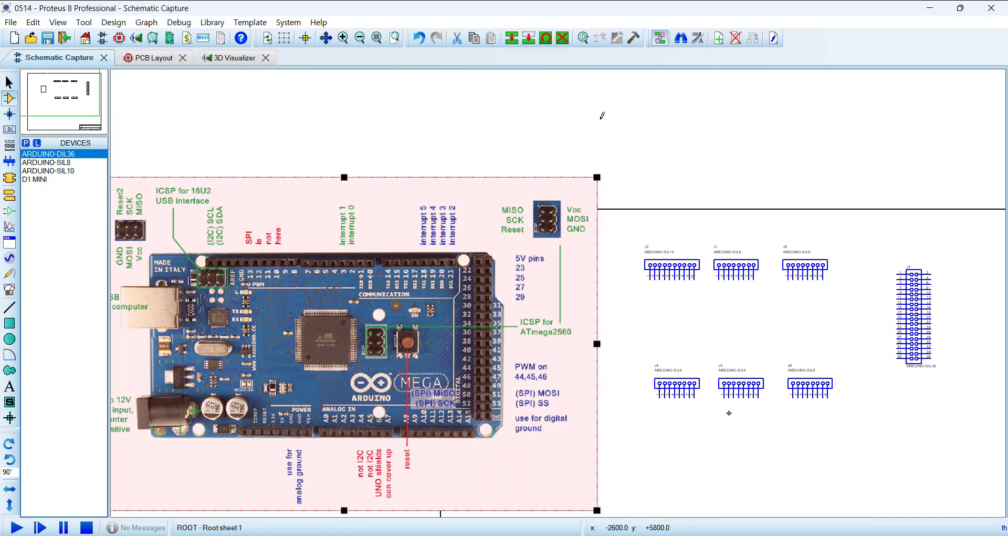
pyautogui.click(602, 114)
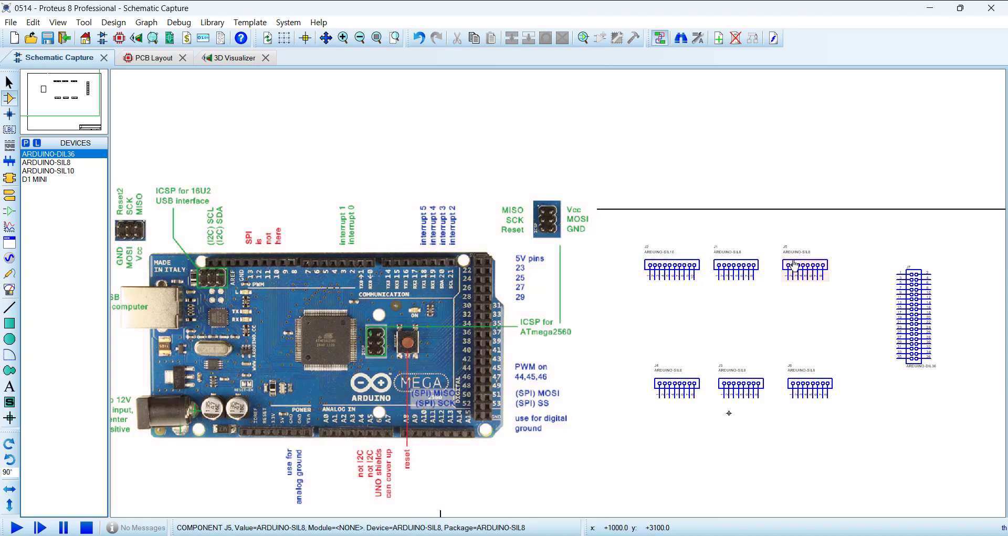
# Step: Attach default terminals, rotated 90° to point downward, to pins 1 through 4 of the J2 ARDUINO-SIL10 header
pyautogui.scroll(2, 692, 289)
pyautogui.scroll(-4, 529, 313)
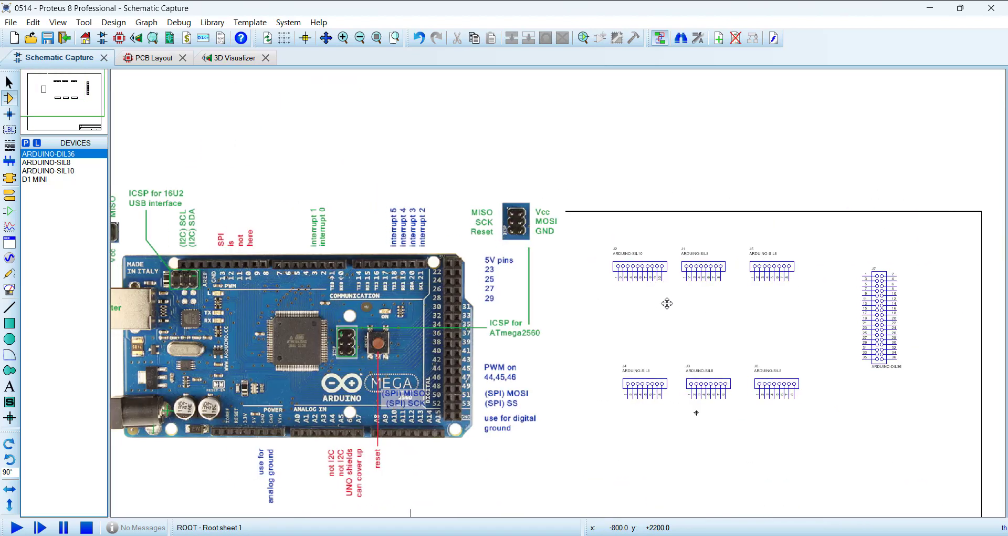
pyautogui.scroll(3, 666, 302)
pyautogui.moveTo(782, 295); pyautogui.dragTo(840, 288)
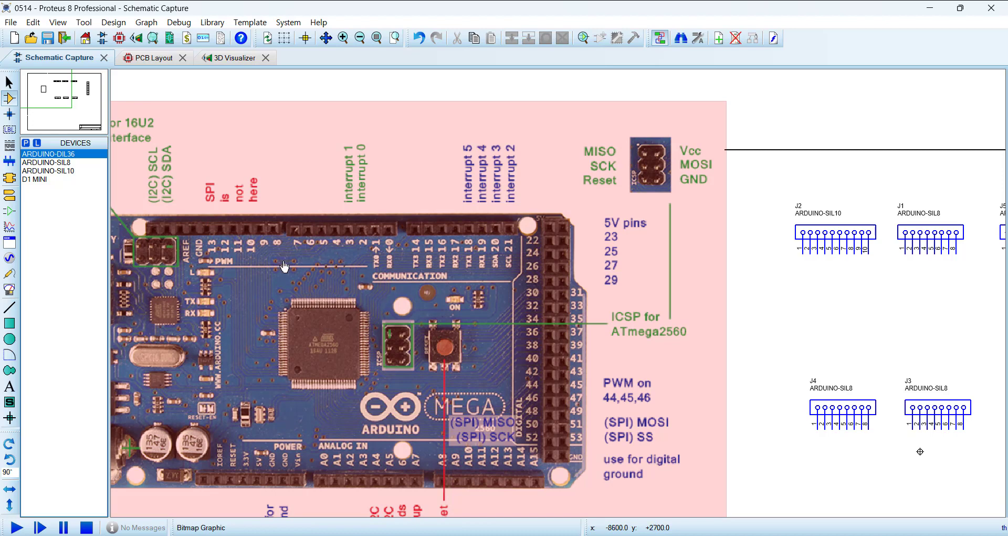
pyautogui.scroll(3, 578, 302)
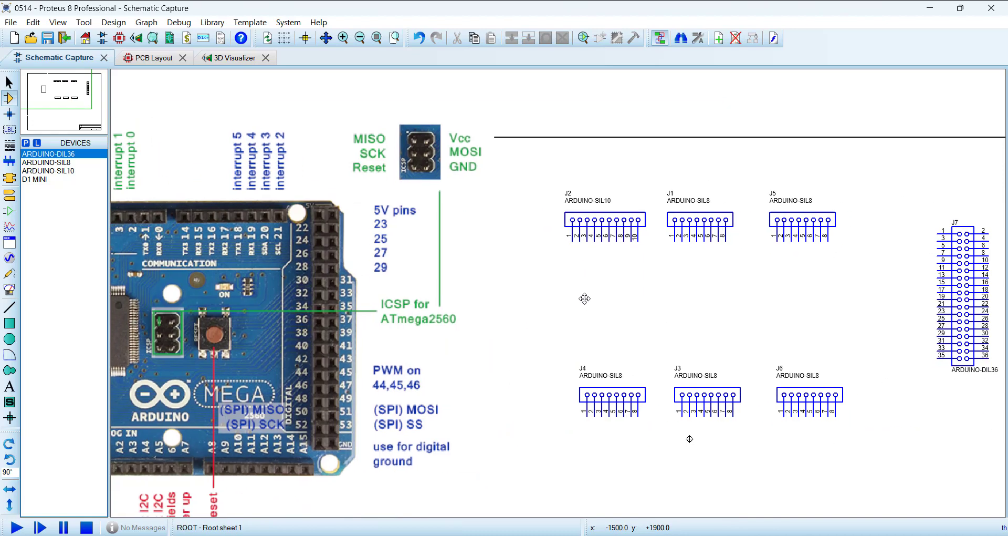
pyautogui.click(487, 386)
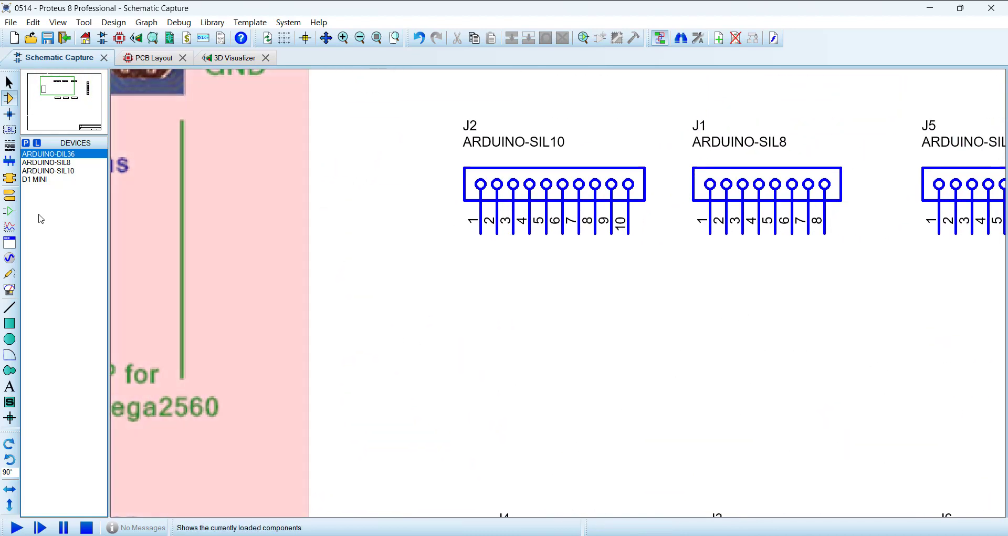
pyautogui.click(8, 198)
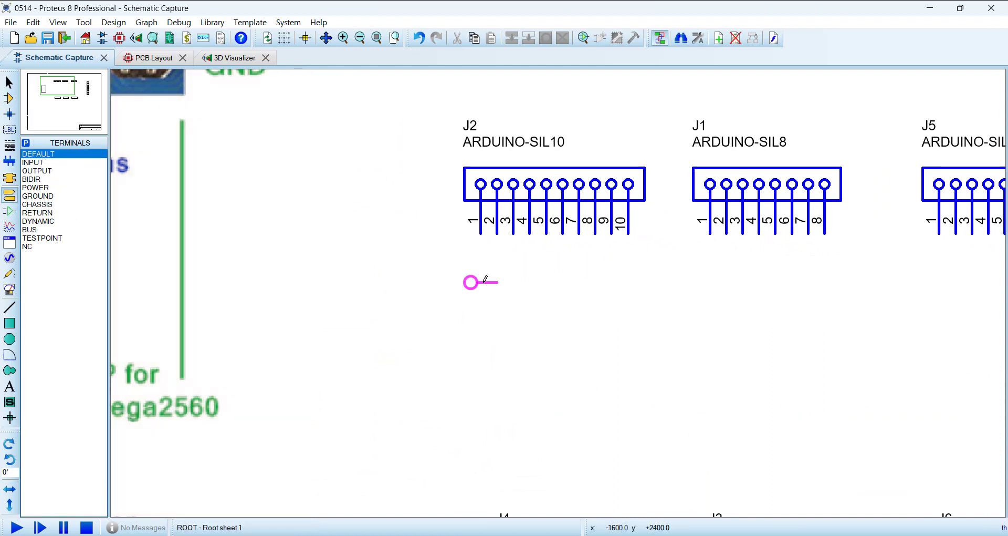
pyautogui.press('KP_Add')
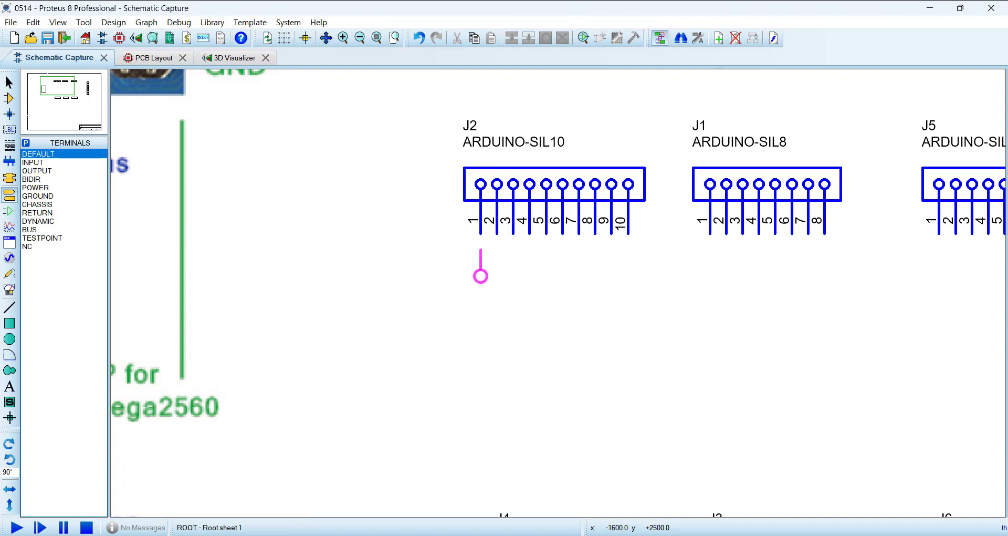
pyautogui.click(498, 251)
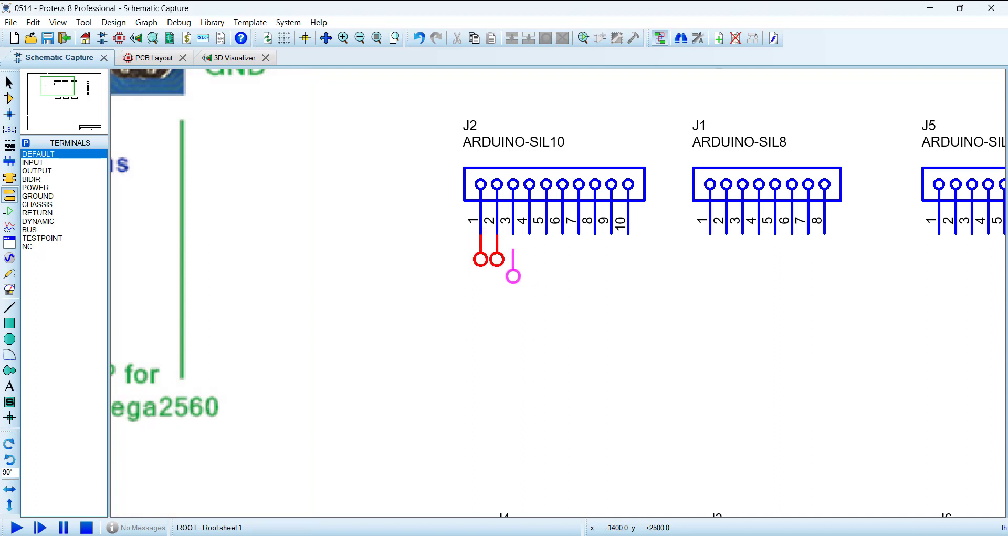
pyautogui.click(515, 251)
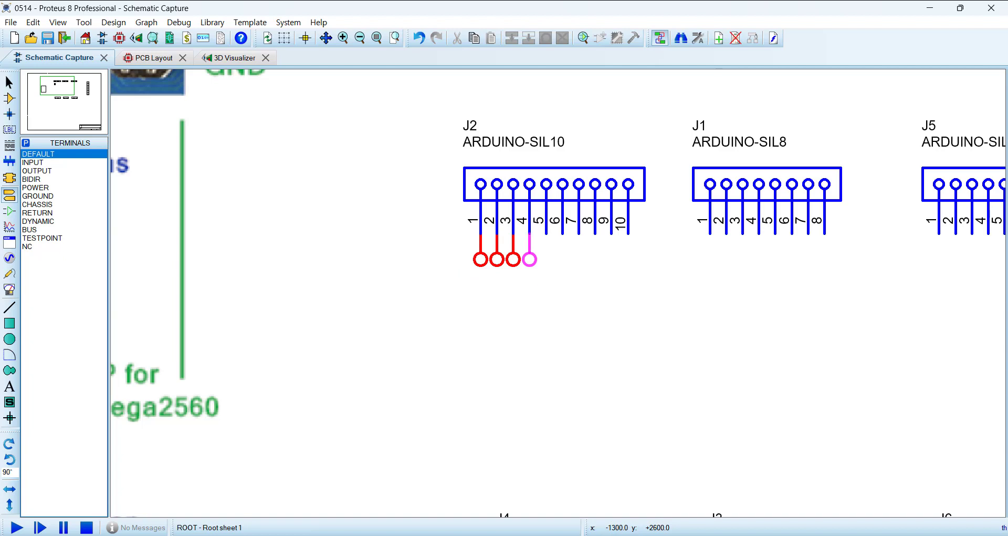
pyautogui.click(532, 251)
# Step: Copy the placed terminals onto J2 pins 5 through 10, and delete the surplus terminal beyond pin 10
pyautogui.moveTo(580, 282); pyautogui.dragTo(419, 213)
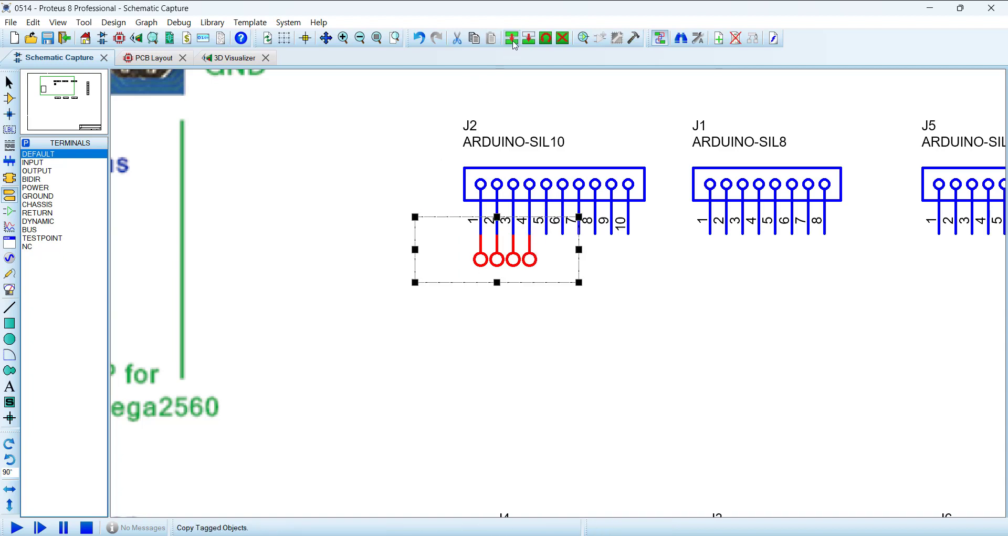
pyautogui.click(512, 37)
pyautogui.click(644, 282)
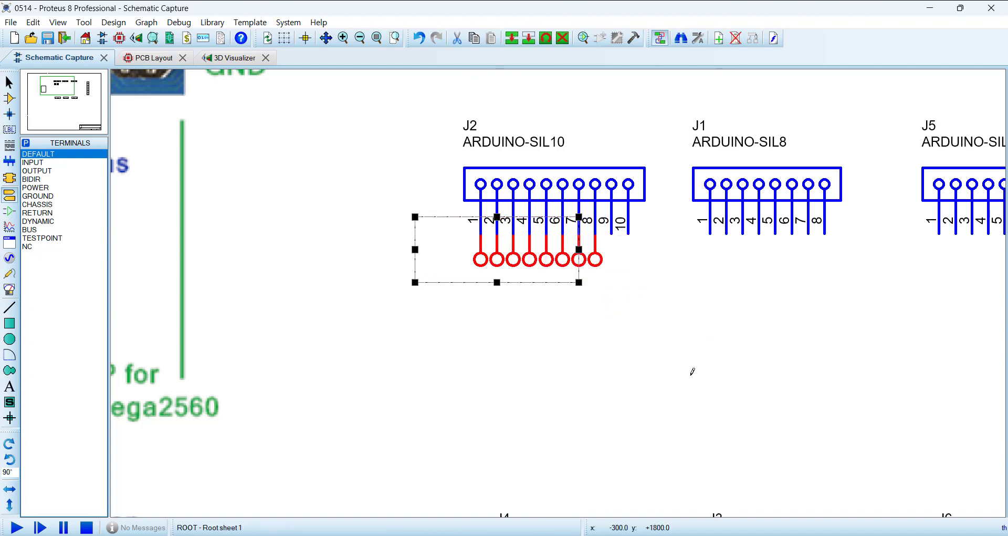
pyautogui.moveTo(678, 349); pyautogui.dragTo(562, 233)
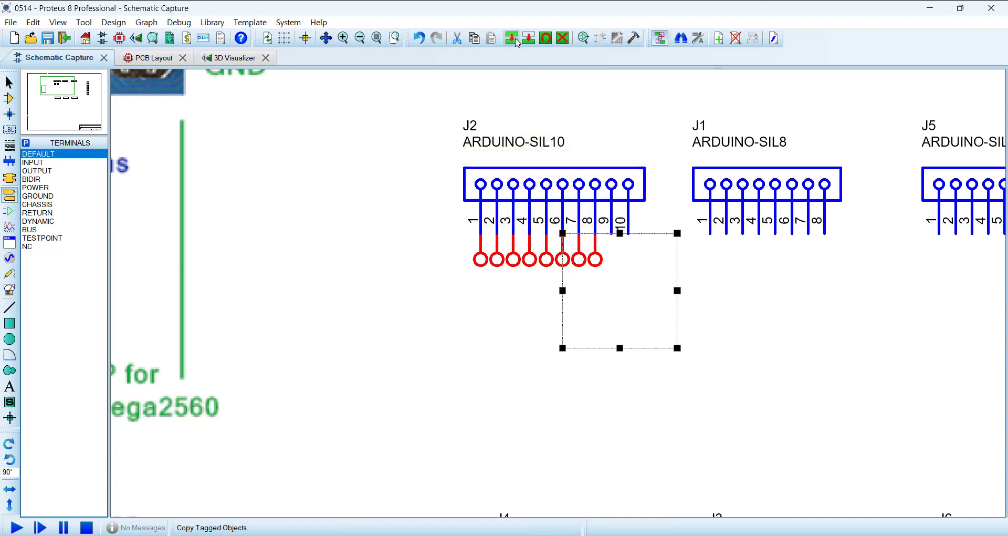
pyautogui.click(517, 42)
pyautogui.click(726, 347)
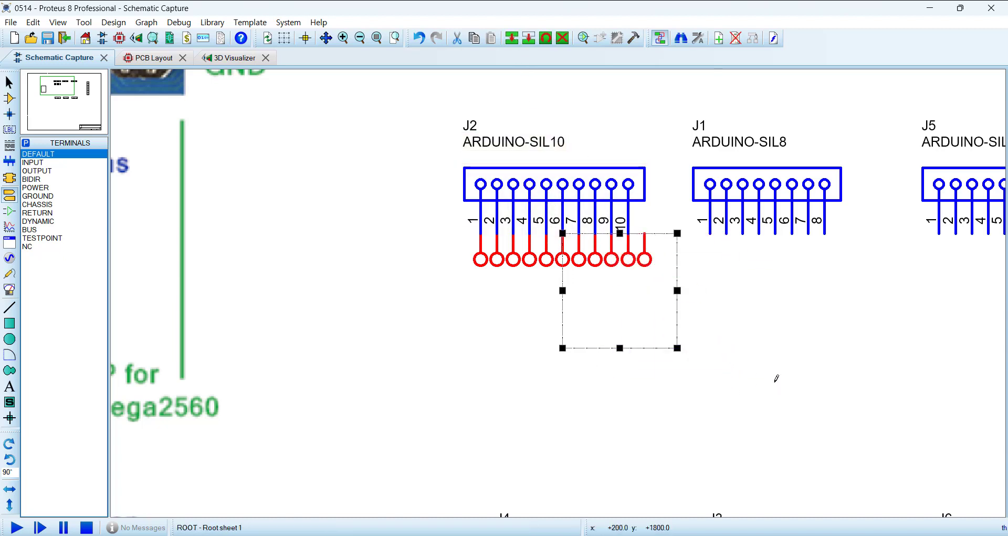
pyautogui.click(775, 381)
pyautogui.rightClick(649, 262)
pyautogui.rightClick(648, 262)
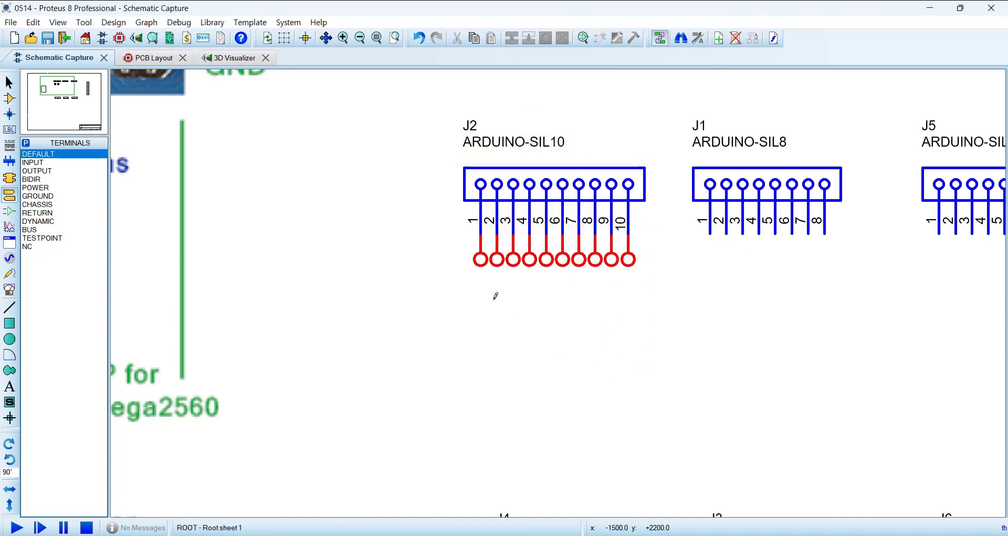
# Step: Label the terminals on J2 pins 1, 2 and 3 as SCL, SDA and GND
pyautogui.doubleClick(479, 246)
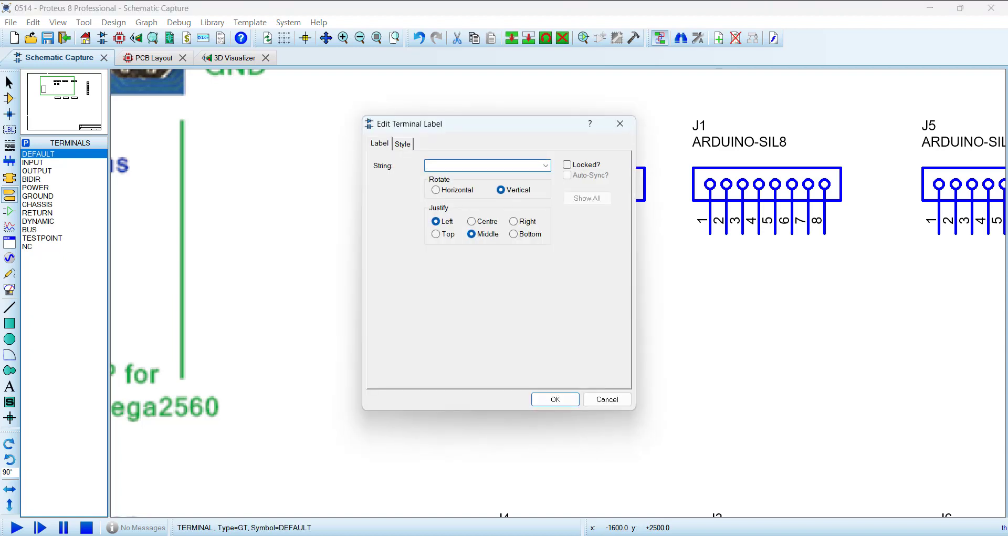
pyautogui.write('SCL')
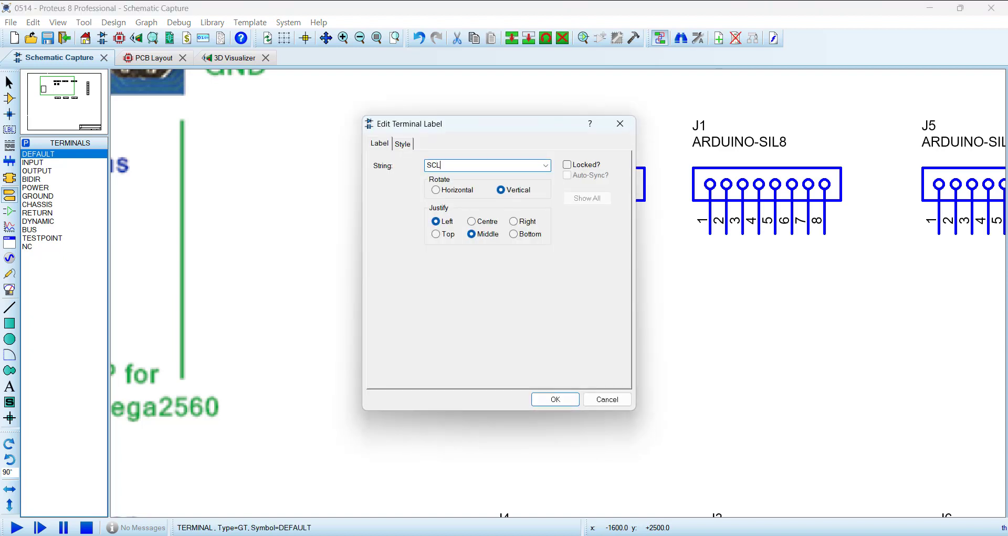
pyautogui.click(549, 399)
pyautogui.doubleClick(497, 259)
pyautogui.write('S')
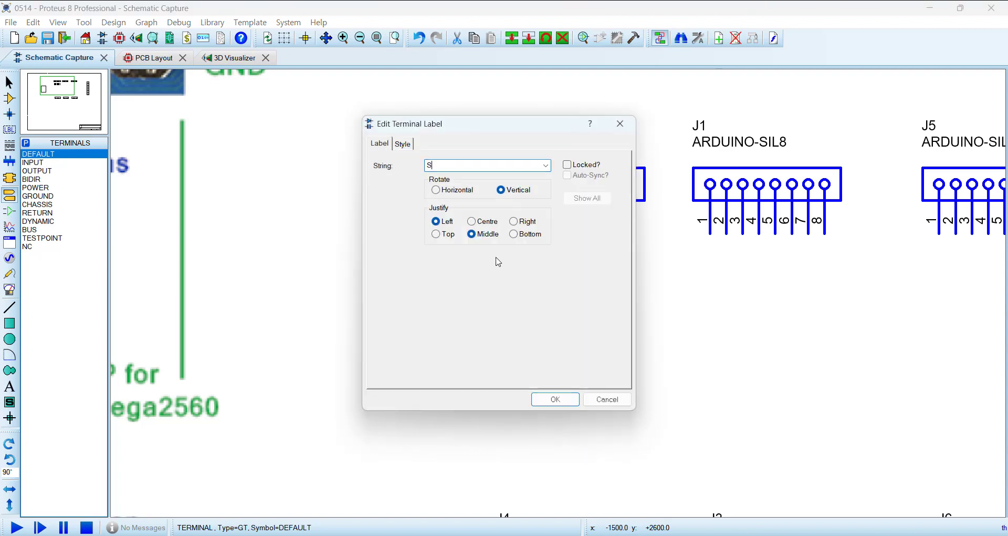
pyautogui.write('DA')
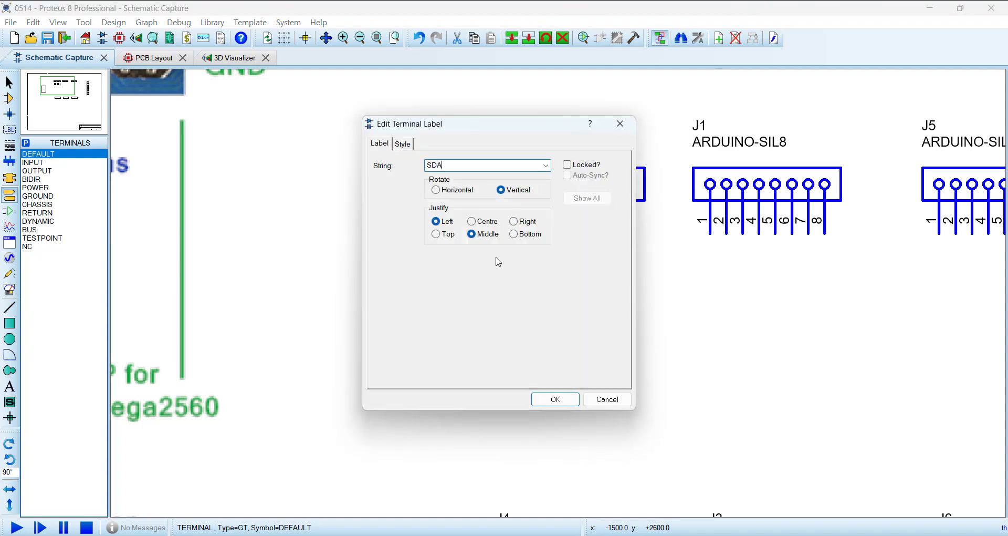
pyautogui.click(548, 400)
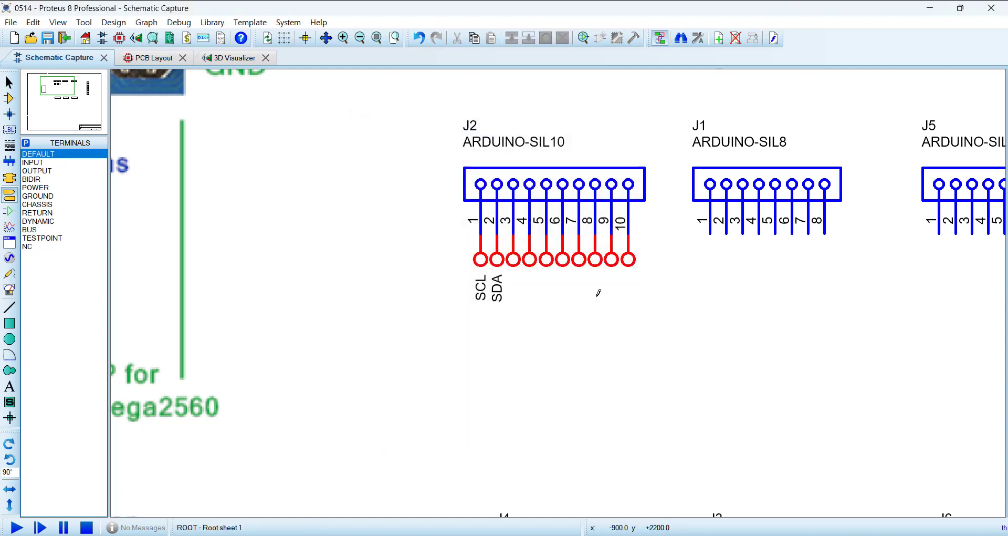
pyautogui.doubleClick(514, 259)
pyautogui.write('GN')
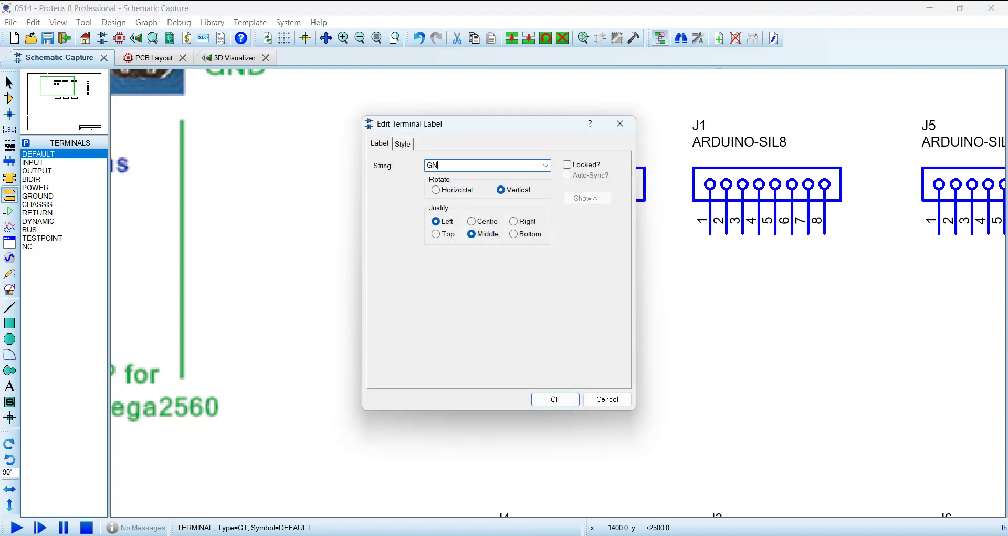
pyautogui.write('D')
pyautogui.click(571, 403)
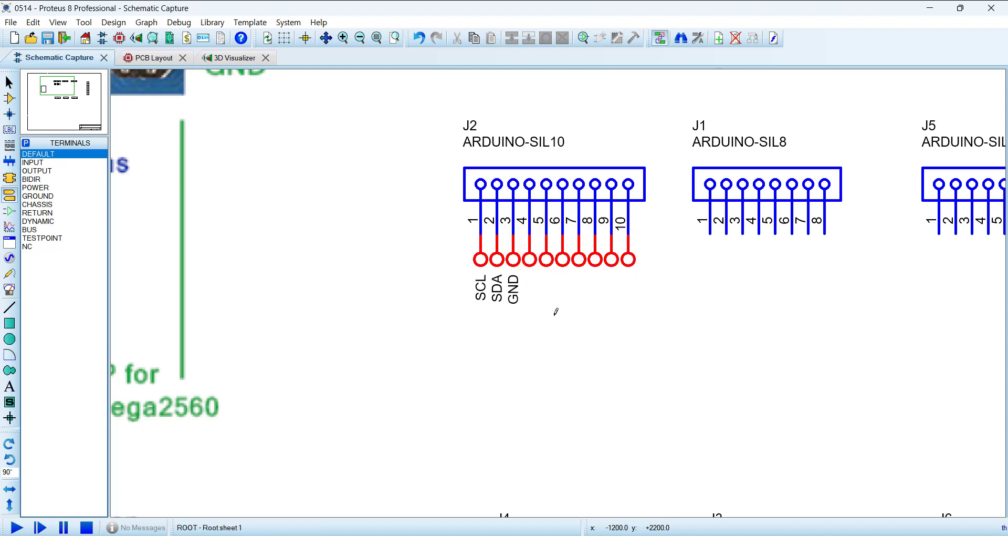
# Step: Set up the Property Assignment Tool with string NET=#, count 13 and increment -1, applied on click
pyautogui.press('a')
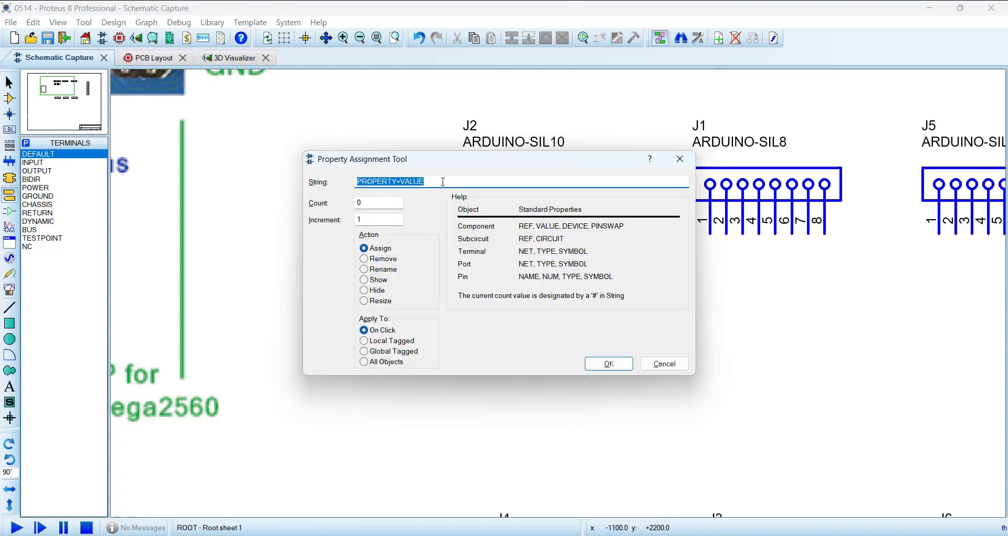
pyautogui.write('NET=')
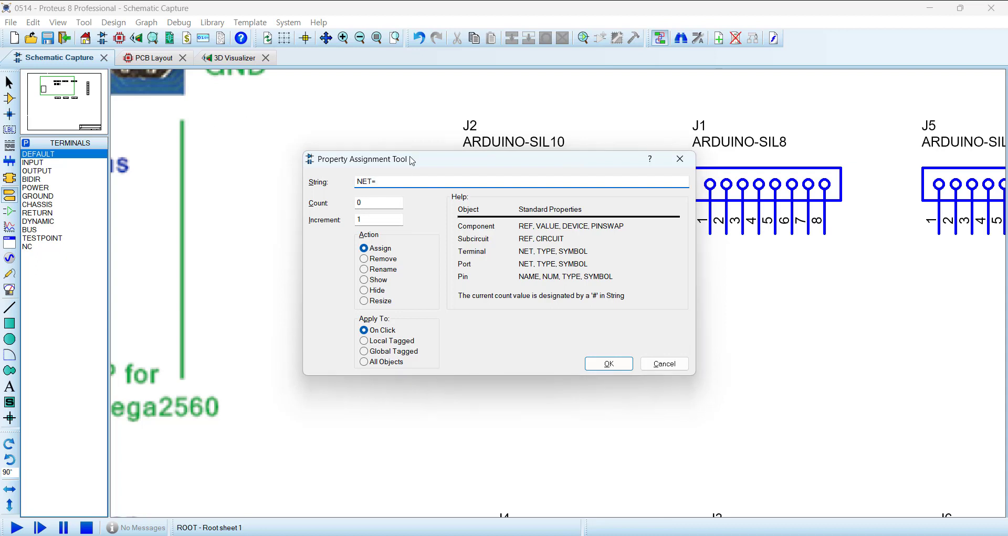
pyautogui.moveTo(412, 161); pyautogui.dragTo(566, 262)
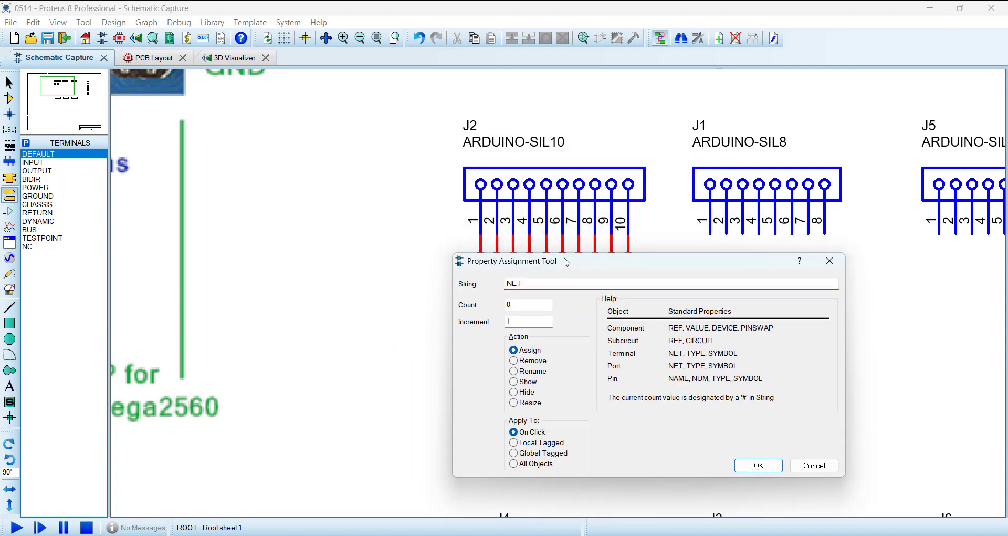
pyautogui.write('T=#')
pyautogui.click(524, 305)
pyautogui.moveTo(523, 305); pyautogui.dragTo(441, 299)
pyautogui.write('13')
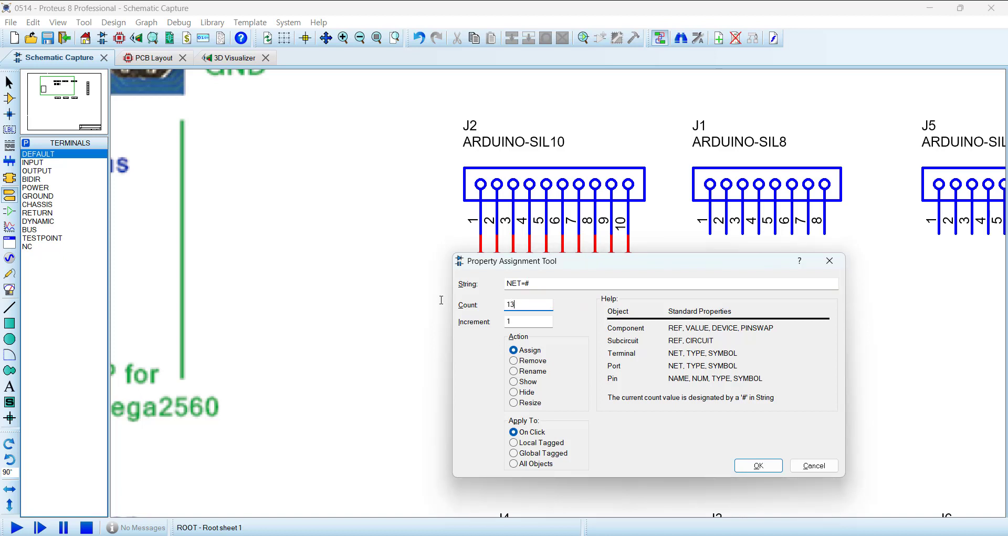
pyautogui.moveTo(525, 322); pyautogui.dragTo(444, 320)
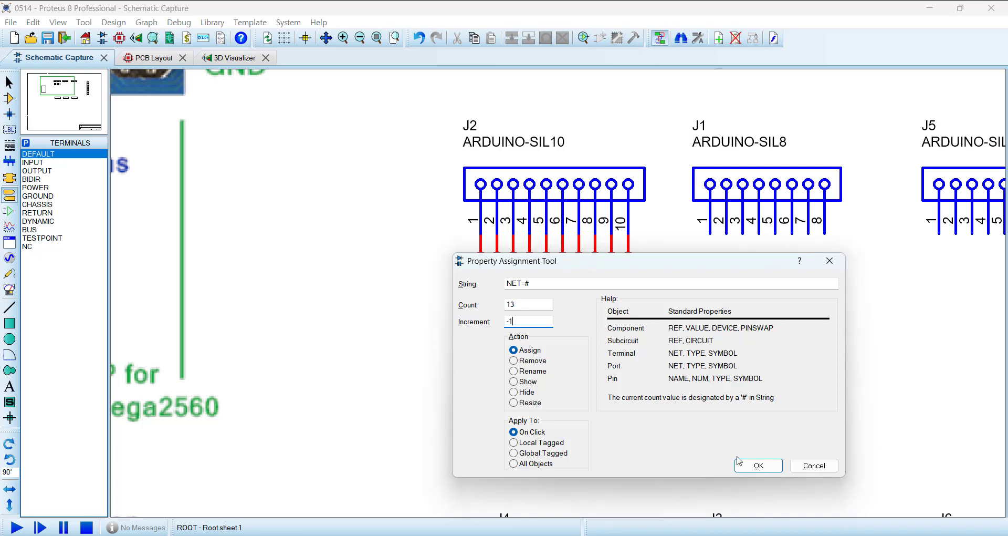
pyautogui.click(758, 465)
# Step: Assign the descending net labels 13 through 7 to the terminals on J2 pins 4 through 10
pyautogui.click(539, 272)
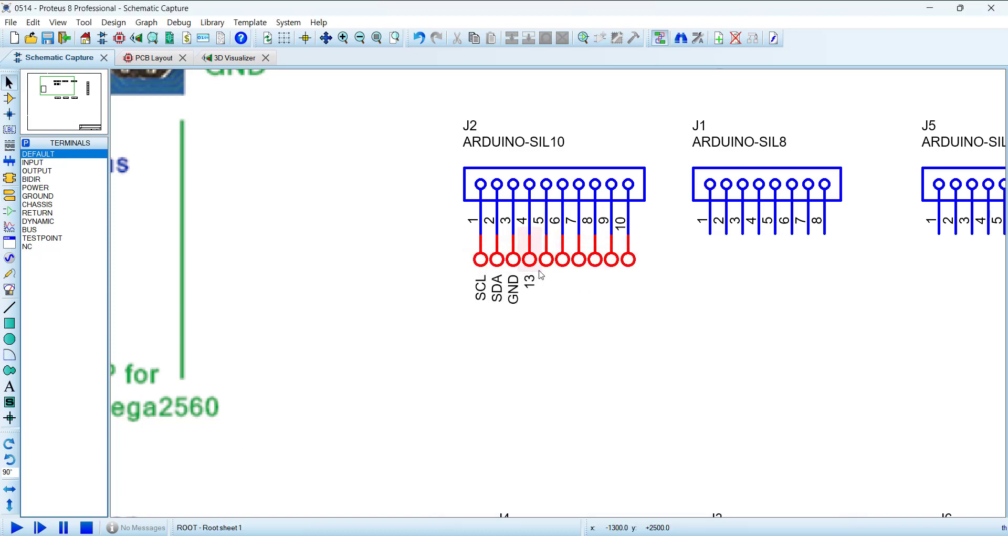
pyautogui.click(556, 274)
pyautogui.click(573, 275)
pyautogui.click(591, 277)
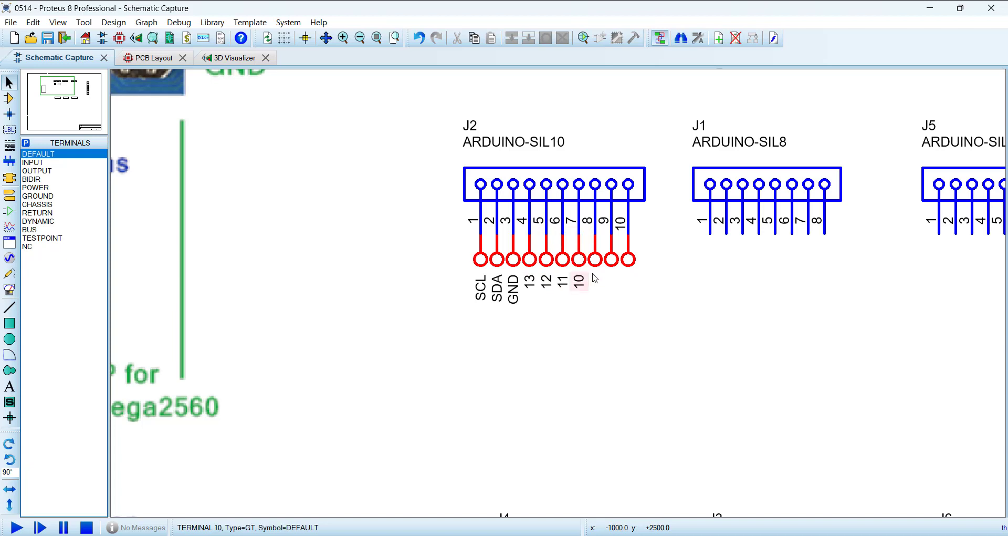
pyautogui.click(598, 263)
pyautogui.click(614, 264)
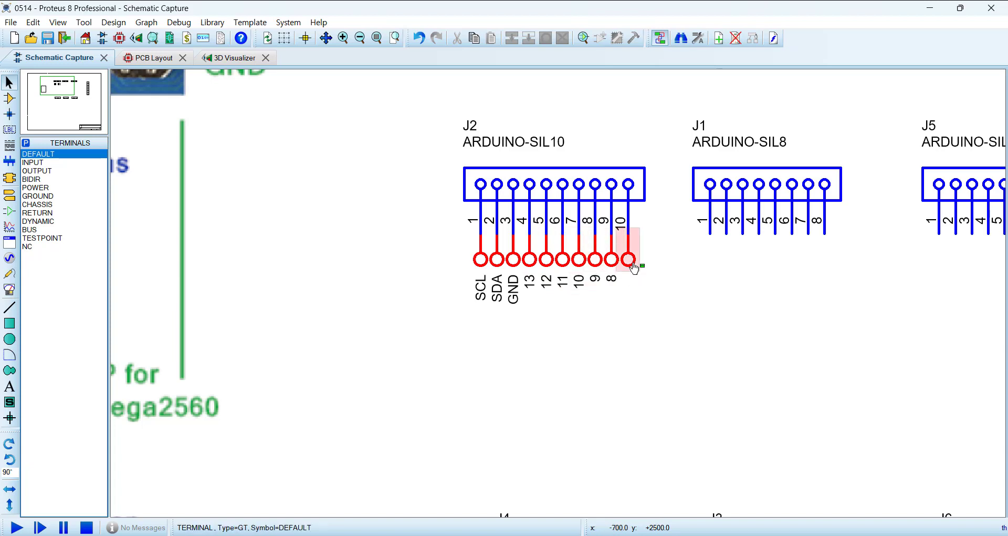
pyautogui.click(634, 268)
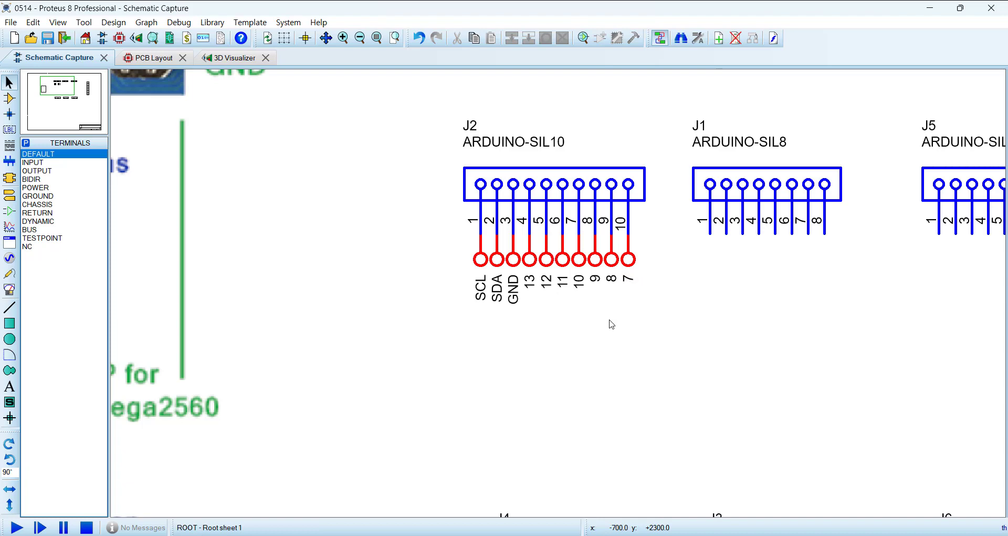
# Step: Compare J2's terminal labels with the pin names of the matching header on the Arduino Mega pinout image
pyautogui.click(9, 98)
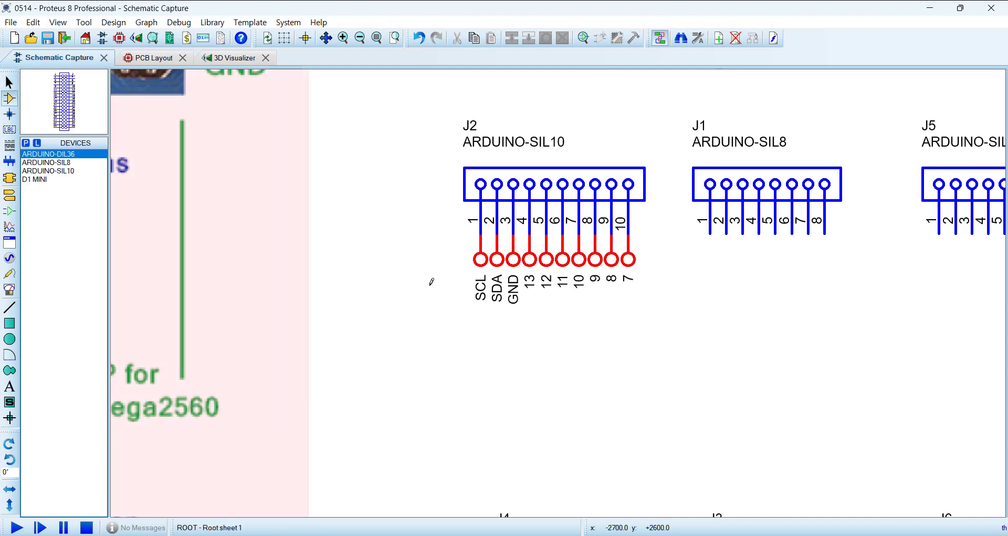
pyautogui.scroll(-2, 466, 282)
pyautogui.click(434, 277)
pyautogui.scroll(-2, 431, 280)
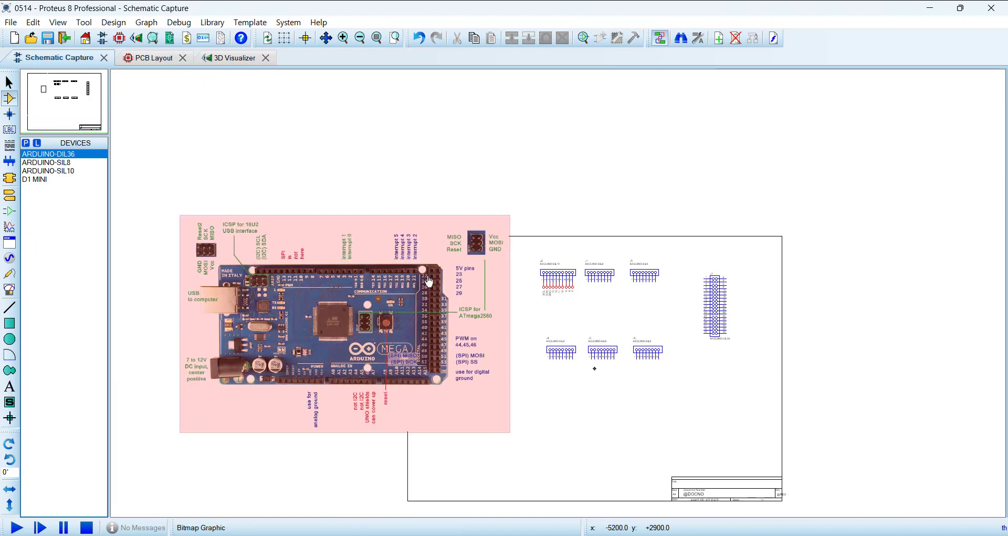
pyautogui.scroll(3, 602, 301)
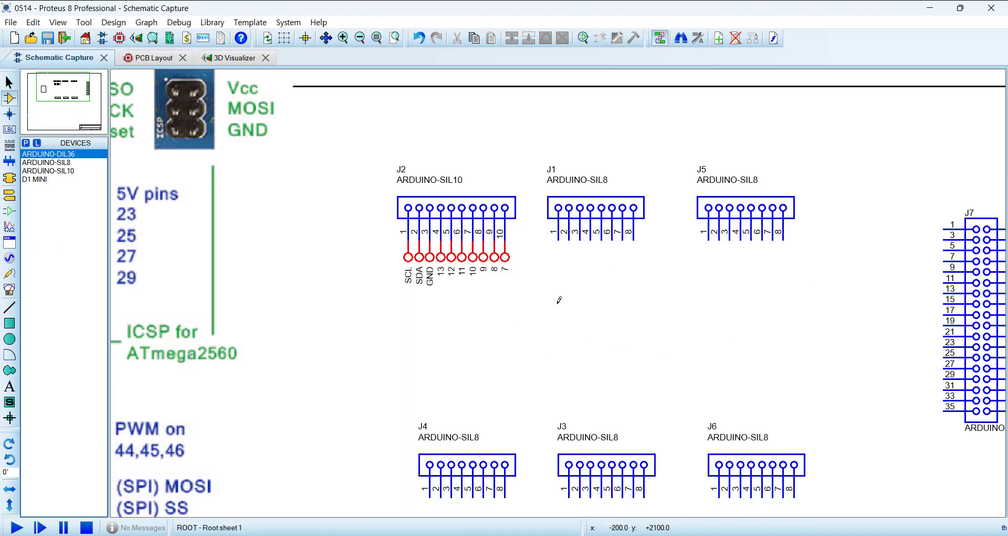
pyautogui.scroll(-3, 559, 300)
pyautogui.scroll(3, 544, 287)
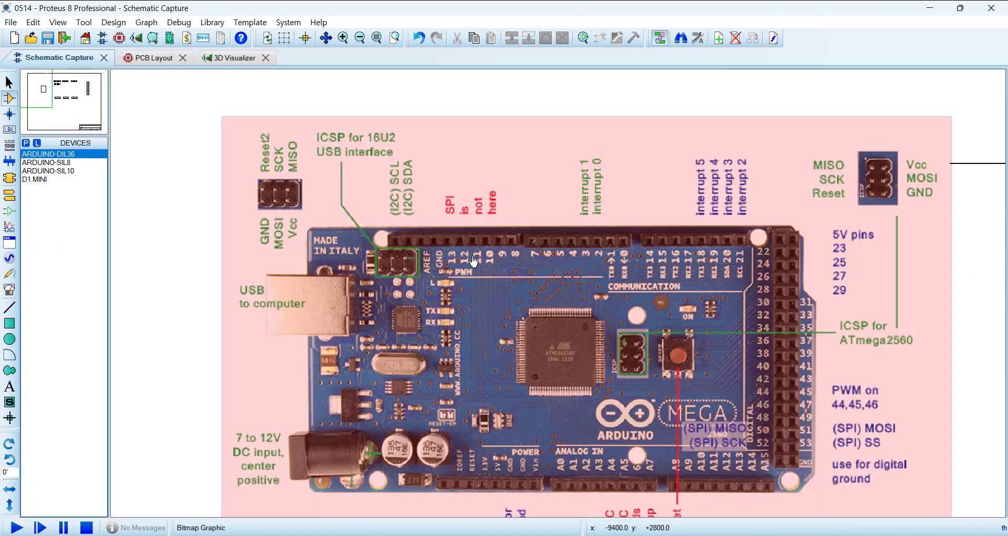
pyautogui.scroll(-3, 428, 264)
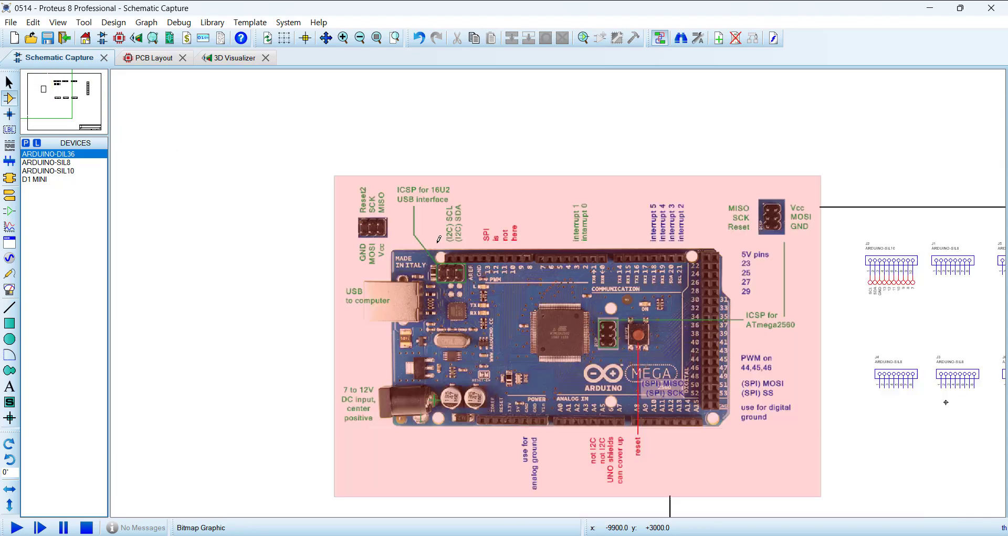
pyautogui.scroll(3, 761, 450)
pyautogui.scroll(2, 762, 450)
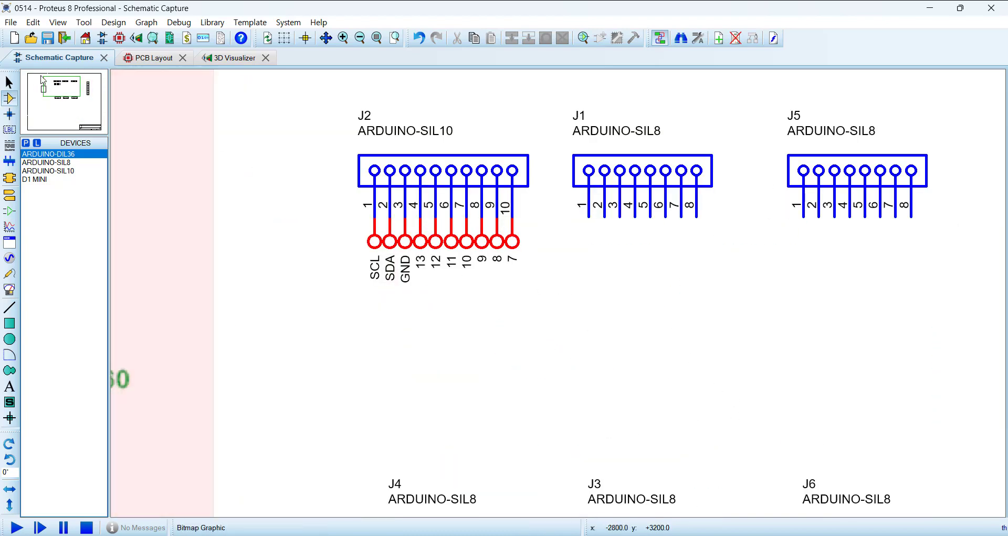
# Step: Delete terminal 7 from J2 pin 10 and copy the SDA through 8 terminals into the empty area below J2
pyautogui.rightClick(514, 243)
pyautogui.rightClick(514, 243)
pyautogui.moveTo(577, 324); pyautogui.dragTo(390, 216)
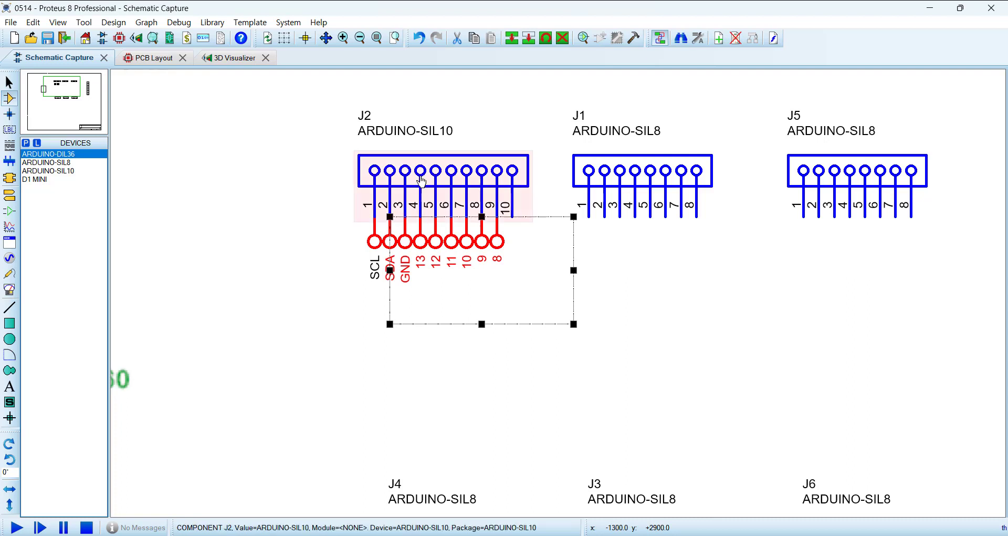
pyautogui.click(514, 39)
pyautogui.click(588, 416)
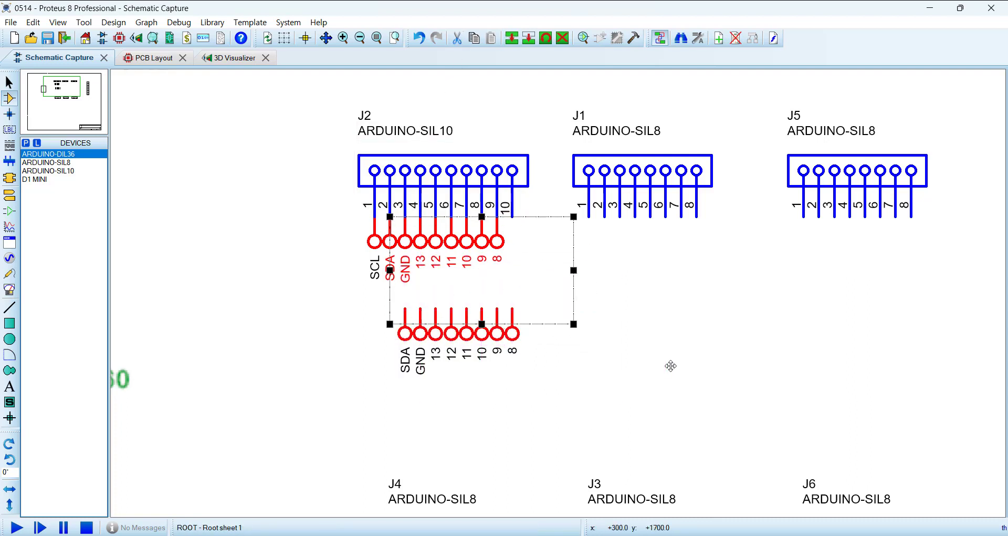
pyautogui.rightClick(669, 364)
# Step: Delete the GND terminal from J2 pin 3 and try moving the copied SDA terminal onto that pin
pyautogui.rightClick(406, 245)
pyautogui.rightClick(406, 245)
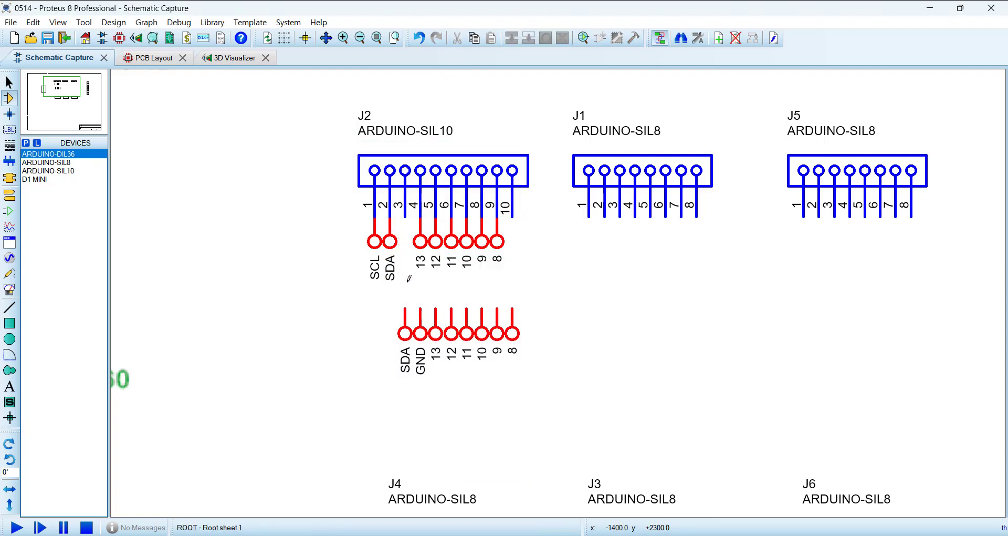
pyautogui.moveTo(405, 350); pyautogui.dragTo(404, 258)
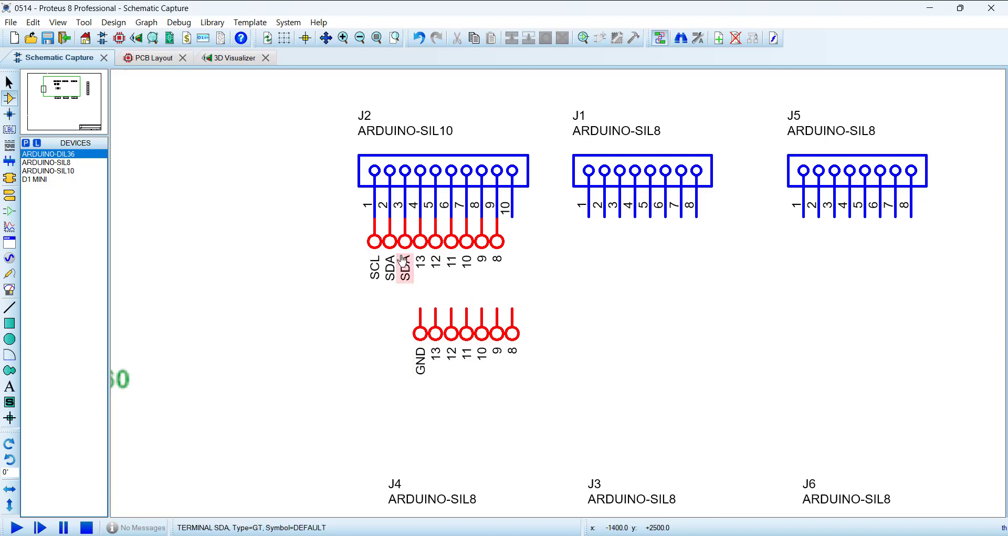
pyautogui.hotkey('ctrl', 'z')
# Step: Delete the original terminals 13 through 8 from J2 pins 4 through 9
pyautogui.rightClick(420, 241)
pyautogui.rightClick(420, 241)
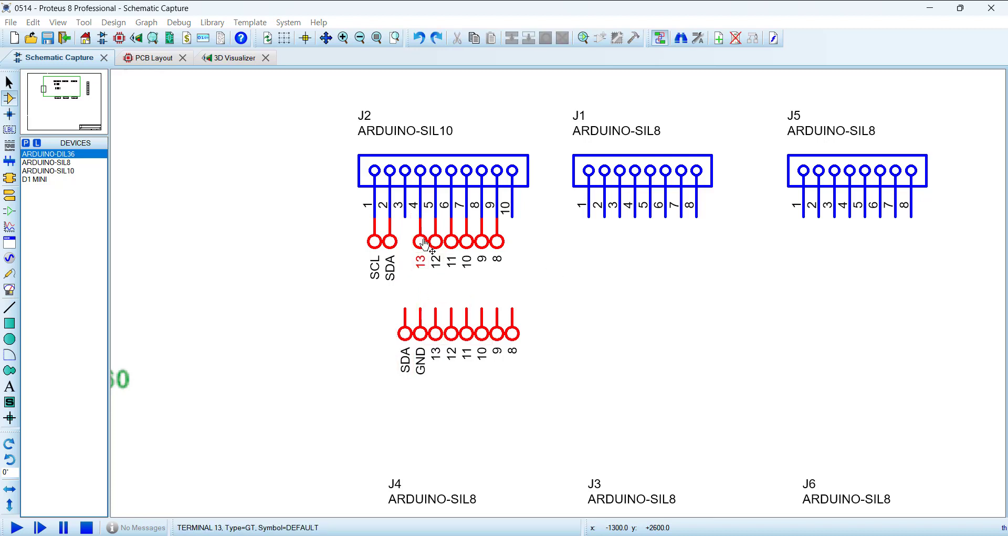
pyautogui.rightClick(435, 241)
pyautogui.rightClick(436, 241)
pyautogui.rightClick(451, 231)
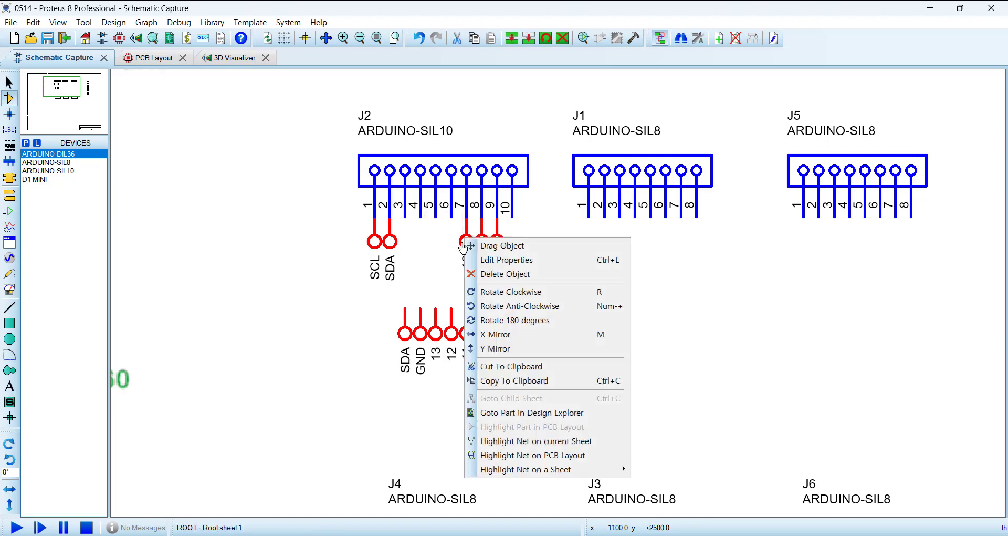
pyautogui.rightClick(451, 231)
pyautogui.rightClick(467, 231)
pyautogui.rightClick(466, 232)
pyautogui.rightClick(482, 243)
pyautogui.rightClick(482, 243)
pyautogui.rightClick(498, 241)
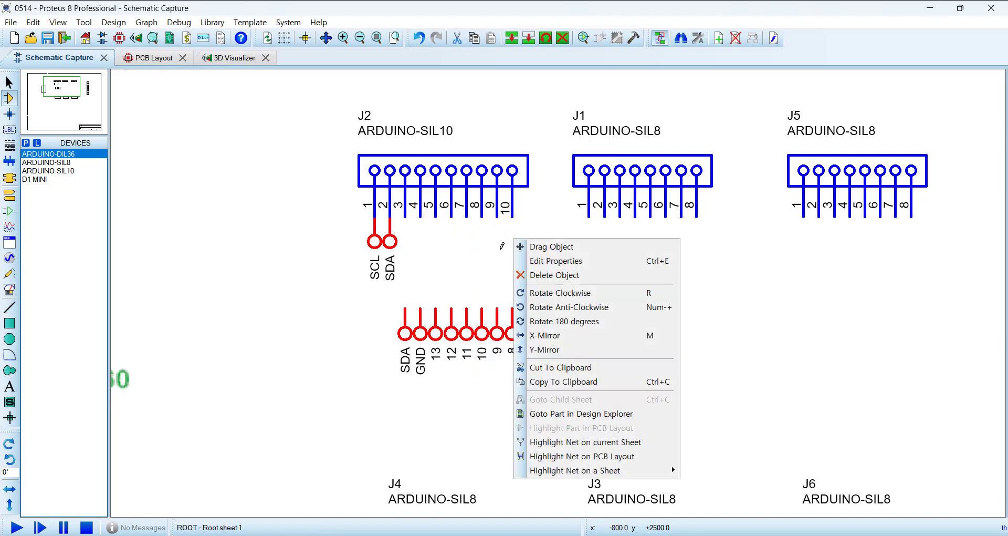
pyautogui.rightClick(498, 242)
# Step: Move the copied row of eight labelled terminals up onto J2 pins 3 through 10
pyautogui.moveTo(344, 293); pyautogui.dragTo(620, 416)
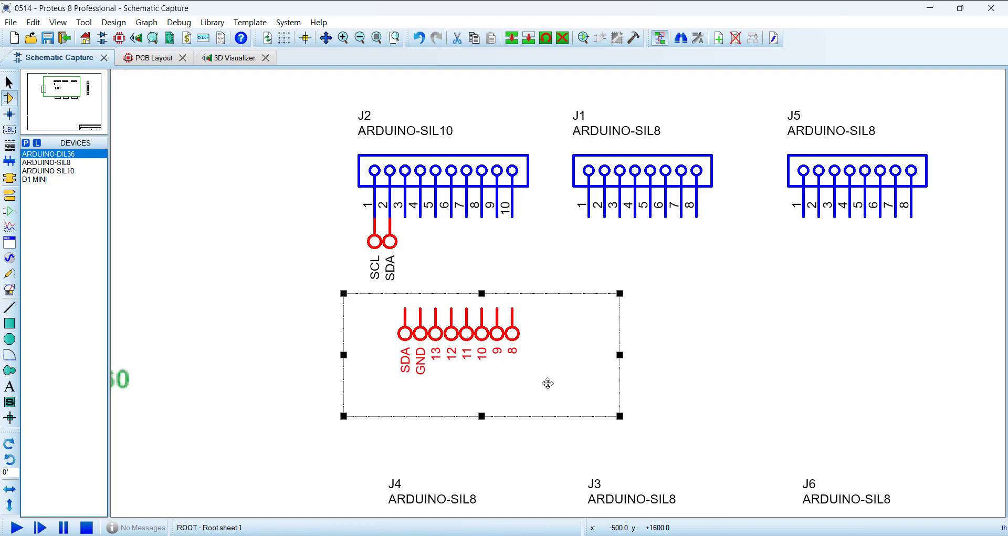
pyautogui.moveTo(548, 383); pyautogui.dragTo(549, 292)
pyautogui.click(716, 428)
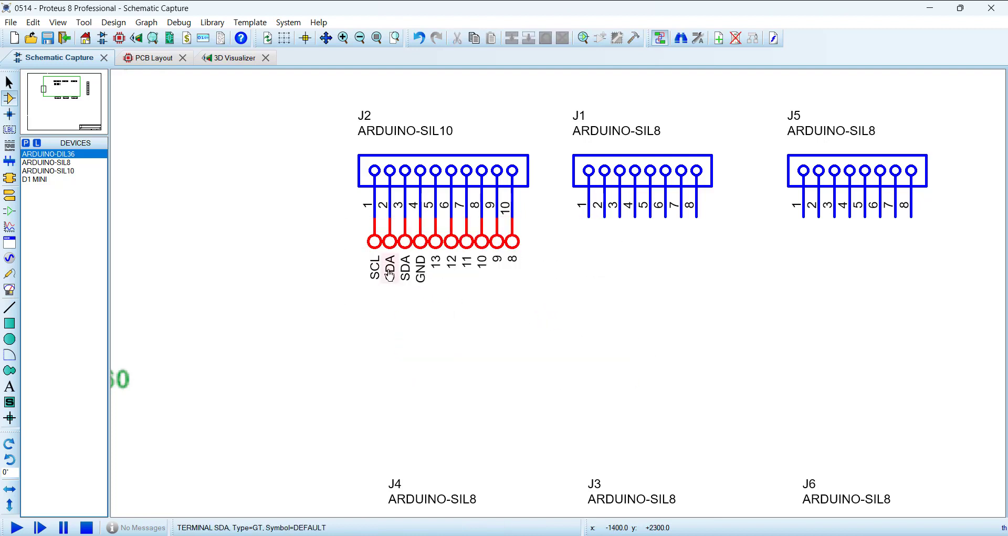
# Step: Rename the label of the terminal on J2 pin 3 to AREF
pyautogui.doubleClick(405, 246)
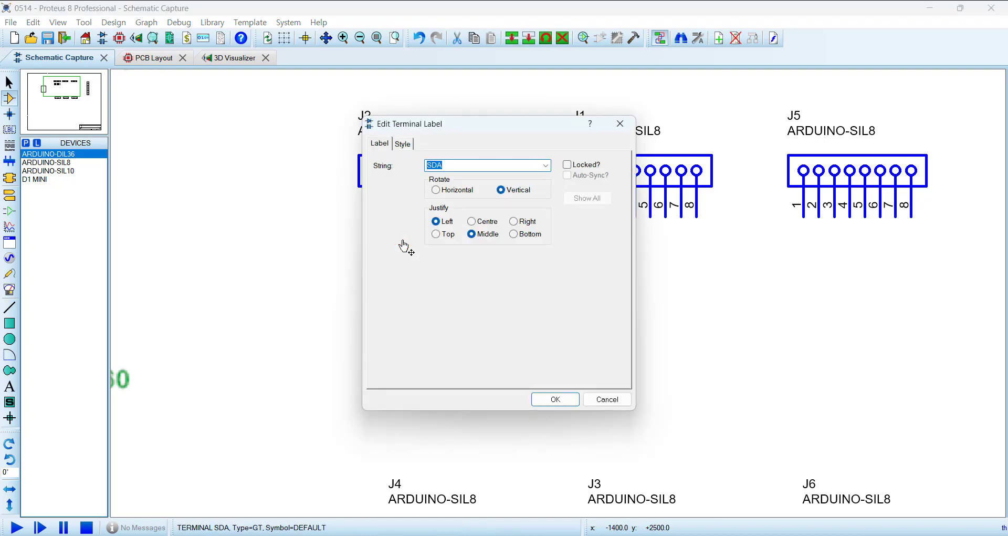
pyautogui.write('AREF')
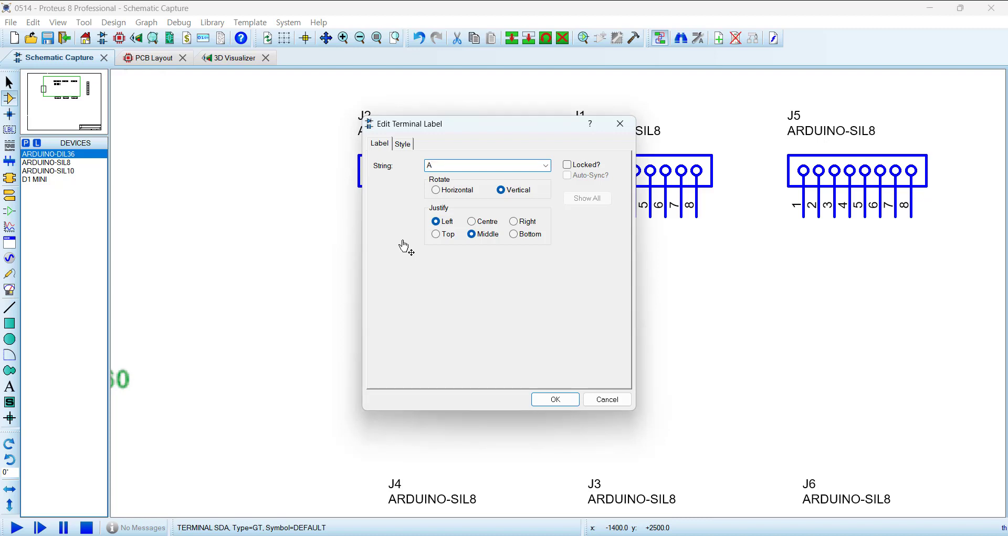
pyautogui.click(555, 400)
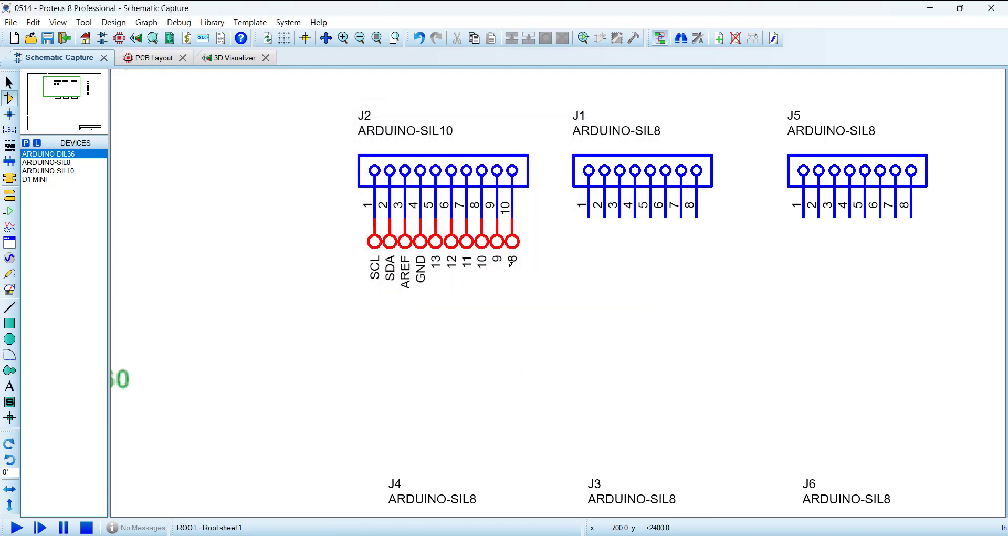
# Step: Check the Mega pinout image and place two default terminals, rotated 90°, just below J1 pins 1 and 2
pyautogui.scroll(-4, 518, 293)
pyautogui.scroll(3, 310, 252)
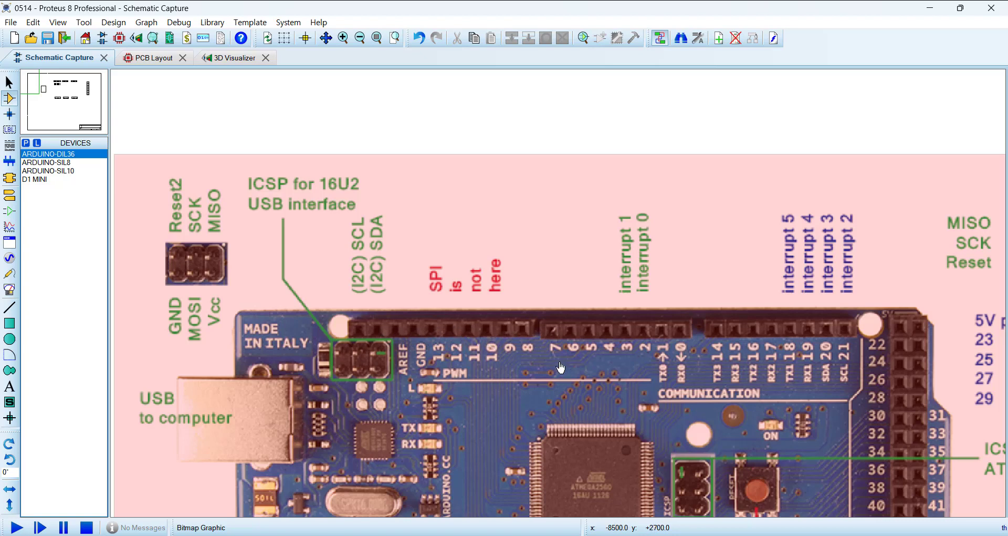
pyautogui.scroll(-3, 688, 366)
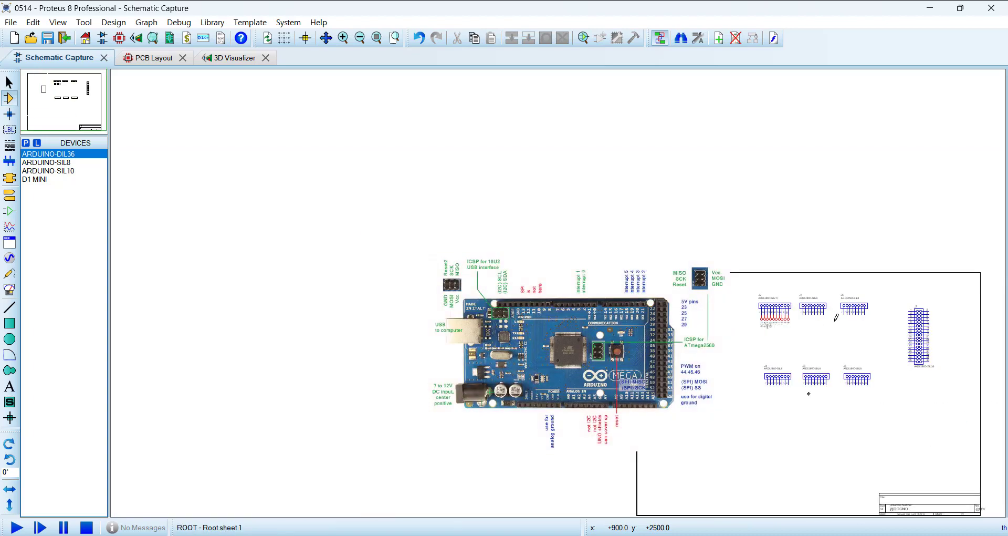
pyautogui.scroll(5, 836, 316)
pyautogui.click(9, 195)
pyautogui.click(404, 338)
pyautogui.press('KP_Add')
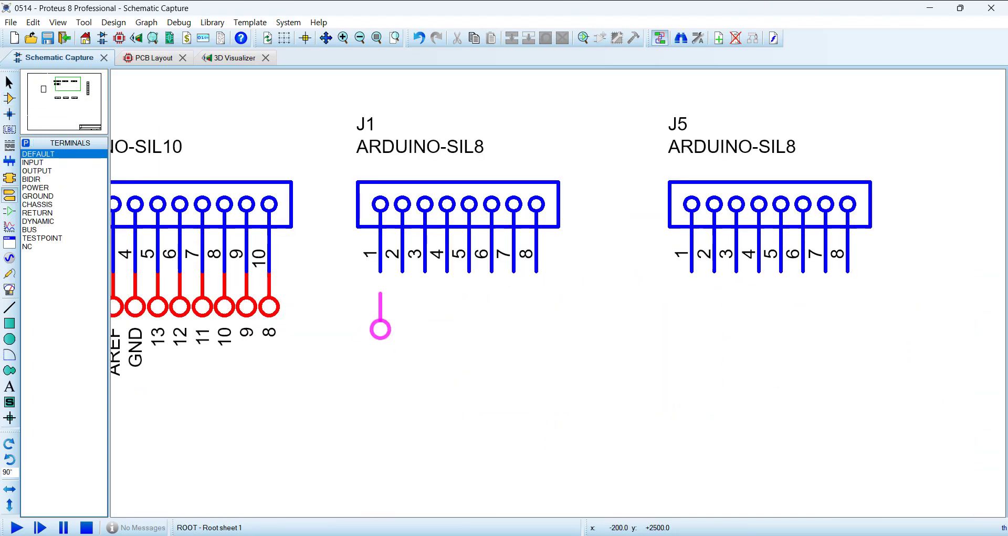
pyautogui.click(380, 315)
pyautogui.click(403, 315)
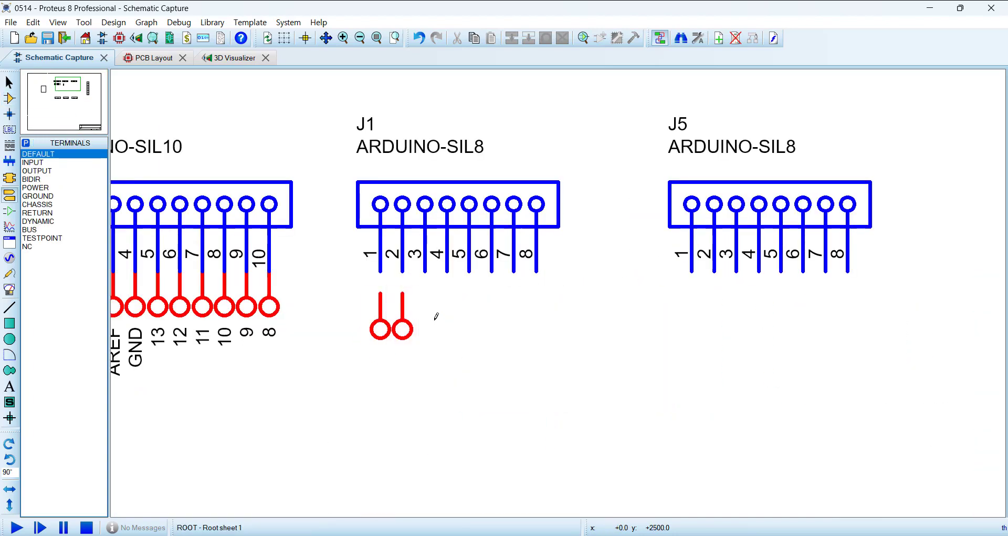
# Step: Move the two new terminals up so they attach to J1 pins 1 and 2
pyautogui.moveTo(336, 272); pyautogui.dragTo(468, 382)
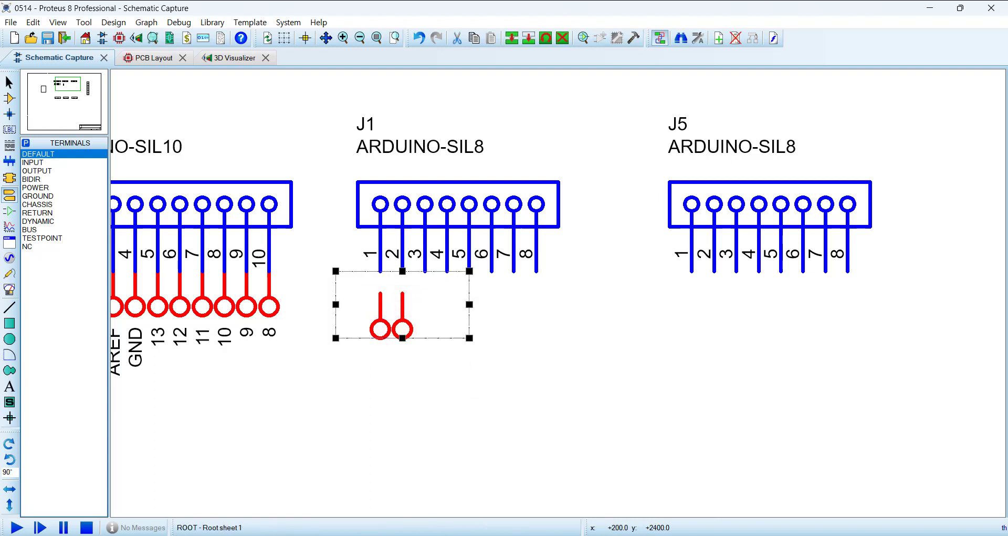
pyautogui.click(448, 373)
pyautogui.moveTo(313, 270); pyautogui.dragTo(514, 404)
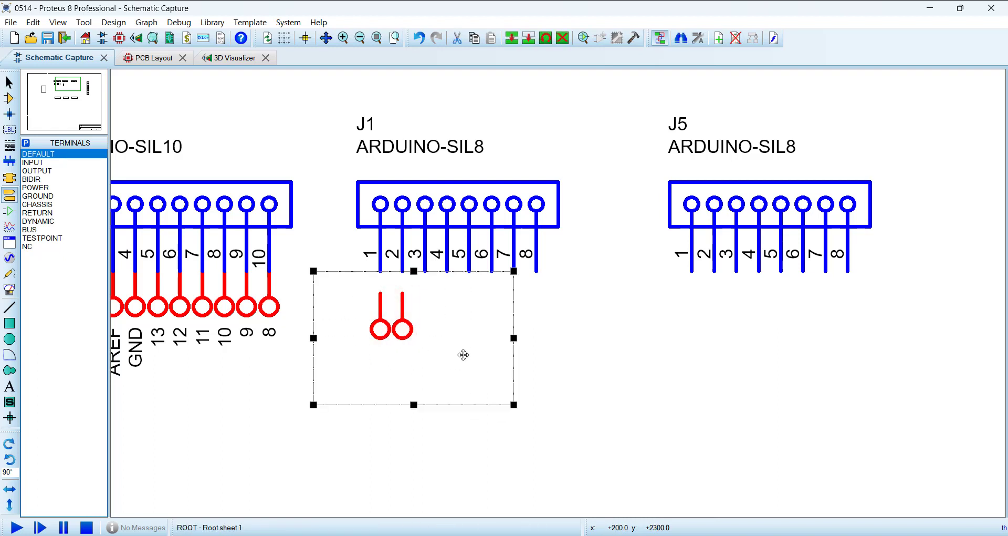
pyautogui.moveTo(462, 355); pyautogui.dragTo(461, 333)
# Step: Copy the terminal pair three times onto J1 pins 3 through 8
pyautogui.click(511, 38)
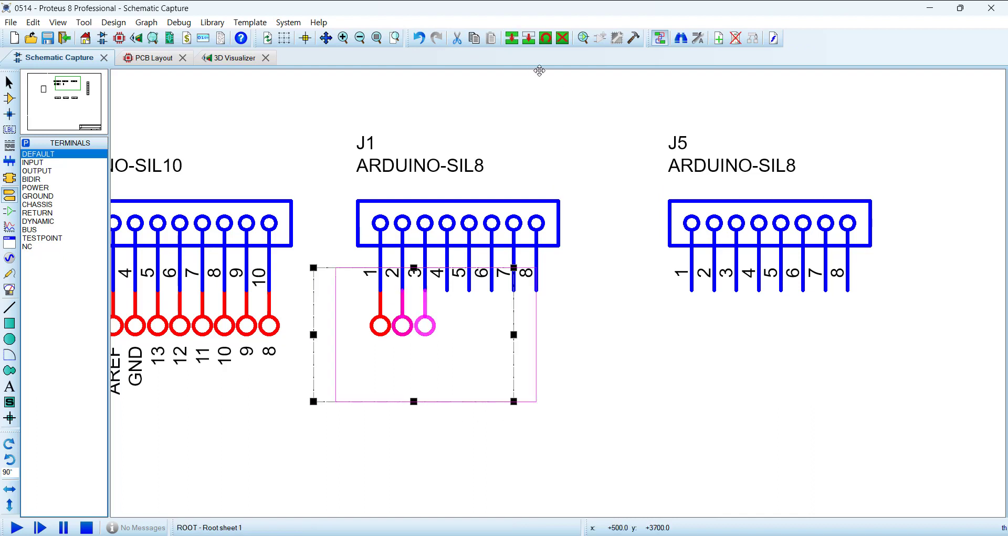
pyautogui.click(561, 96)
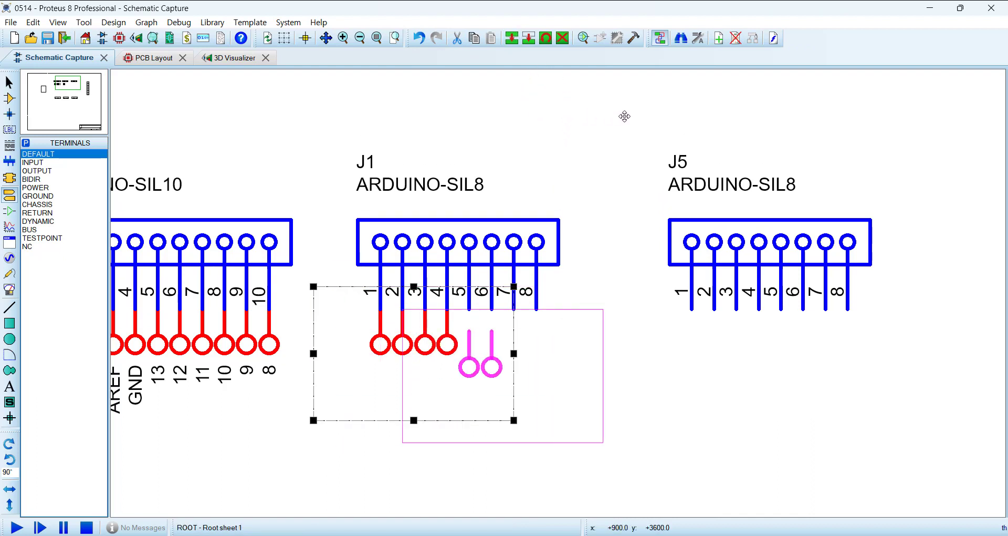
pyautogui.click(606, 96)
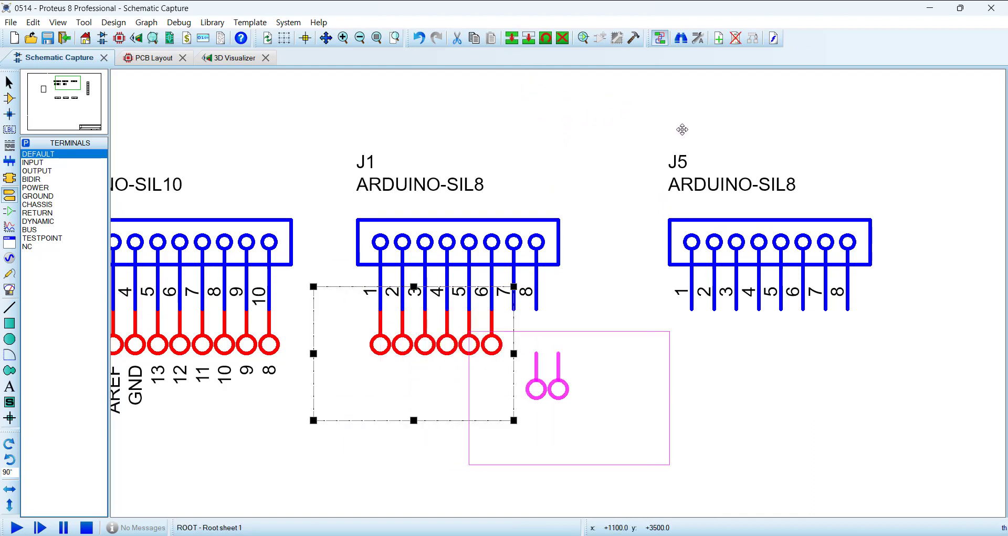
pyautogui.click(655, 90)
pyautogui.rightClick(650, 269)
pyautogui.click(616, 288)
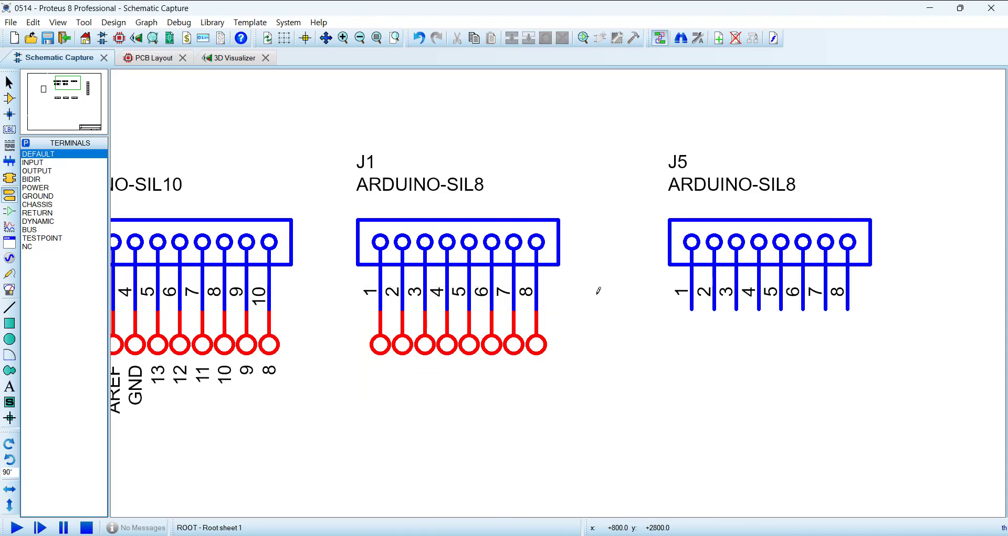
# Step: Set up the Property Assignment Tool with string NET=#, count 7 and increment -1, applied on click
pyautogui.press('a')
pyautogui.press('Tab')
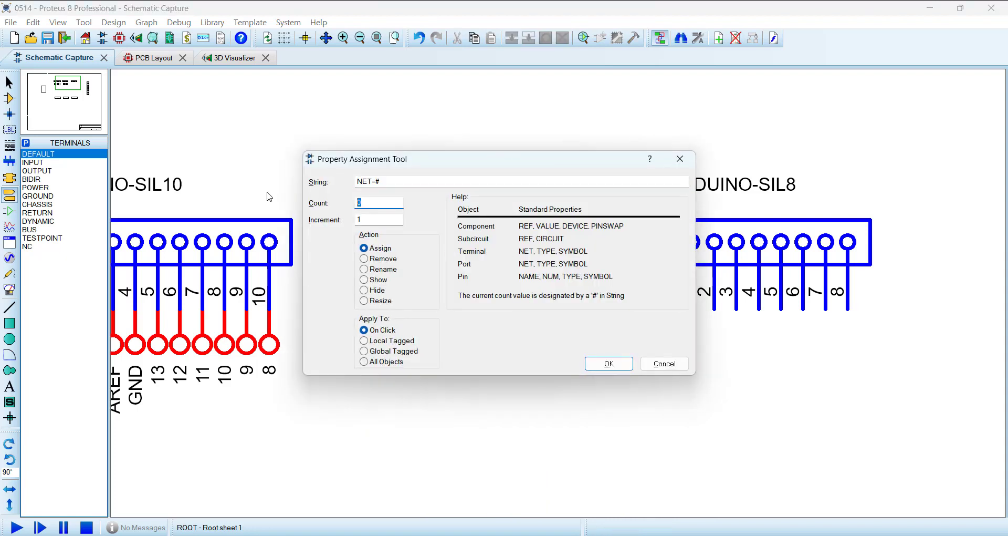
pyautogui.write('7')
pyautogui.press('Tab')
pyautogui.write('-1')
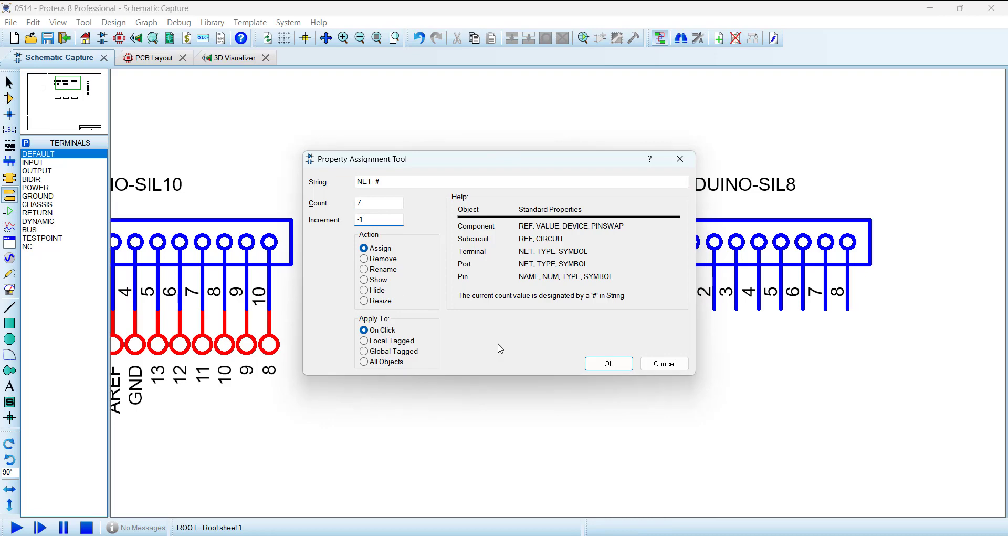
pyautogui.click(609, 364)
# Step: Assign the descending net labels 7 through 2 to the terminals on J1 pins 1 through 6
pyautogui.click(382, 344)
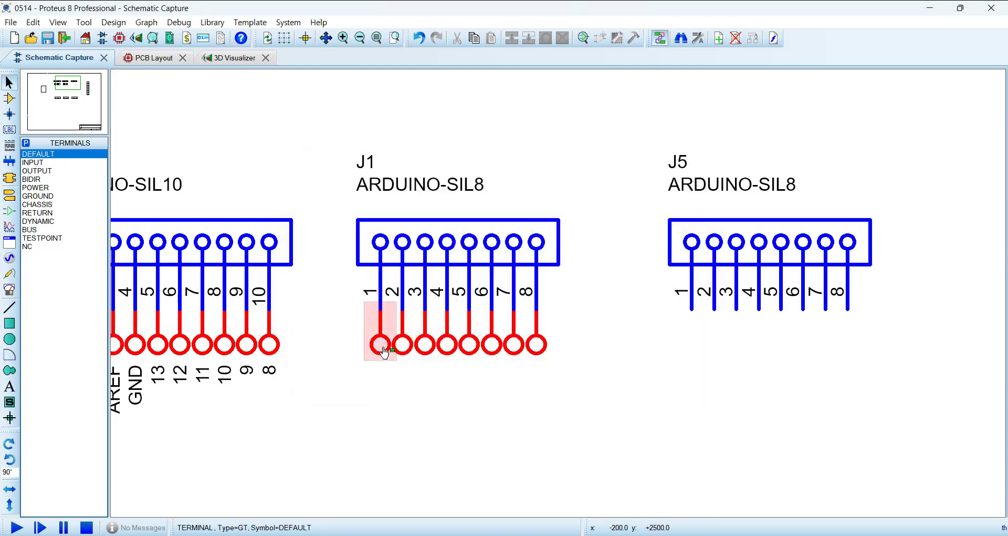
pyautogui.click(410, 356)
pyautogui.click(422, 353)
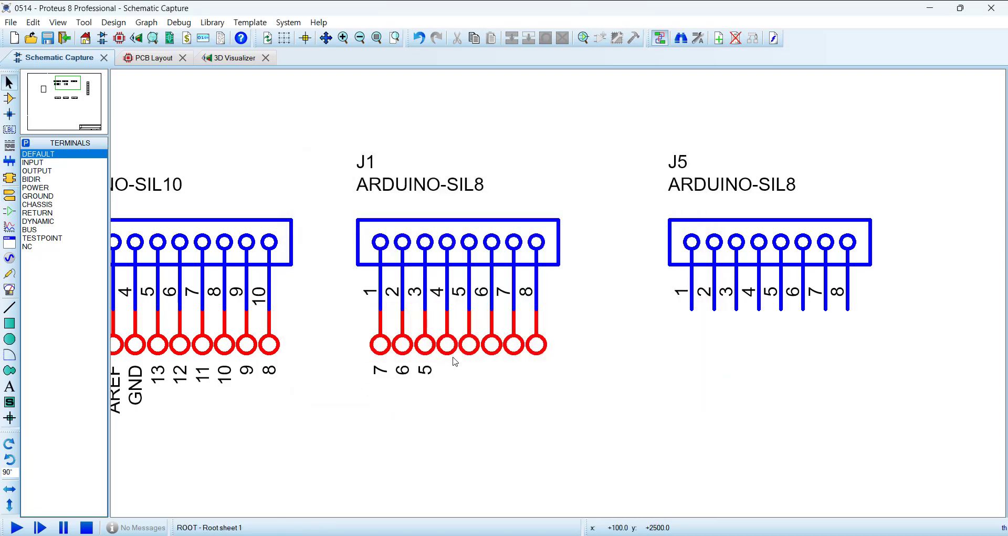
pyautogui.click(449, 355)
pyautogui.click(469, 348)
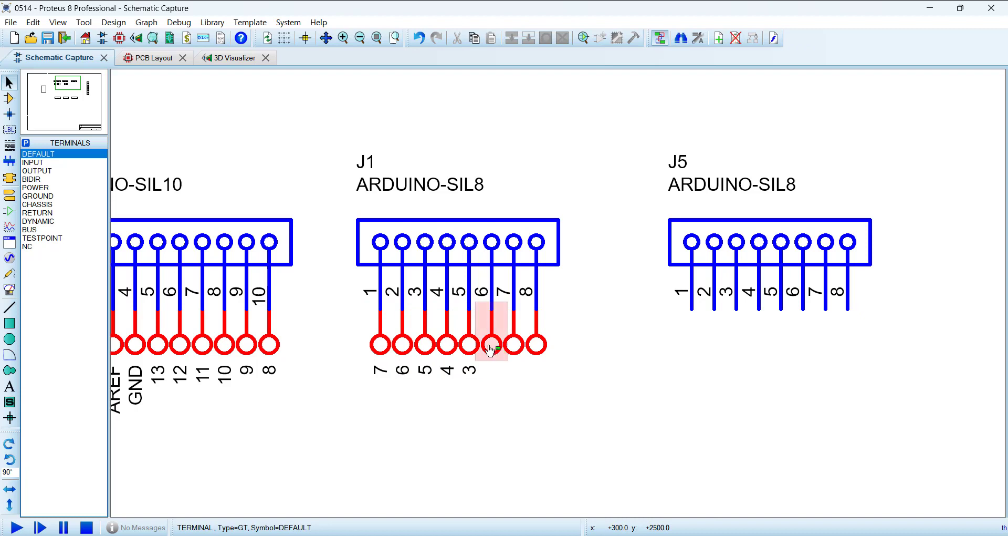
pyautogui.click(491, 350)
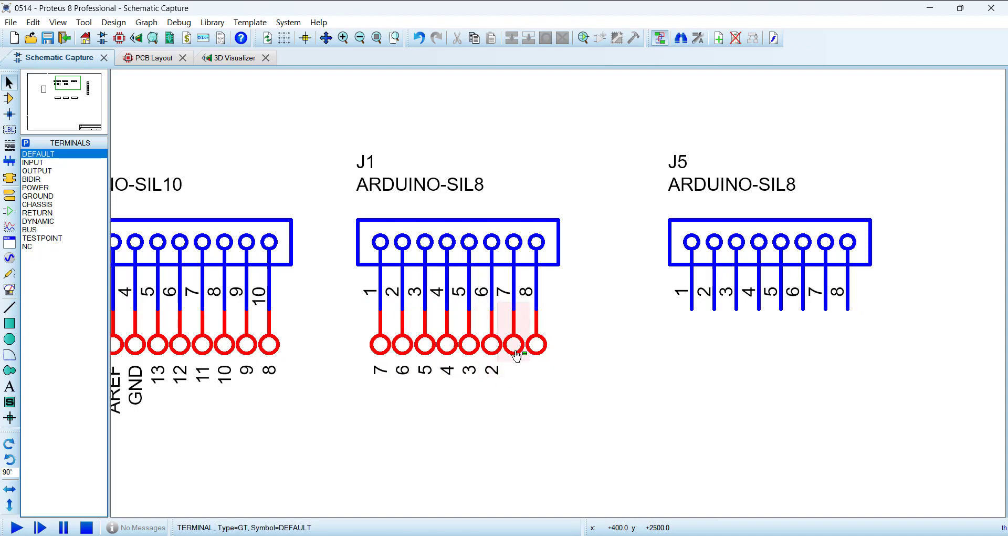
pyautogui.click(9, 98)
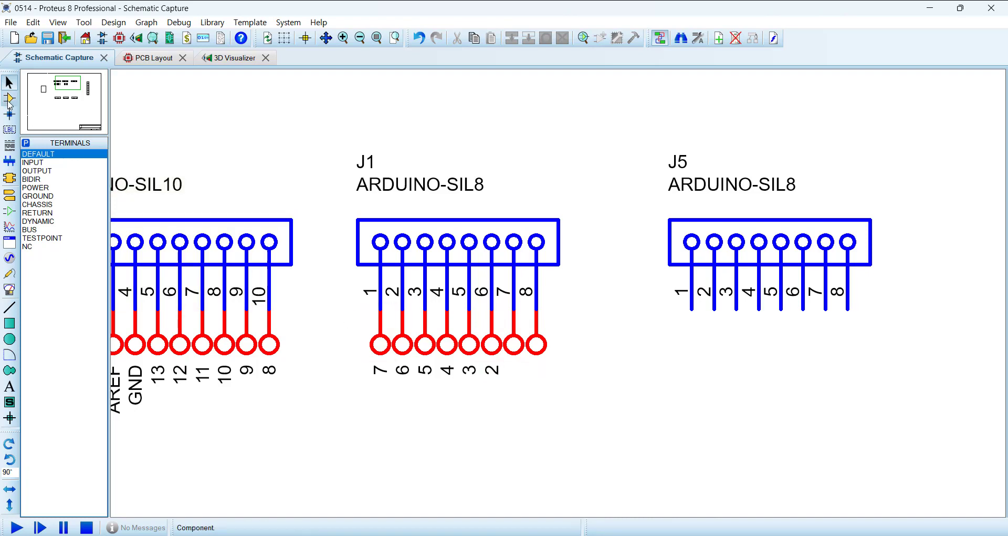
# Step: Label the terminals on J1 pins 7 and 8 as TX and RX
pyautogui.scroll(-2, 558, 353)
pyautogui.scroll(2, 560, 289)
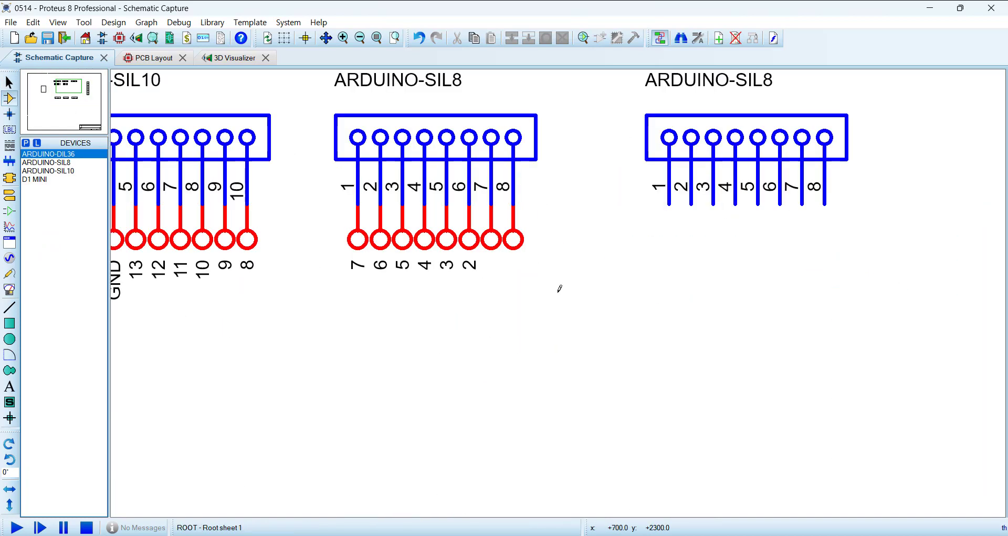
pyautogui.doubleClick(496, 252)
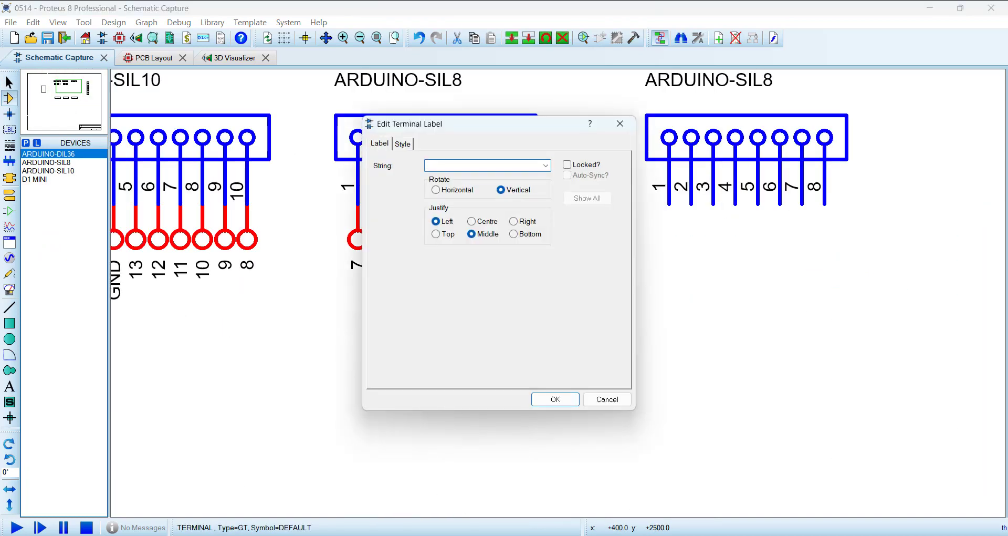
pyautogui.write('TX')
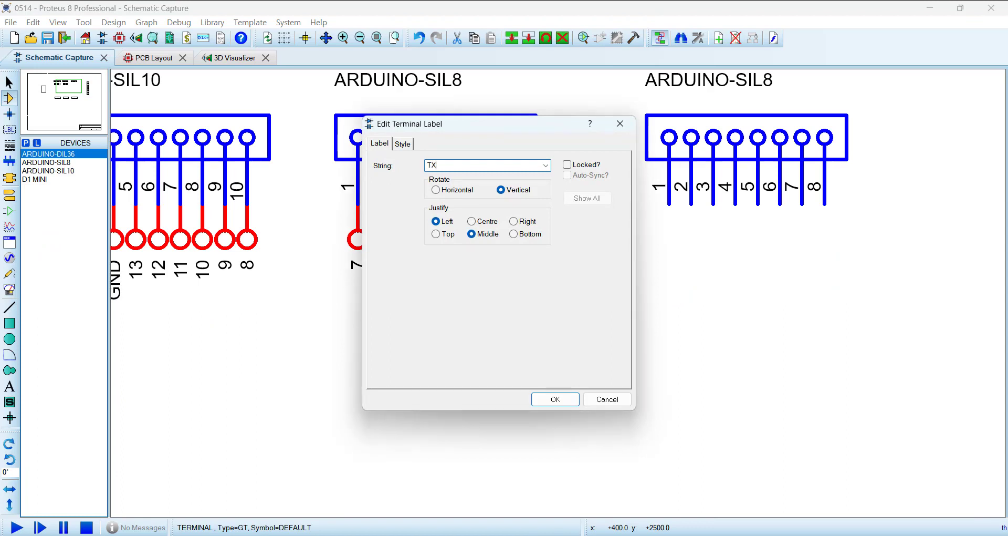
pyautogui.click(556, 400)
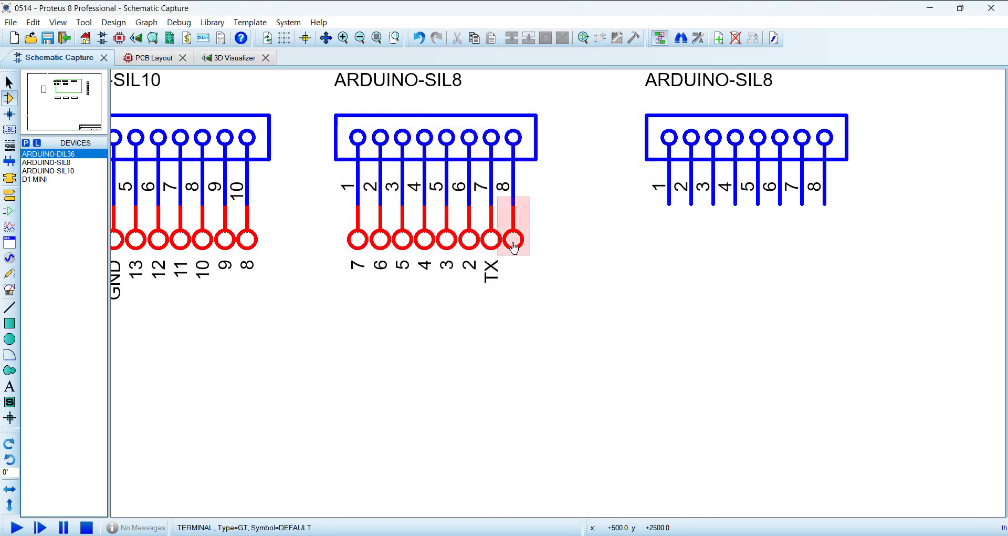
pyautogui.doubleClick(514, 243)
pyautogui.write('RX')
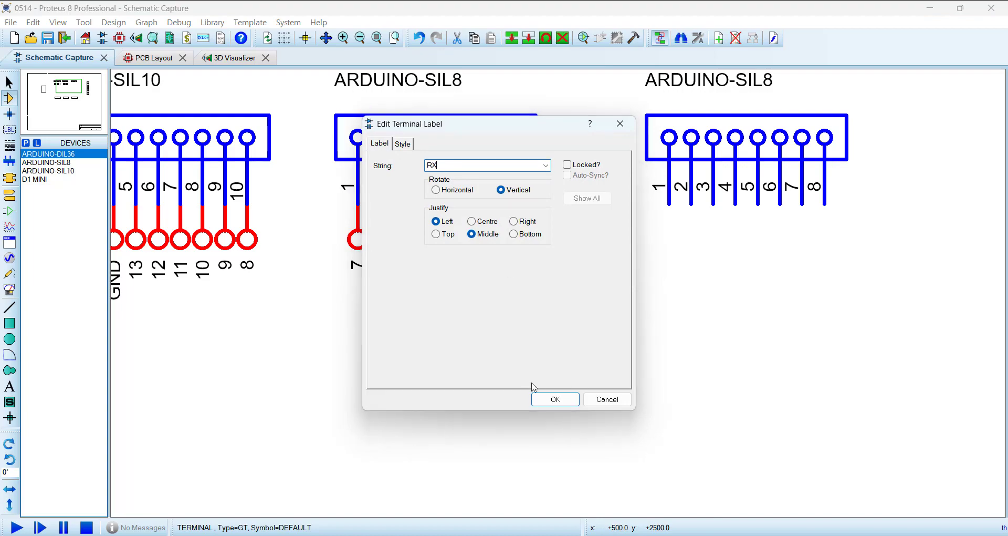
pyautogui.click(551, 402)
# Step: Examine the TX0 and RX0 pin labels and the communication header on the Mega pinout image against J1
pyautogui.scroll(-5, 630, 391)
pyautogui.scroll(2, 292, 267)
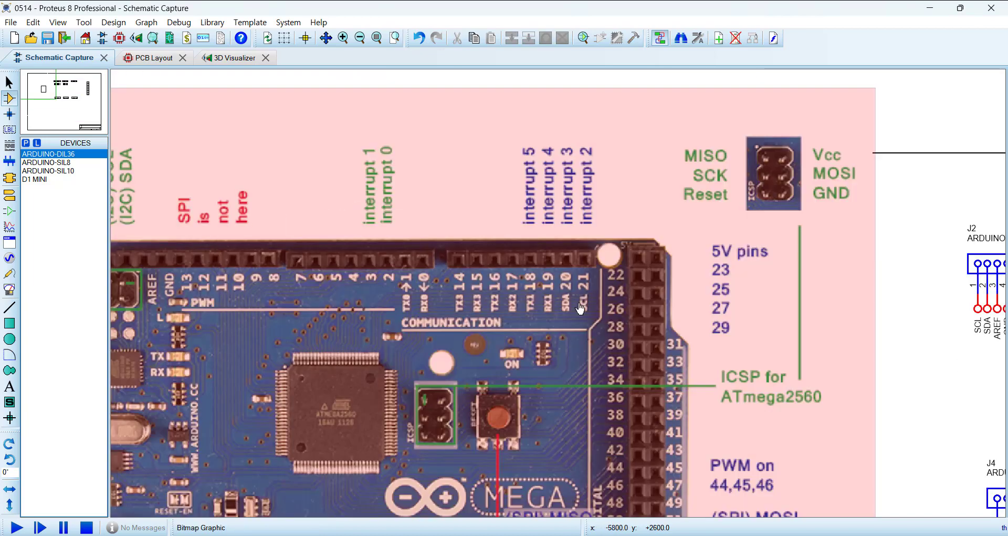
pyautogui.scroll(2, 541, 282)
pyautogui.scroll(-1, 539, 282)
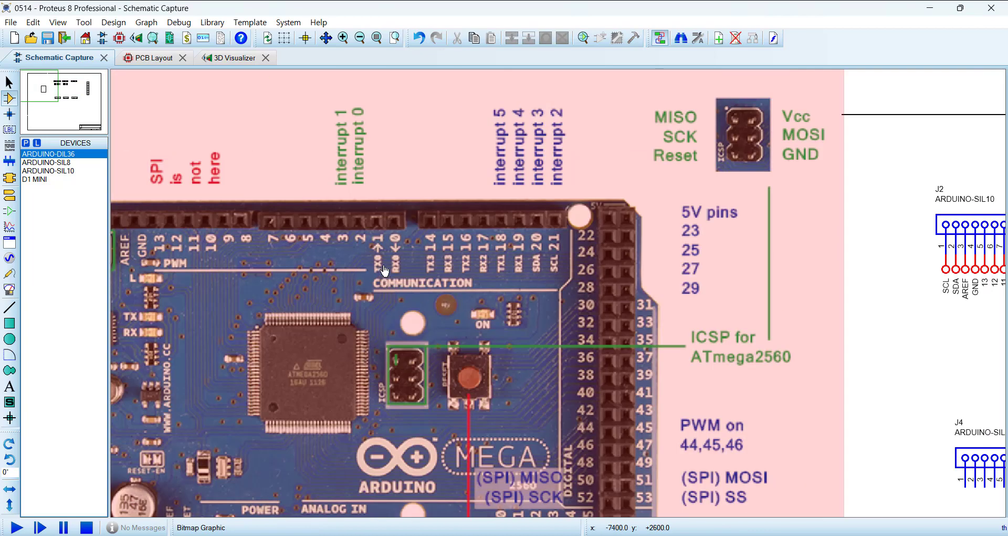
pyautogui.scroll(2, 385, 270)
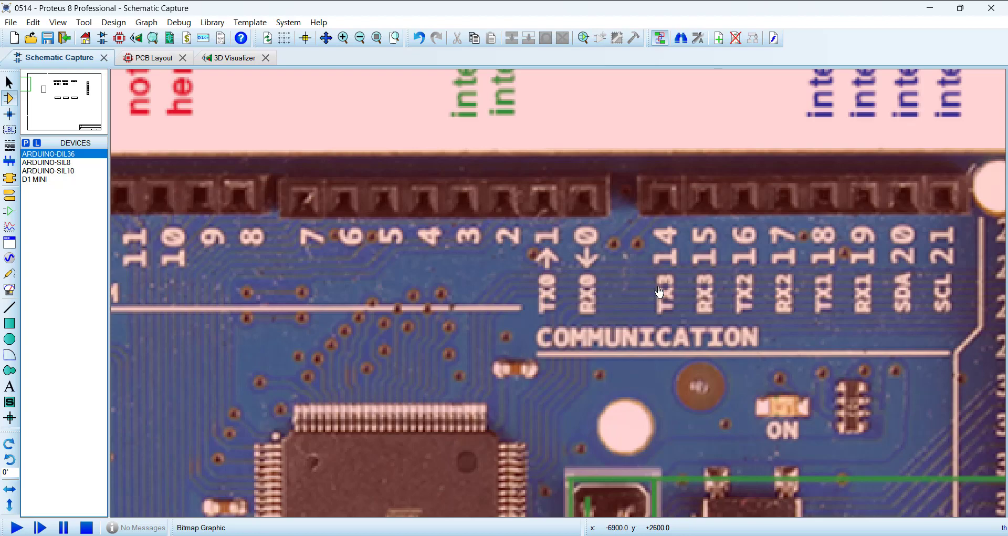
pyautogui.scroll(-5, 622, 296)
pyautogui.scroll(3, 847, 314)
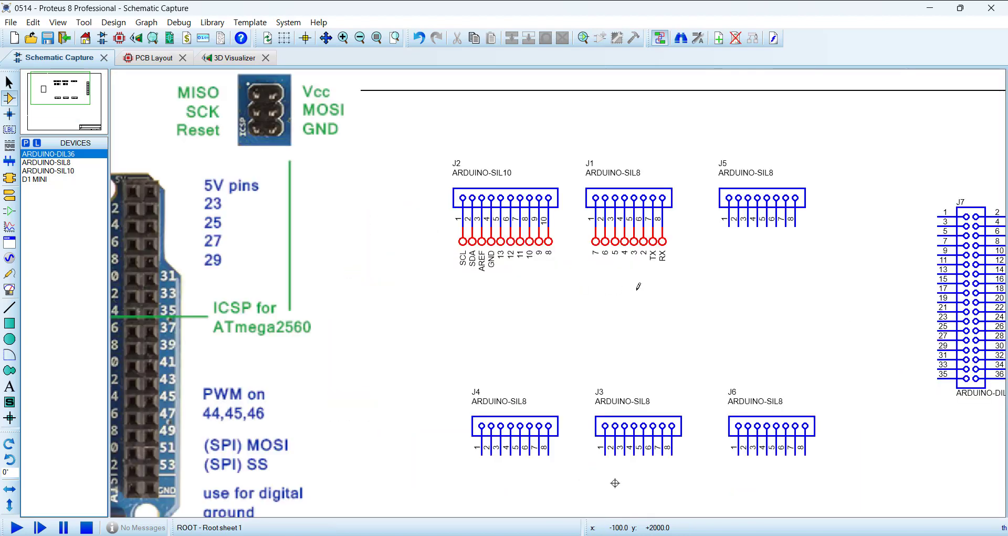
pyautogui.scroll(1, 830, 286)
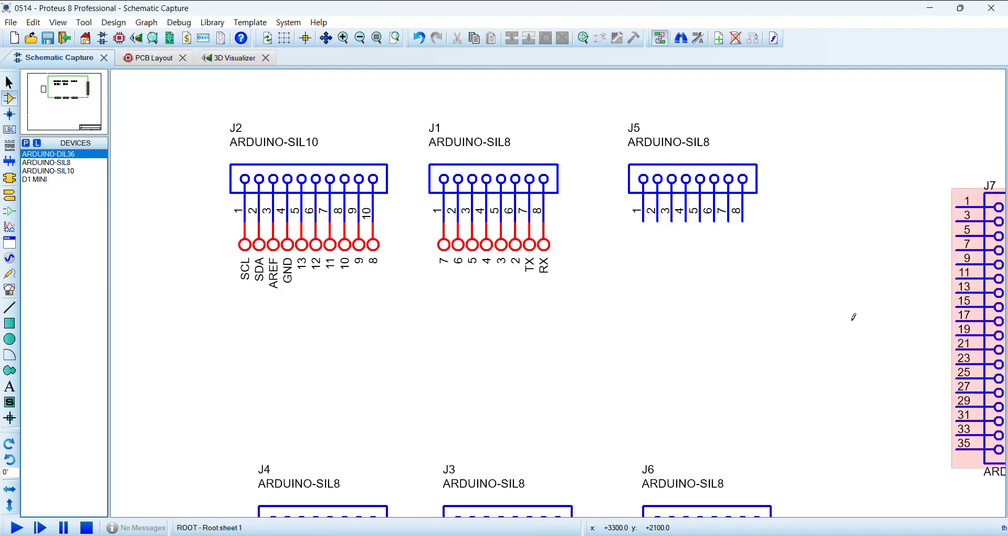
# Step: Change the label of the terminal on J1 pin 7 to "RX to TX"
pyautogui.doubleClick(532, 272)
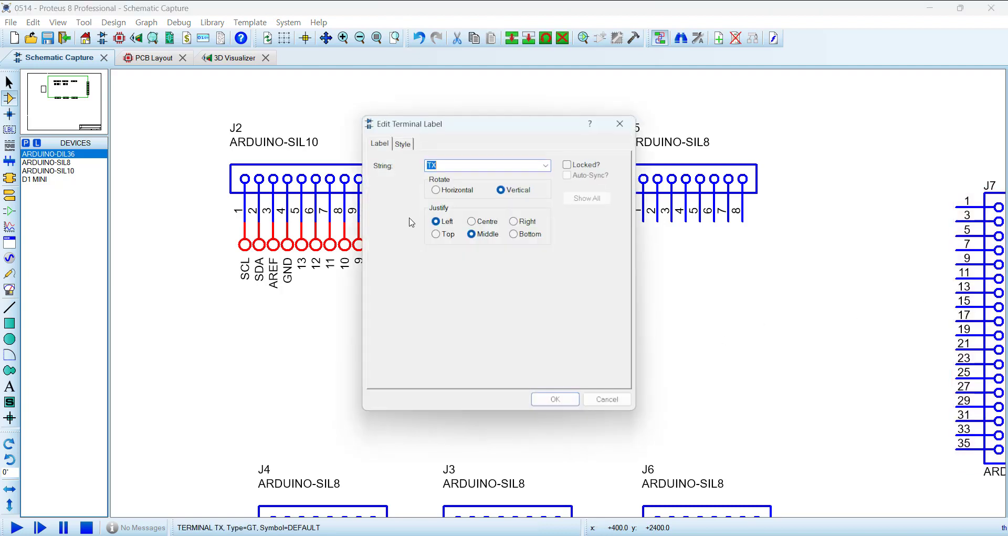
pyautogui.click(429, 166)
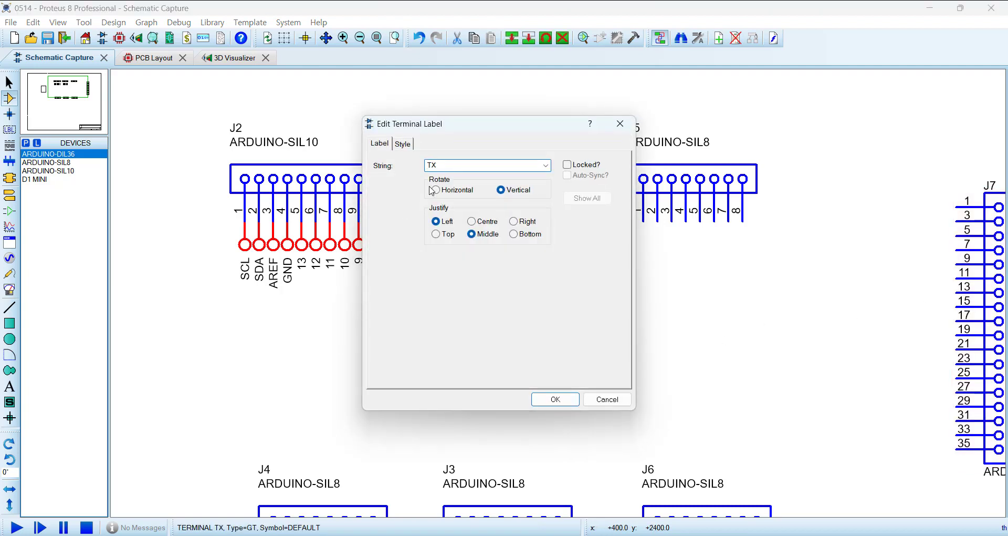
pyautogui.write('RX T')
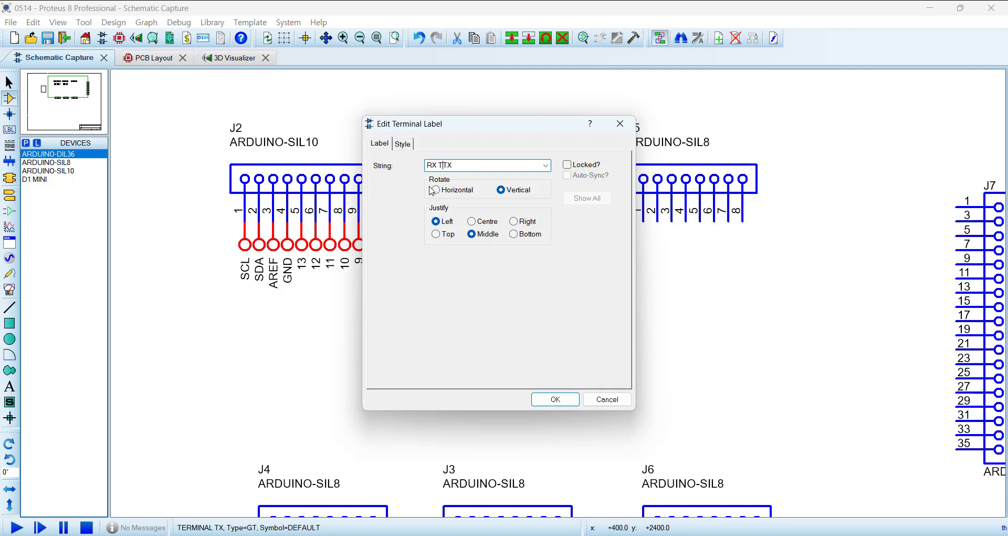
pyautogui.write('X')
pyautogui.press('capslock')
pyautogui.write('to')
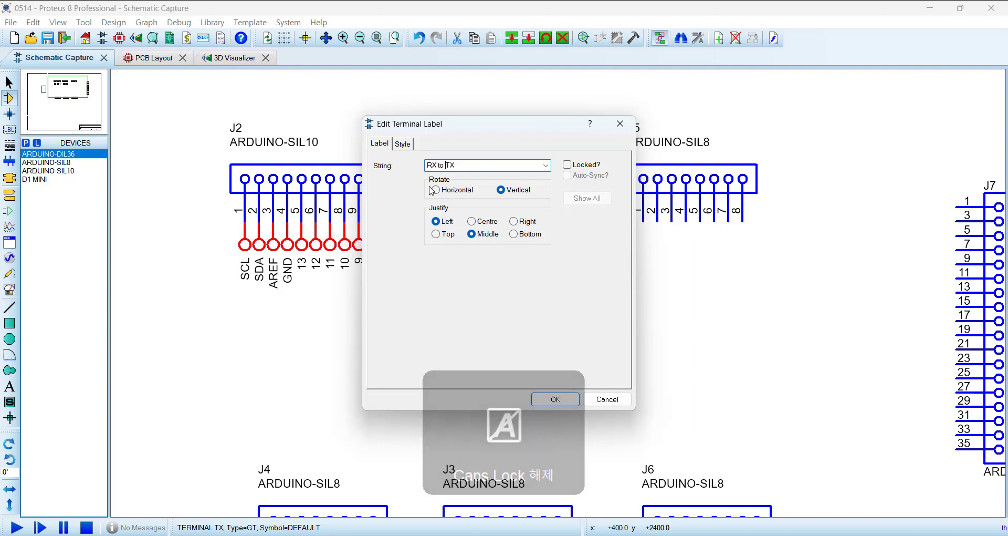
pyautogui.click(555, 399)
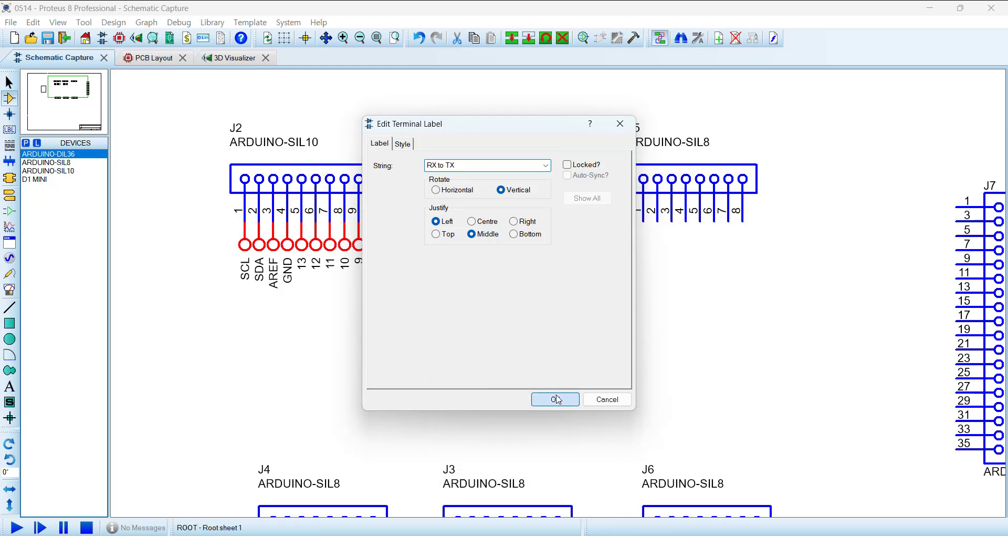
# Step: Change the label of the terminal on J1 pin 8 to "TX to RX"
pyautogui.scroll(3, 561, 288)
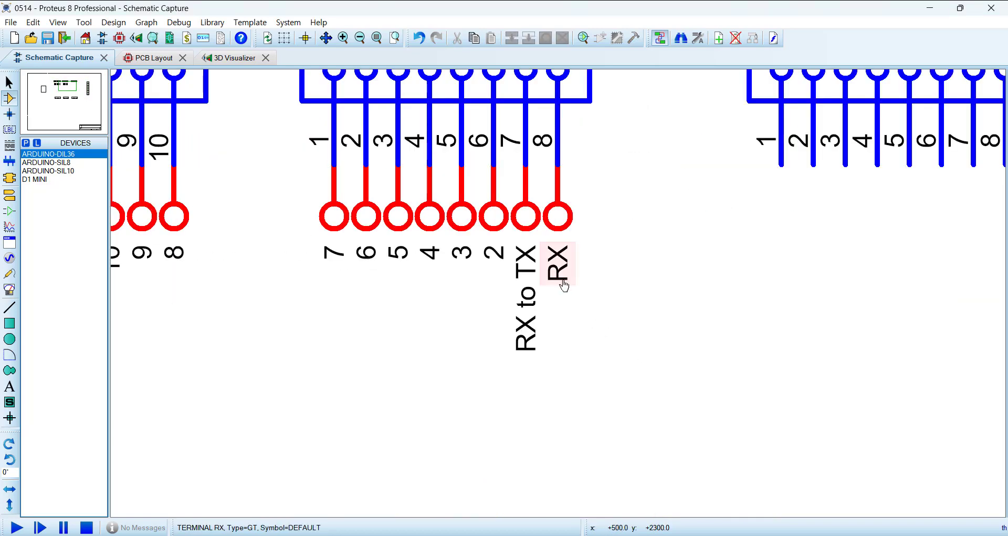
pyautogui.doubleClick(561, 272)
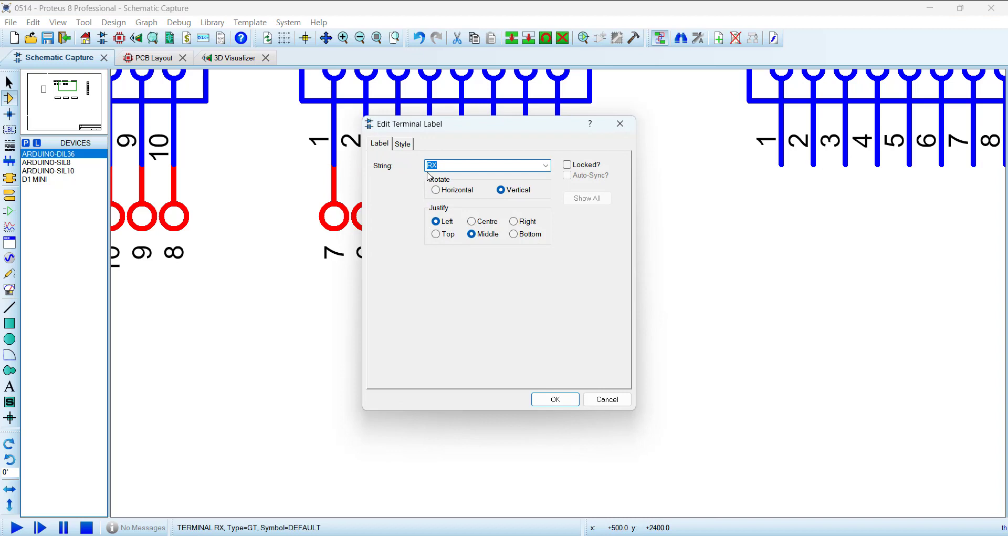
pyautogui.click(428, 165)
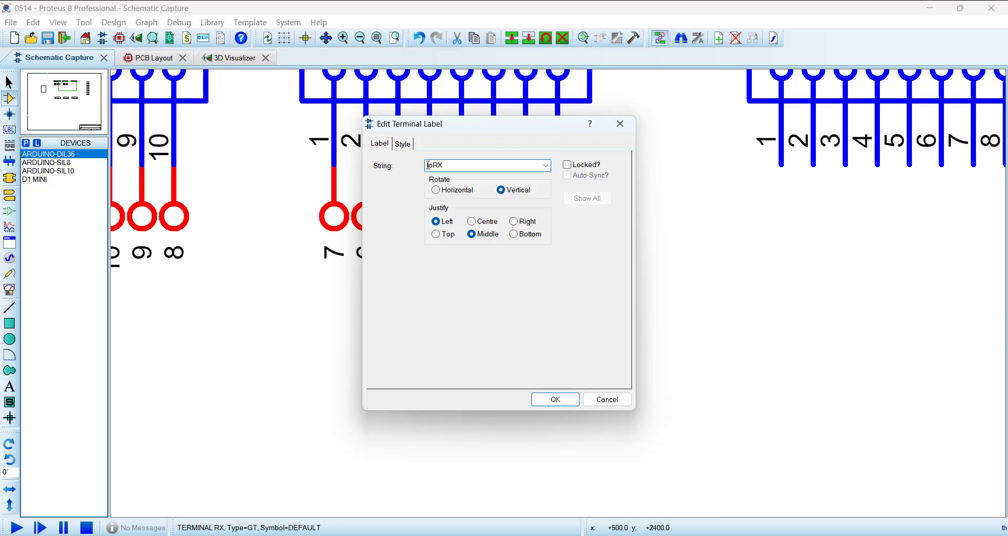
pyautogui.press('capslock')
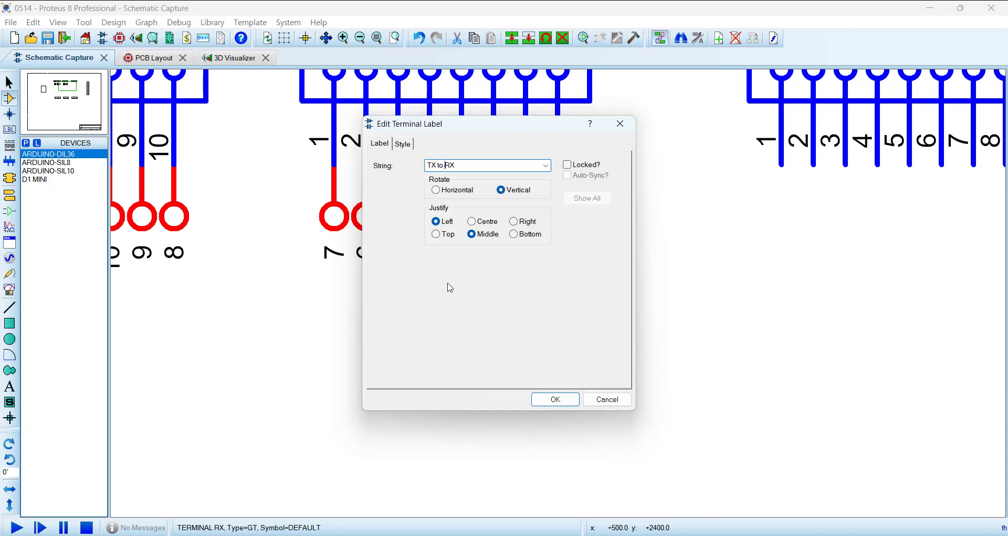
pyautogui.click(555, 399)
pyautogui.click(660, 389)
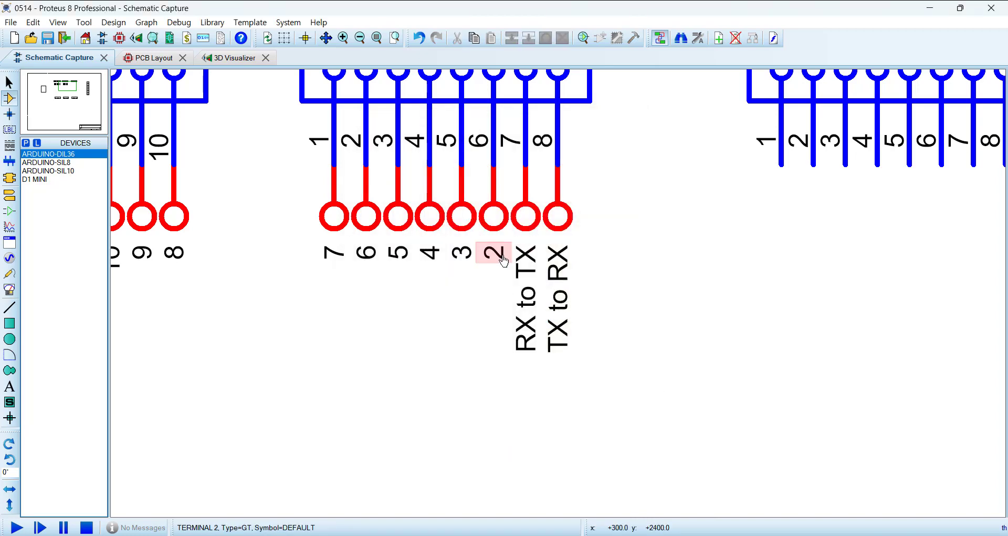
# Step: Check the communication header's pin labels on the Mega pinout image for connector J5
pyautogui.scroll(-4, 632, 326)
pyautogui.scroll(1, 571, 290)
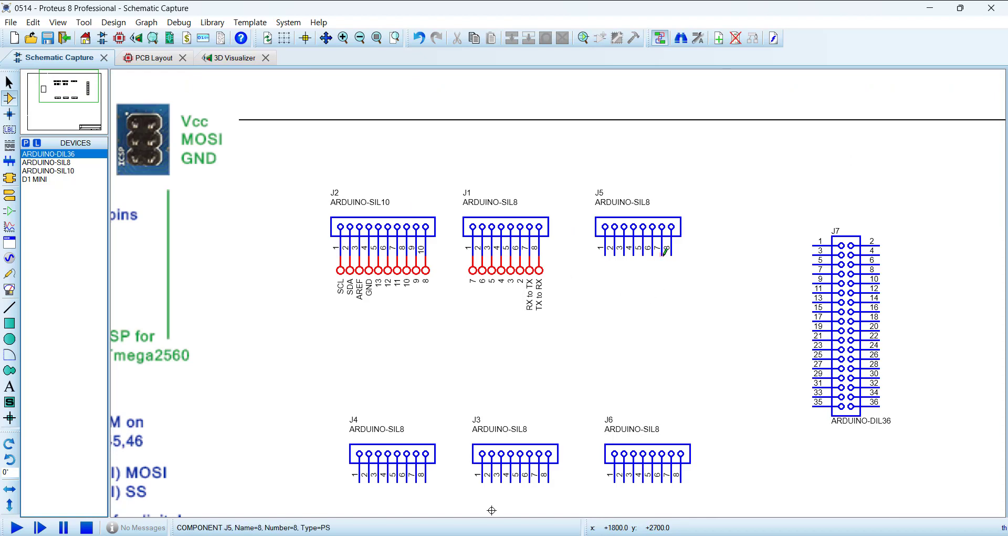
pyautogui.scroll(-4, 560, 291)
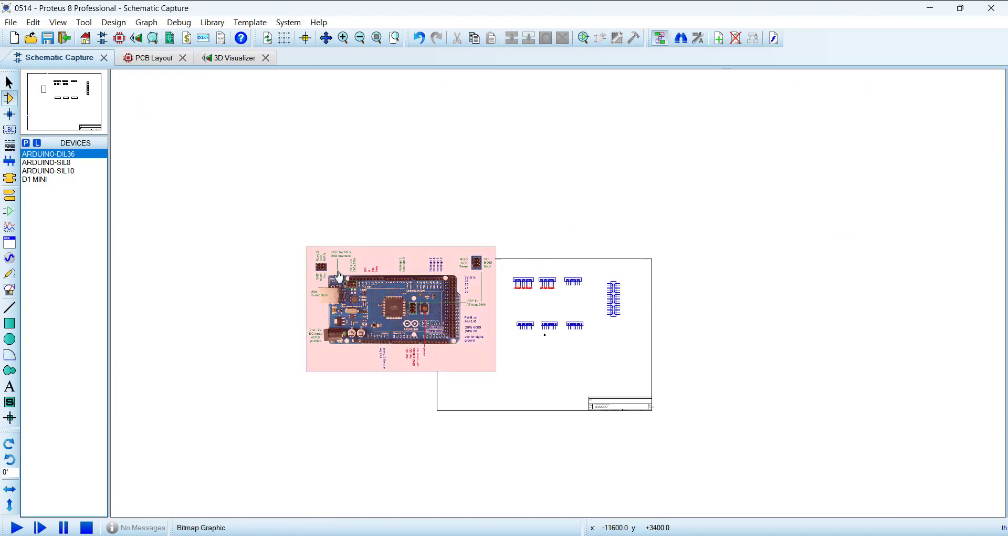
pyautogui.scroll(4, 309, 265)
pyautogui.middleClick(887, 405)
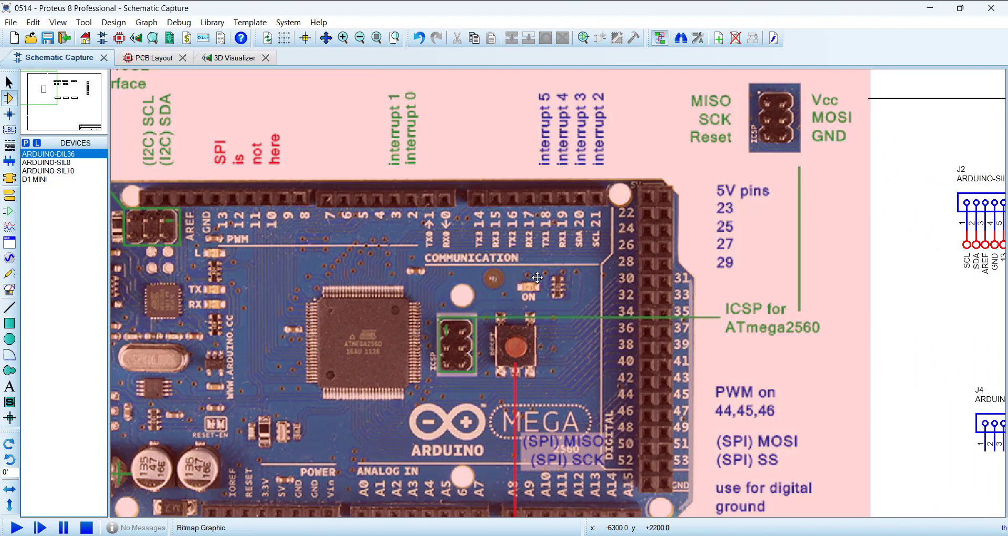
pyautogui.scroll(-4, 594, 239)
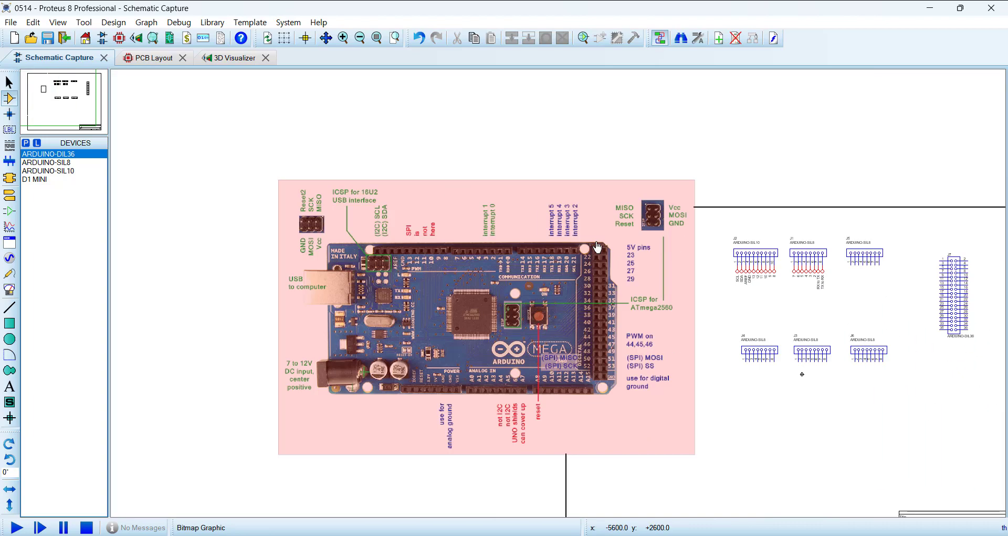
pyautogui.scroll(2, 708, 282)
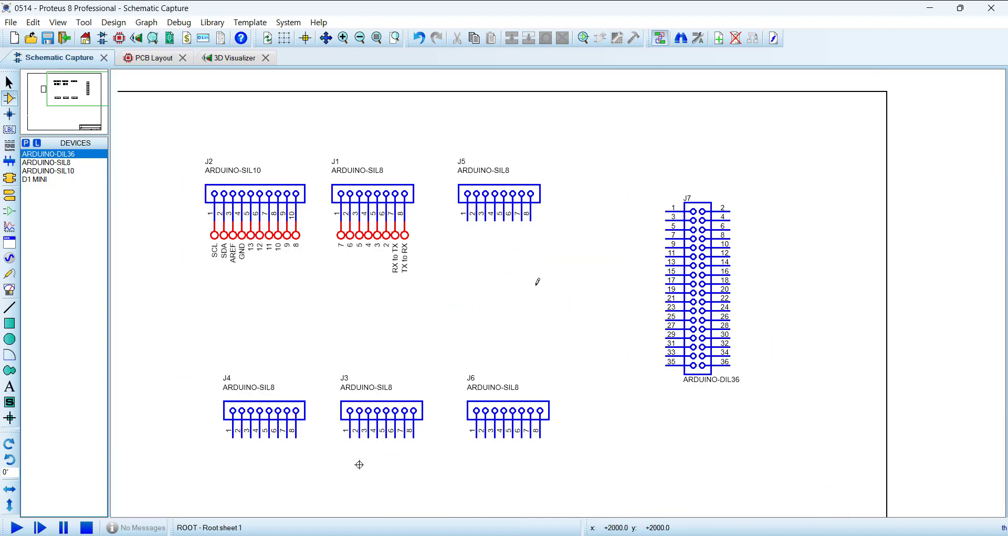
# Step: Attach default terminals rotated 90° to pins 1 through 8 of J5
pyautogui.click(10, 198)
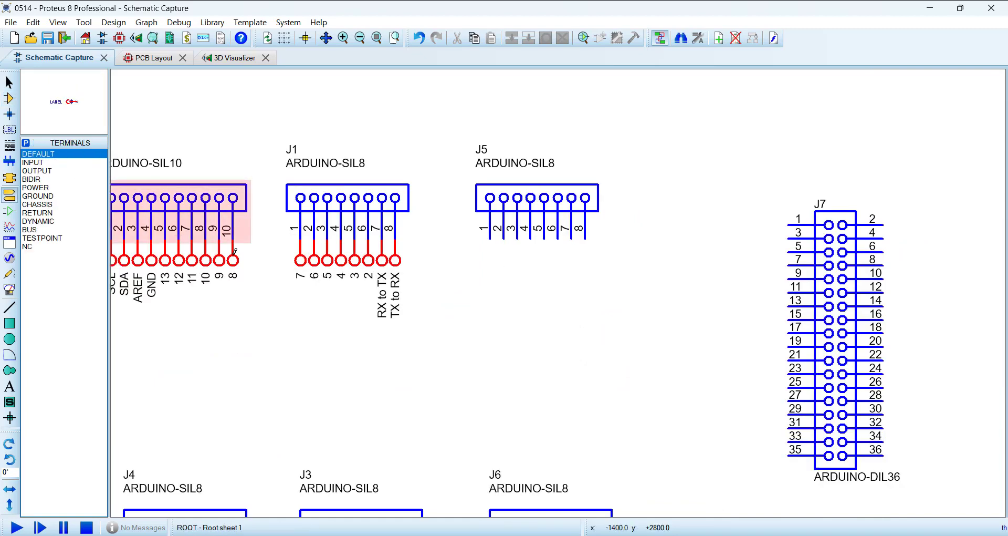
pyautogui.press('KP_Add')
pyautogui.scroll(2, 504, 265)
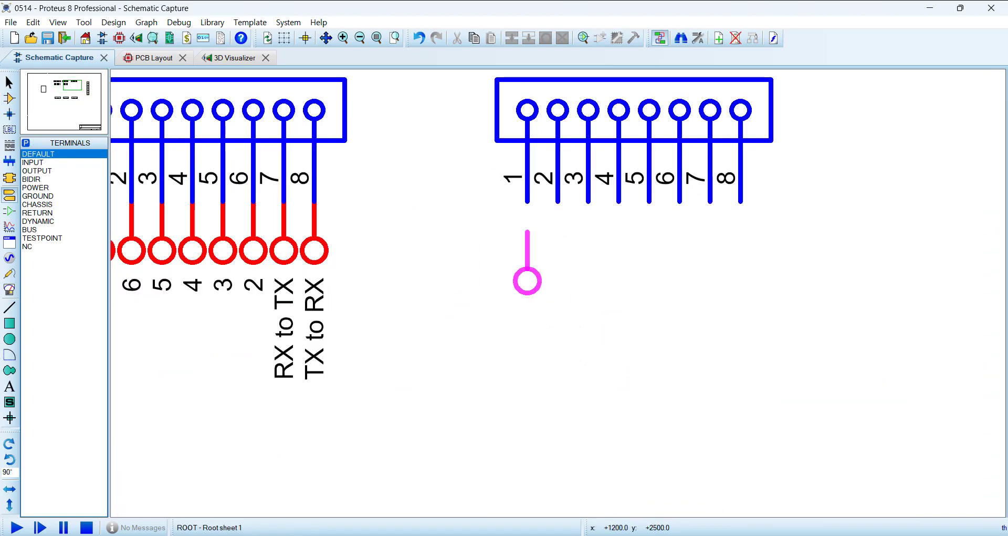
pyautogui.click(527, 205)
pyautogui.click(558, 205)
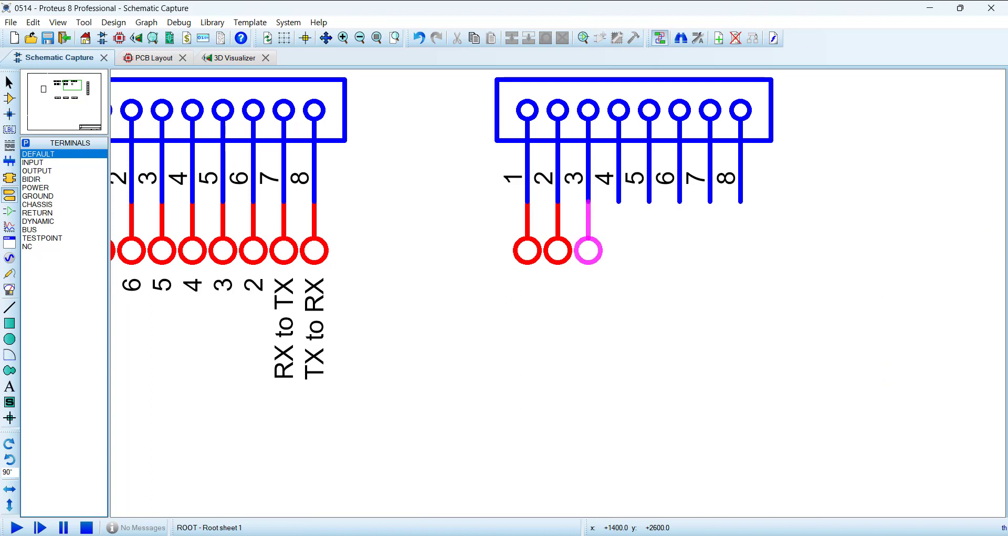
pyautogui.click(588, 205)
pyautogui.click(619, 205)
pyautogui.click(653, 237)
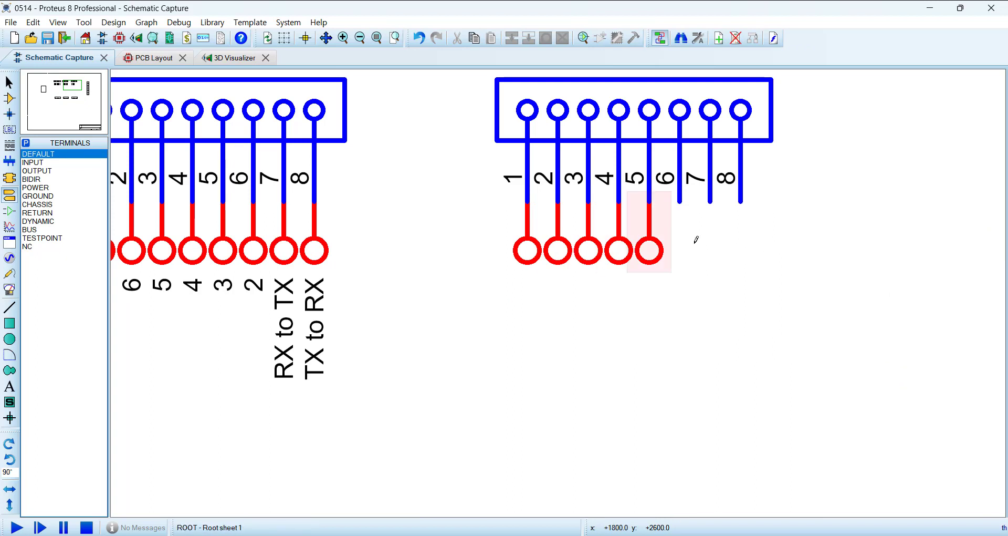
pyautogui.click(685, 238)
pyautogui.click(718, 239)
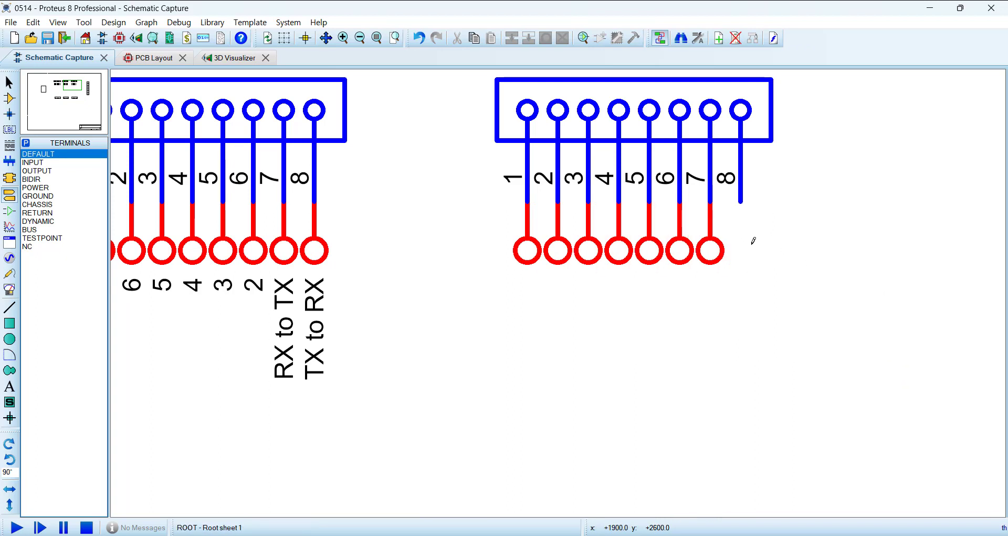
pyautogui.click(751, 239)
# Step: Set up the Property Assignment Tool with string NET=#, count 14 and increment -1, applied on click
pyautogui.press('a')
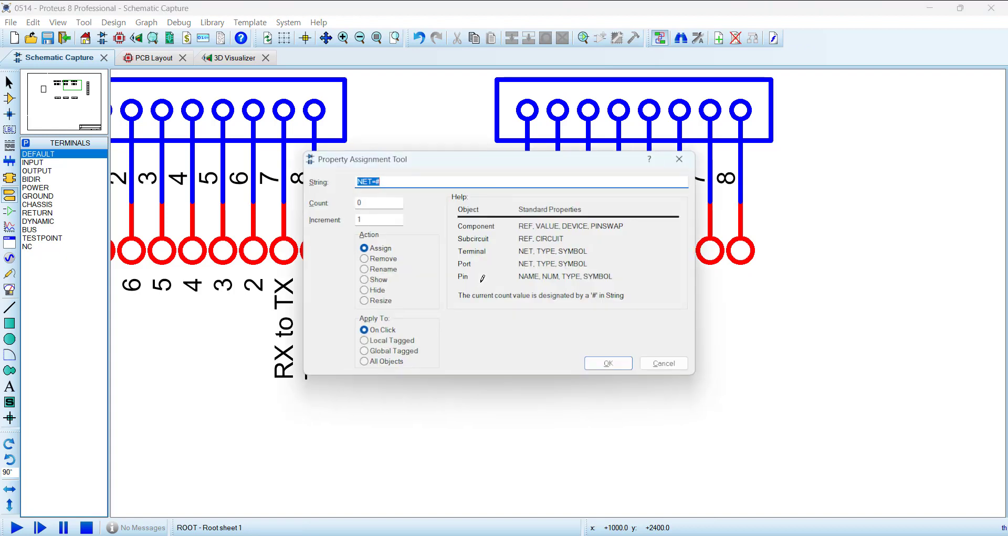
pyautogui.doubleClick(374, 204)
pyautogui.write('14')
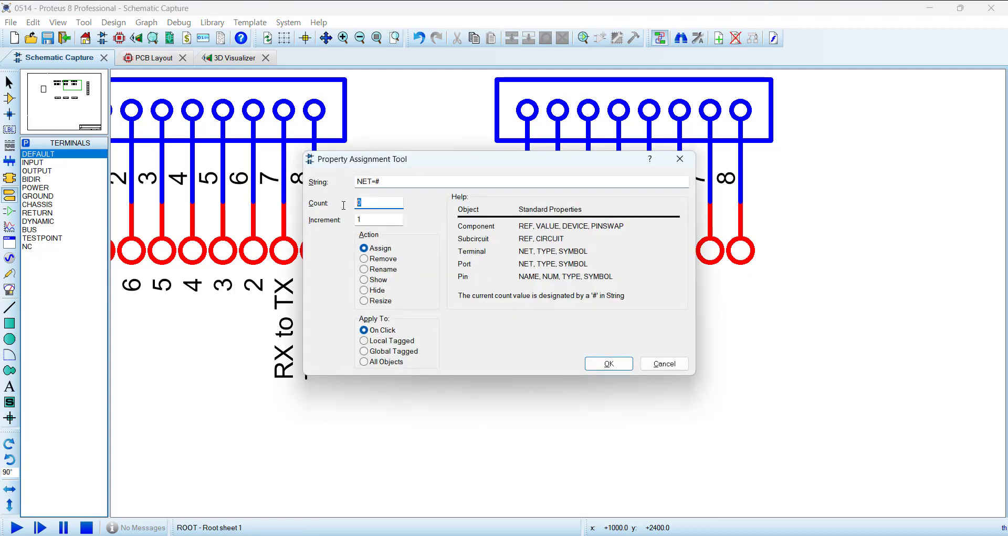
pyautogui.doubleClick(378, 219)
pyautogui.write('-1')
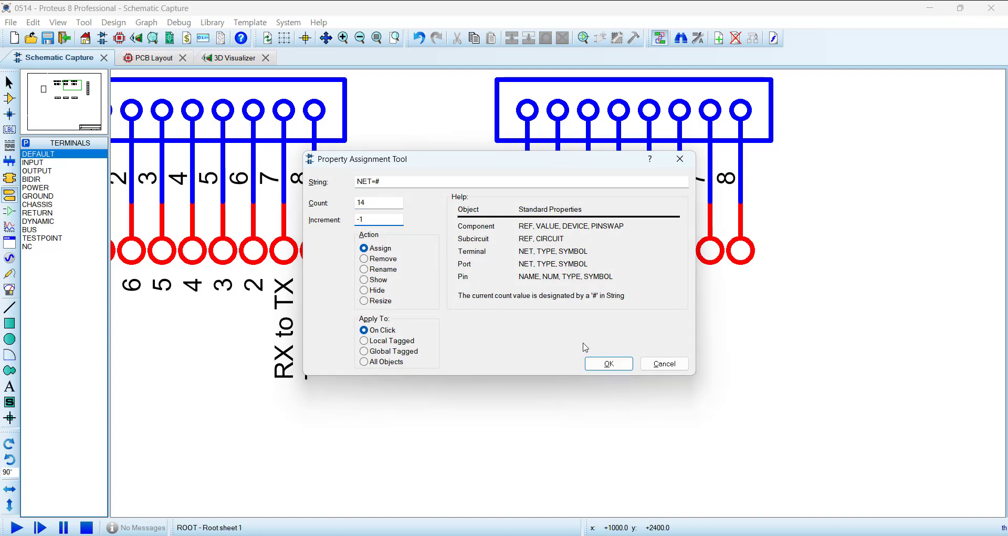
pyautogui.click(609, 364)
# Step: Assign the descending net labels 14 through 7 to the terminals on J5 pins 1 through 8
pyautogui.click(538, 268)
pyautogui.click(558, 262)
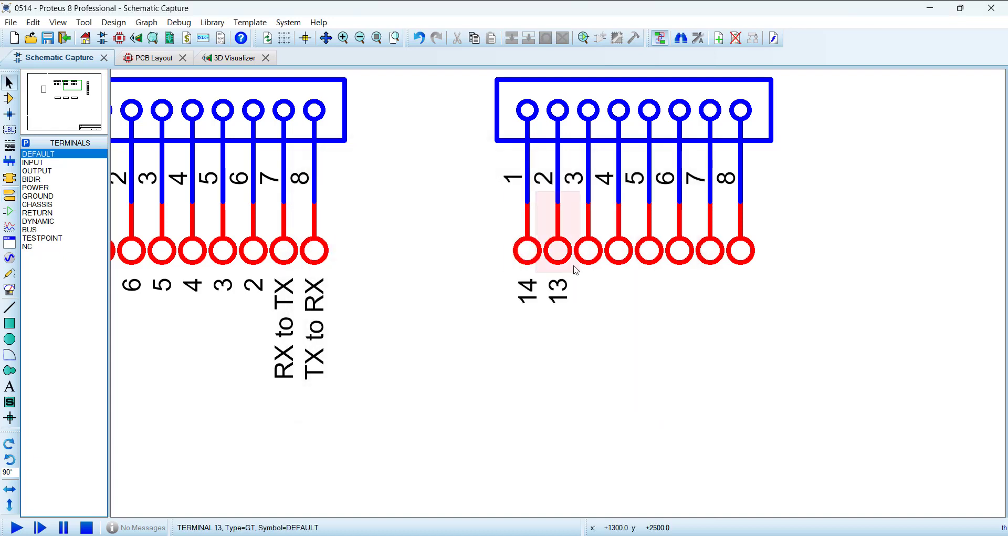
pyautogui.click(589, 263)
pyautogui.click(619, 262)
pyautogui.click(650, 261)
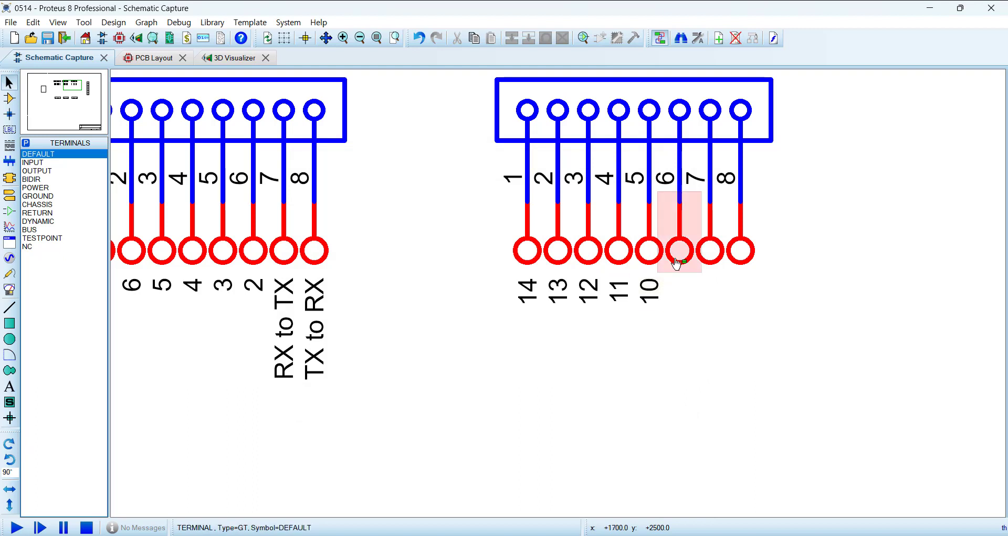
pyautogui.click(680, 262)
pyautogui.click(710, 262)
pyautogui.click(745, 262)
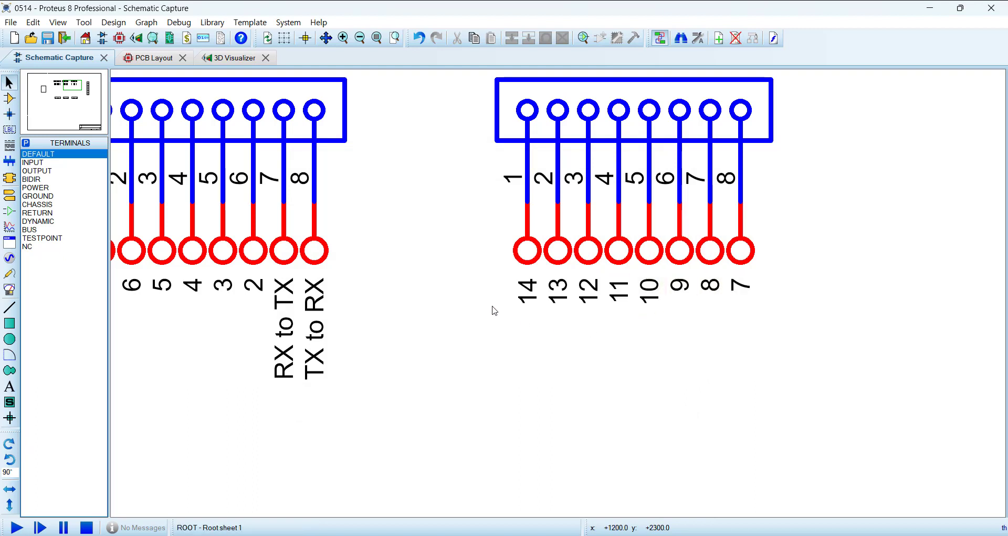
# Step: Return to component mode and examine the POWER header's pin labels on the Mega pinout image for the lower connectors
pyautogui.click(9, 100)
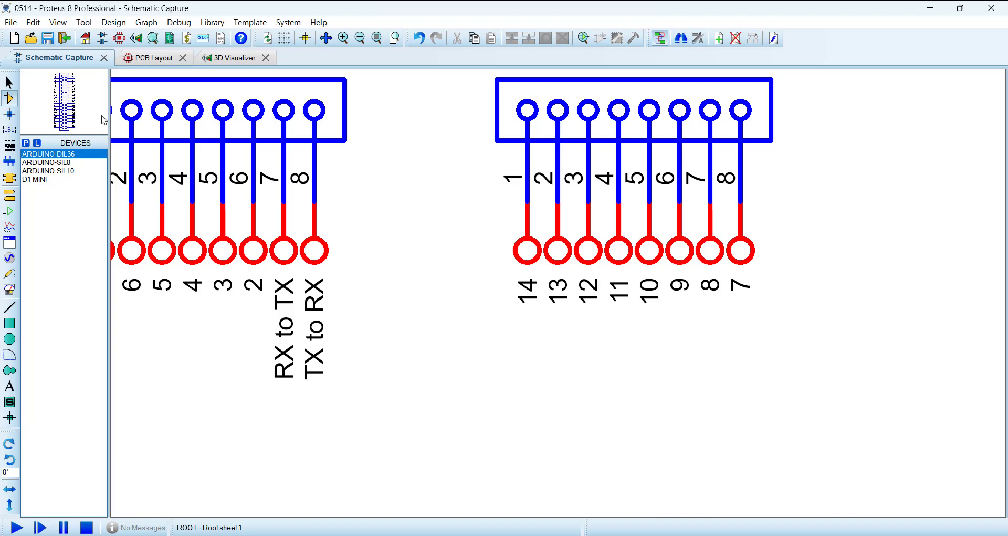
pyautogui.scroll(-3, 526, 295)
pyautogui.scroll(-2, 457, 429)
pyautogui.scroll(3, 486, 378)
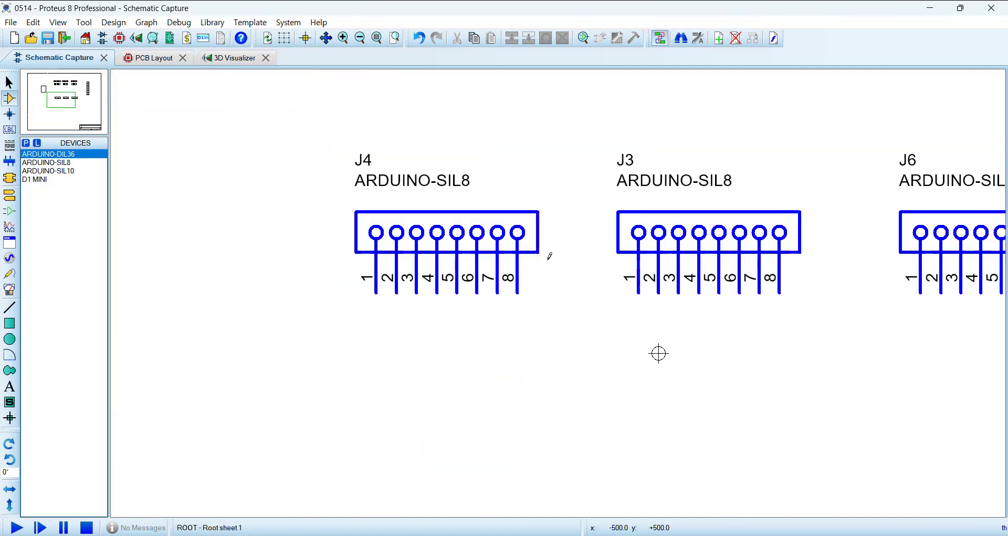
pyautogui.scroll(-2, 547, 259)
pyautogui.scroll(-2, 541, 299)
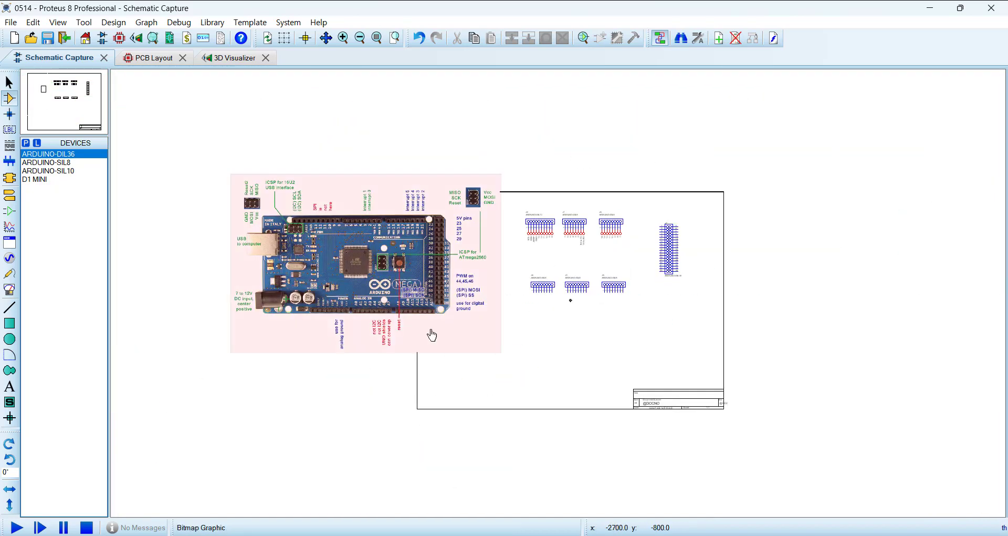
pyautogui.scroll(3, 499, 315)
pyautogui.scroll(2, 560, 297)
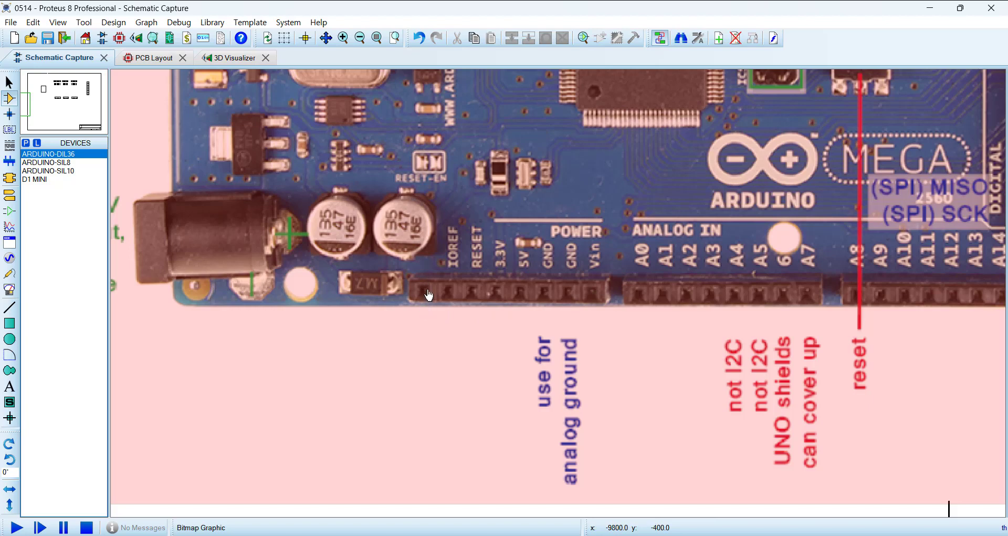
# Step: Attach an NC terminal rotated 90° to pin 1 of connector J4
pyautogui.scroll(-2, 572, 303)
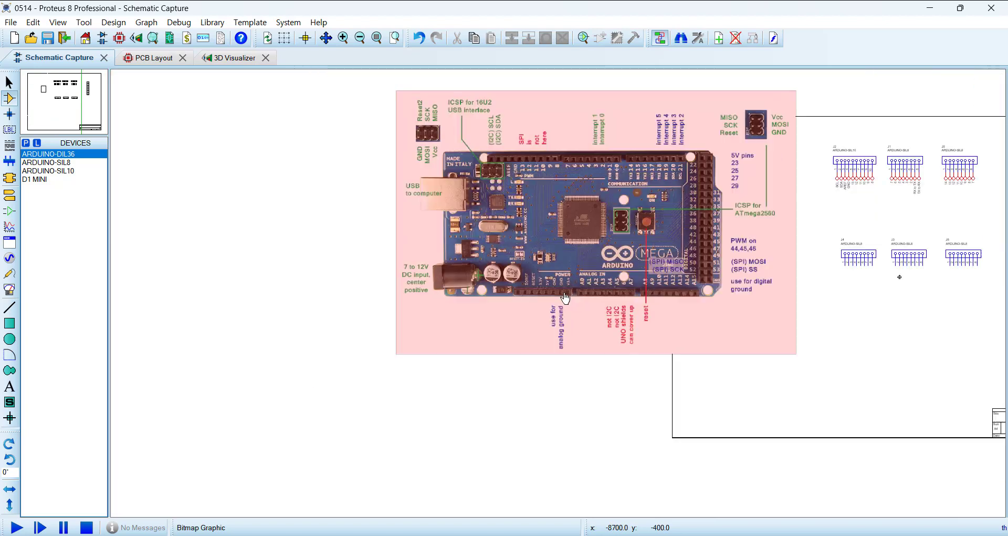
pyautogui.scroll(2, 874, 261)
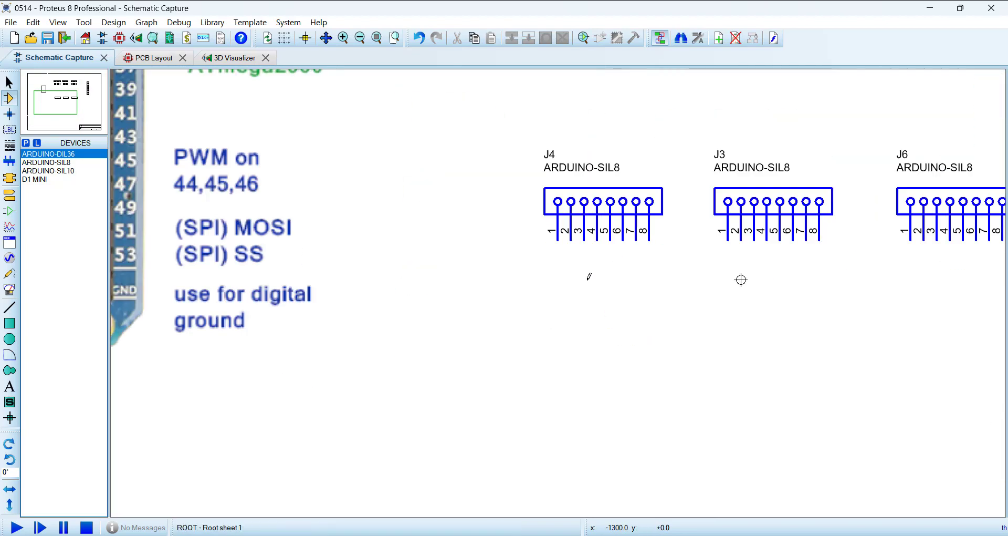
pyautogui.scroll(1, 675, 225)
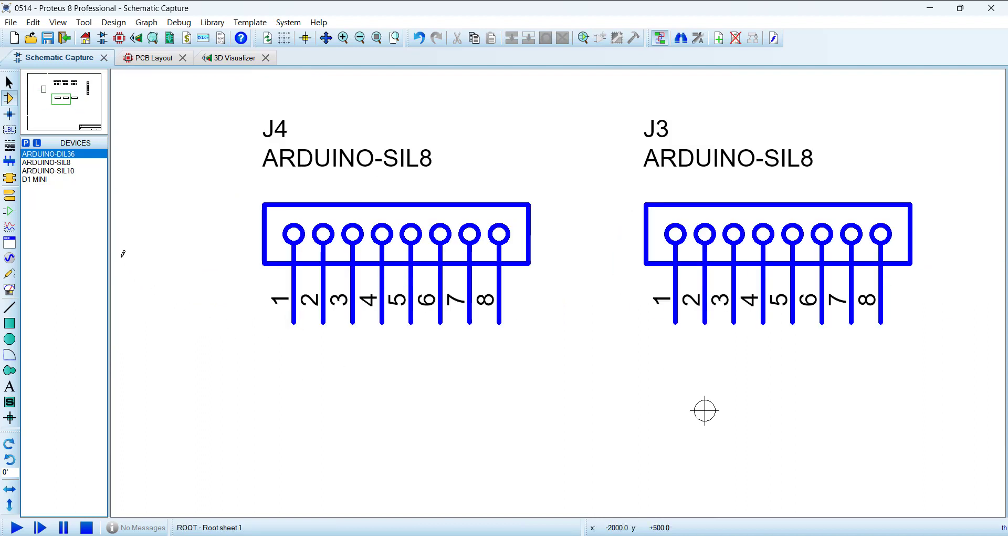
pyautogui.click(9, 195)
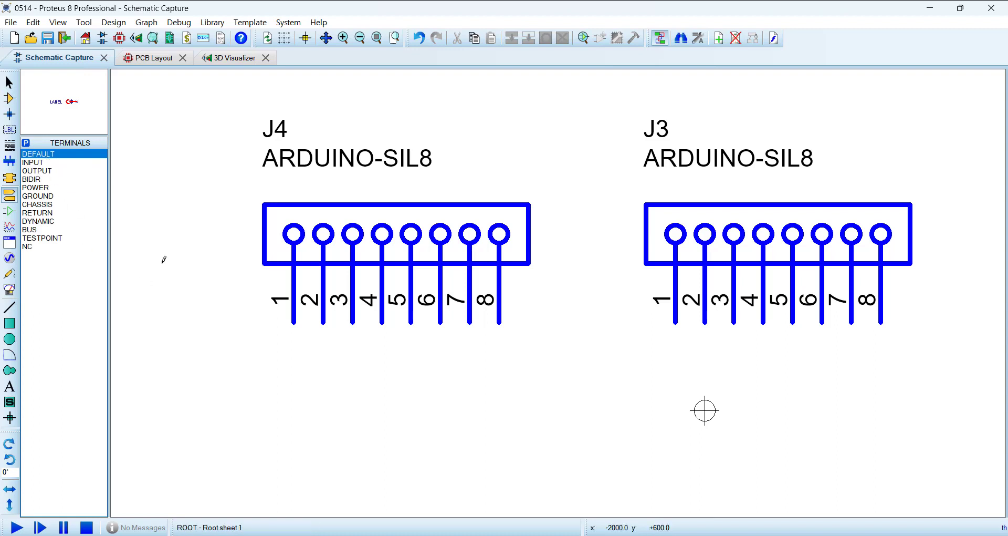
pyautogui.click(30, 247)
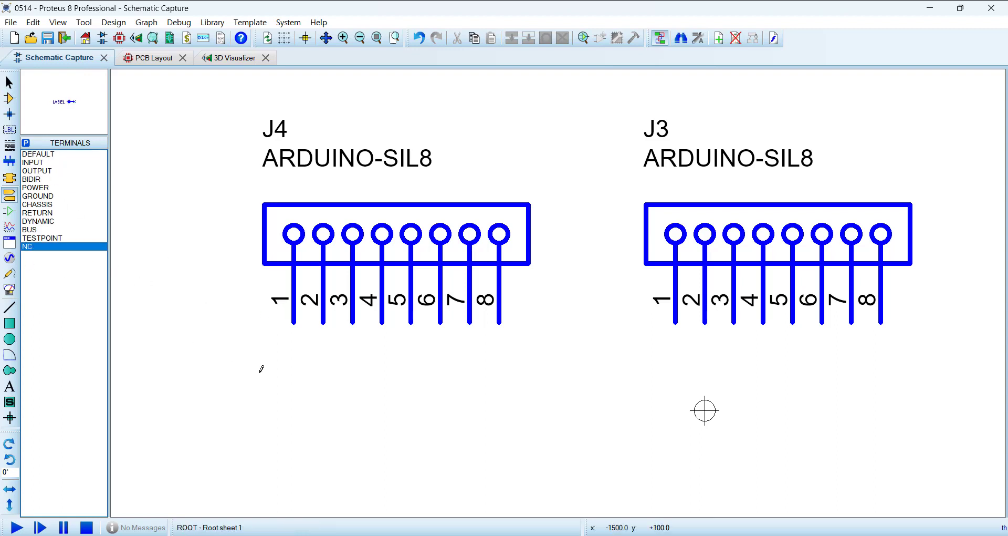
pyautogui.press('KP_Add')
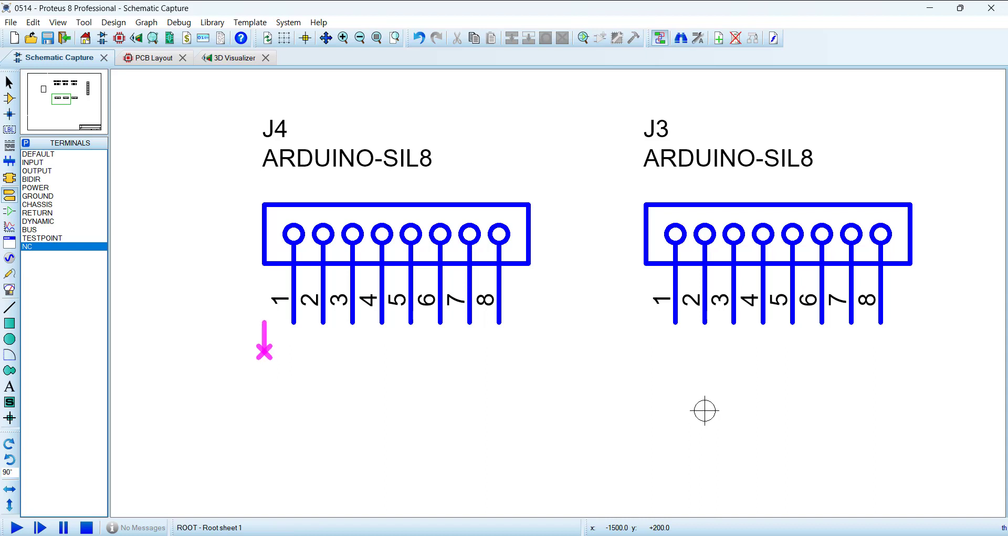
pyautogui.click(294, 351)
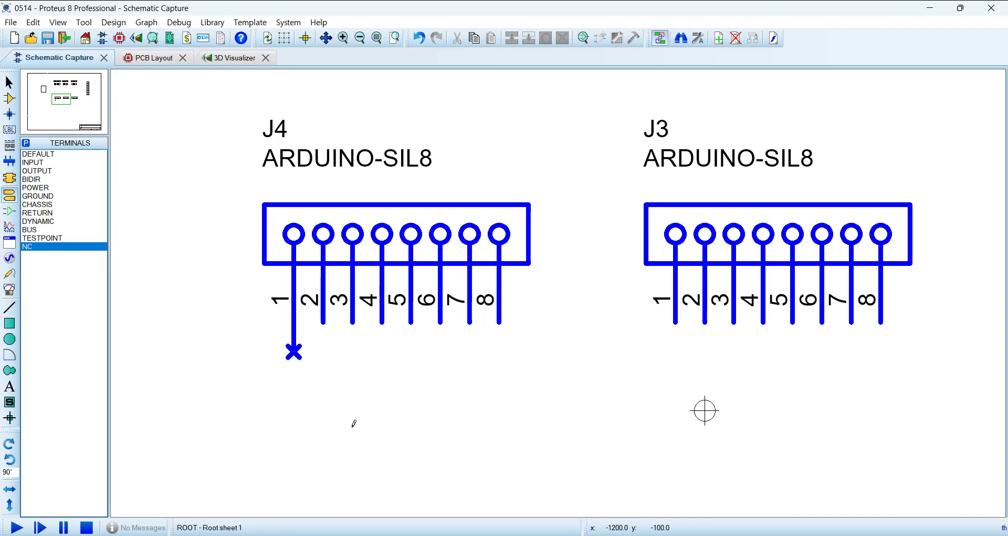
# Step: Attach default terminals rotated 90° to pins 2 through 8 of J4
pyautogui.click(9, 99)
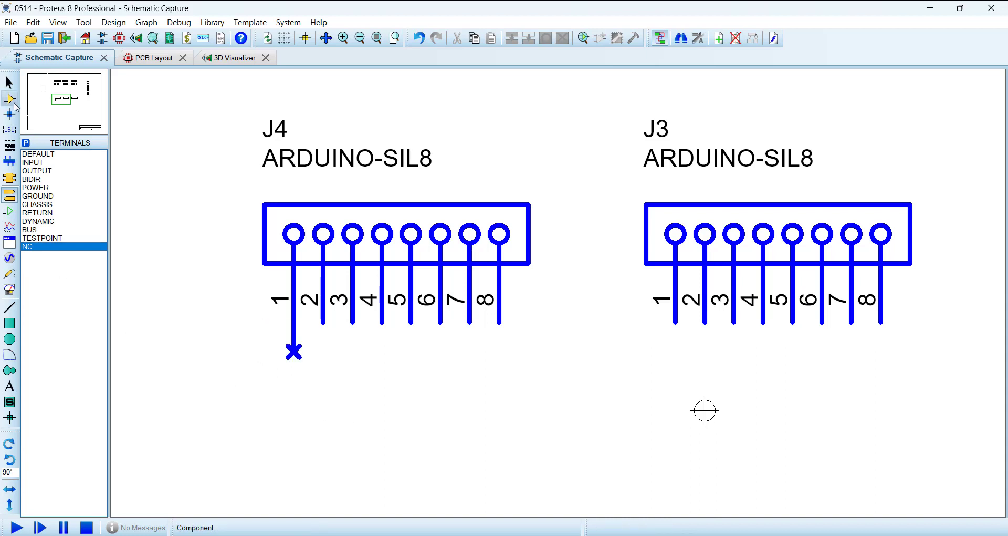
pyautogui.click(10, 195)
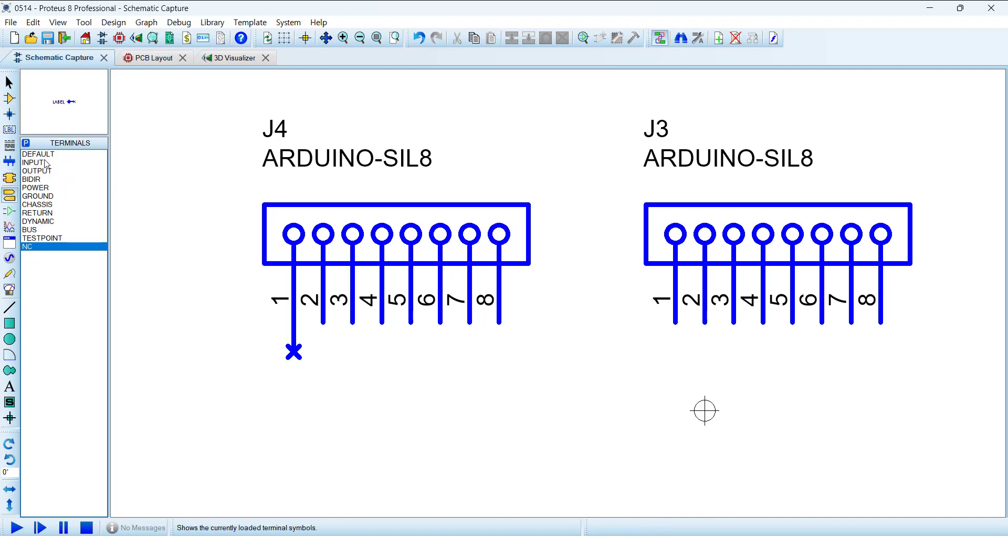
pyautogui.press('KP_Add')
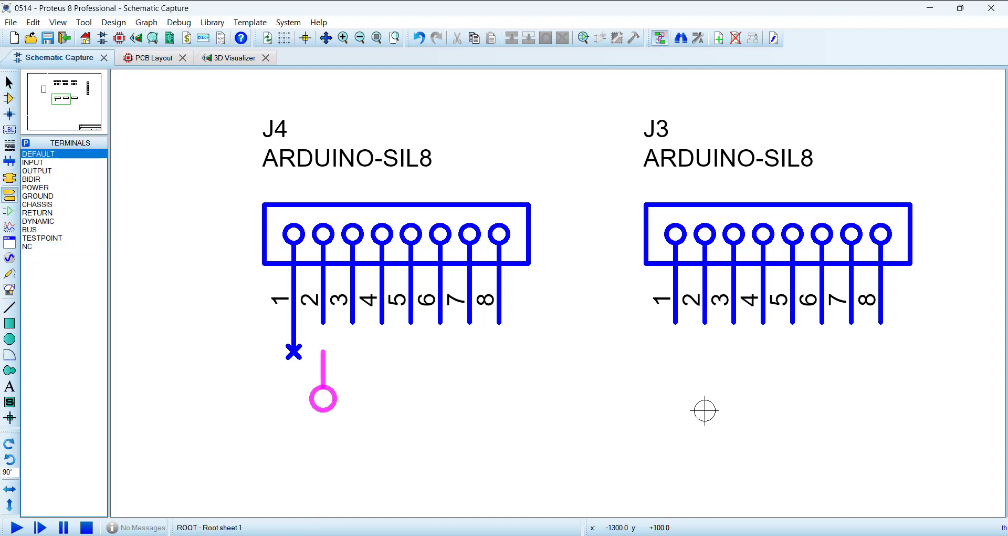
pyautogui.click(353, 323)
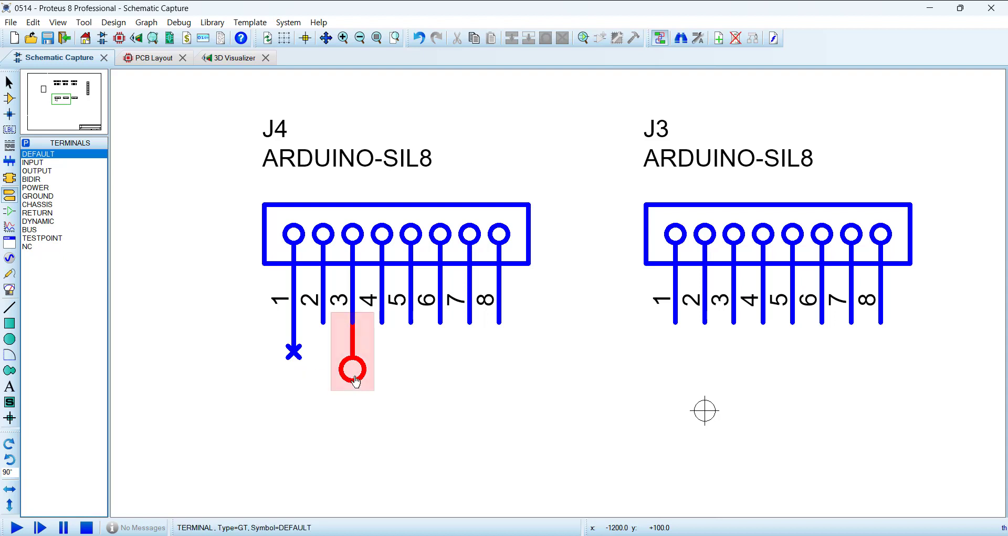
pyautogui.moveTo(352, 370); pyautogui.dragTo(323, 370)
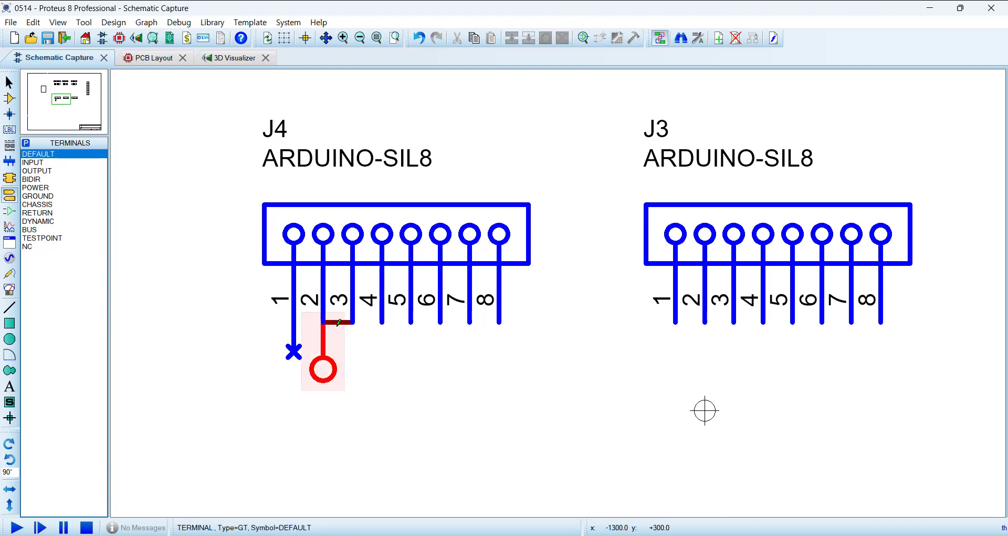
pyautogui.rightClick(339, 321)
pyautogui.rightClick(339, 321)
pyautogui.press('Escape')
pyautogui.click(352, 371)
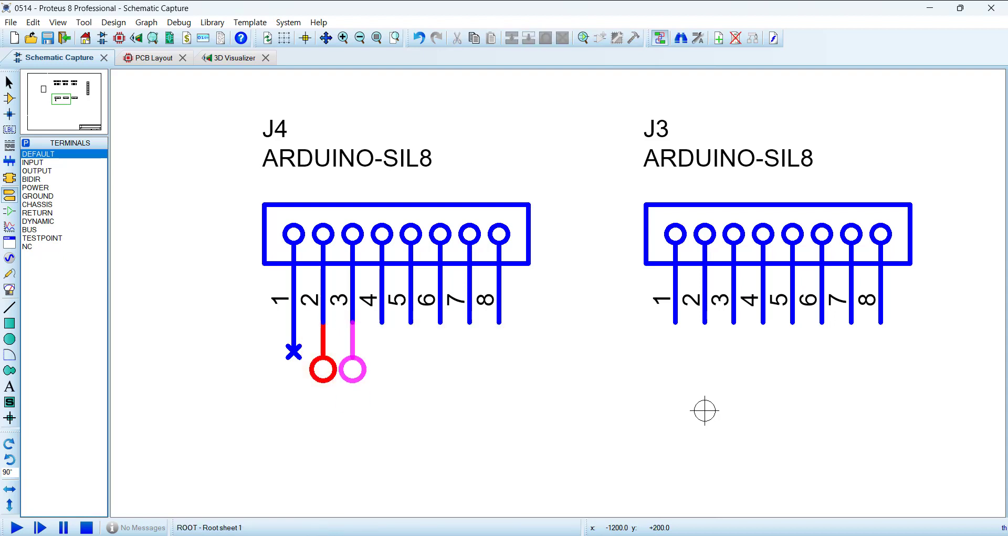
pyautogui.click(382, 371)
pyautogui.click(411, 371)
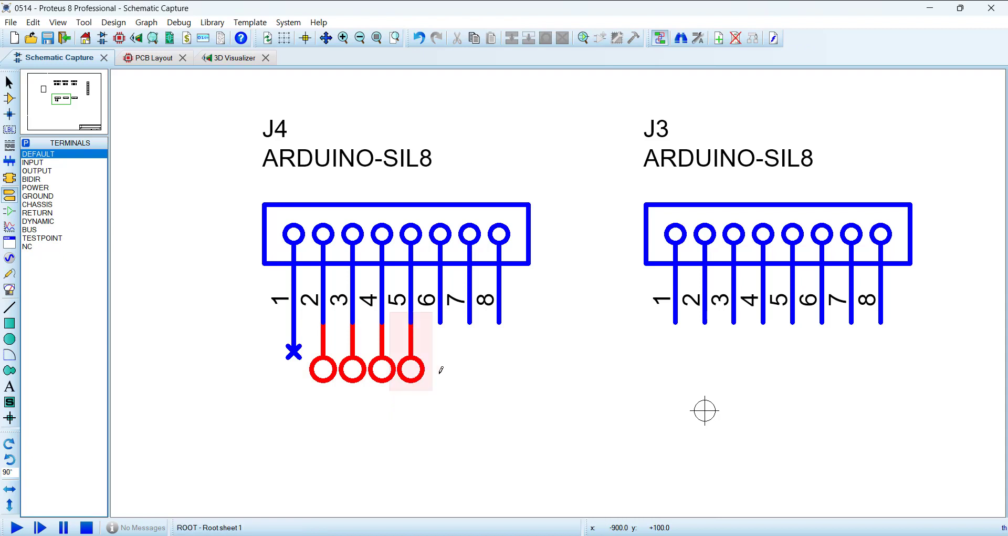
pyautogui.click(440, 371)
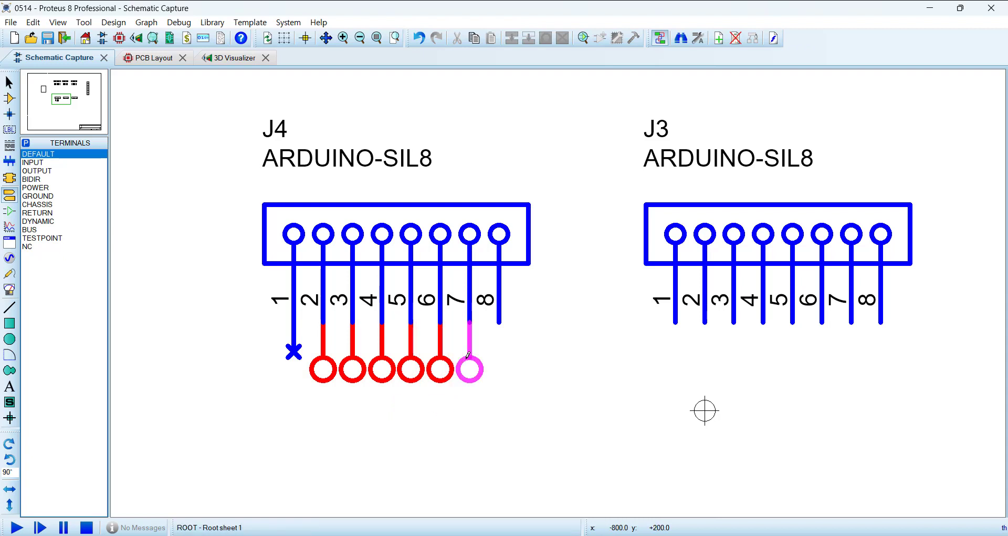
pyautogui.click(470, 358)
pyautogui.click(500, 357)
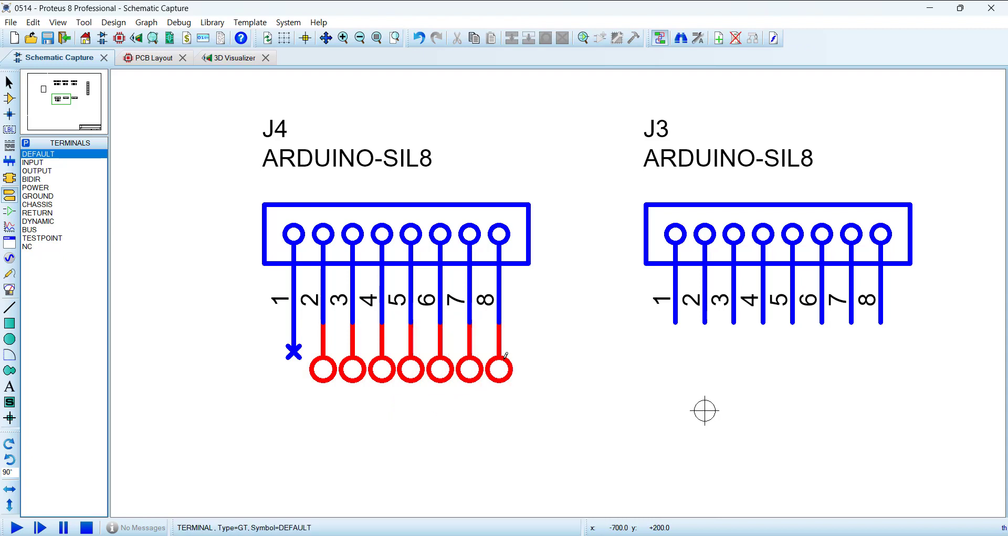
# Step: Label the terminals on J4 pins 2 and 3 as IOREF and RESET, following the Mega's POWER header
pyautogui.scroll(-4, 310, 368)
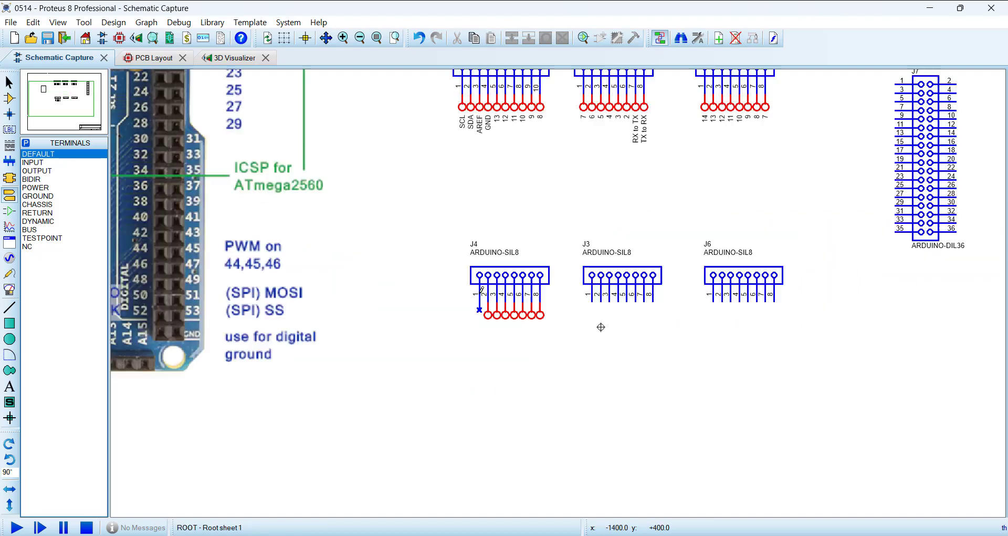
pyautogui.scroll(4, 367, 294)
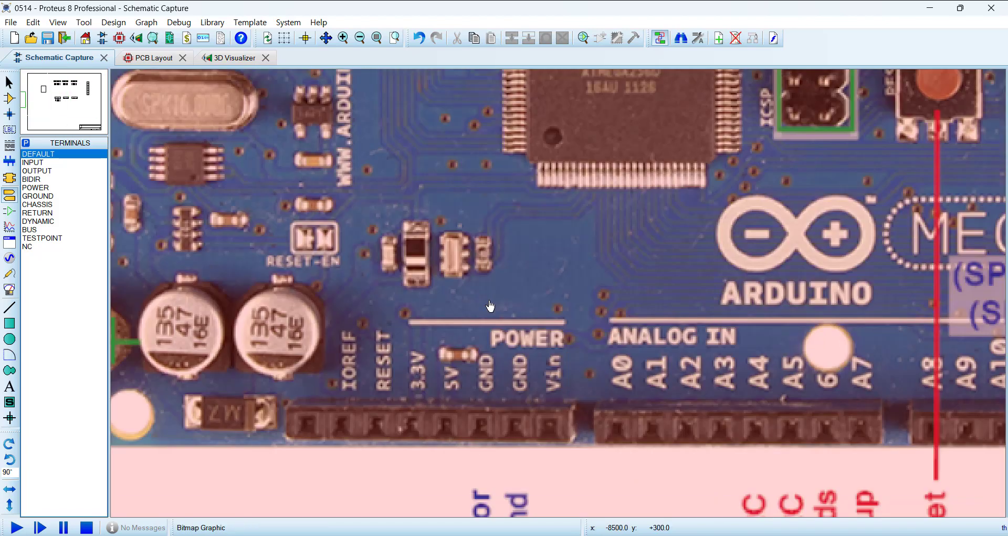
pyautogui.scroll(-4, 490, 306)
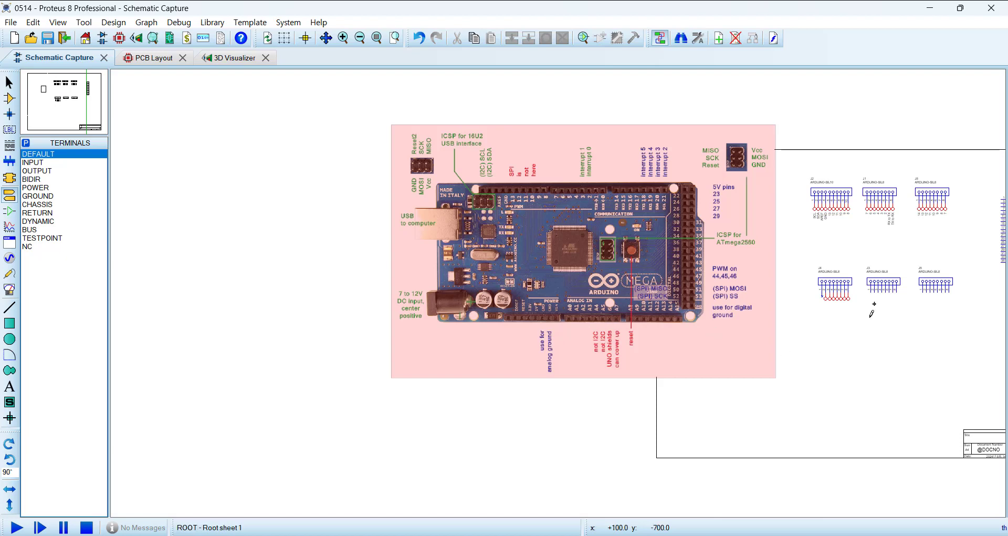
pyautogui.scroll(4, 872, 315)
pyautogui.doubleClick(430, 232)
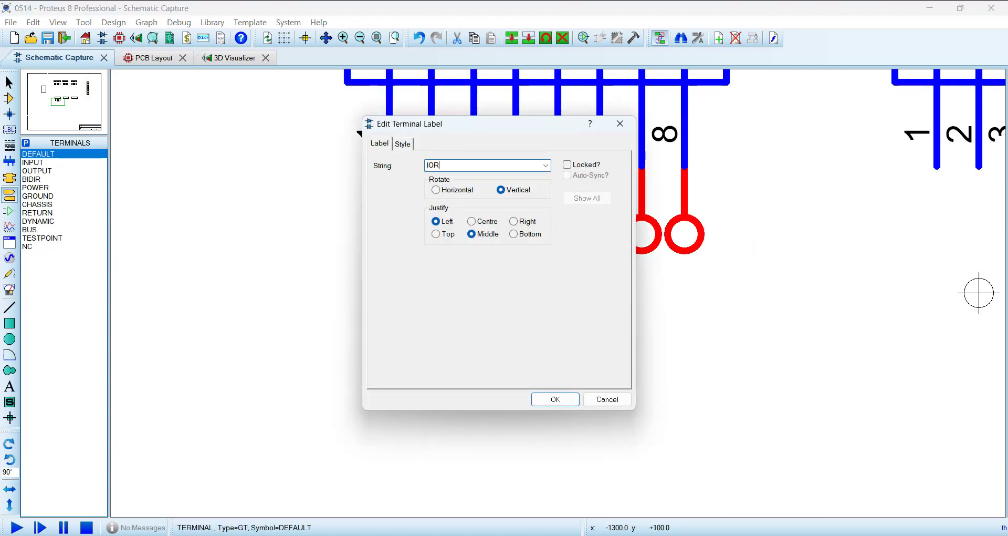
pyautogui.click(564, 400)
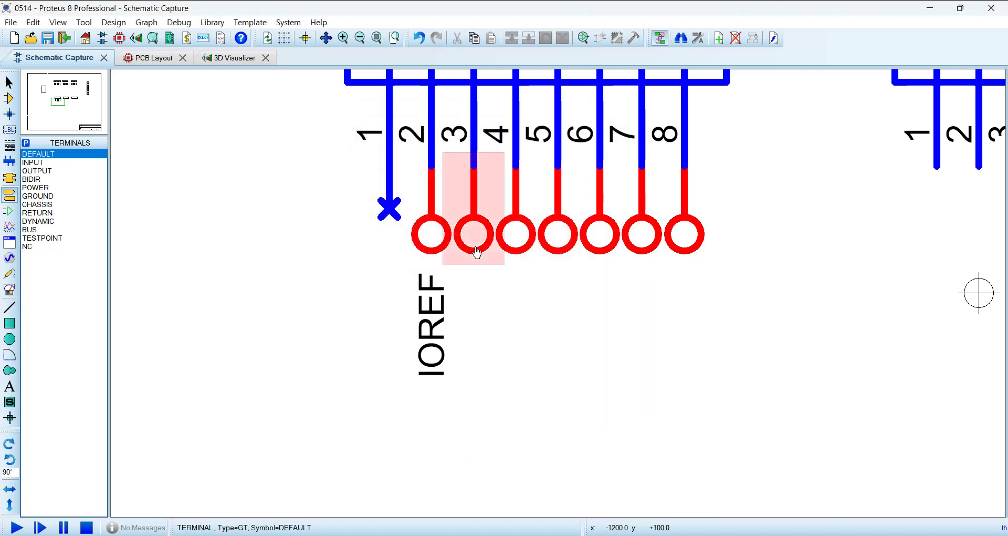
pyautogui.doubleClick(477, 251)
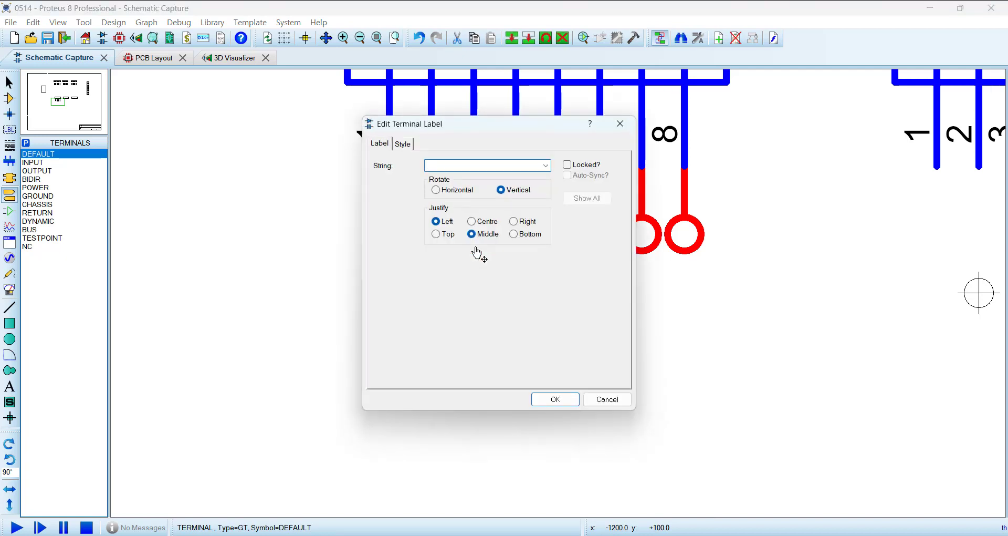
pyautogui.write('RESET')
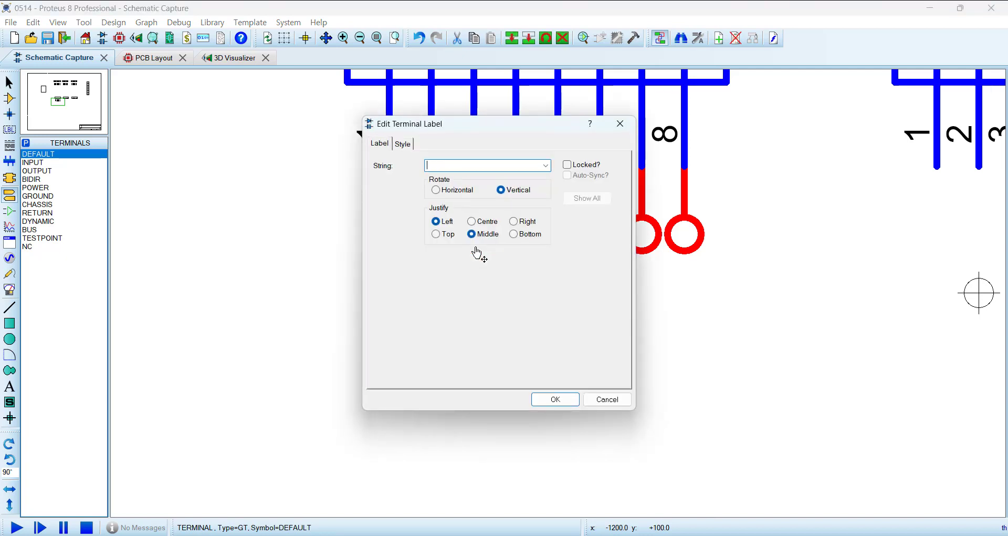
pyautogui.click(549, 399)
# Step: Move the Mega pinout image a short distance left, farther from J4 and the D1 Mini
pyautogui.scroll(-5, 558, 390)
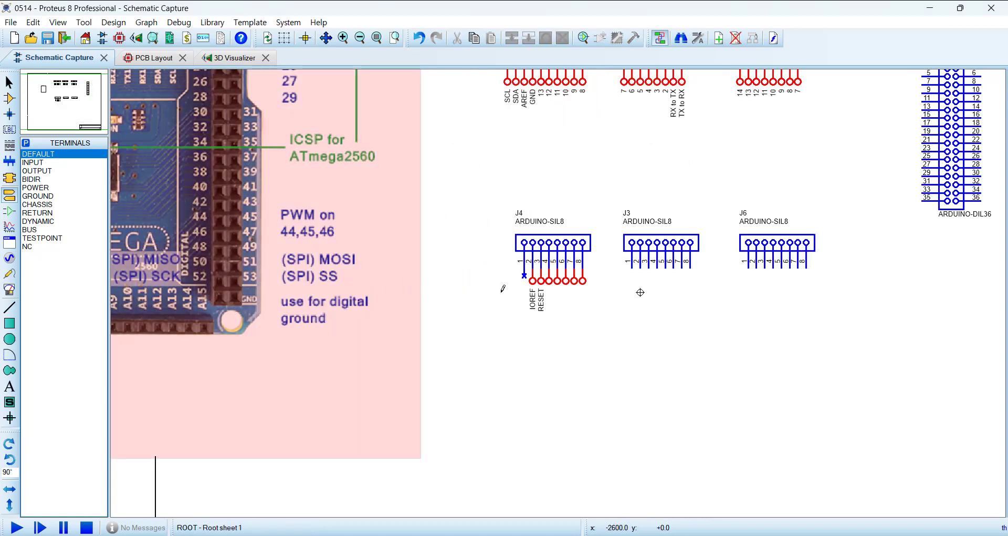
pyautogui.moveTo(381, 265); pyautogui.dragTo(317, 260)
pyautogui.click(309, 261)
pyautogui.click(514, 356)
# Step: Label the terminals on J4 pins 4 and 5 as 3.3V and 5V
pyautogui.scroll(4, 604, 288)
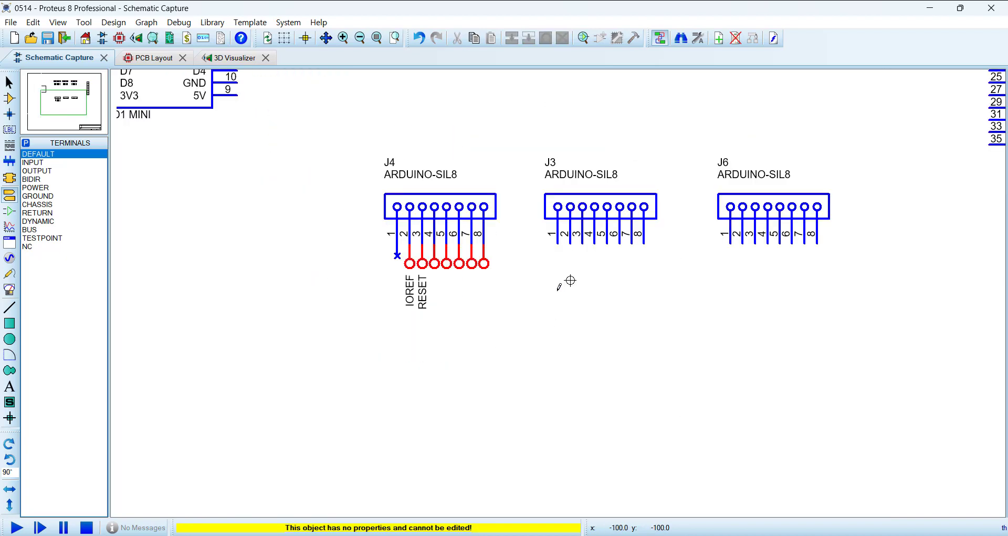
pyautogui.doubleClick(476, 293)
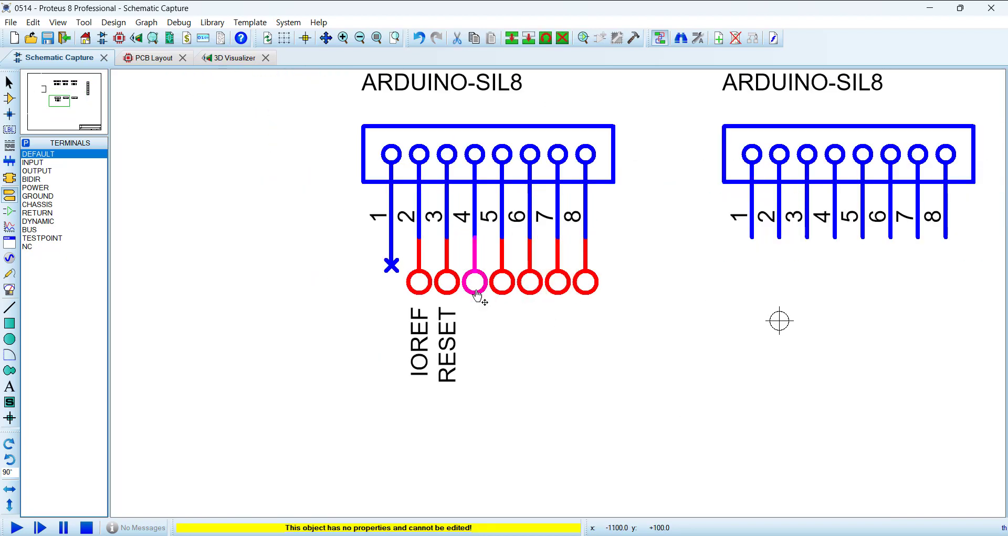
pyautogui.moveTo(533, 128); pyautogui.dragTo(736, 162)
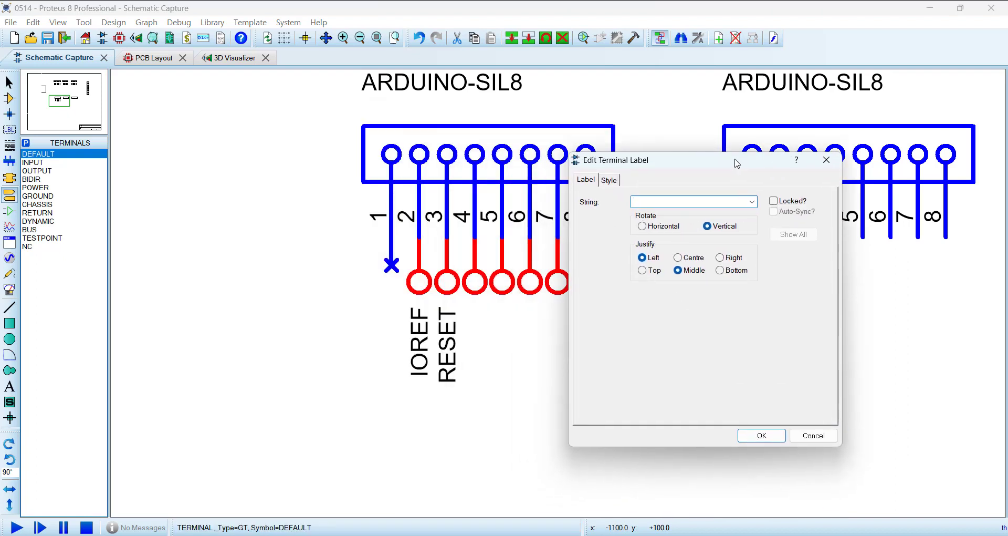
pyautogui.write('3.3V')
pyautogui.click(762, 433)
pyautogui.click(651, 412)
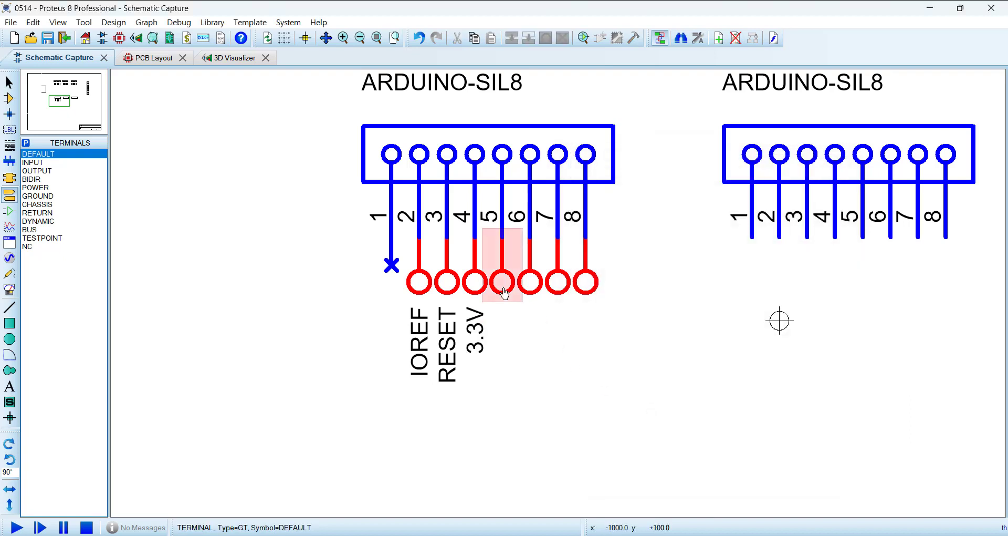
pyautogui.doubleClick(504, 289)
pyautogui.write('5V')
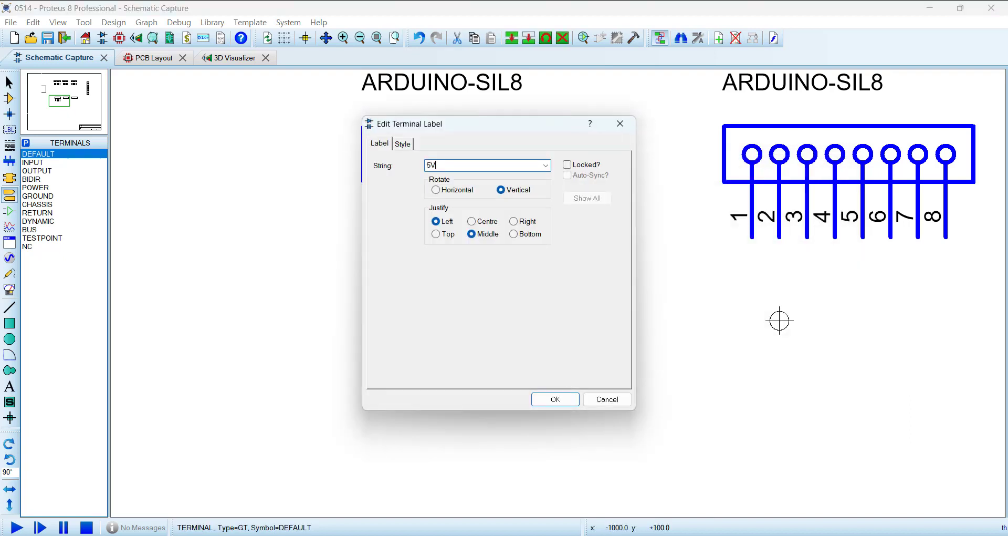
pyautogui.click(554, 400)
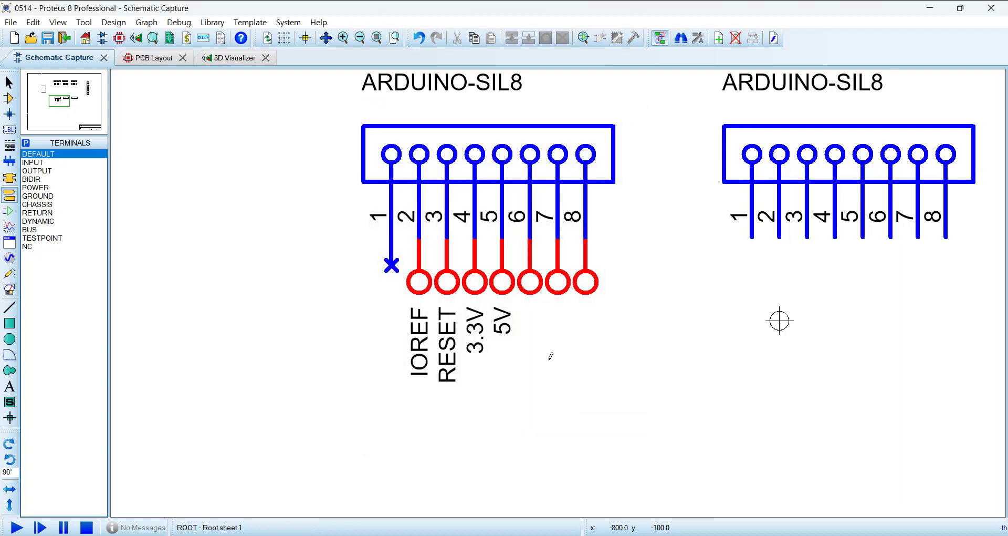
# Step: Label the terminals on J4 pins 6 and 7 as GND and the one on pin 8 as VIN
pyautogui.doubleClick(537, 292)
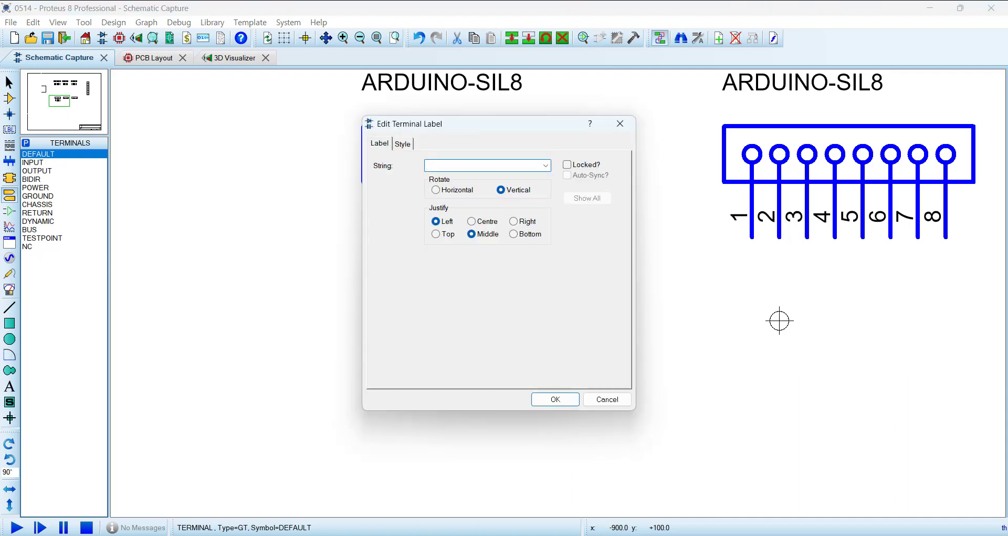
pyautogui.write('GND')
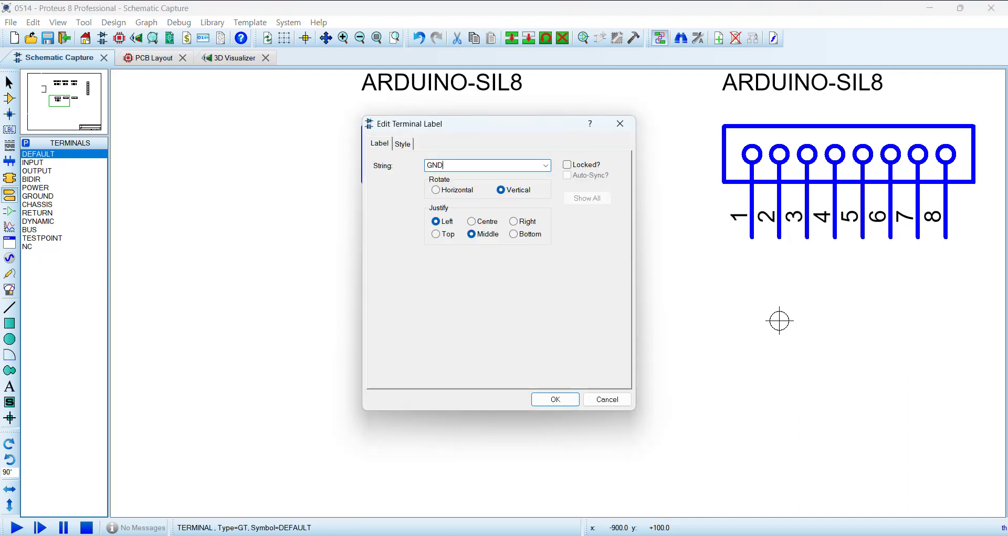
pyautogui.click(569, 400)
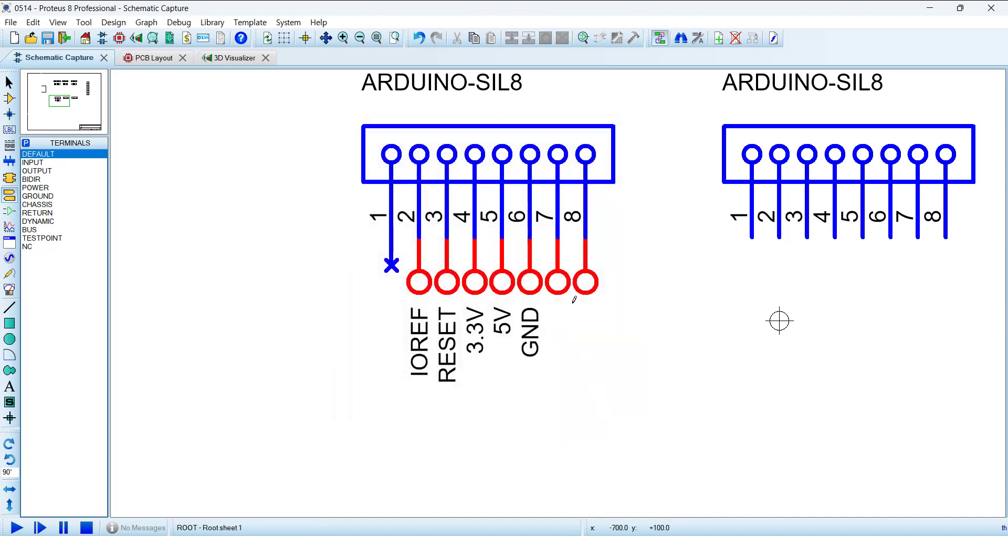
pyautogui.doubleClick(563, 292)
pyautogui.write('GND')
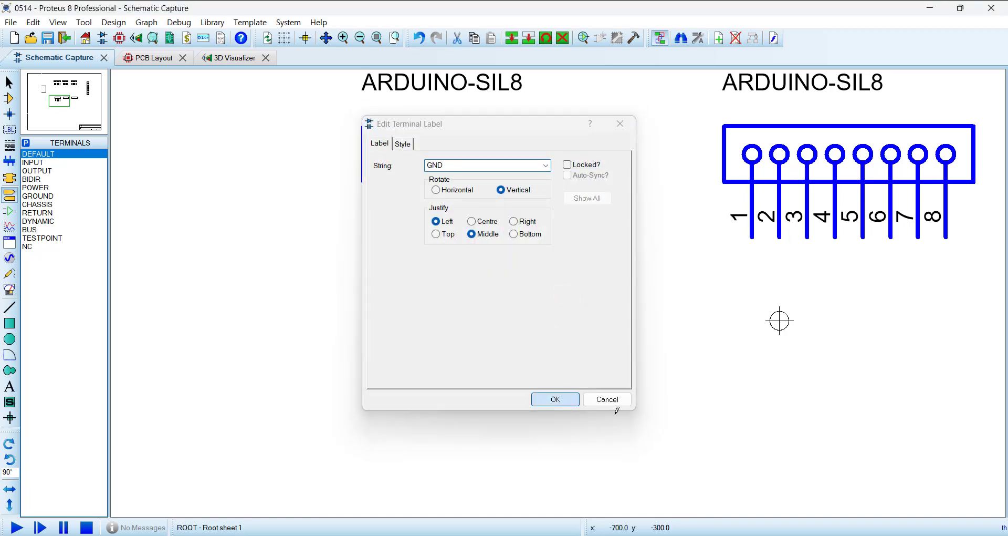
pyautogui.click(556, 400)
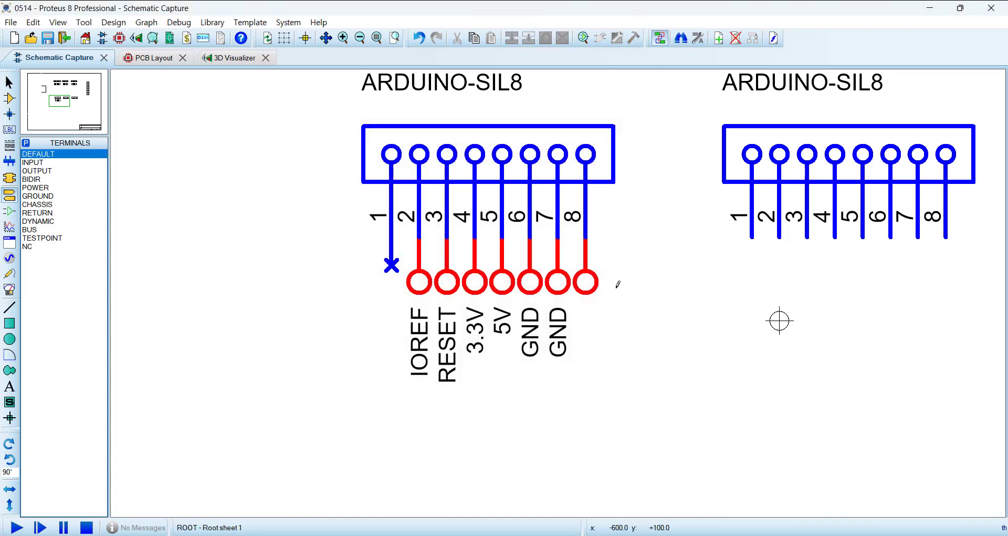
pyautogui.doubleClick(592, 293)
pyautogui.write('V')
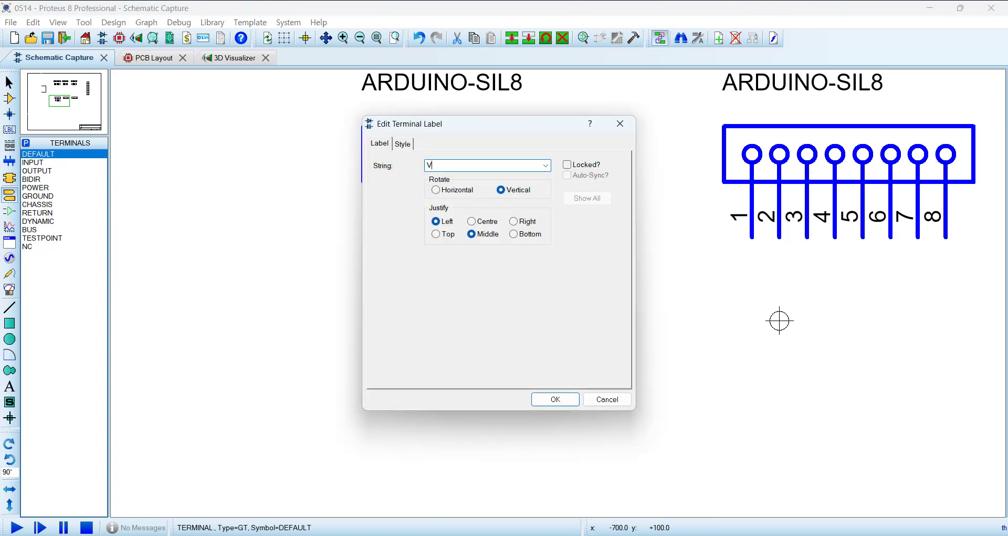
pyautogui.click(555, 399)
# Step: Attach default terminals rotated 90° to pins 1 through 8 of J3, the Mega's first ANALOG IN header
pyautogui.scroll(-6, 584, 427)
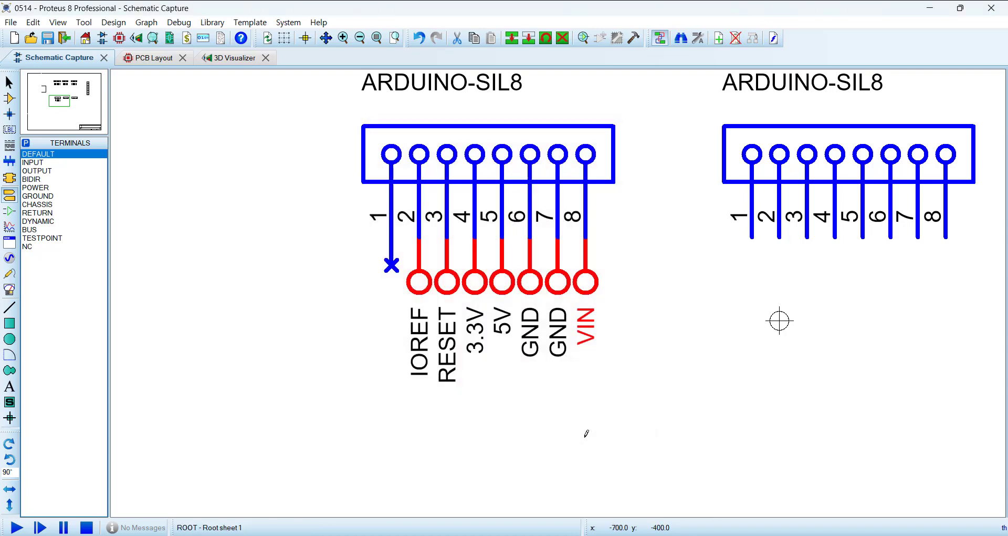
pyautogui.scroll(5, 601, 298)
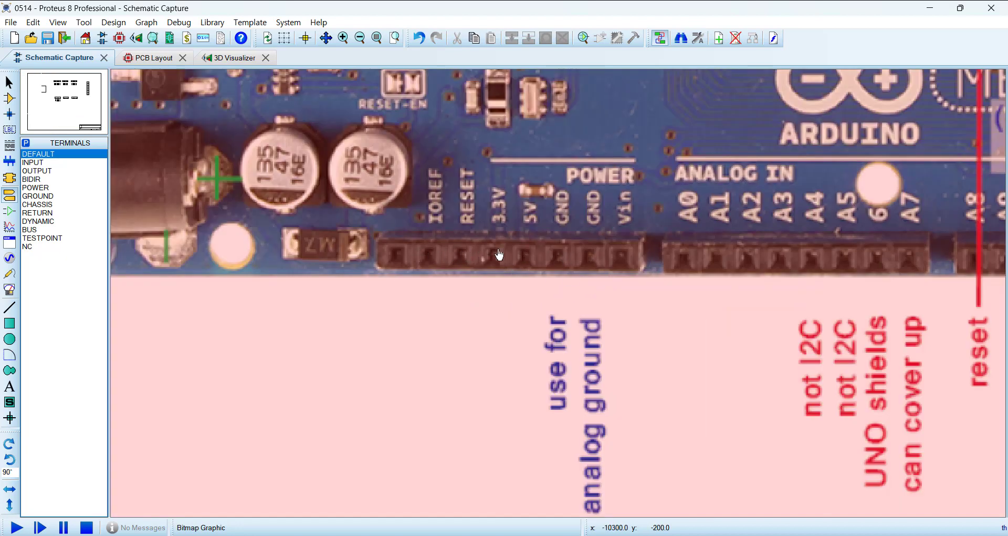
pyautogui.scroll(-1, 665, 259)
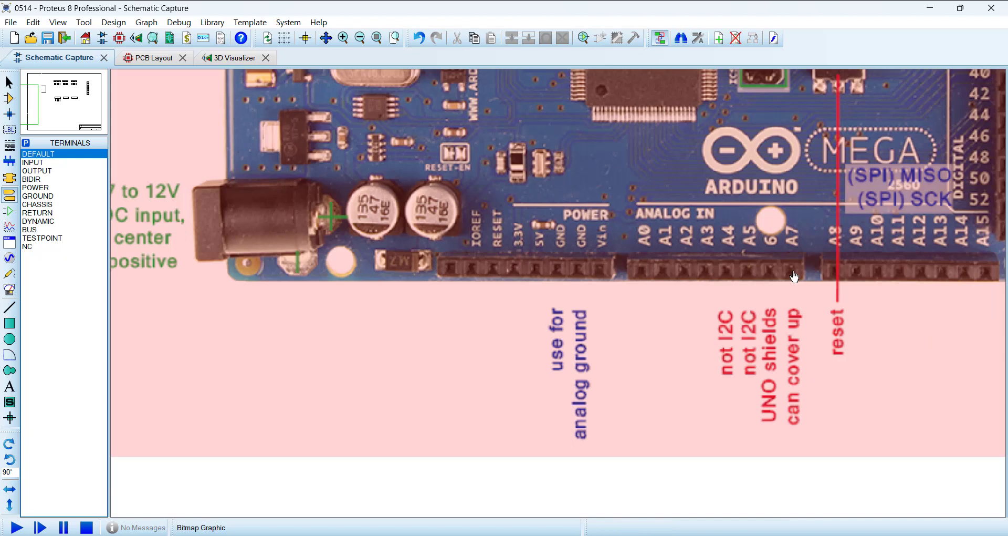
pyautogui.scroll(-6, 580, 277)
pyautogui.scroll(5, 557, 284)
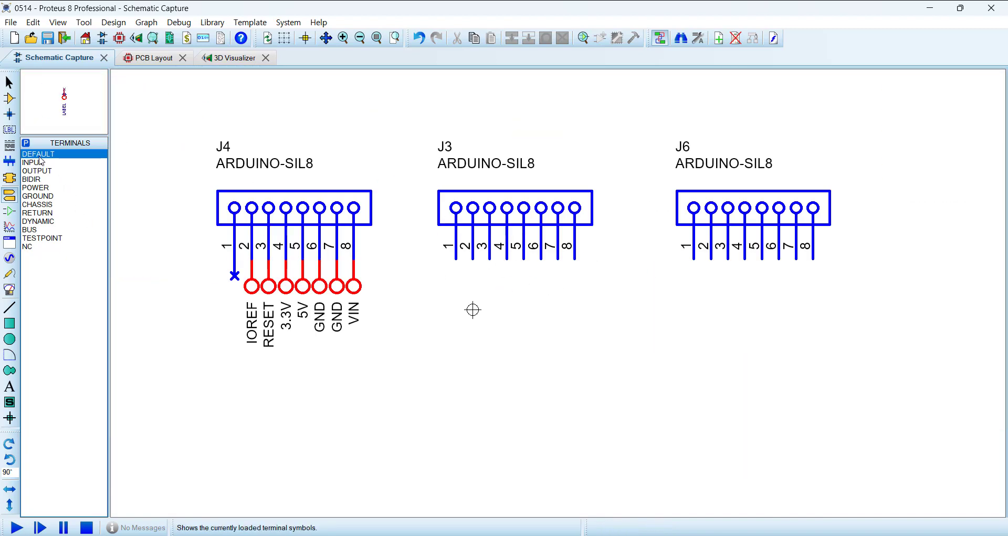
pyautogui.click(456, 286)
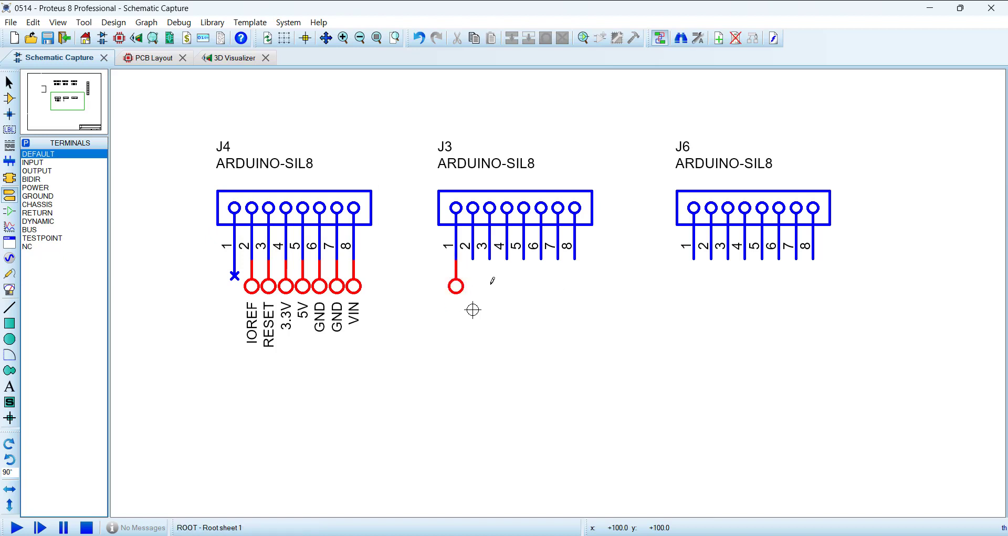
pyautogui.click(473, 286)
pyautogui.click(490, 286)
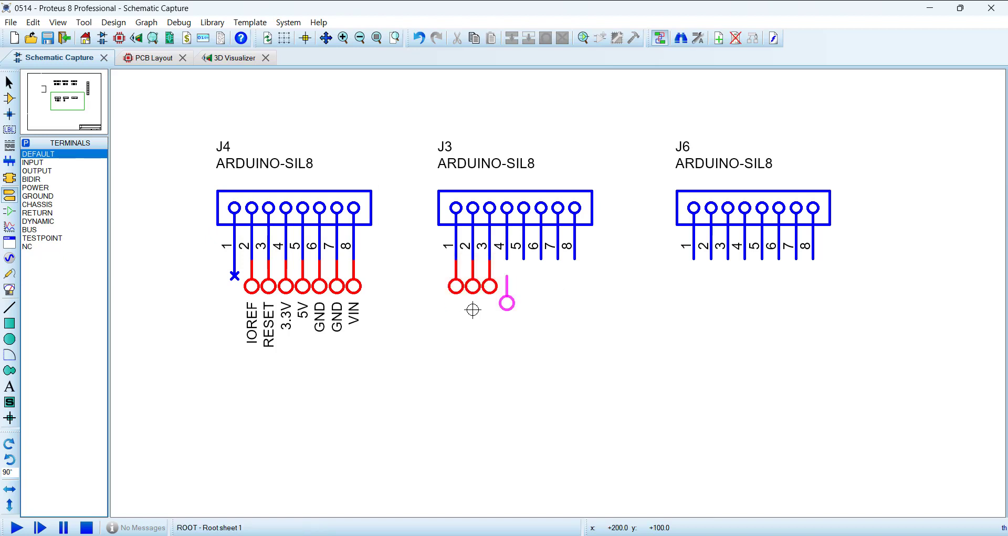
pyautogui.click(507, 286)
pyautogui.click(524, 286)
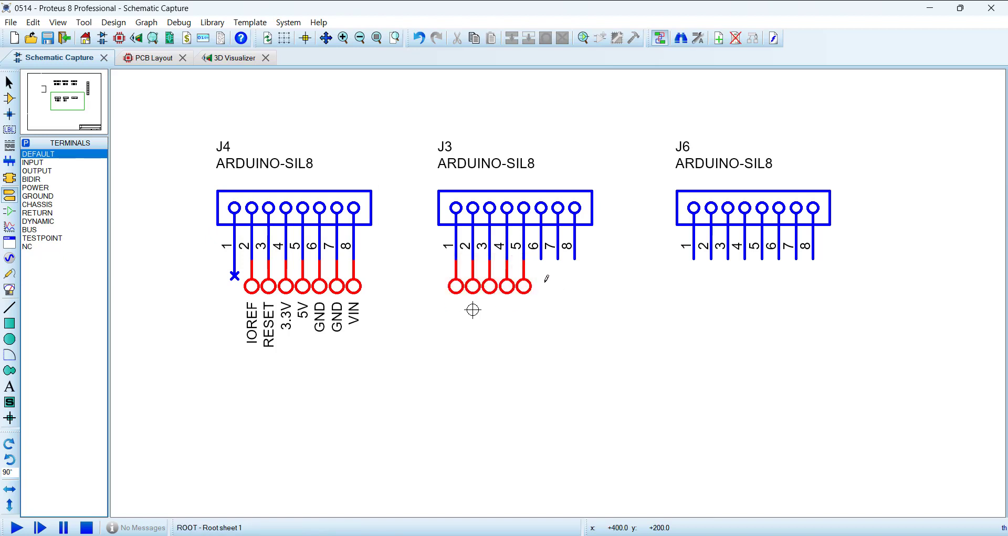
pyautogui.click(541, 286)
pyautogui.click(561, 281)
pyautogui.click(575, 281)
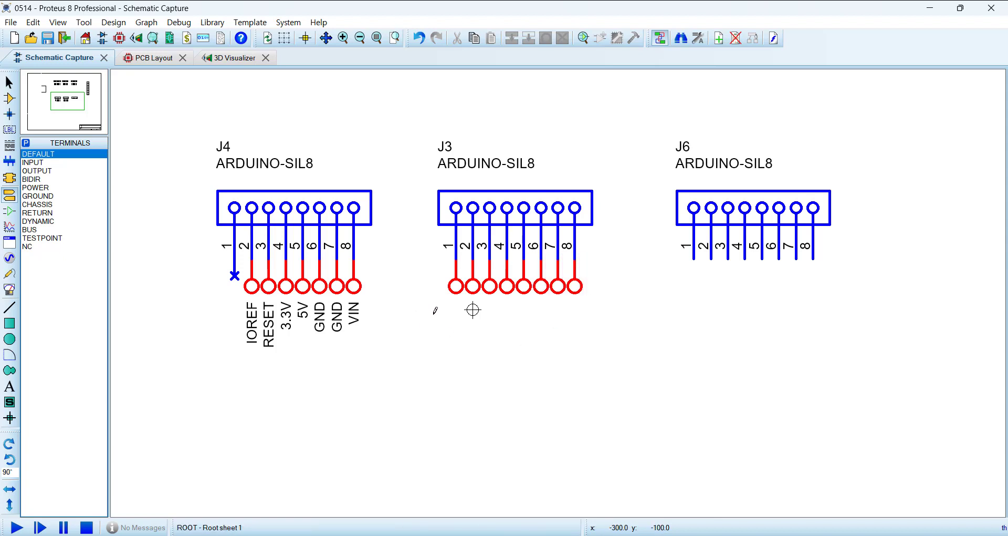
# Step: Label all eight J3 terminals A0 through A7 with the Property Assignment Tool, using the string NET=A# and count 0
pyautogui.moveTo(405, 242); pyautogui.dragTo(623, 330)
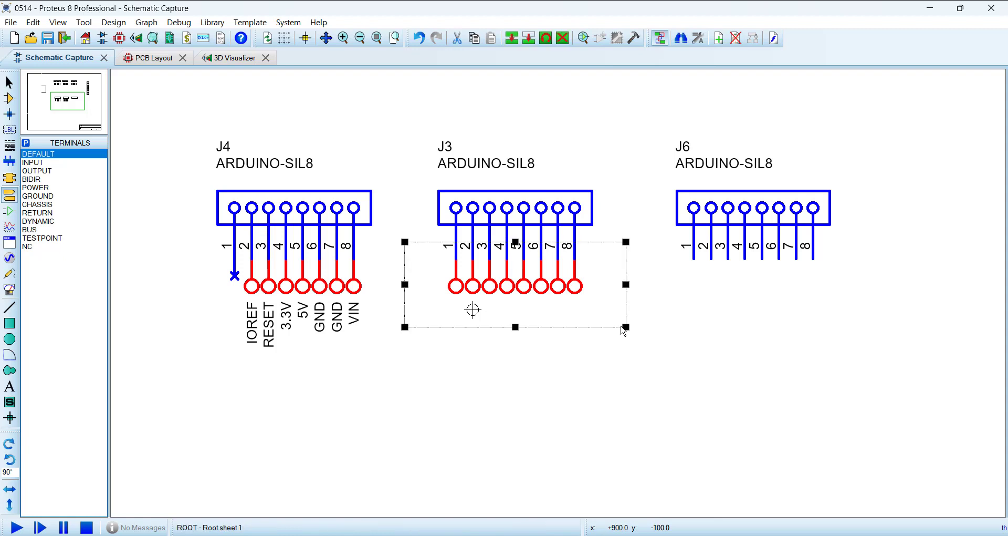
pyautogui.press('a')
pyautogui.click(406, 185)
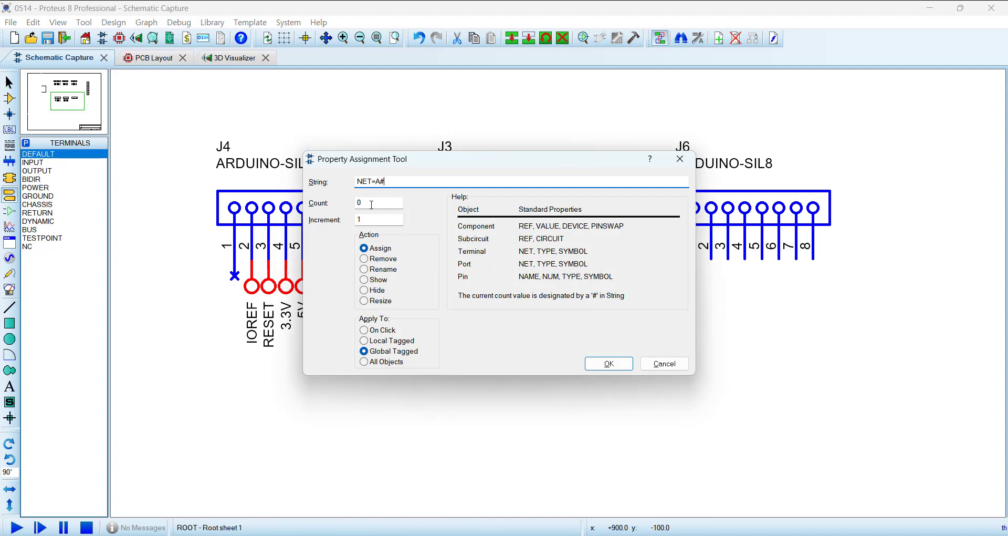
pyautogui.click(609, 365)
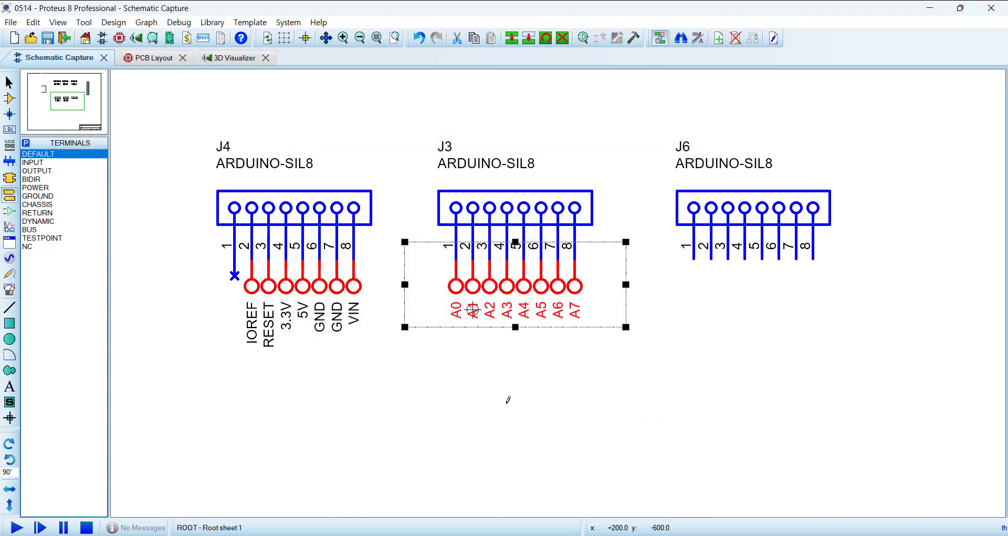
pyautogui.click(520, 398)
# Step: Attach default terminals rotated 90° to pins 1 through 8 of J6, the Mega's second analog header
pyautogui.scroll(-5, 577, 315)
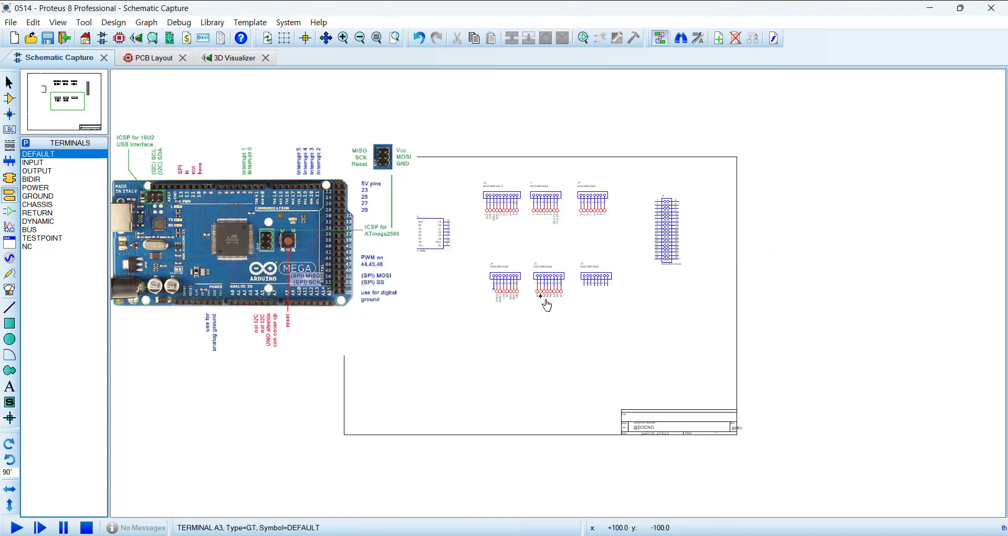
pyautogui.scroll(6, 326, 320)
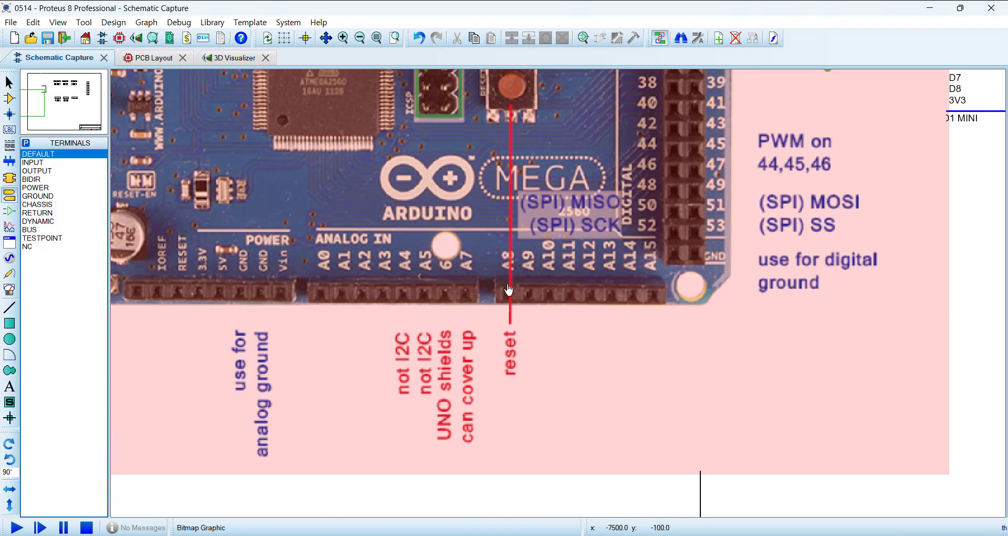
pyautogui.scroll(-4, 611, 288)
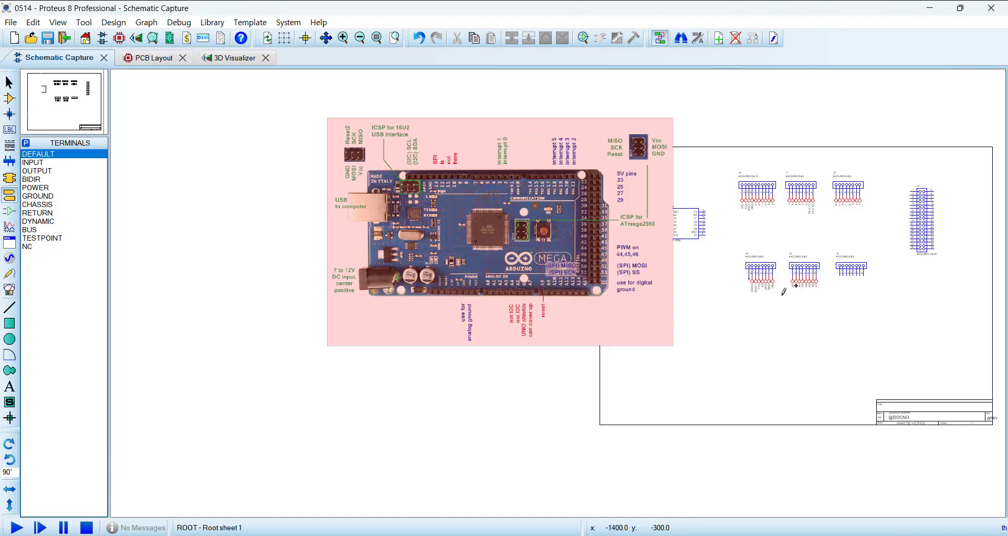
pyautogui.scroll(3, 840, 284)
pyautogui.scroll(2, 566, 293)
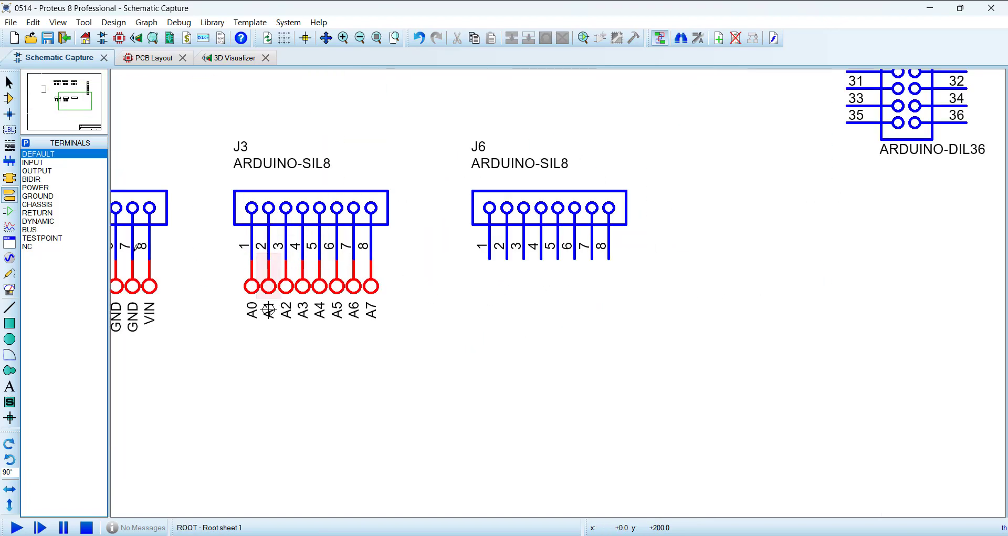
pyautogui.click(40, 155)
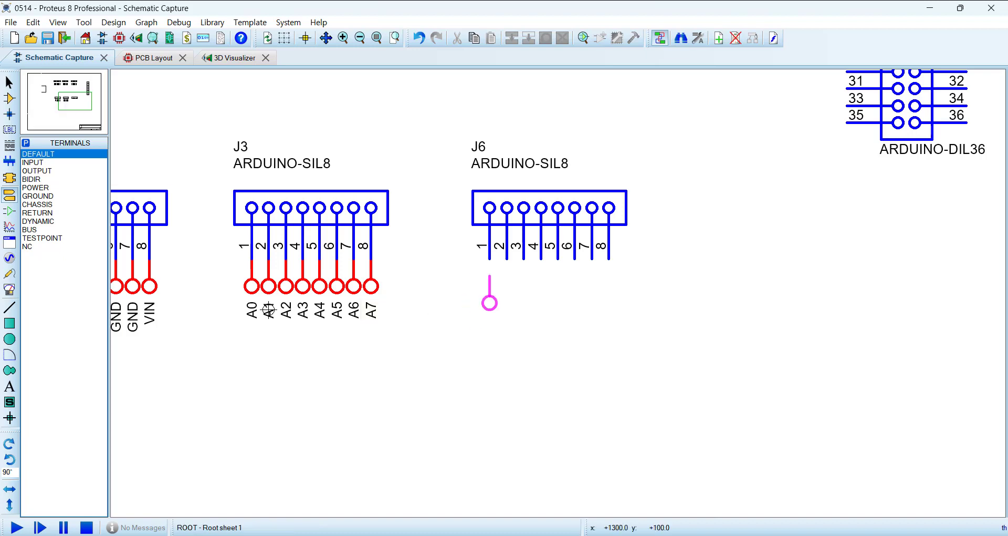
pyautogui.click(490, 263)
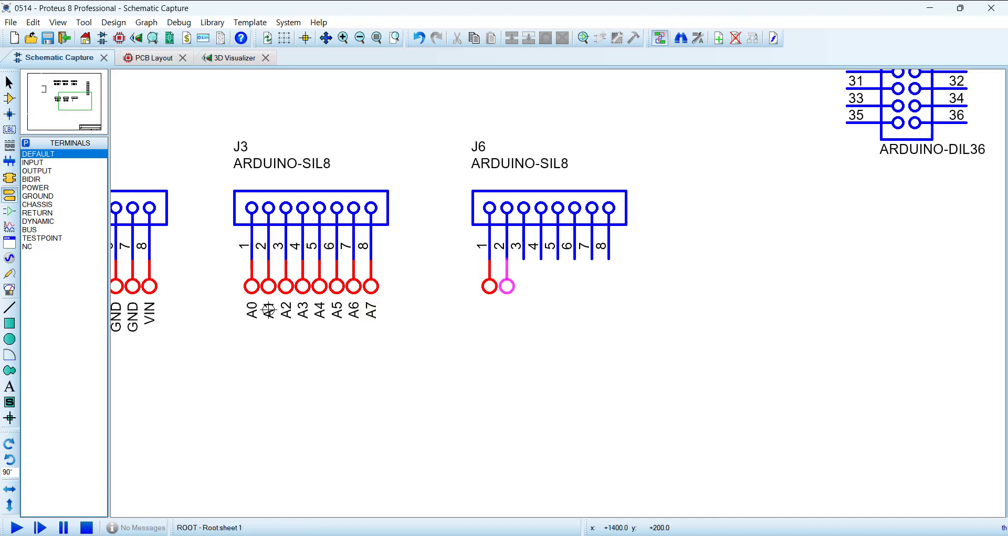
pyautogui.click(507, 263)
pyautogui.click(523, 262)
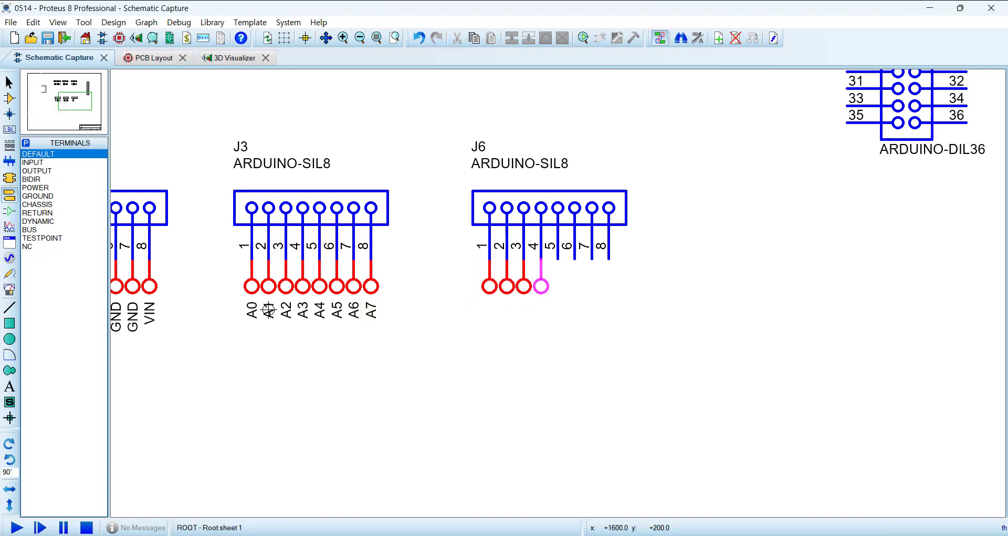
pyautogui.click(541, 262)
pyautogui.click(557, 286)
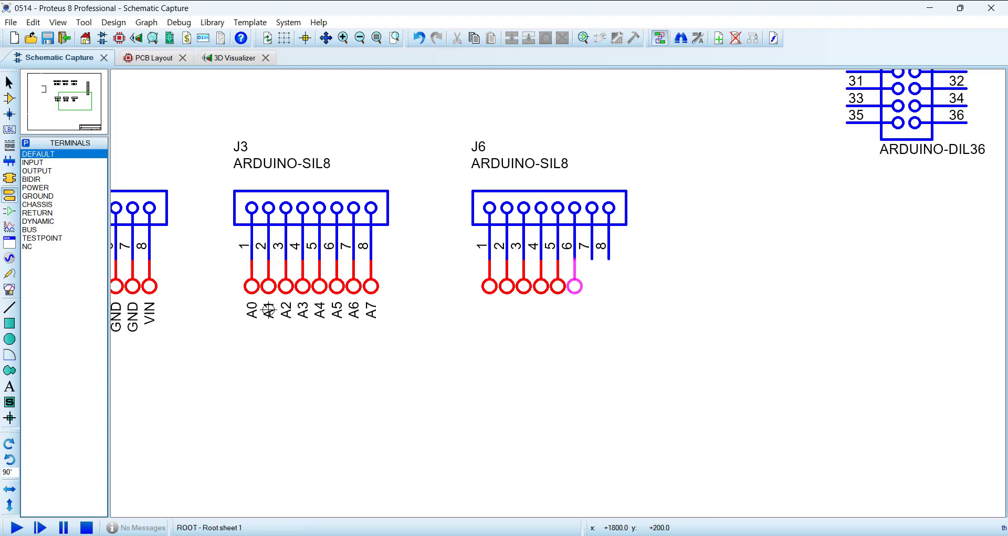
pyautogui.click(575, 286)
pyautogui.click(592, 287)
pyautogui.click(609, 286)
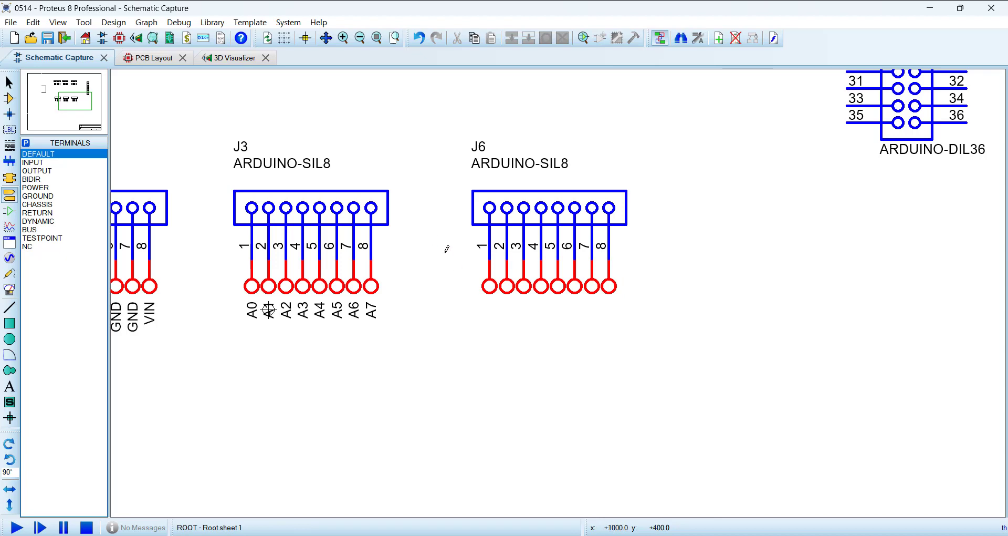
# Step: Label all eight J6 terminals A8 through A15 with the Property Assignment Tool, using the string NET=A# and count 8
pyautogui.moveTo(440, 243); pyautogui.dragTo(696, 347)
pyautogui.press('a')
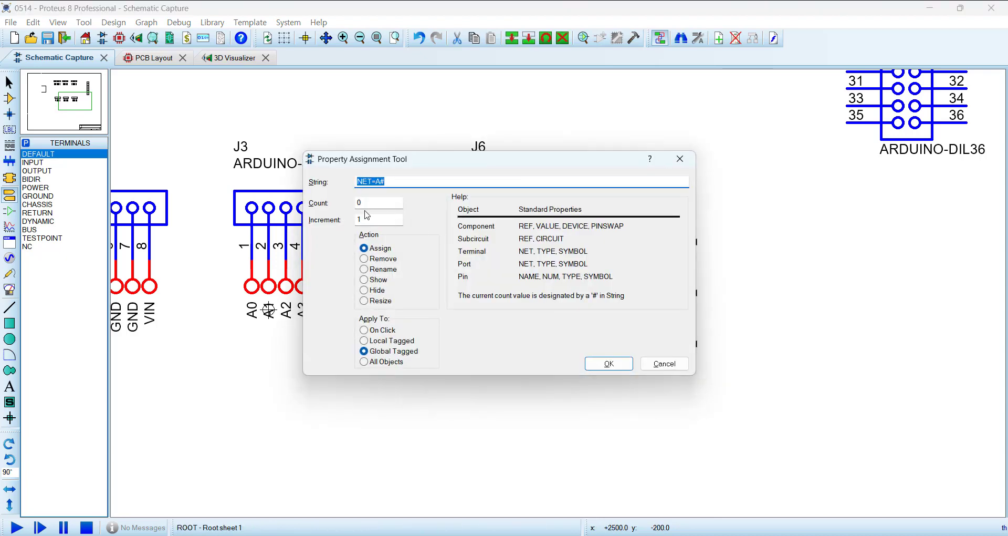
pyautogui.press('Tab')
pyautogui.moveTo(477, 159); pyautogui.dragTo(524, 350)
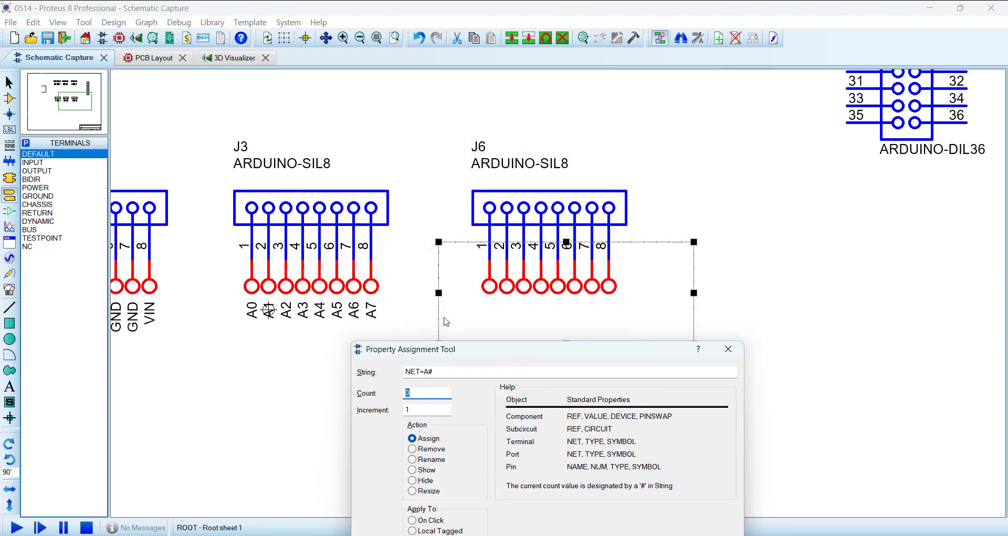
pyautogui.write('8')
pyautogui.moveTo(518, 353); pyautogui.dragTo(512, 173)
pyautogui.click(651, 378)
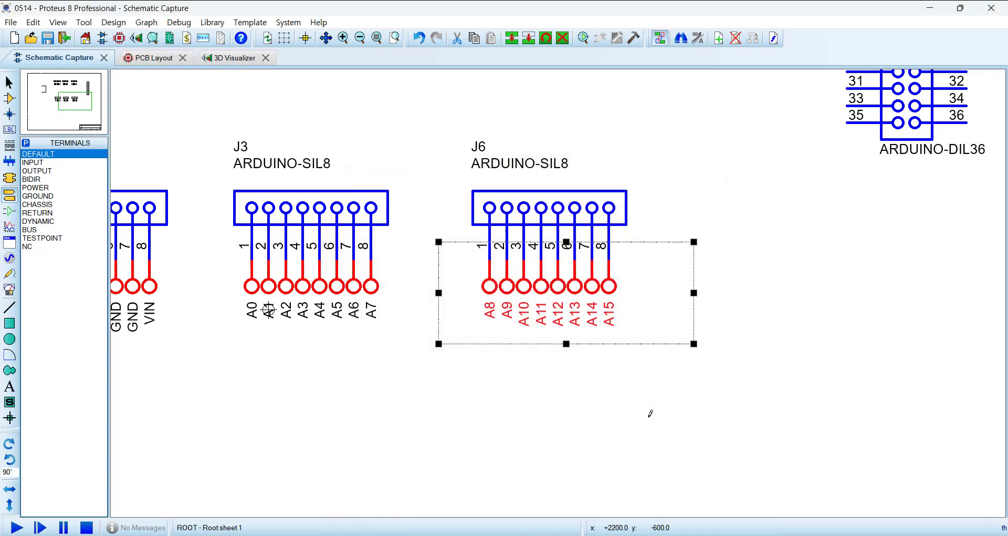
# Step: Examine the double-row DIGITAL header in the Mega pinout image, including its pin numbering and the 5V and GND ends
pyautogui.scroll(-4, 563, 299)
pyautogui.scroll(3, 265, 306)
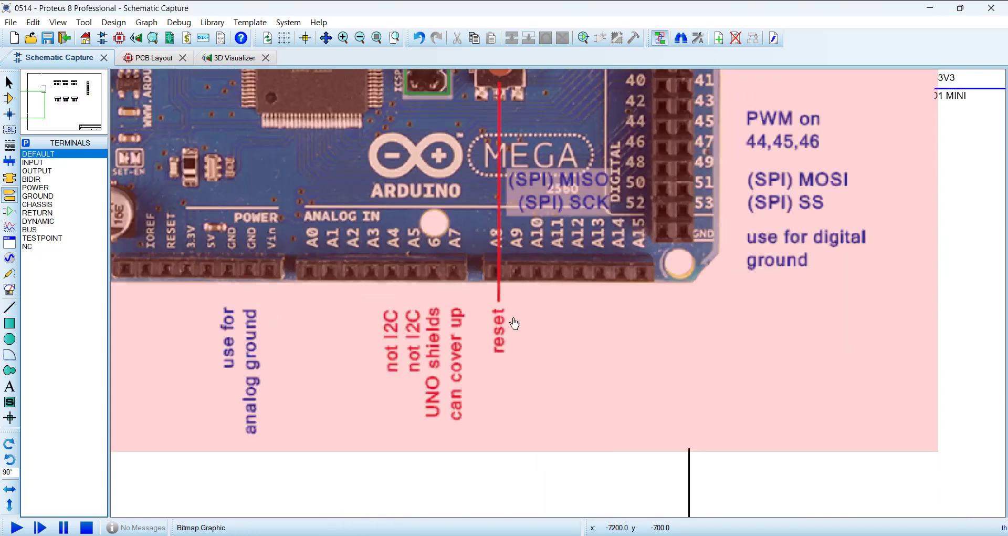
pyautogui.scroll(-3, 645, 271)
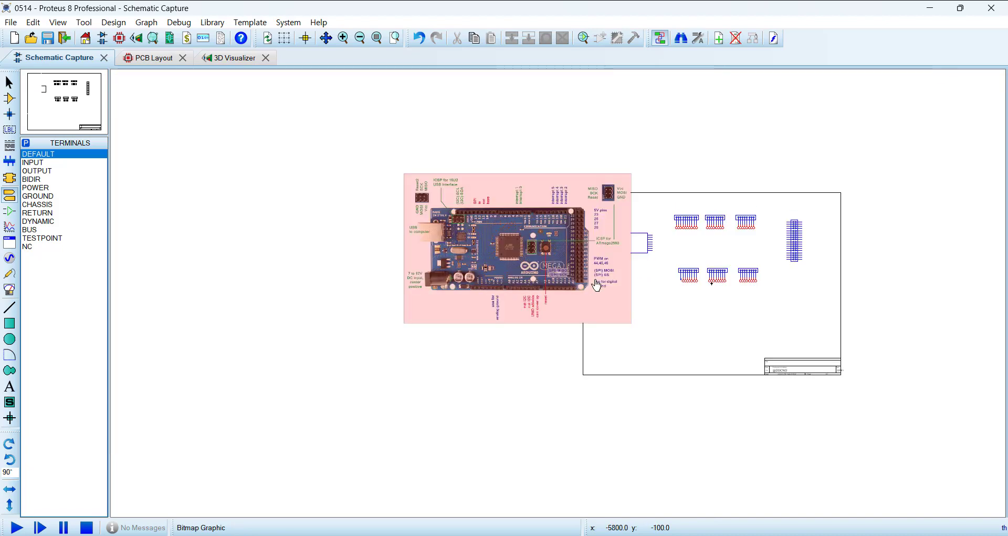
pyautogui.scroll(4, 596, 283)
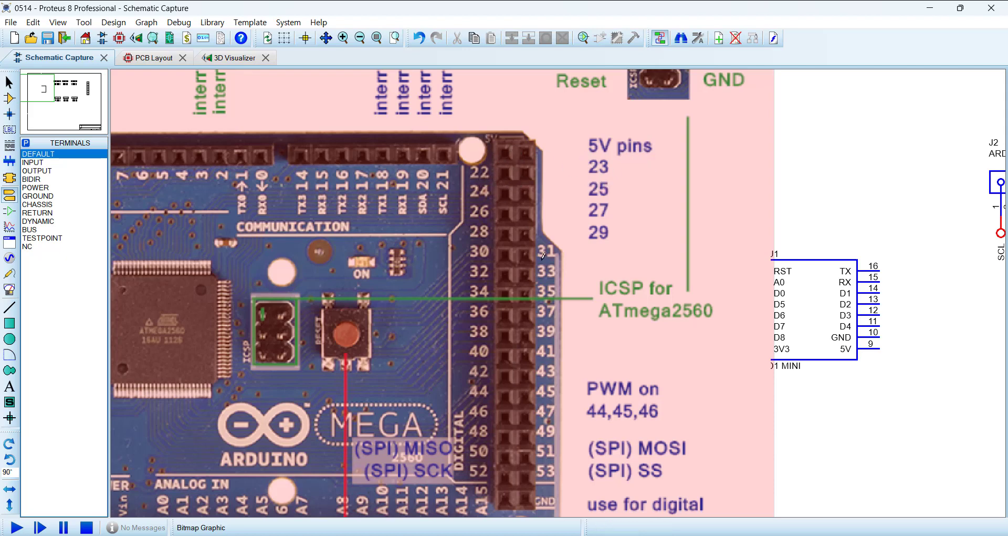
pyautogui.scroll(-5, 695, 296)
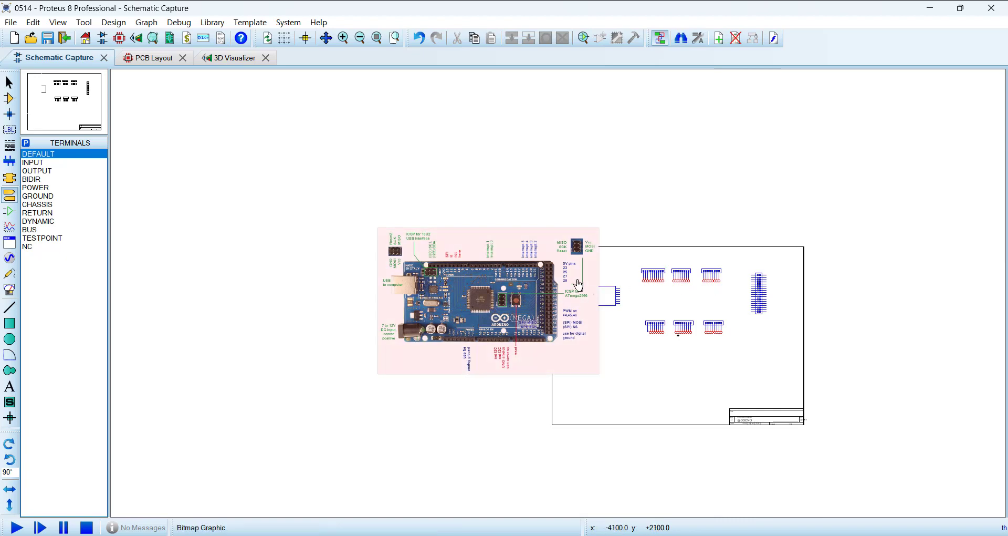
pyautogui.scroll(5, 561, 279)
pyautogui.scroll(2, 561, 280)
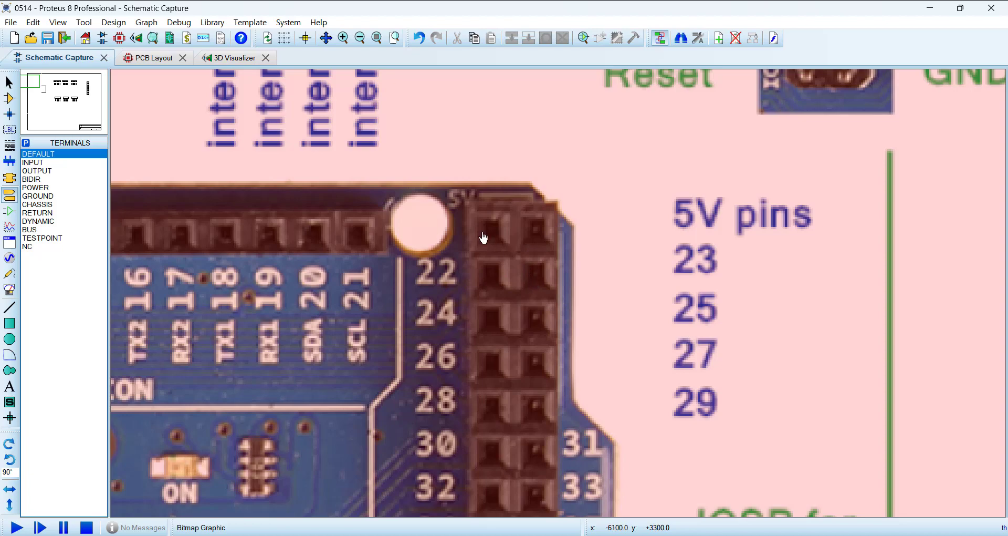
pyautogui.scroll(-6, 545, 270)
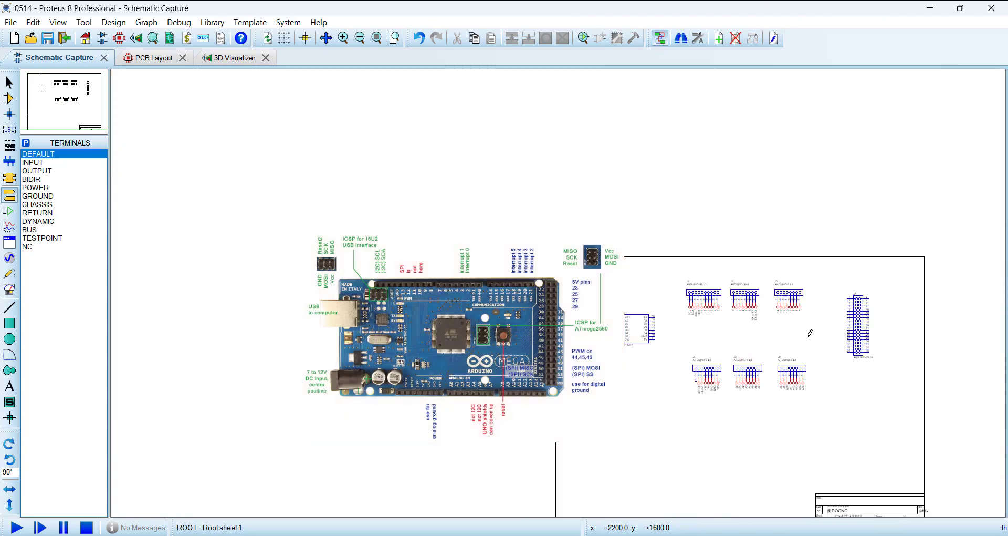
# Step: Attach default terminals at 0° orientation to pins 3 and 5 of the double-row header J7
pyautogui.scroll(1, 810, 333)
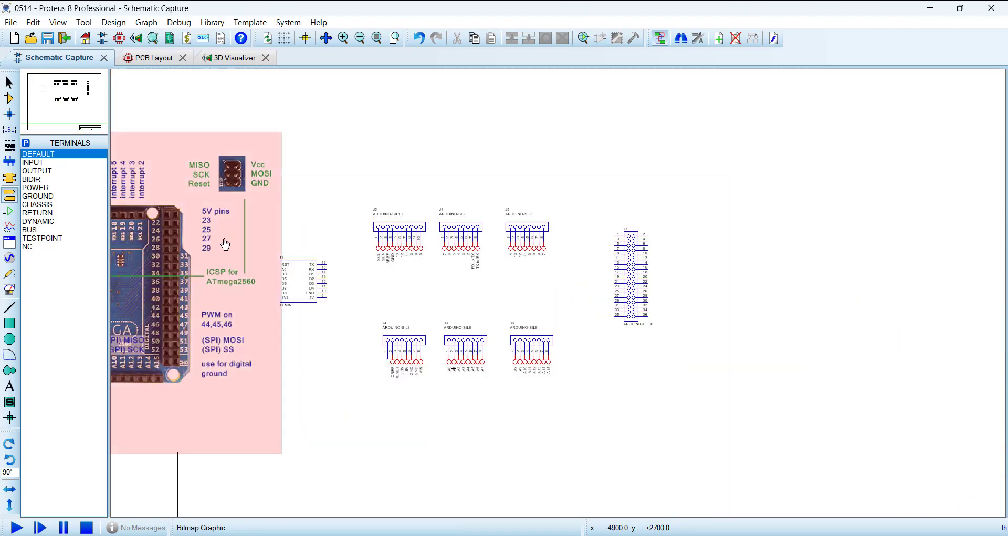
pyautogui.scroll(1, 222, 240)
pyautogui.moveTo(770, 375)
pyautogui.mouseDown()
pyautogui.moveTo(607, 285)
pyautogui.moveTo(619, 311)
pyautogui.moveTo(545, 298)
pyautogui.mouseUp()
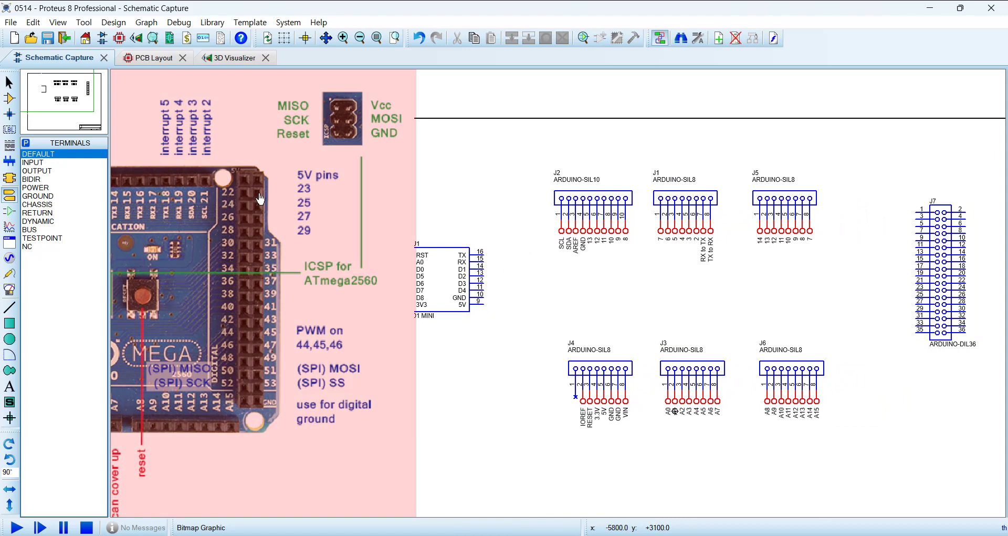
pyautogui.moveTo(830, 304); pyautogui.dragTo(559, 266)
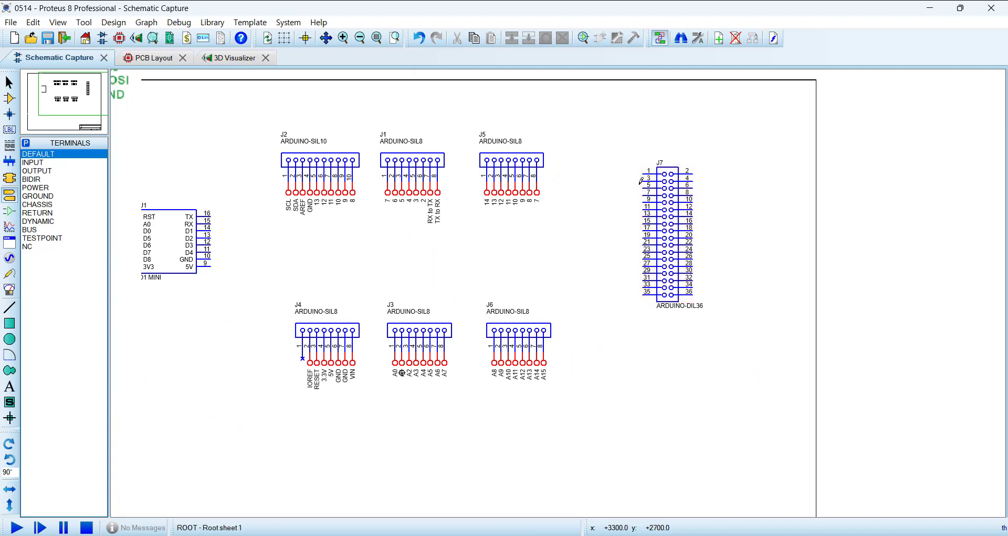
pyautogui.scroll(2, 613, 202)
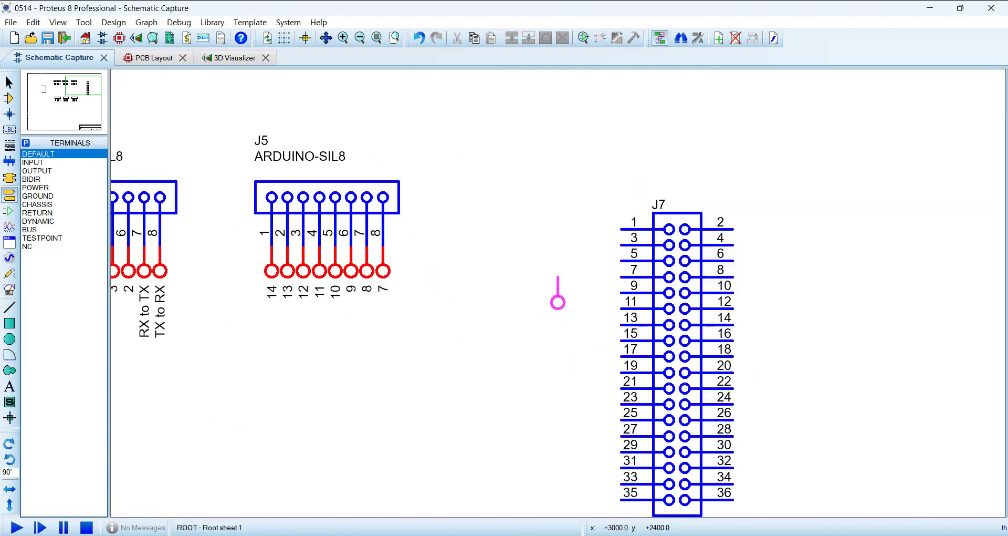
pyautogui.press('KP_Add')
pyautogui.press('KP_Add')
pyautogui.press('KP_Add')
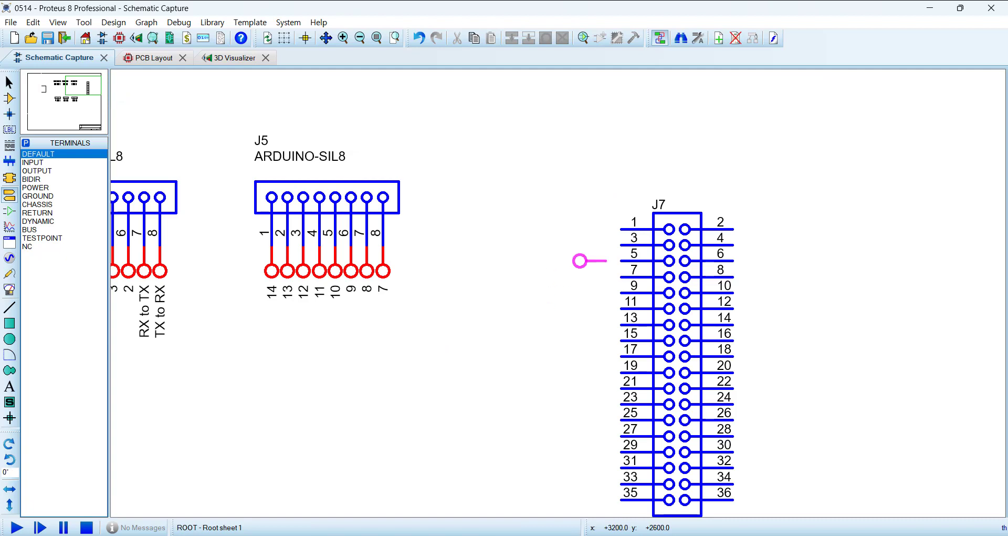
pyautogui.click(601, 244)
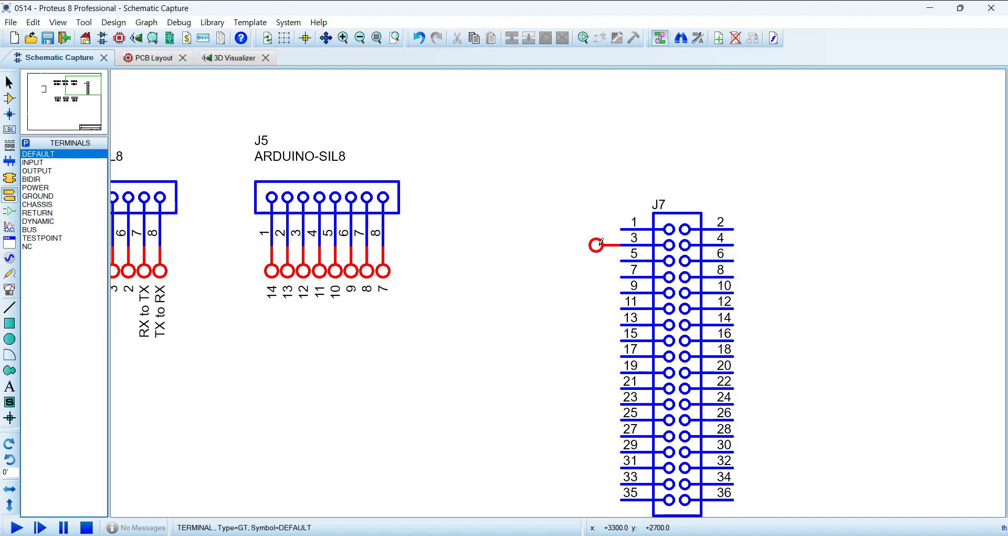
pyautogui.click(602, 260)
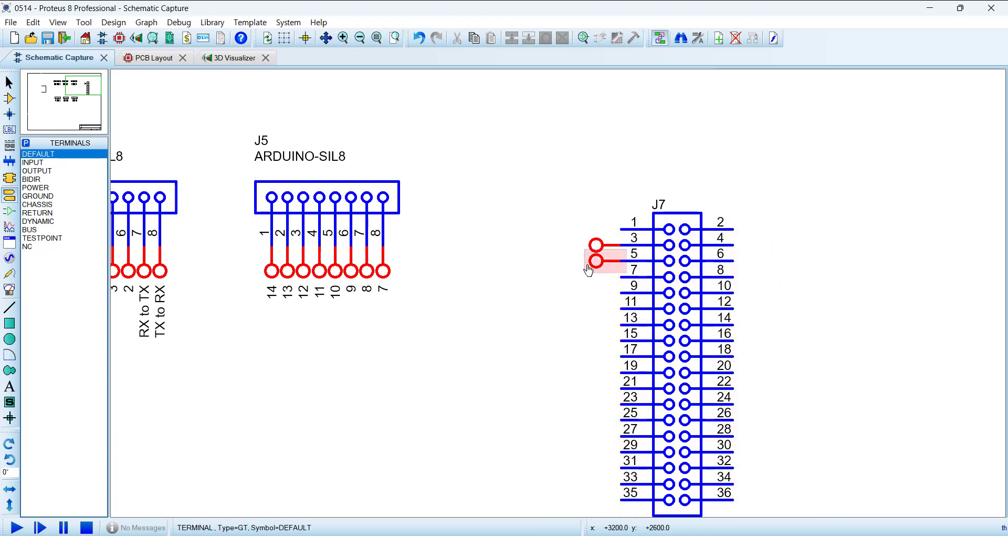
# Step: Delete the terminal on J7 pin 5 and try a default terminal rotated 180° on the even-numbered side
pyautogui.rightClick(602, 271)
pyautogui.click(646, 292)
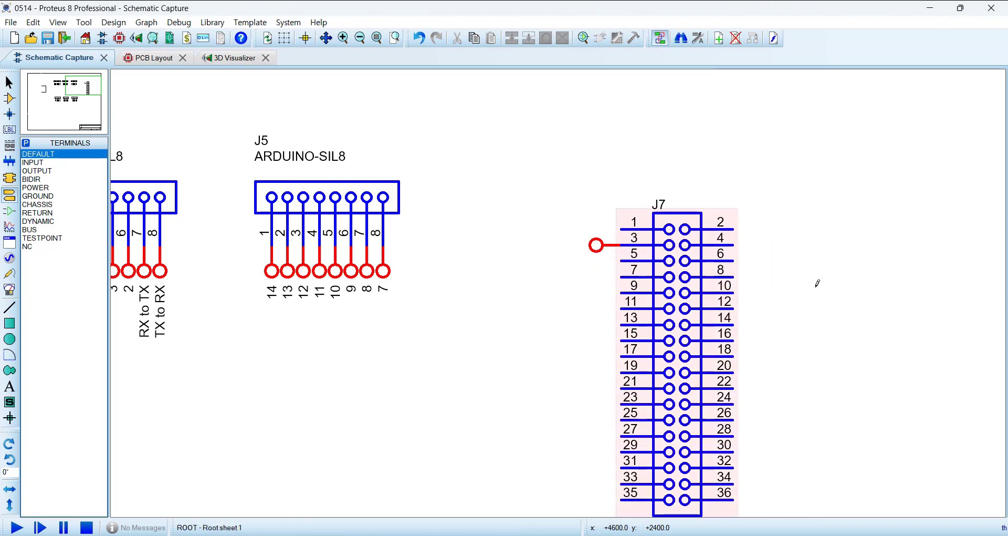
pyautogui.press('KP_Add')
pyautogui.press('KP_Add')
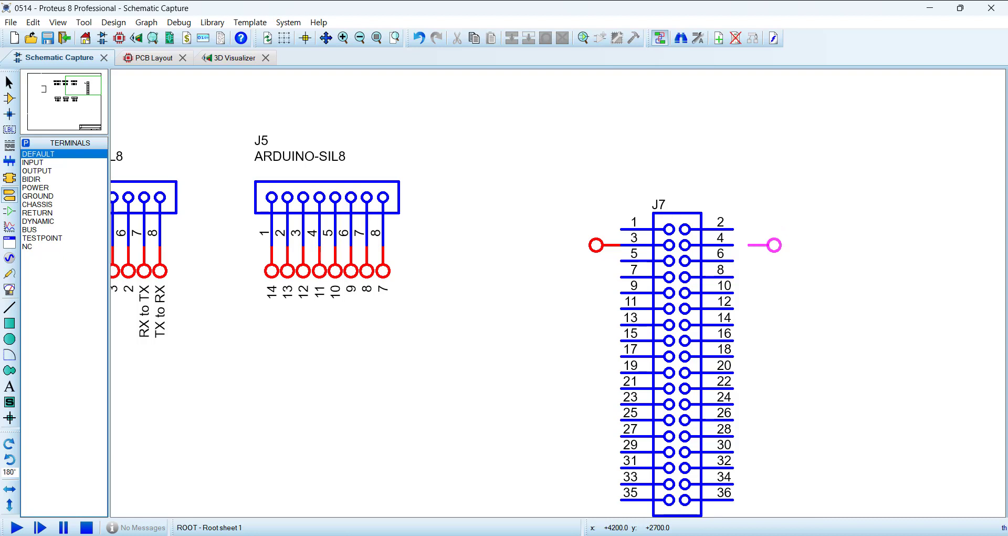
pyautogui.click(746, 245)
pyautogui.rightClick(758, 245)
pyautogui.rightClick(758, 244)
# Step: Attach default terminals to J7 pin 5 at 0° and to pins 4 and 6 at 180°
pyautogui.click(593, 278)
pyautogui.press('KP_Add')
pyautogui.press('KP_Add')
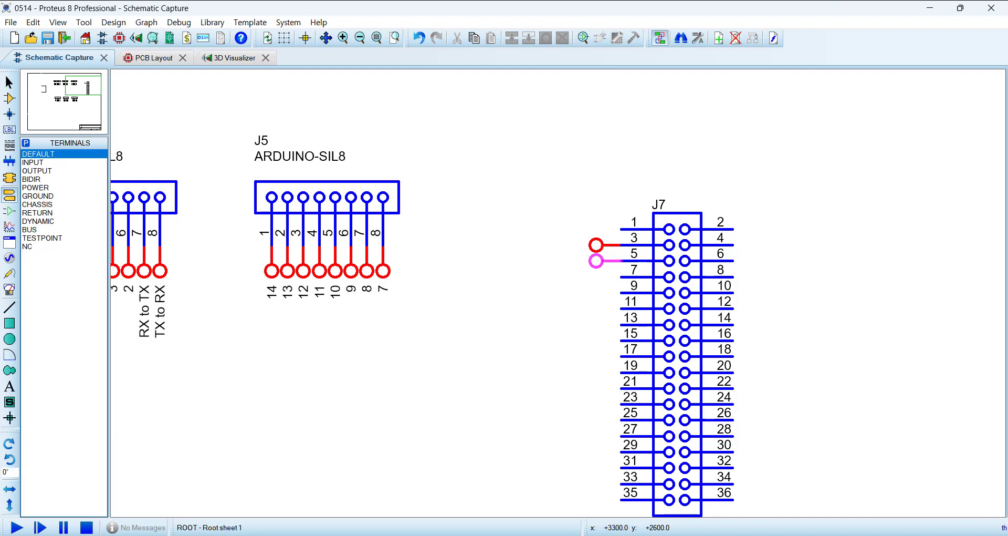
pyautogui.click(605, 261)
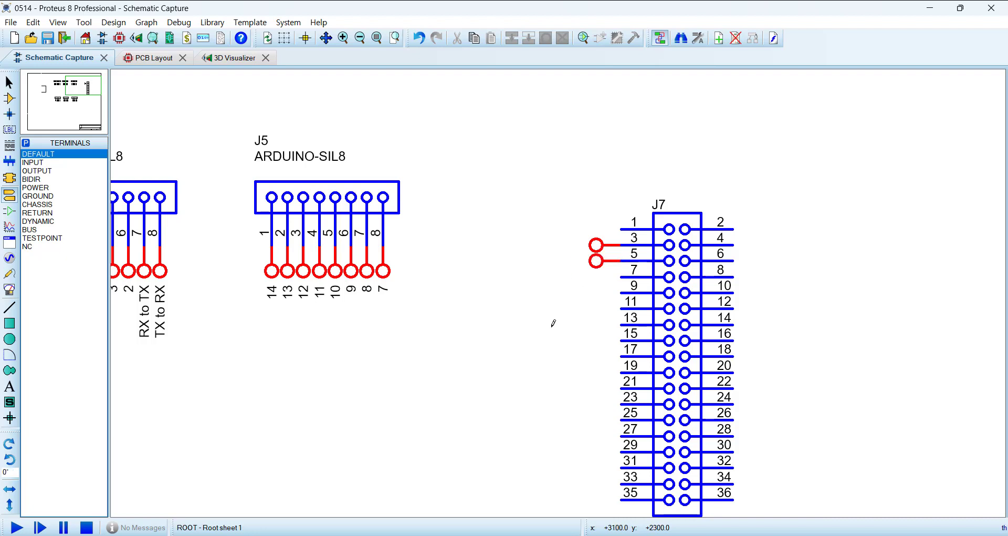
pyautogui.press('KP_Add')
pyautogui.press('KP_Add')
pyautogui.click(756, 245)
pyautogui.click(756, 260)
# Step: Label the four J7 terminals with the Property Assignment Tool, using the string NET=A# and count 0
pyautogui.moveTo(525, 212); pyautogui.dragTo(844, 308)
pyautogui.press('a')
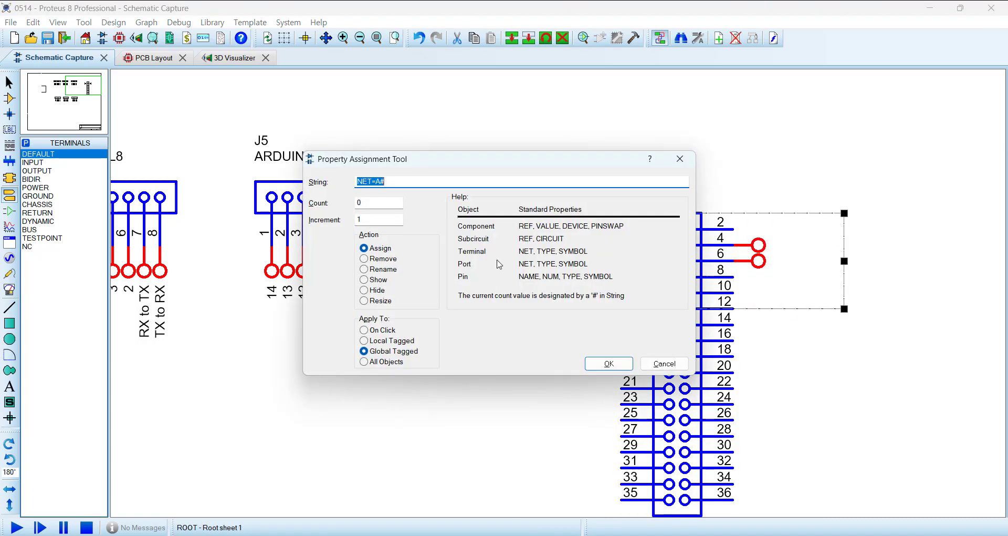
pyautogui.click(609, 364)
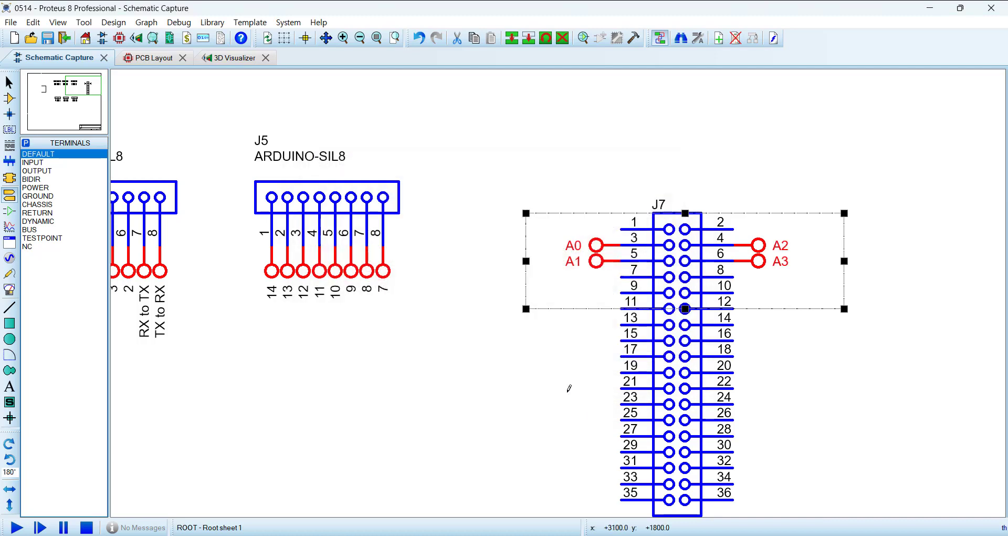
pyautogui.click(553, 399)
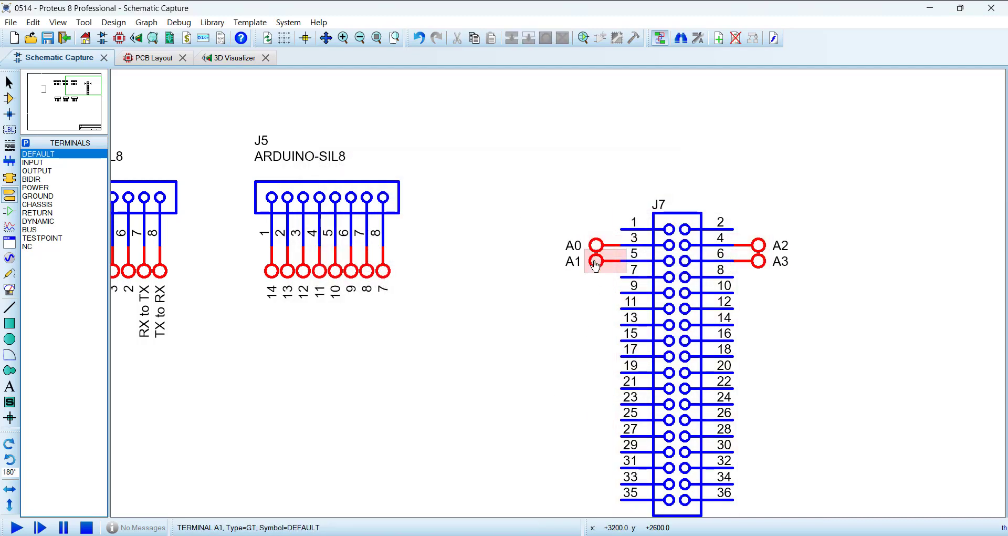
# Step: Delete the labelled terminals A3, A2 and A1 from J7
pyautogui.rightClick(760, 269)
pyautogui.rightClick(760, 270)
pyautogui.rightClick(760, 246)
pyautogui.rightClick(761, 246)
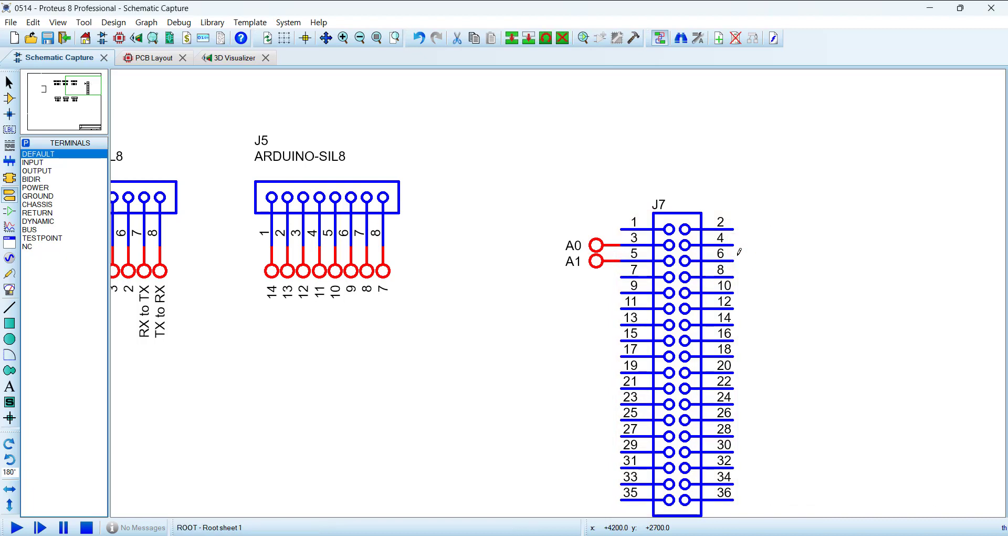
pyautogui.rightClick(602, 272)
pyautogui.rightClick(602, 271)
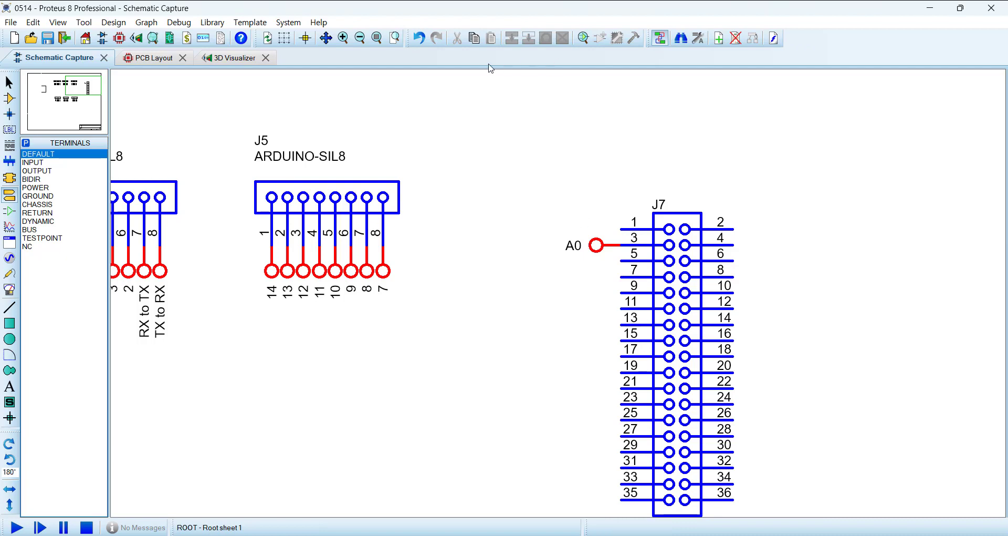
# Step: Undo the three terminal deletions and the A0 to A3 labelling on J7
pyautogui.click(419, 37)
pyautogui.click(418, 38)
pyautogui.click(418, 38)
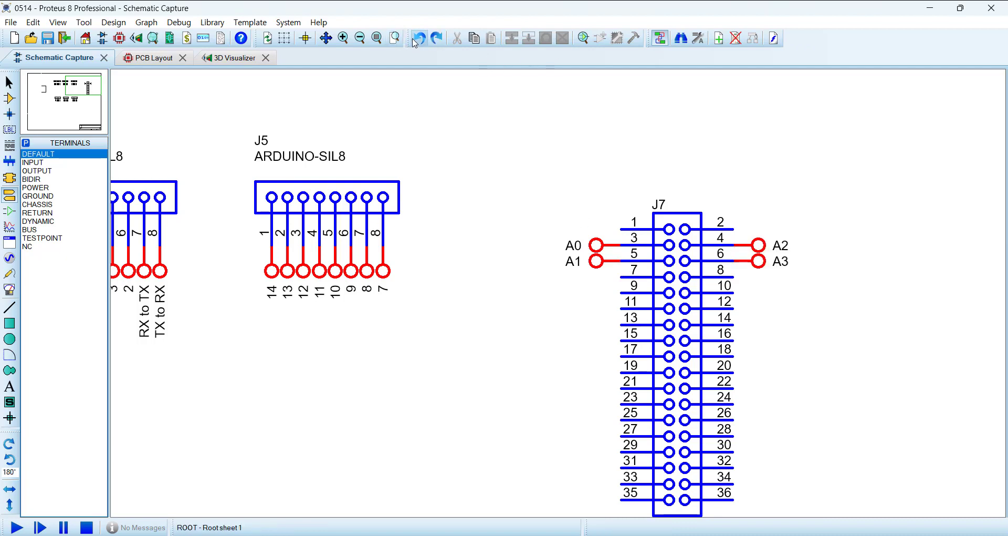
pyautogui.click(414, 41)
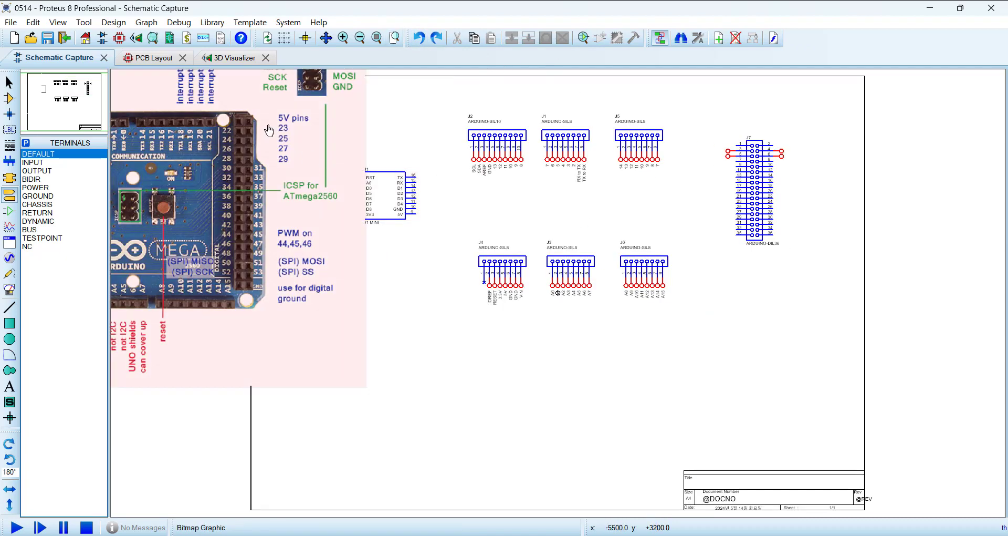
# Step: Delete the unlabelled terminals on pins 6, 4 and 5 of J7
pyautogui.scroll(2, 269, 126)
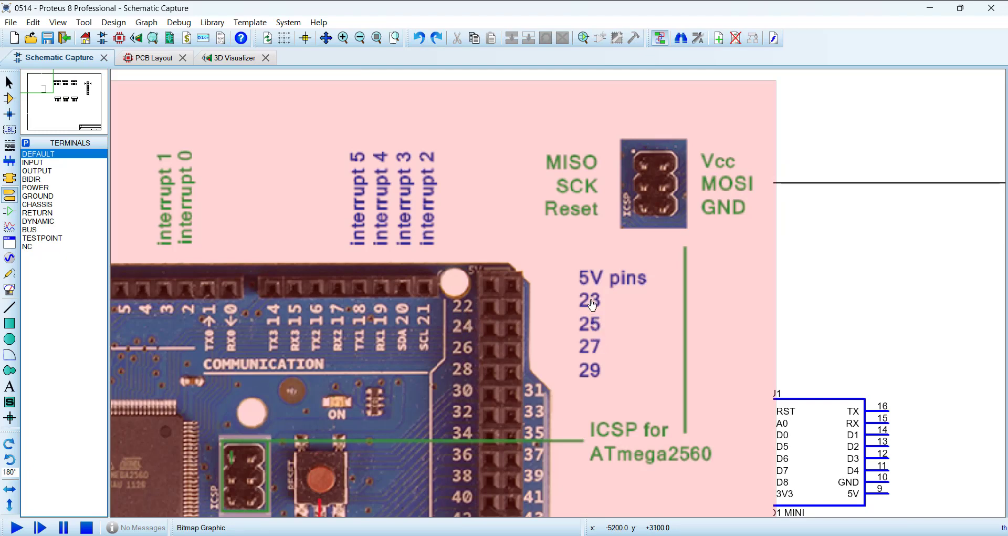
pyautogui.scroll(-2, 588, 383)
pyautogui.scroll(3, 559, 288)
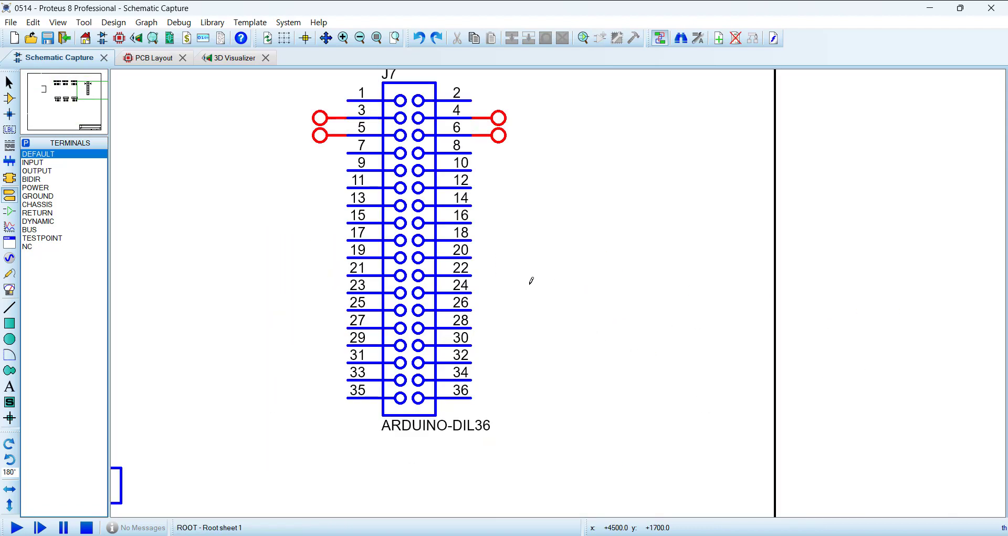
pyautogui.scroll(-1, 530, 281)
pyautogui.rightClick(518, 182)
pyautogui.rightClick(519, 184)
pyautogui.rightClick(518, 182)
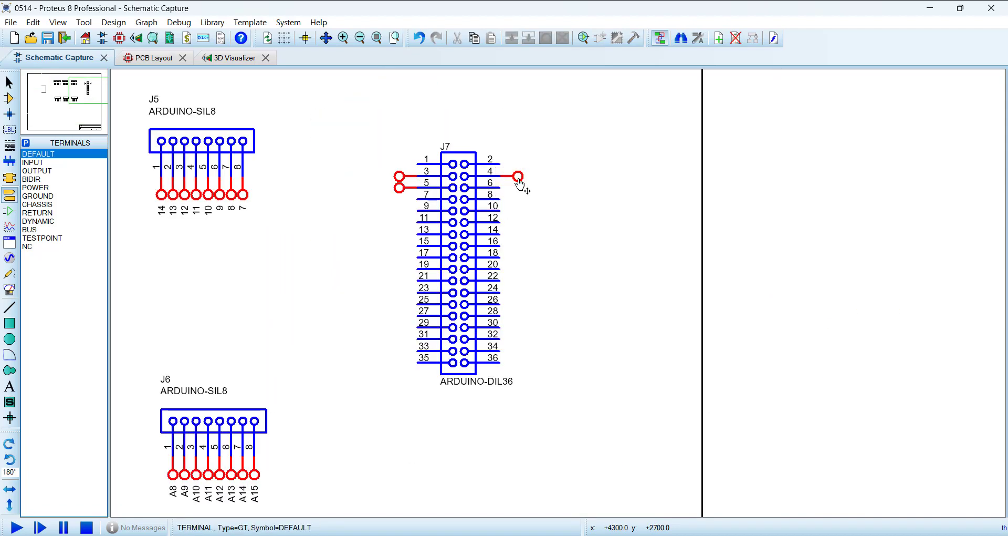
pyautogui.rightClick(518, 182)
pyautogui.scroll(2, 416, 212)
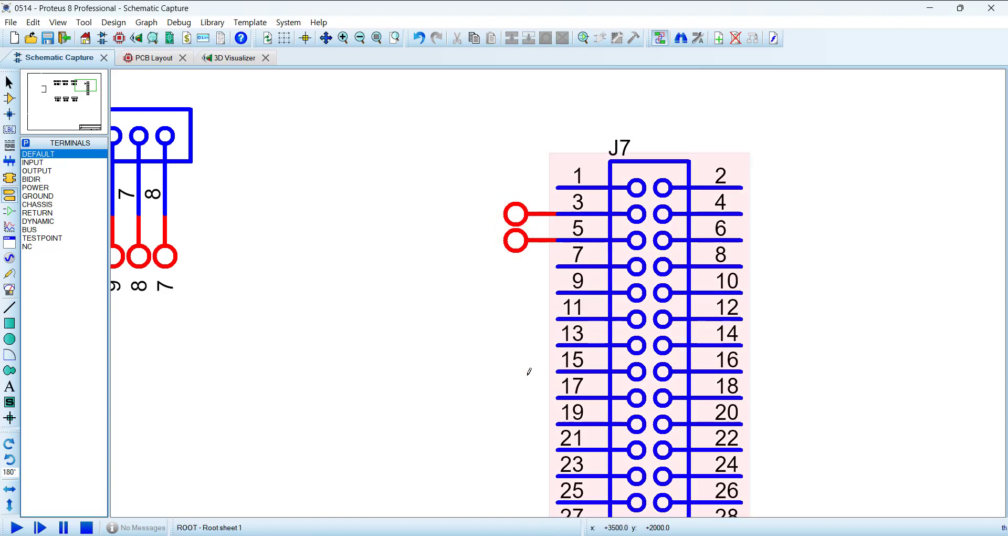
pyautogui.rightClick(522, 252)
pyautogui.rightClick(522, 252)
# Step: Attach default terminals at 0° to pins 5, 7, 9 and 11 of J7
pyautogui.click(522, 254)
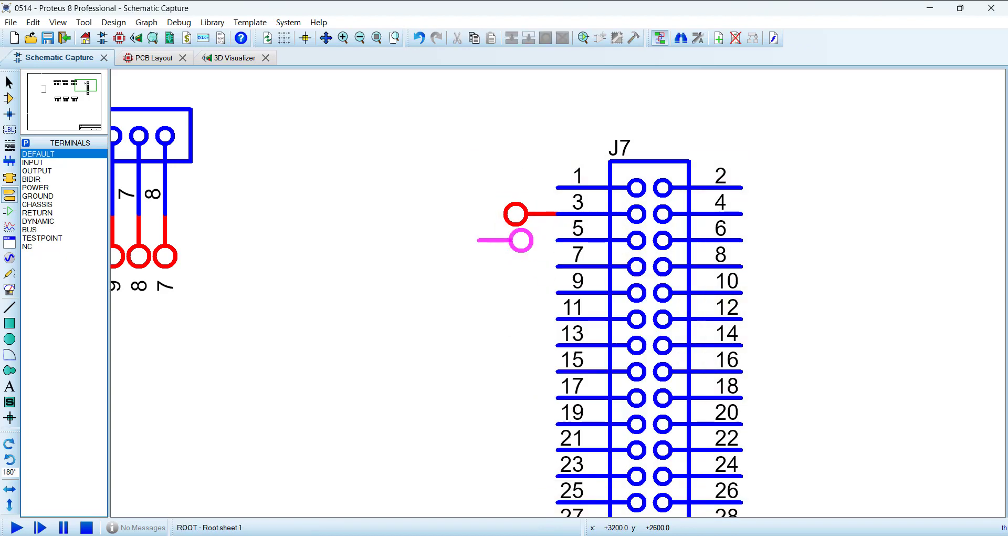
pyautogui.press('KP_Add')
pyautogui.press('KP_Add')
pyautogui.click(524, 244)
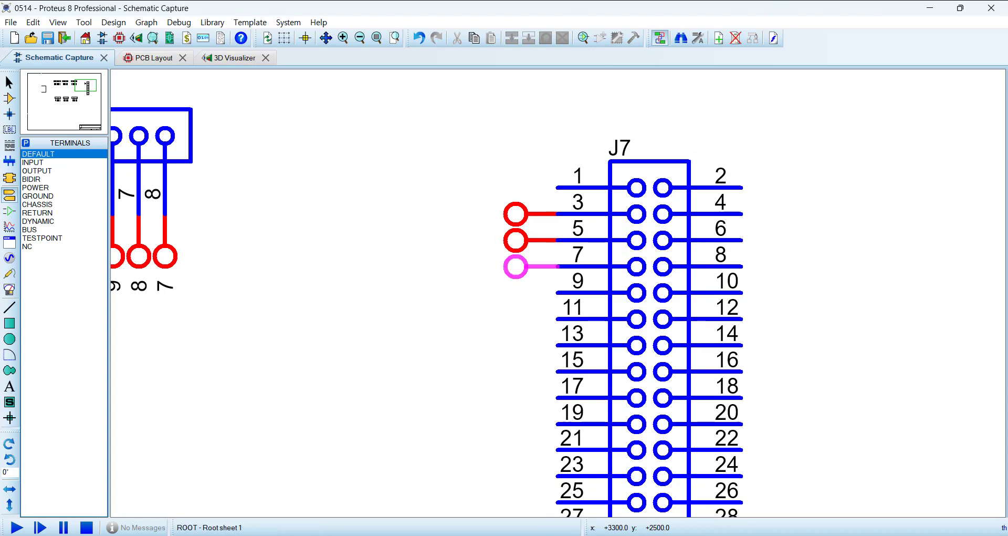
pyautogui.click(525, 267)
pyautogui.click(529, 293)
pyautogui.click(530, 320)
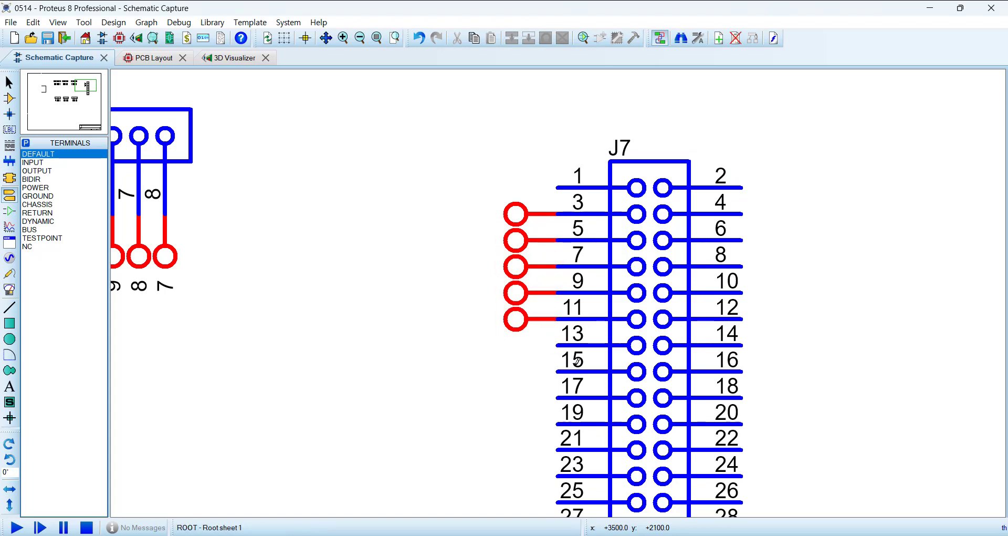
# Step: Block-copy the five odd-side J7 terminals onto pins 13 through 21 and pins 23 through 31
pyautogui.scroll(-3, 576, 359)
pyautogui.scroll(2, 558, 315)
pyautogui.moveTo(471, 153); pyautogui.dragTo(576, 309)
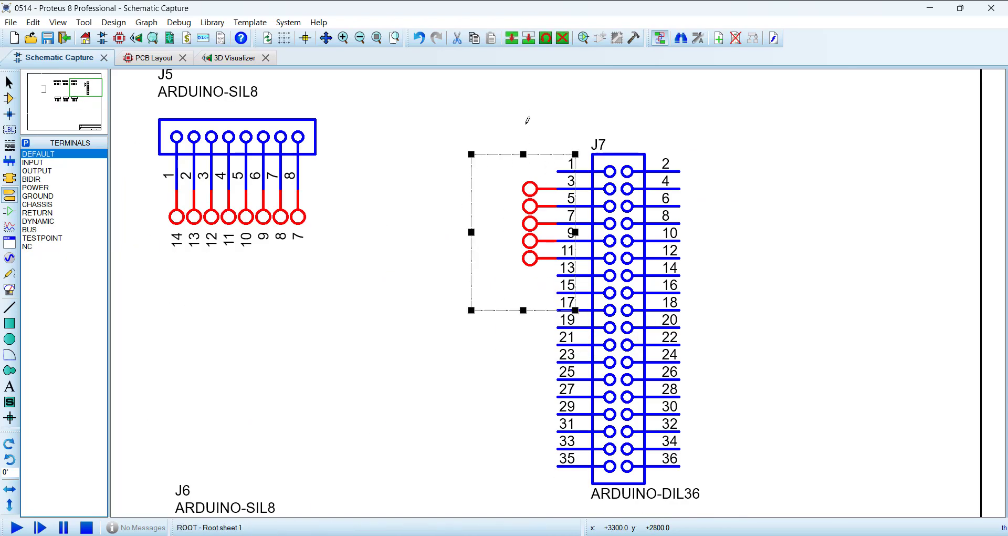
pyautogui.click(511, 38)
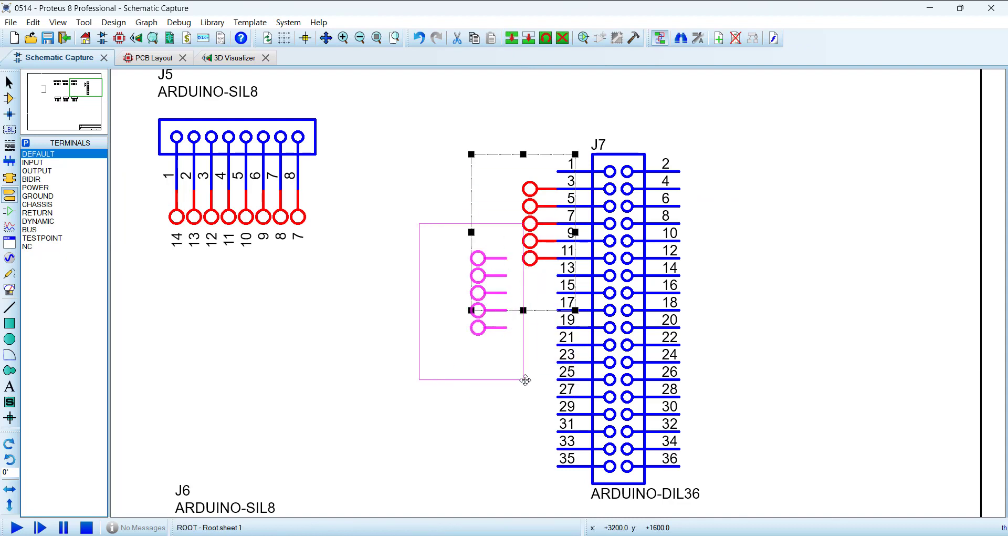
pyautogui.click(570, 389)
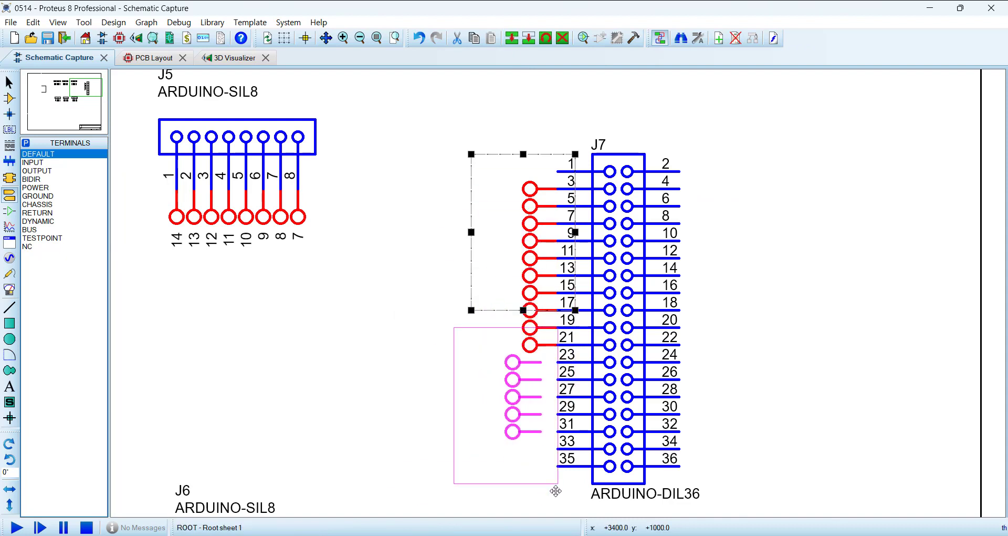
pyautogui.click(583, 484)
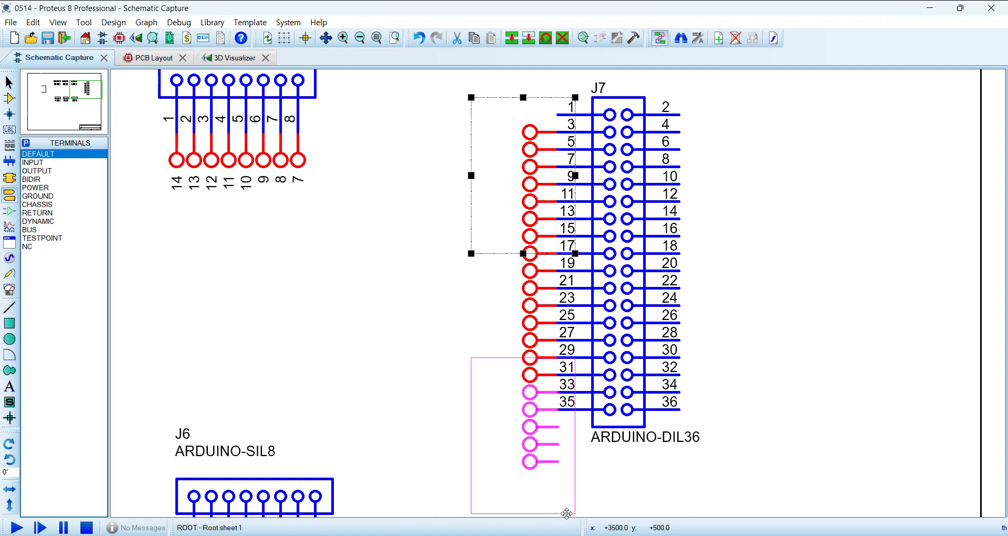
pyautogui.rightClick(511, 484)
pyautogui.click(511, 484)
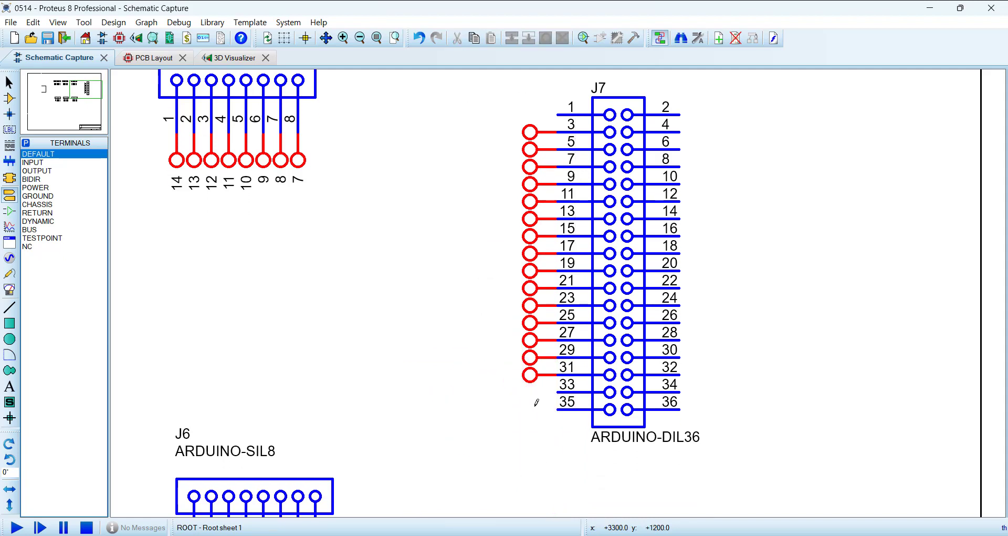
# Step: Attach single default terminals to the two remaining lower odd pins of J7, 33 and 35
pyautogui.click(535, 404)
pyautogui.click(533, 403)
pyautogui.click(533, 421)
pyautogui.click(533, 422)
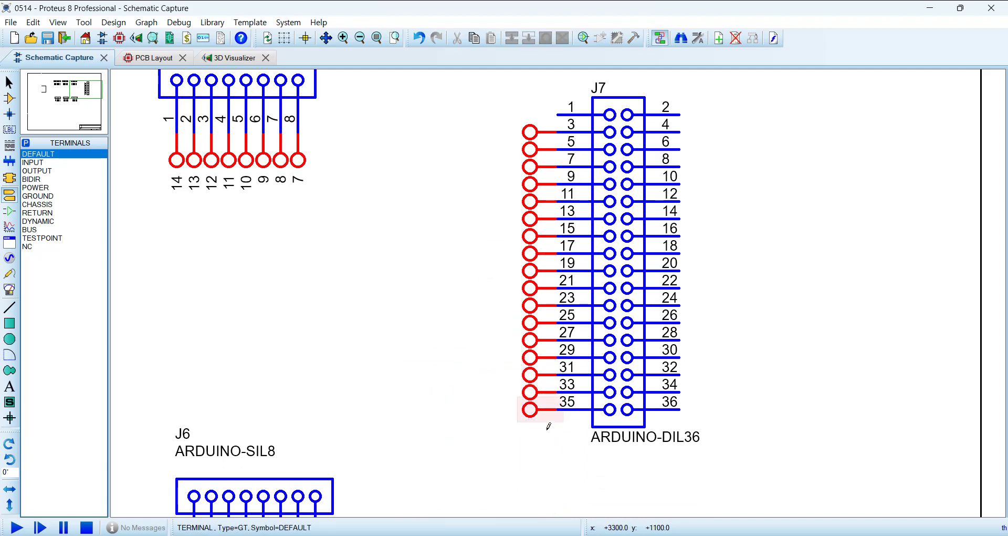
# Step: Label the J7 terminals on pins 3 through 35 with the Property Assignment Tool, using string NET=#, count 22 and increment 2
pyautogui.moveTo(489, 96); pyautogui.dragTo(592, 460)
pyautogui.press('a')
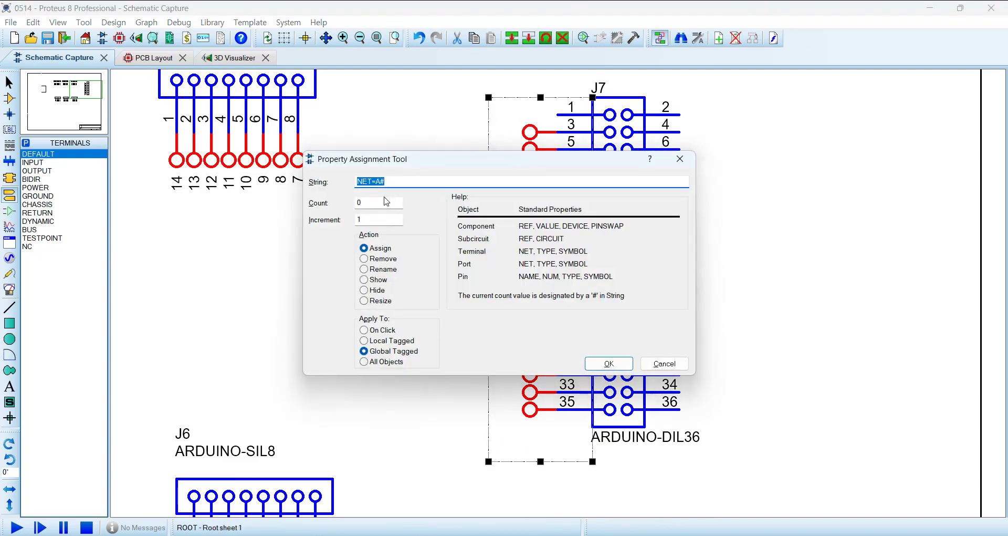
pyautogui.doubleClick(375, 204)
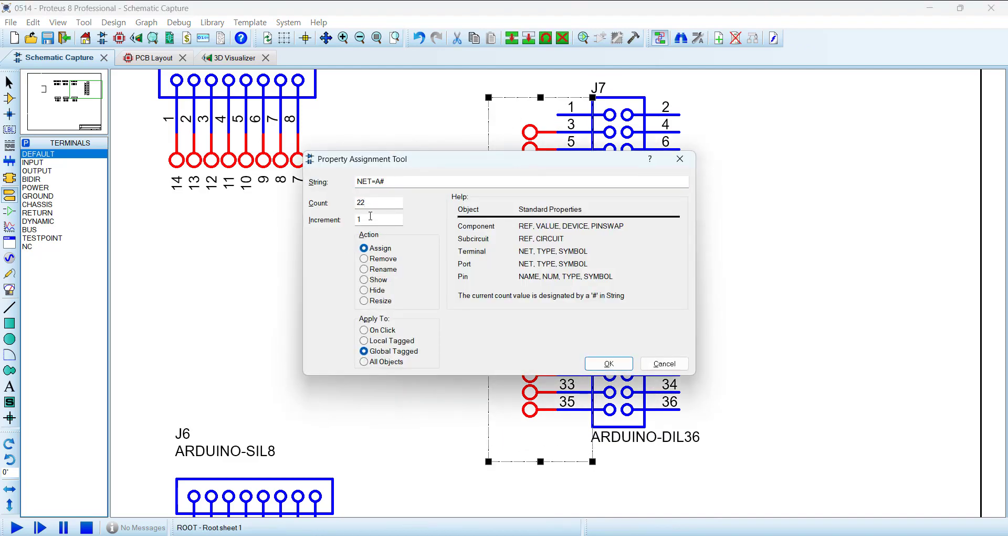
pyautogui.moveTo(373, 219); pyautogui.dragTo(304, 212)
pyautogui.write('2')
pyautogui.click(375, 181)
pyautogui.press('Delete')
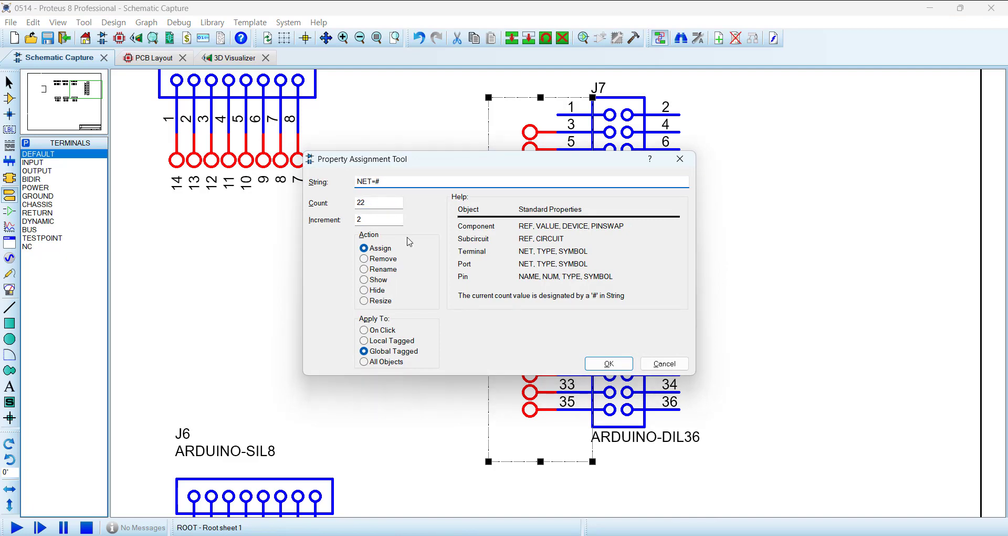
pyautogui.click(609, 363)
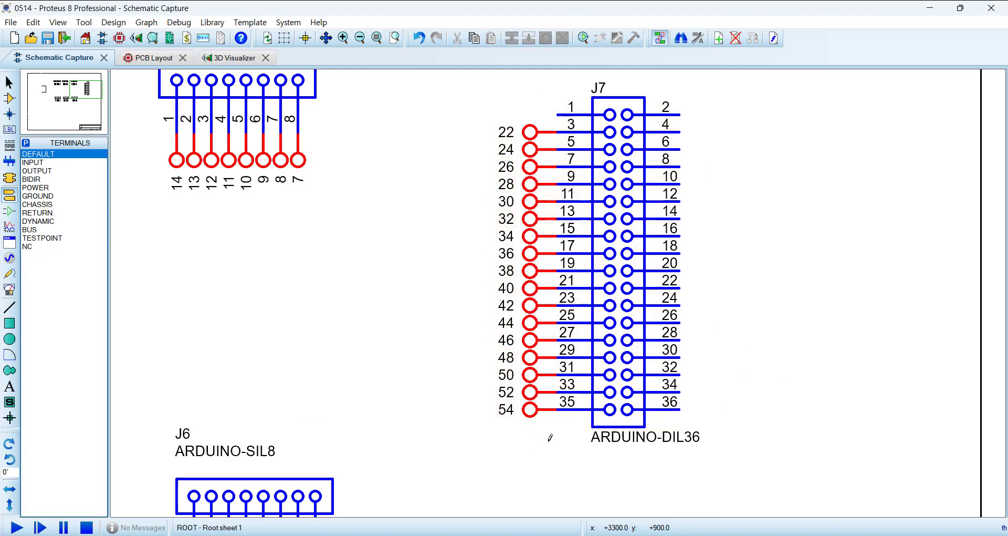
# Step: Check J7's even labels against the Mega pinout image and delete the surplus terminal 54 from pin 35
pyautogui.scroll(-4, 499, 328)
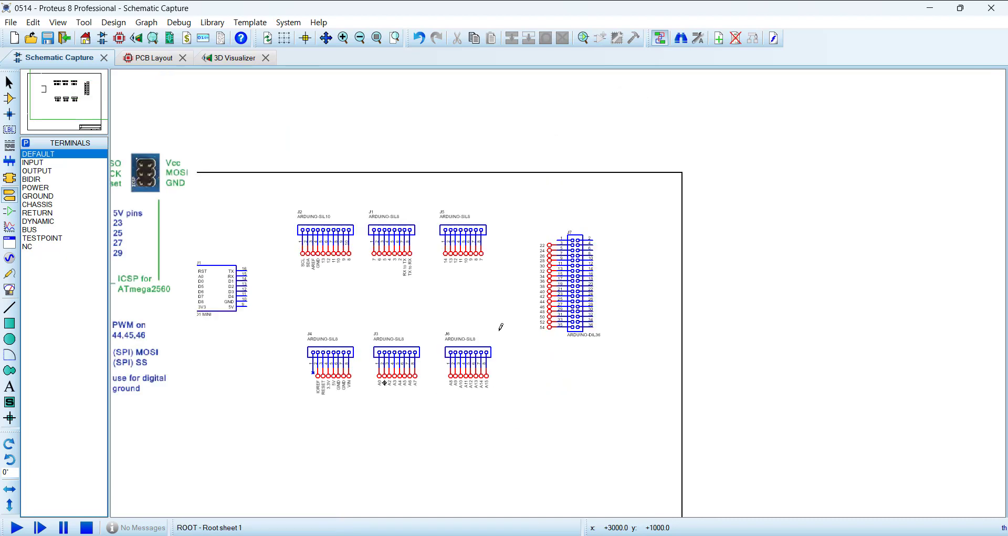
pyautogui.scroll(3, 558, 281)
pyautogui.scroll(3, 548, 289)
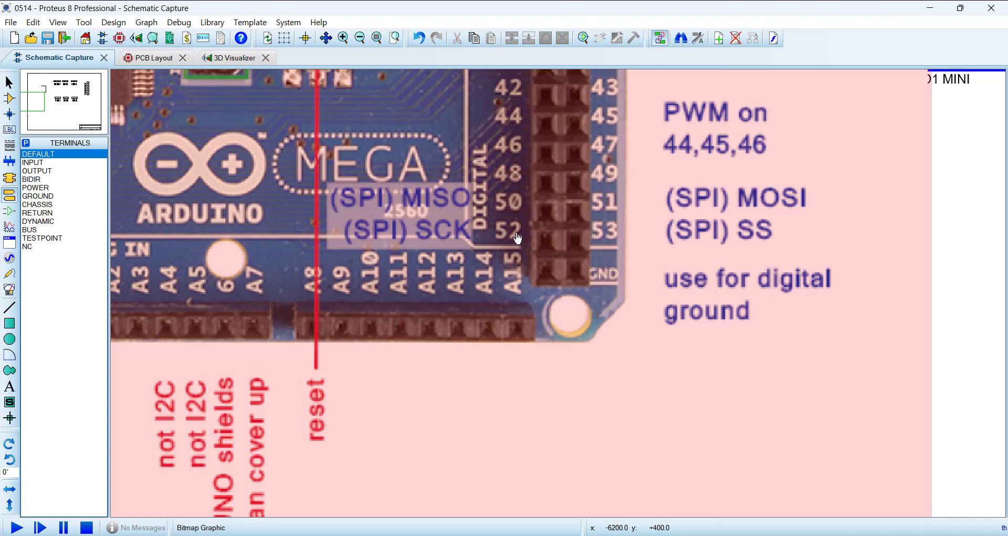
pyautogui.scroll(-5, 529, 240)
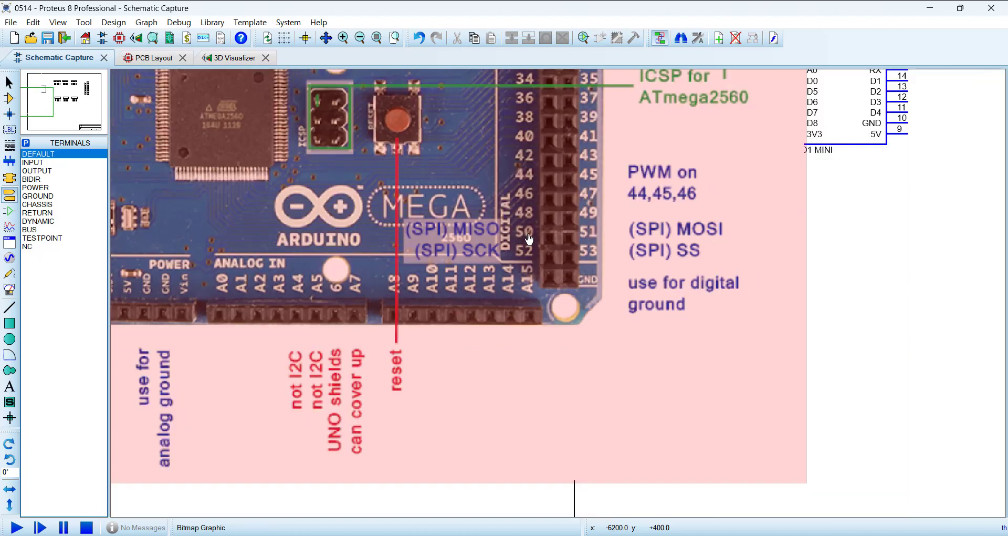
pyautogui.scroll(3, 544, 282)
pyautogui.scroll(3, 544, 282)
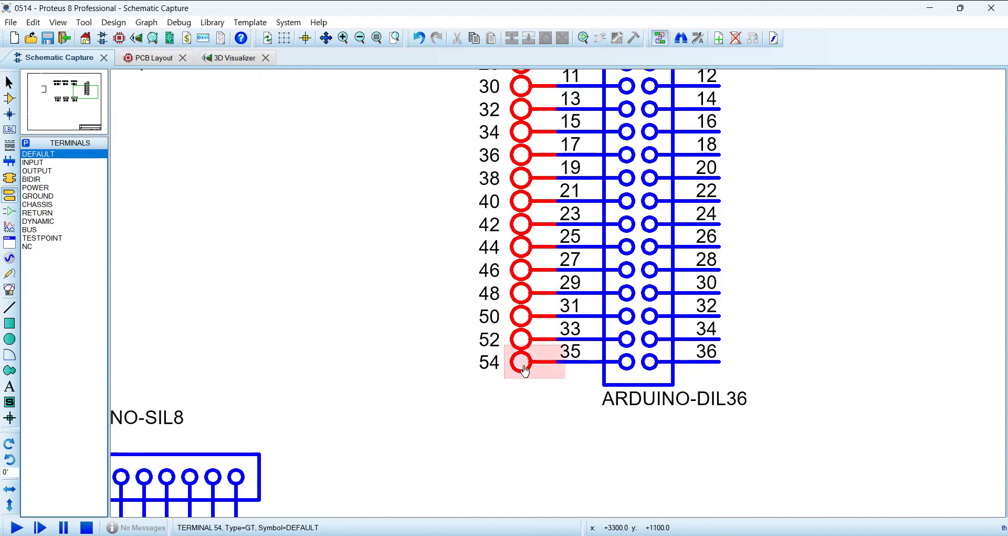
pyautogui.rightClick(524, 363)
pyautogui.rightClick(524, 363)
pyautogui.scroll(-2, 526, 360)
pyautogui.scroll(1, 650, 219)
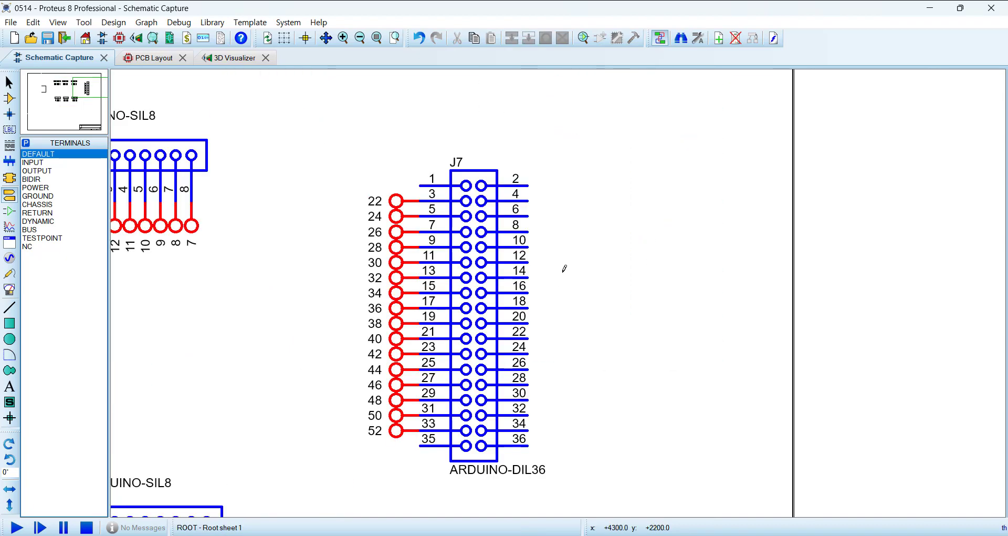
# Step: Block-copy the sixteen J7 terminals labelled 22 through 52 to the even-pin side of the header
pyautogui.moveTo(344, 155); pyautogui.dragTo(435, 476)
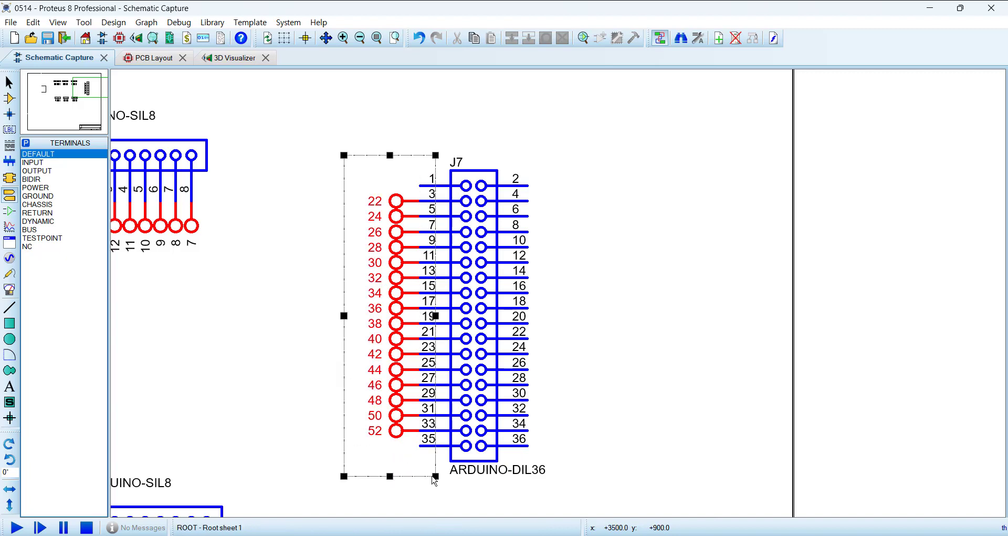
pyautogui.click(511, 38)
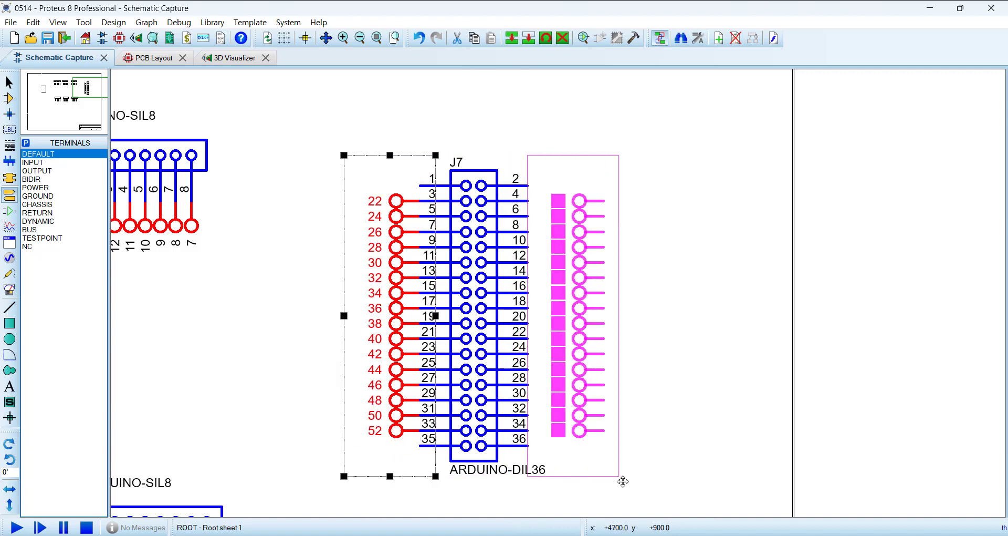
pyautogui.click(622, 481)
pyautogui.rightClick(624, 479)
pyautogui.click(667, 432)
# Step: Mirror the copied terminal block horizontally and attach it to J7's pins 4 through 34
pyautogui.moveTo(543, 155); pyautogui.dragTo(642, 460)
pyautogui.hotkey('ctrl', 'm')
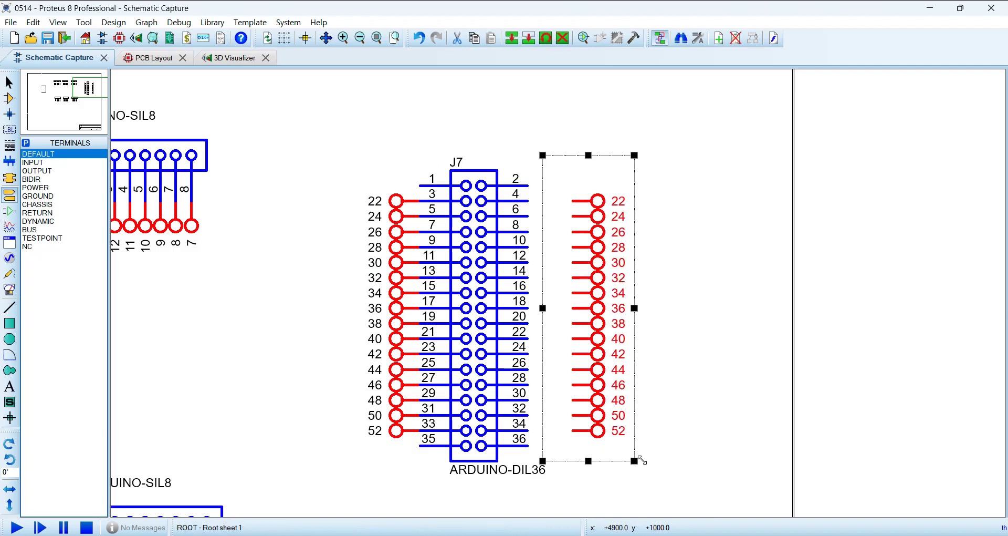
pyautogui.moveTo(605, 399); pyautogui.dragTo(560, 400)
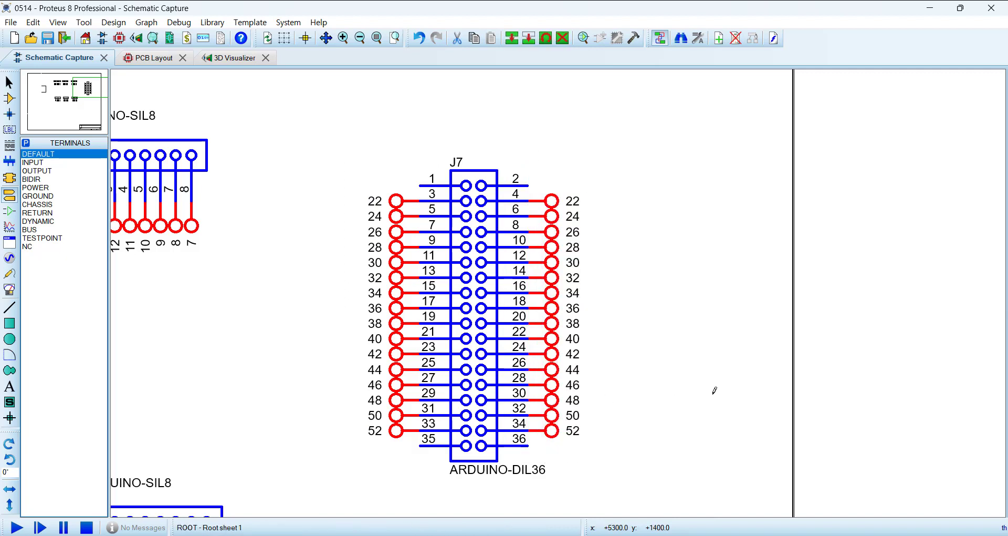
pyautogui.click(711, 387)
# Step: Label J7's even-pin terminals with the Property Assignment Tool, using string NET=#, count 23 and increment 2
pyautogui.moveTo(527, 155); pyautogui.dragTo(682, 478)
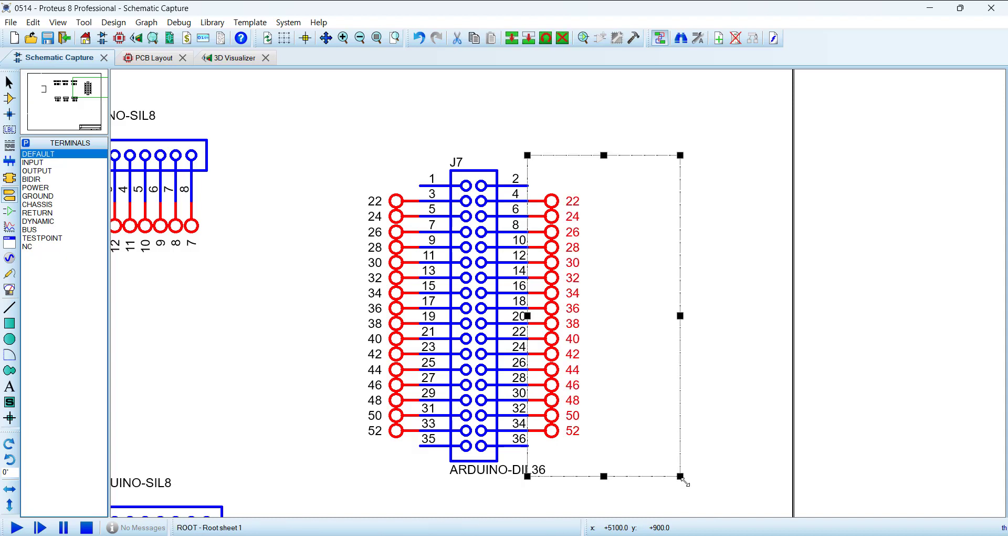
pyautogui.write('a')
pyautogui.write('NET=#')
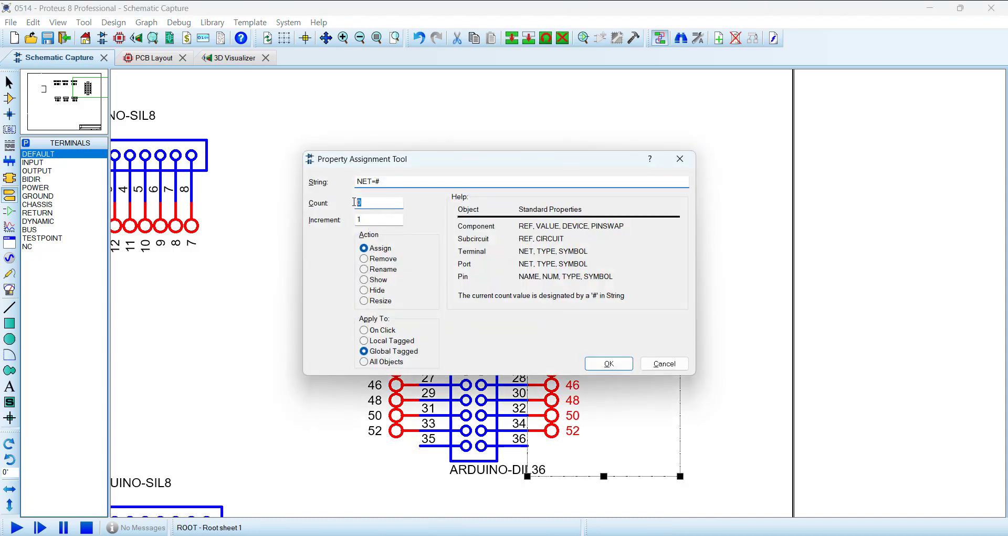
pyautogui.press('Tab')
pyautogui.write('23')
pyautogui.press('Tab')
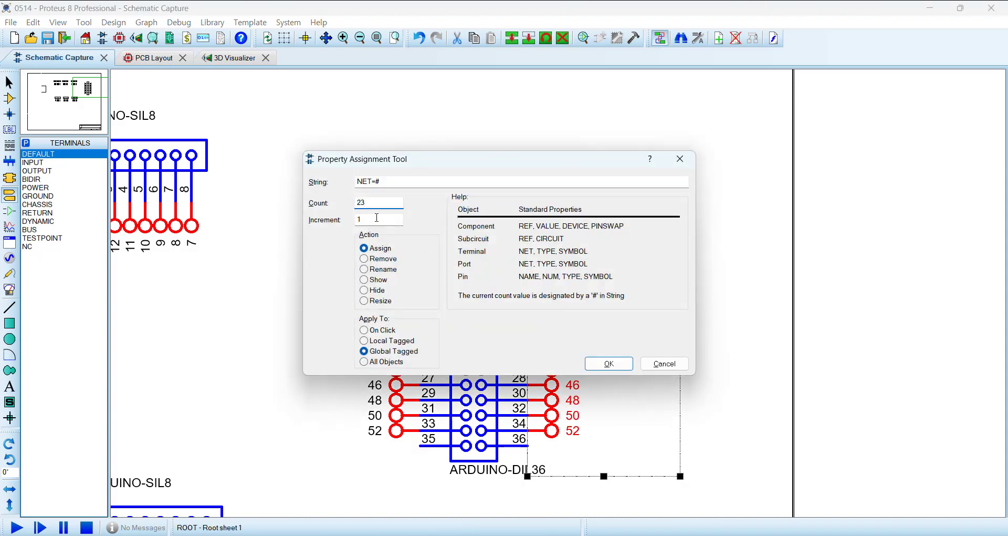
pyautogui.write('2')
pyautogui.click(608, 363)
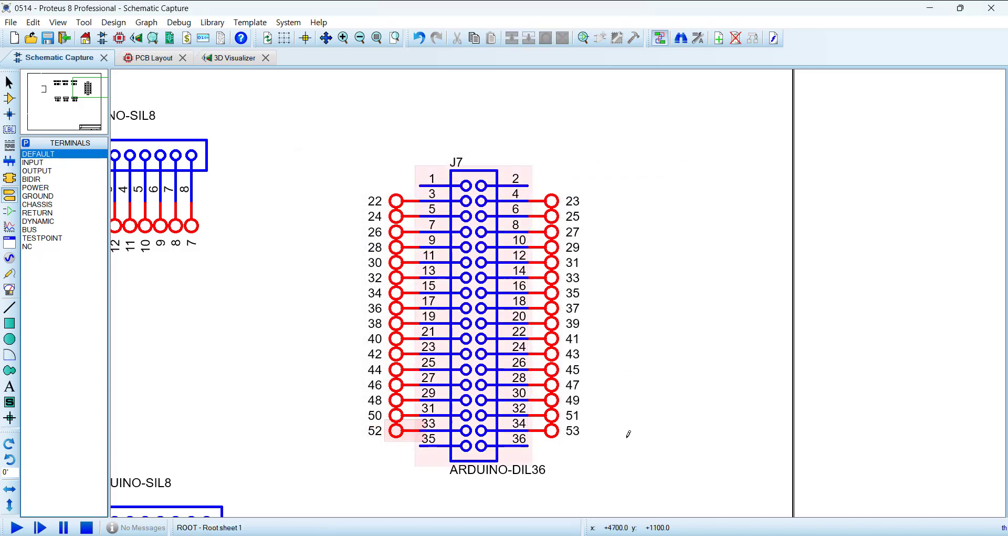
# Step: Move J7 together with its terminals slightly down and closer to the other headers
pyautogui.press('F8')
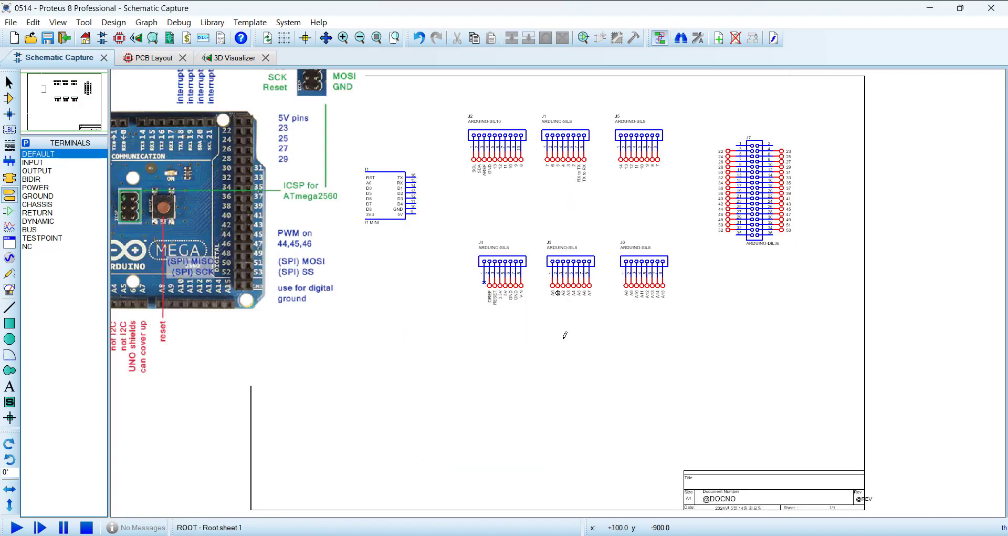
pyautogui.scroll(-2, 552, 306)
pyautogui.scroll(2, 553, 233)
pyautogui.moveTo(694, 230); pyautogui.dragTo(875, 448)
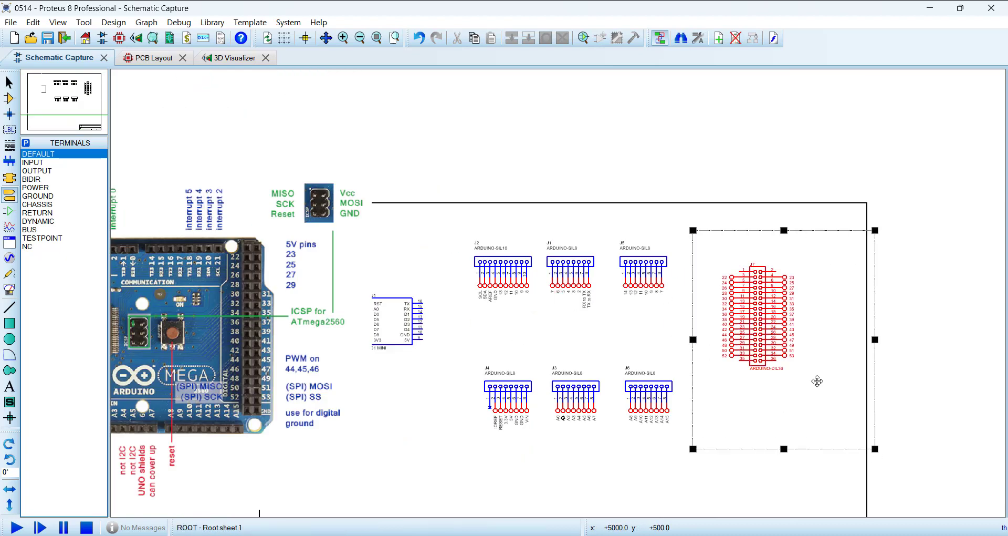
pyautogui.moveTo(817, 379); pyautogui.dragTo(795, 400)
pyautogui.click(777, 497)
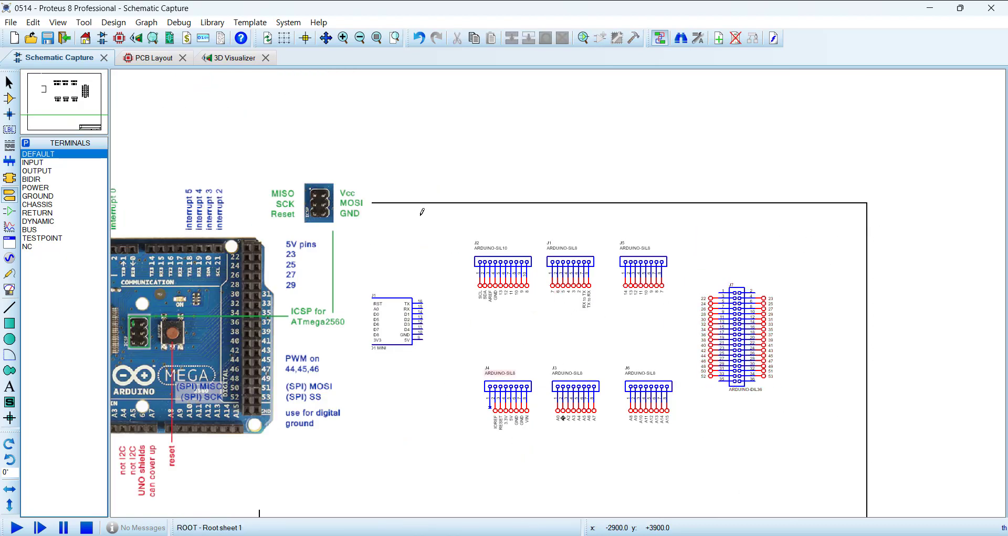
# Step: Move the Mega pinout image off the sheet, clear of the D1 Mini
pyautogui.moveTo(464, 210); pyautogui.dragTo(814, 481)
pyautogui.click(367, 431)
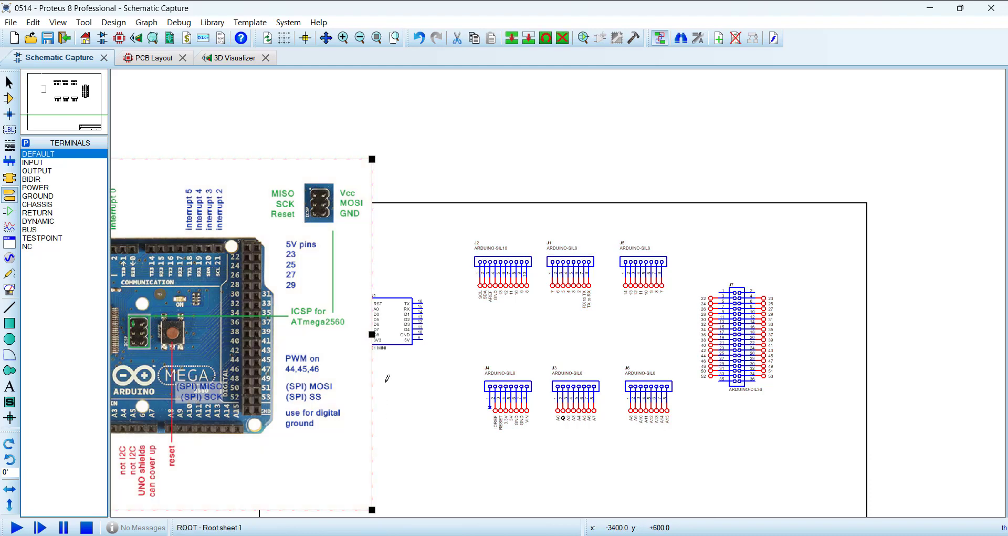
pyautogui.scroll(-1, 439, 426)
pyautogui.click(393, 390)
pyautogui.moveTo(394, 390); pyautogui.dragTo(307, 376)
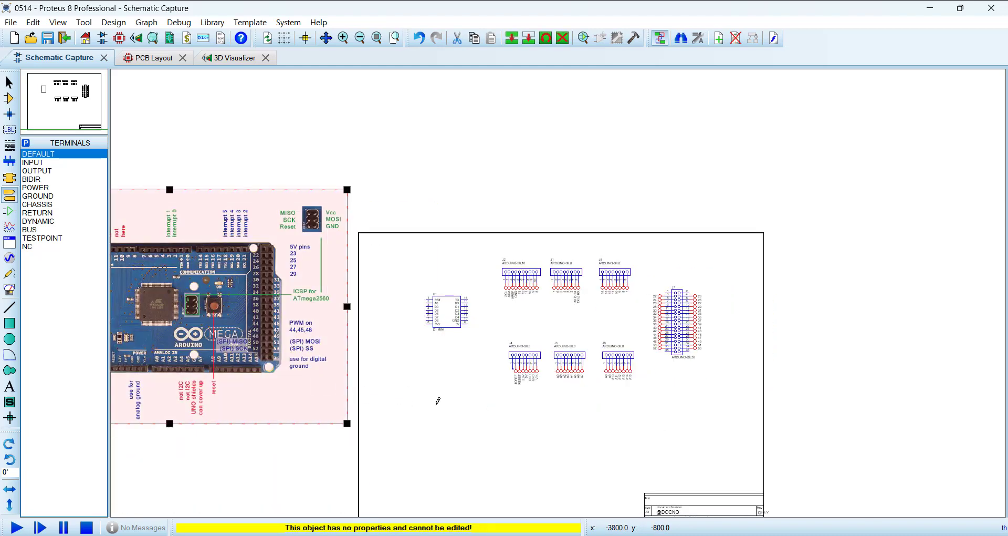
pyautogui.click(439, 402)
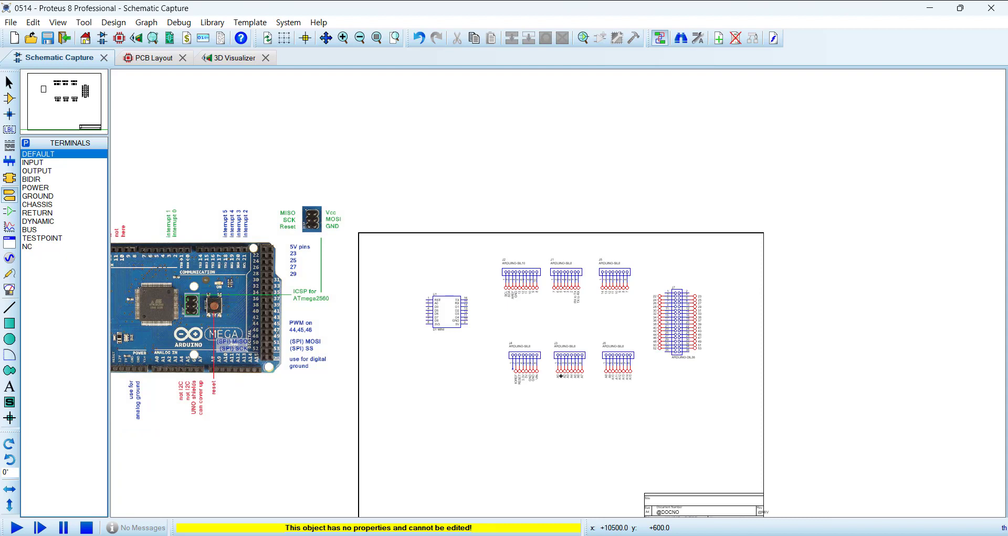
# Step: Delete the Mega pinout image from the schematic
pyautogui.click(304, 325)
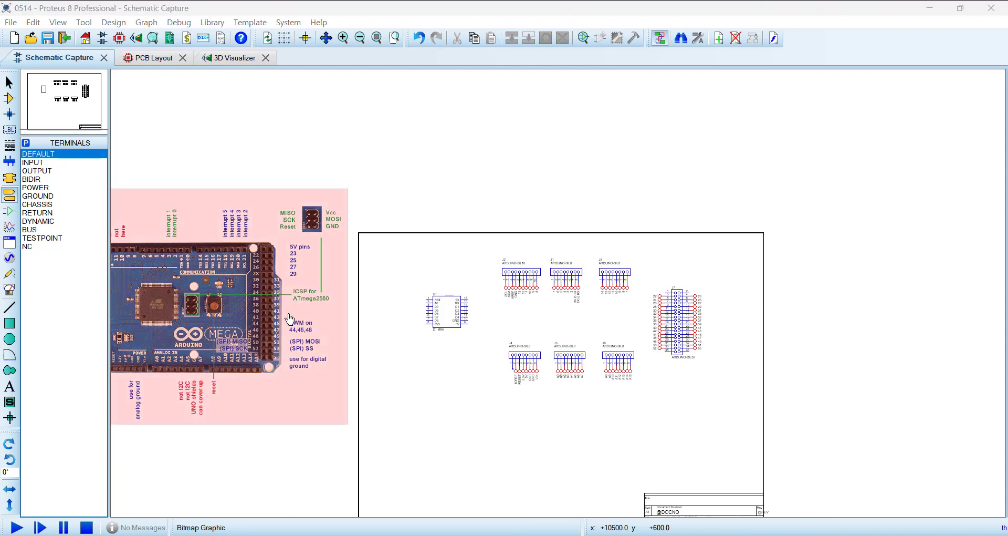
pyautogui.rightClick(268, 297)
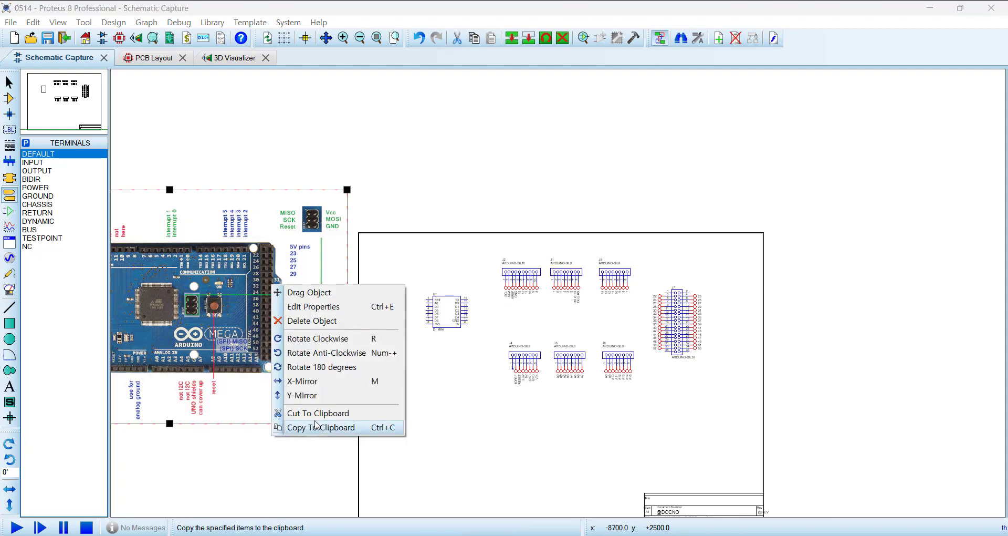
pyautogui.click(482, 446)
pyautogui.click(227, 308)
pyautogui.press('Delete')
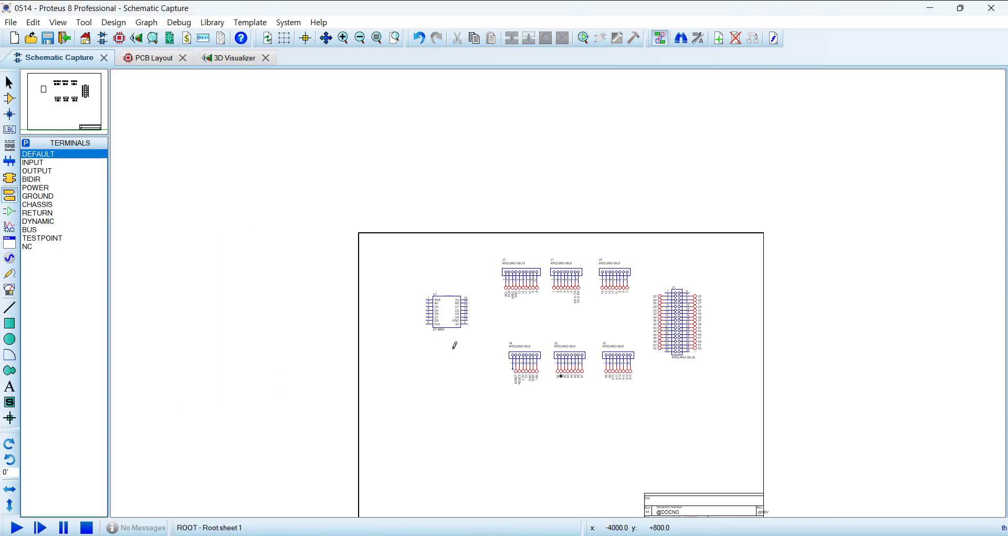
# Step: Move the D1 Mini (U1) farther from the headers, roughly centred between their upper and lower rows
pyautogui.scroll(1, 439, 297)
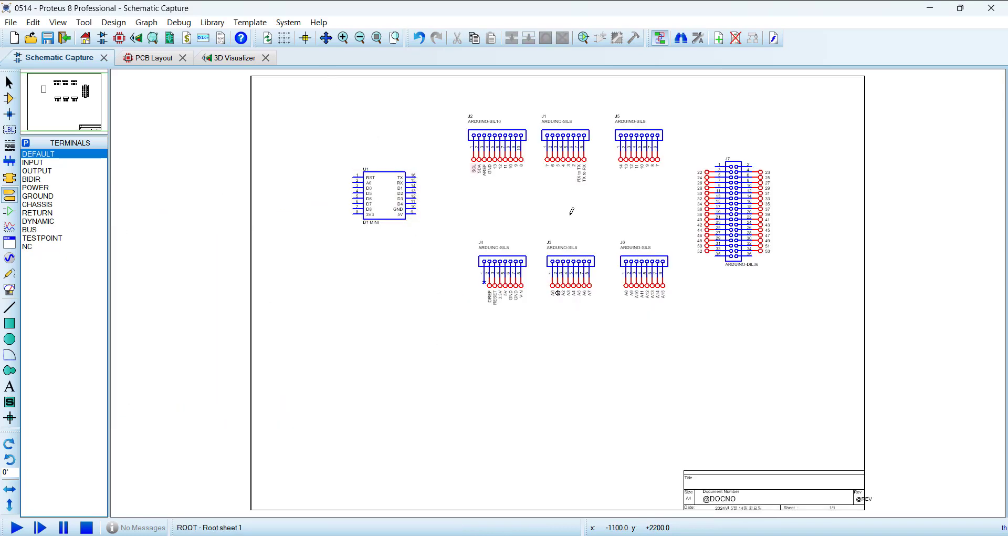
pyautogui.scroll(1, 616, 209)
pyautogui.moveTo(553, 300); pyautogui.dragTo(579, 264)
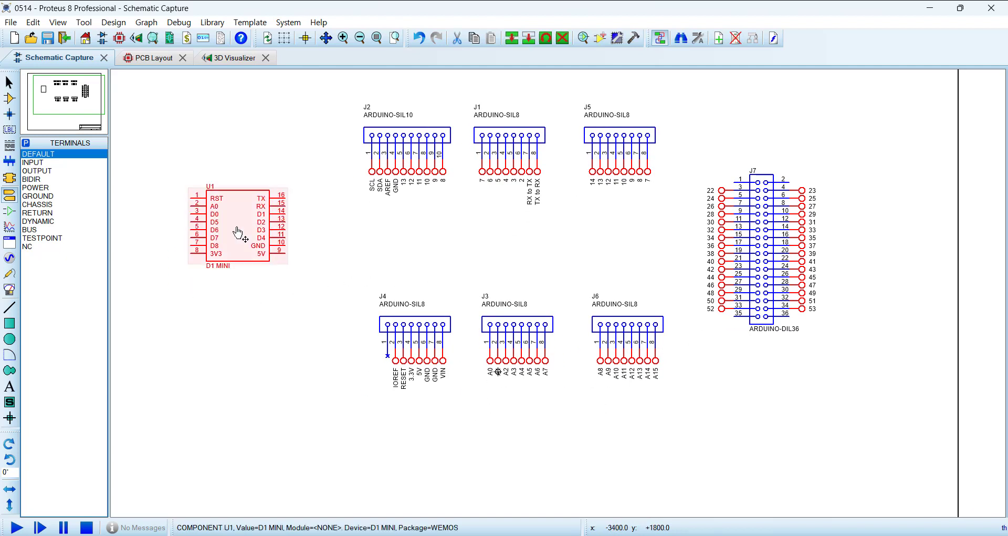
pyautogui.moveTo(226, 226); pyautogui.dragTo(179, 265)
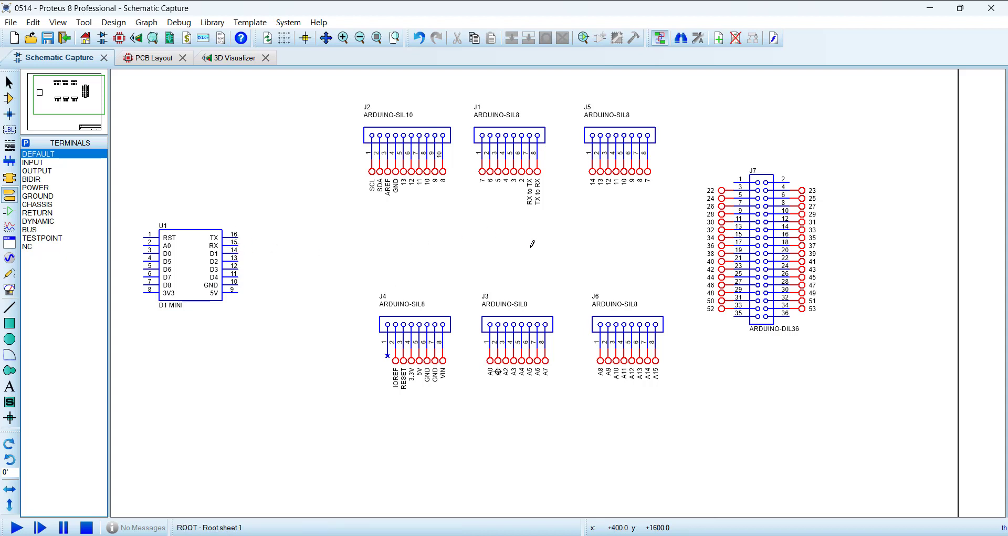
pyautogui.moveTo(536, 246); pyautogui.dragTo(558, 258)
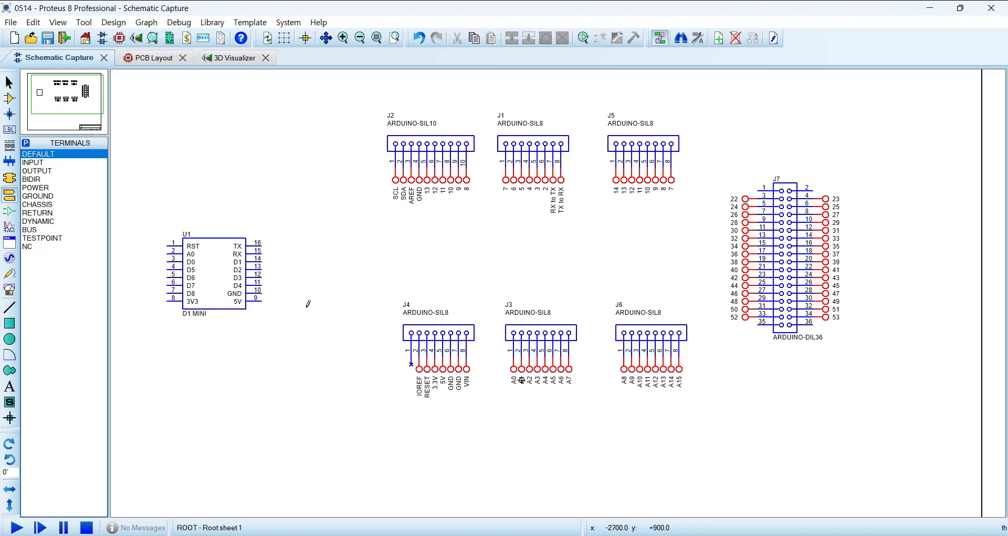
# Step: Place a second D1 Mini above U1 and delete it again
pyautogui.click(10, 98)
pyautogui.click(41, 180)
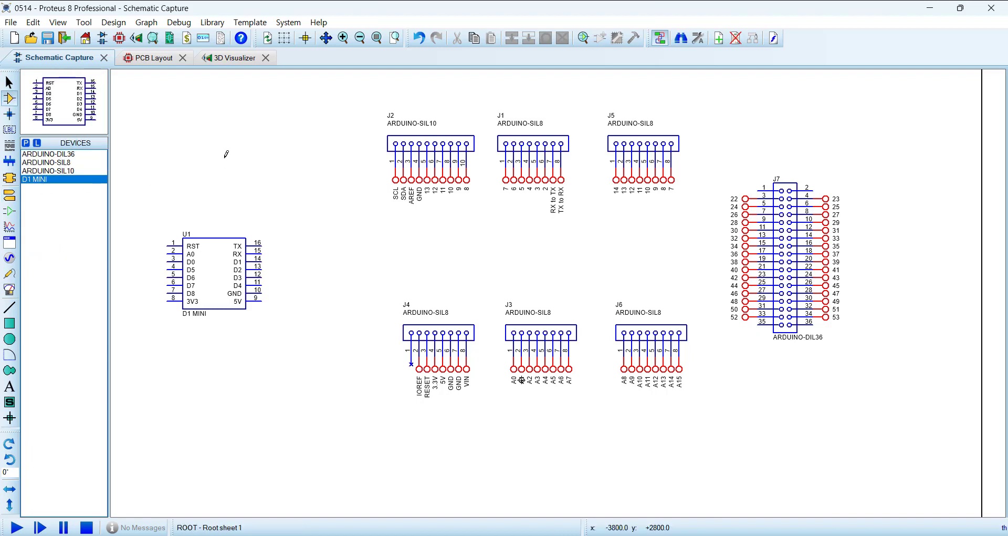
pyautogui.click(236, 150)
pyautogui.click(224, 131)
pyautogui.moveTo(145, 74); pyautogui.dragTo(300, 183)
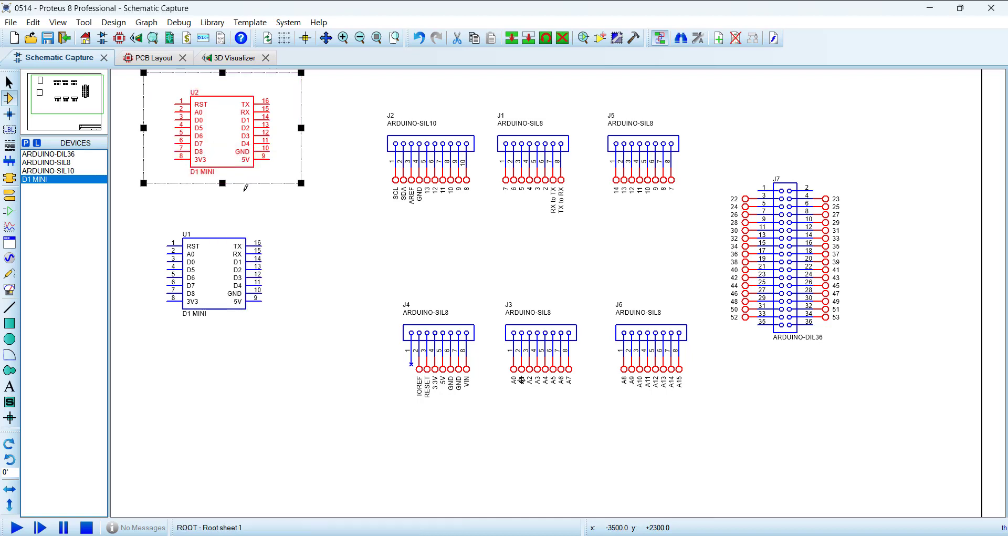
pyautogui.click(261, 169)
pyautogui.rightClick(231, 144)
pyautogui.rightClick(231, 145)
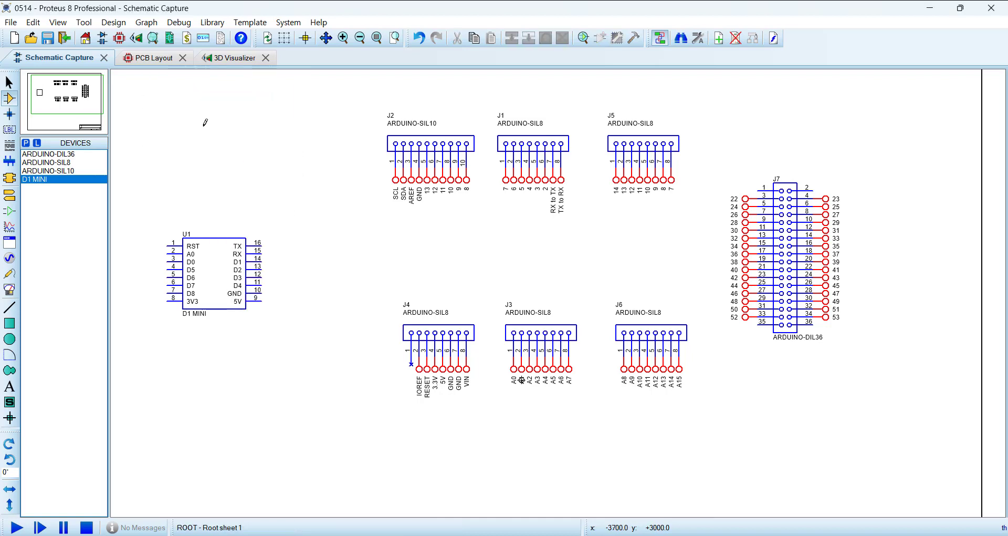
# Step: Switch to the PCB layout, place a WEMOS package beside the Mega board outline and delete it again
pyautogui.click(150, 58)
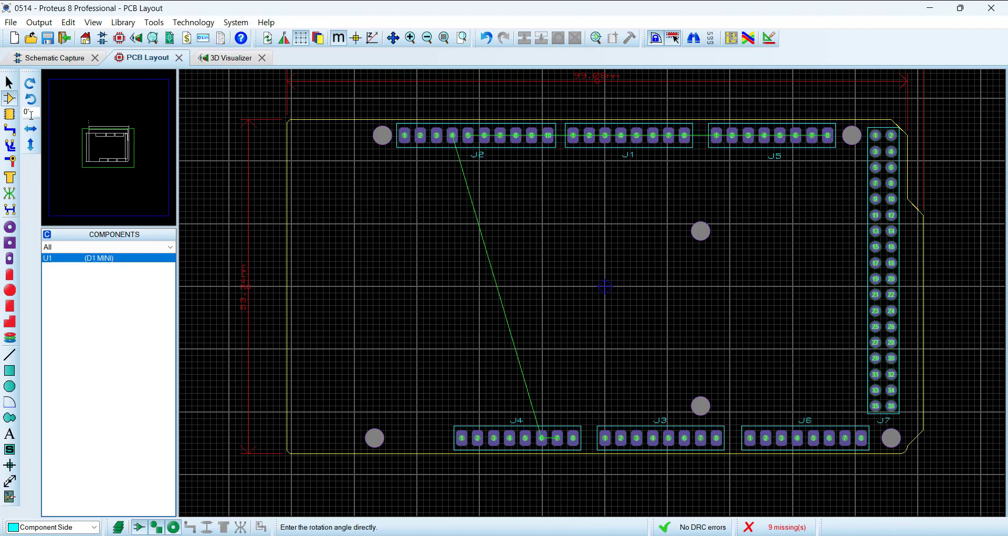
pyautogui.click(9, 113)
pyautogui.click(61, 271)
pyautogui.scroll(-2, 337, 289)
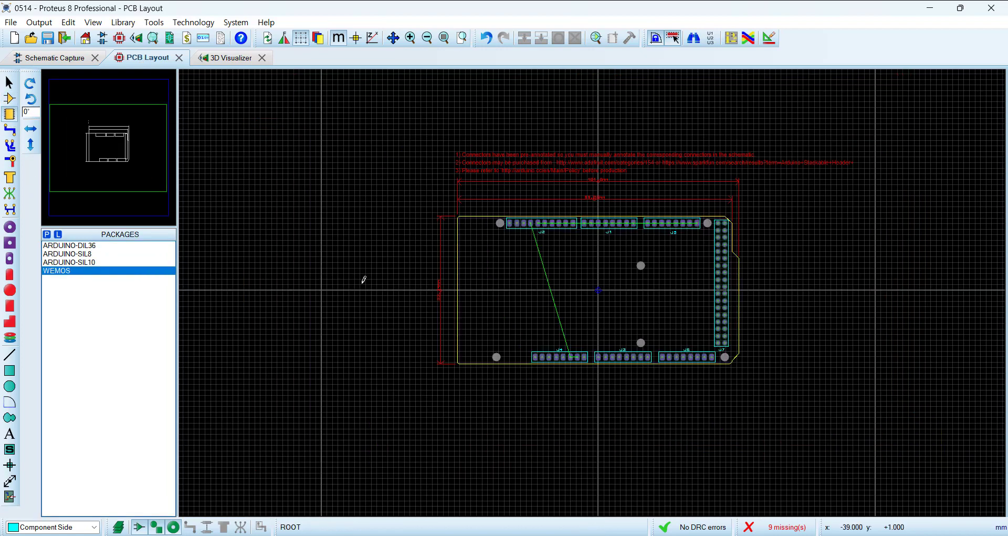
pyautogui.click(363, 268)
pyautogui.click(332, 245)
pyautogui.scroll(2, 386, 221)
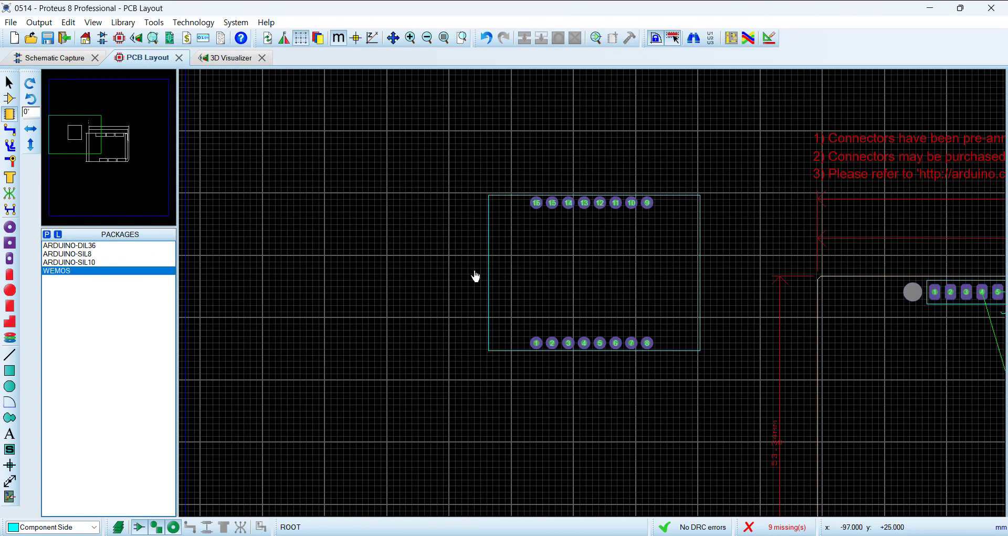
pyautogui.moveTo(450, 162); pyautogui.dragTo(748, 398)
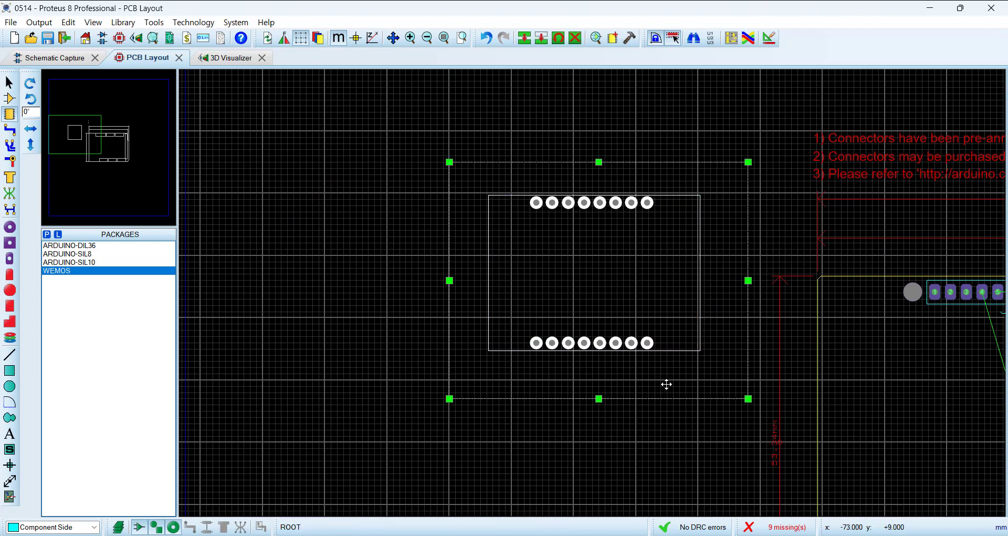
pyautogui.press('Delete')
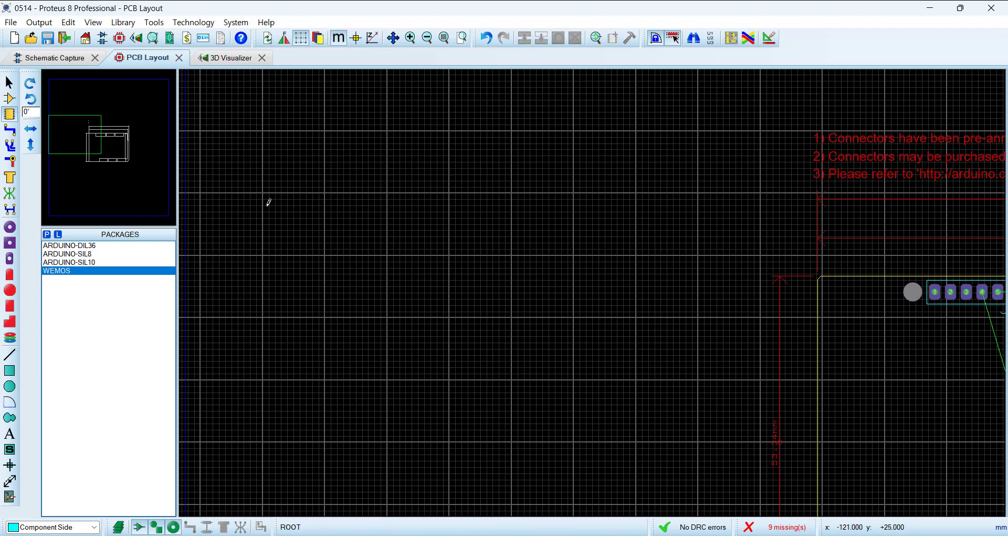
# Step: Select the D1 Mini (U1) in the schematic and return to the PCB layout
pyautogui.click(50, 58)
pyautogui.moveTo(133, 199); pyautogui.dragTo(304, 360)
pyautogui.click(148, 58)
pyautogui.scroll(-2, 300, 155)
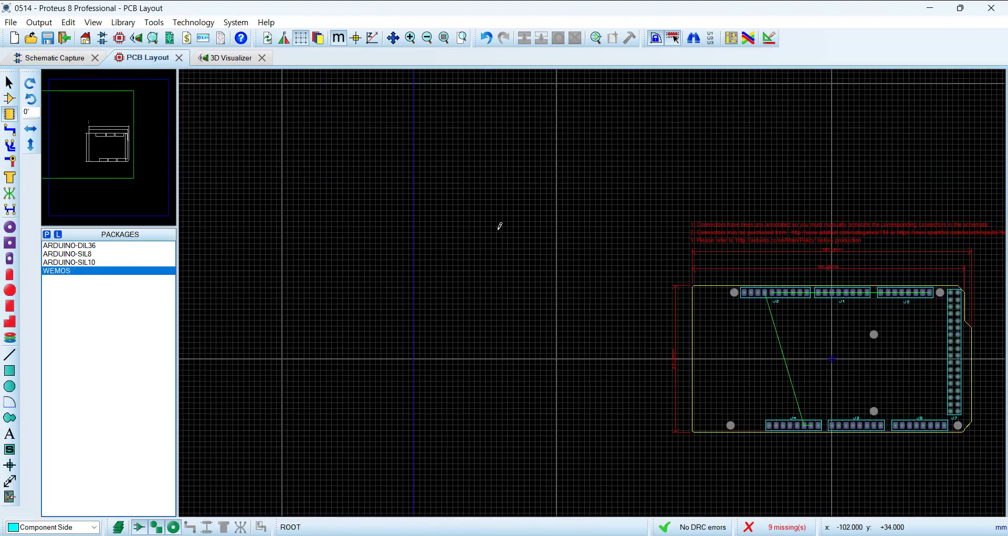
# Step: Examine the Mega headers in the PCB layout, and select J2 and J5 in the schematic to match them
pyautogui.scroll(2, 840, 354)
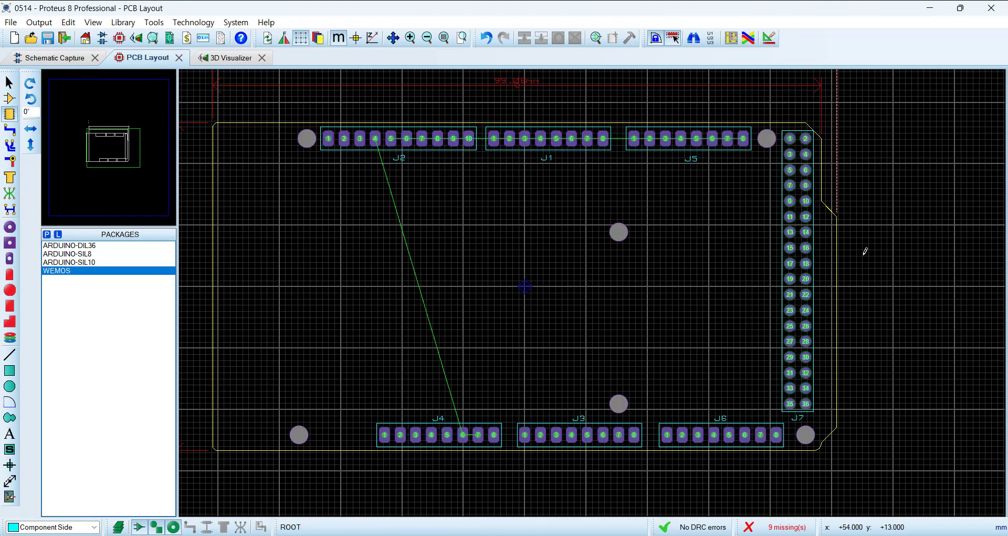
pyautogui.scroll(-1, 542, 296)
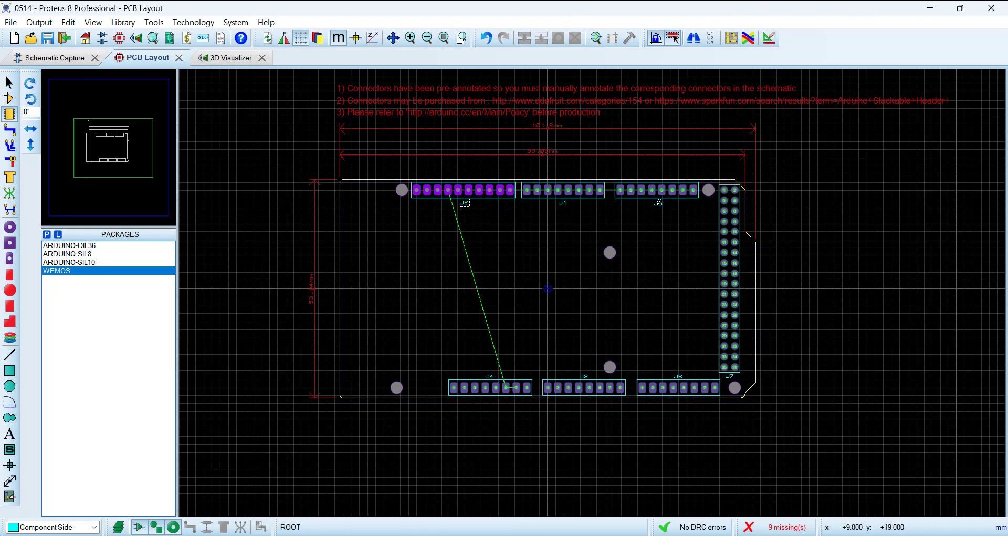
pyautogui.click(42, 61)
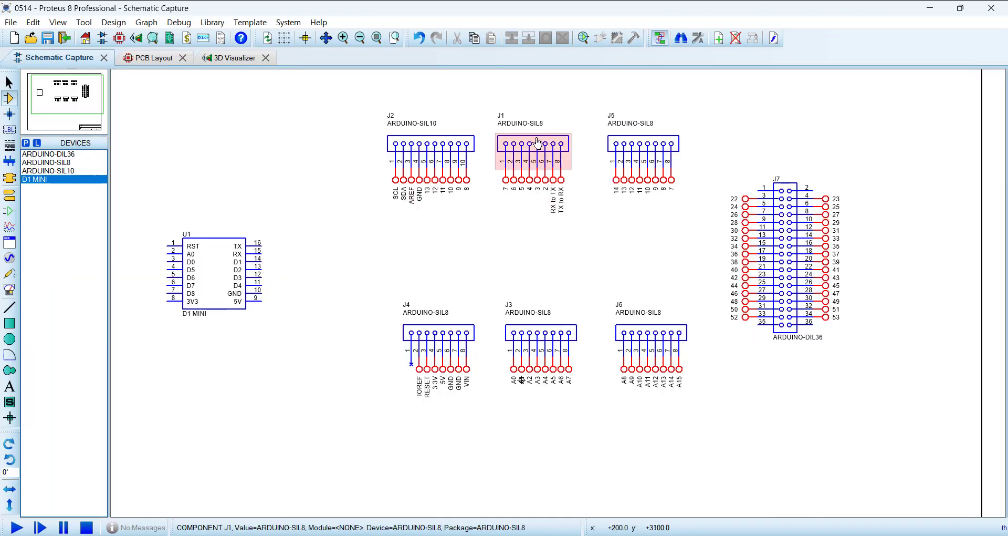
pyautogui.click(414, 149)
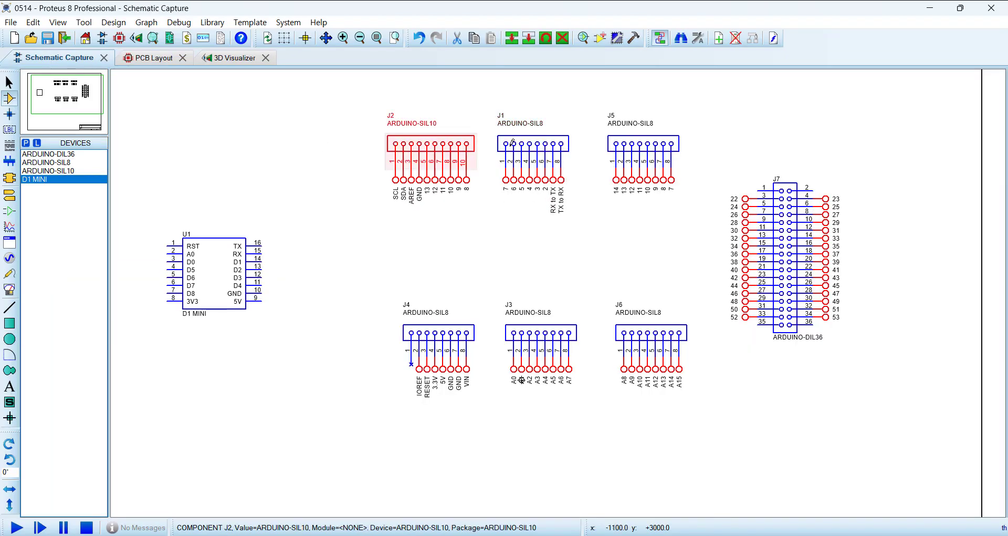
pyautogui.click(643, 149)
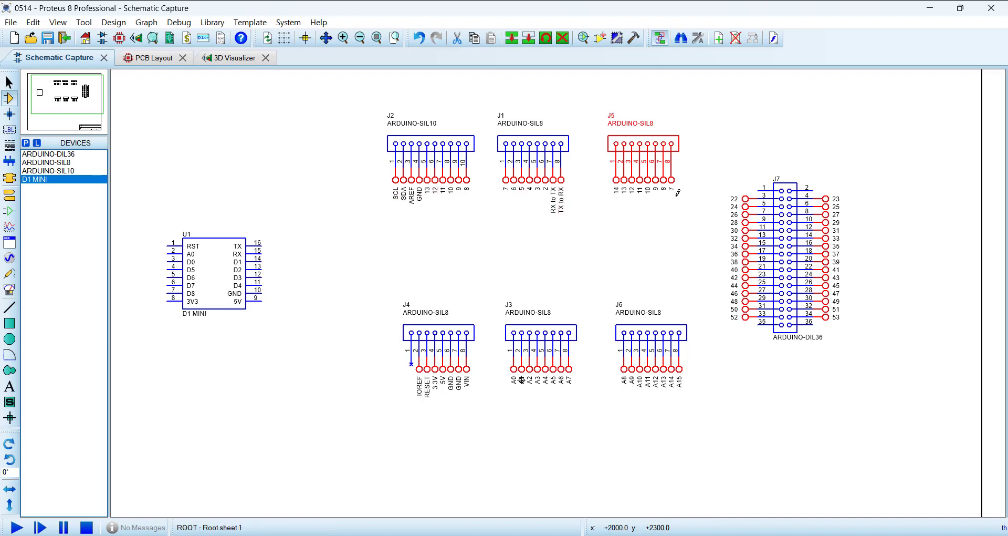
# Step: Move the D1 Mini (U1) slightly upward and closer to headers J2 and J4, and return to the PCB layout
pyautogui.moveTo(210, 273); pyautogui.dragTo(241, 249)
pyautogui.moveTo(159, 167); pyautogui.dragTo(356, 349)
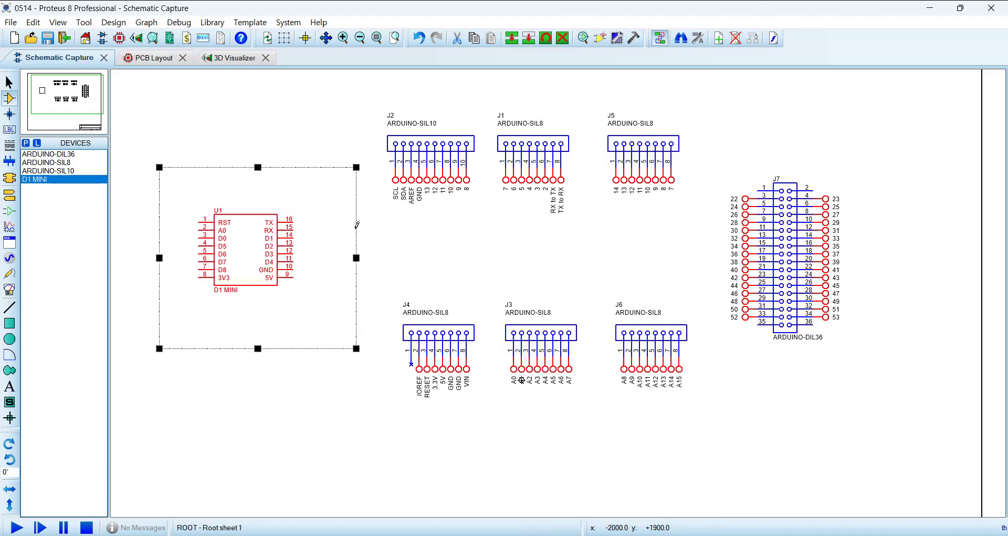
pyautogui.click(381, 243)
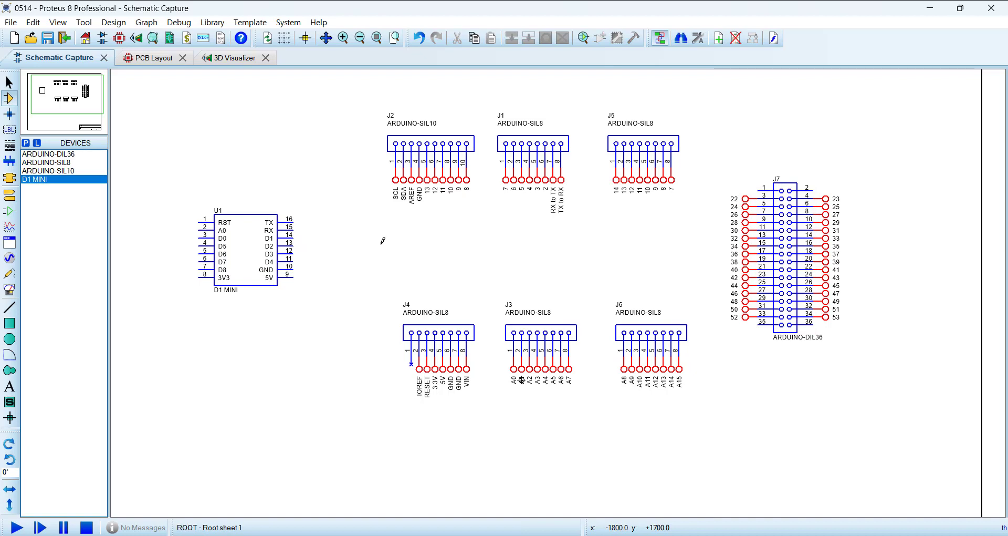
pyautogui.click(149, 58)
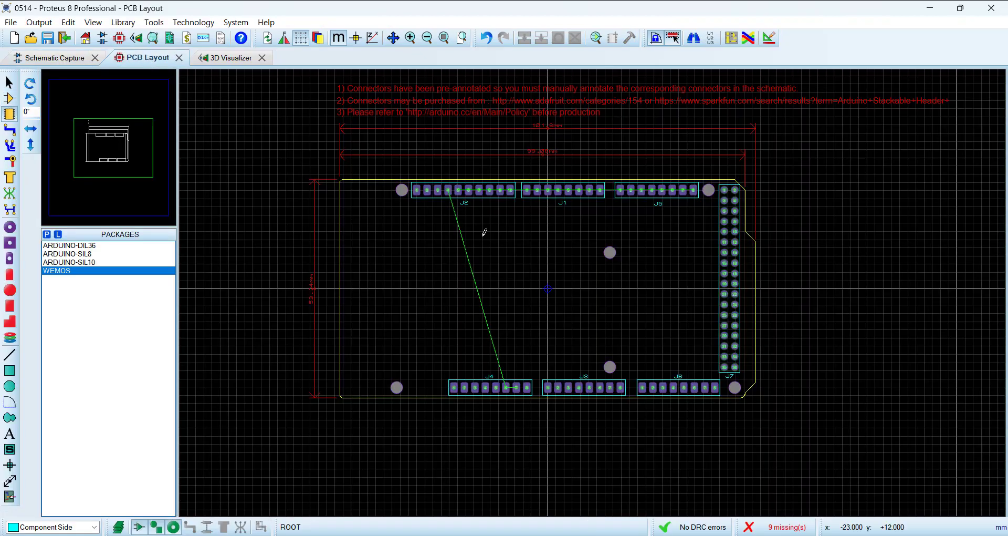